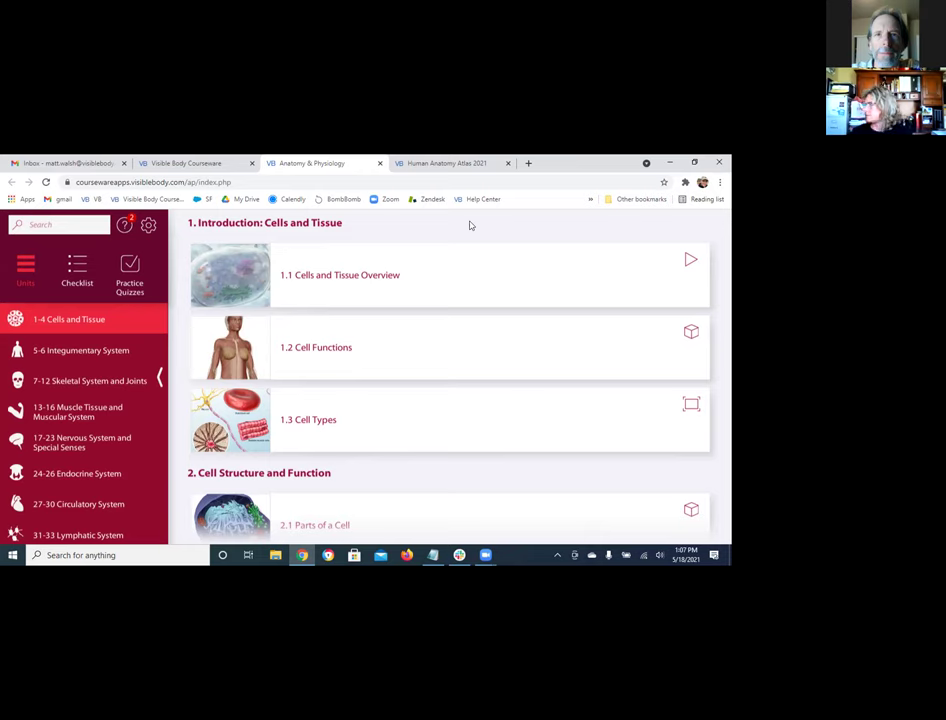
- Open the 7-12 Skeletal System and Joints units and return to the full list of body systems
scroll(42, 350, down, 1)
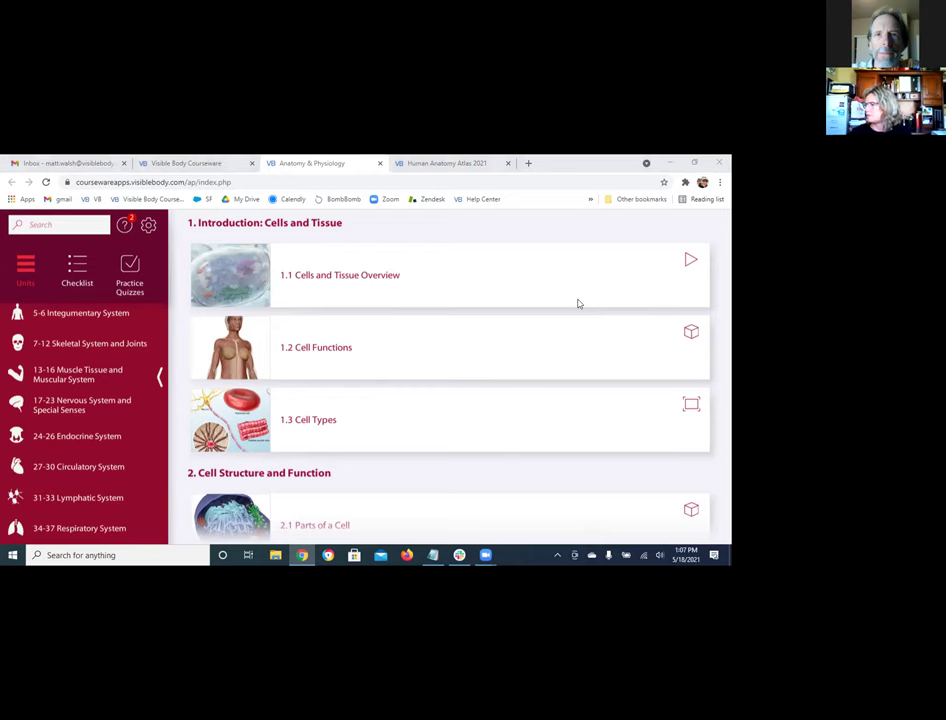
click(84, 343)
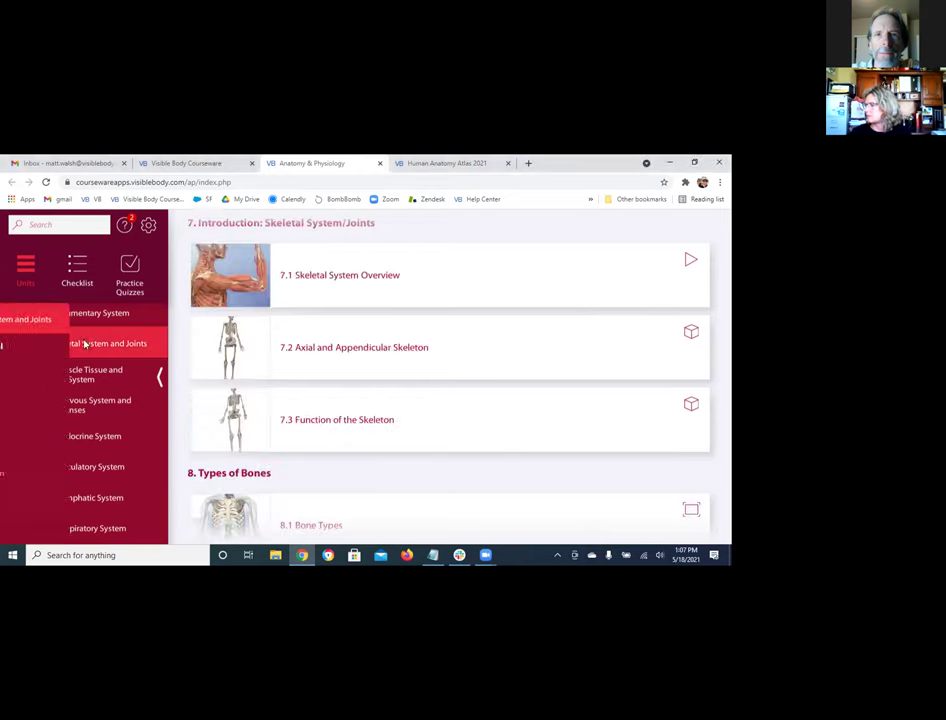
click(12, 320)
- Open the 13-16 Muscle Tissue and Muscular System units from the list of body systems
scroll(96, 405, down, 3)
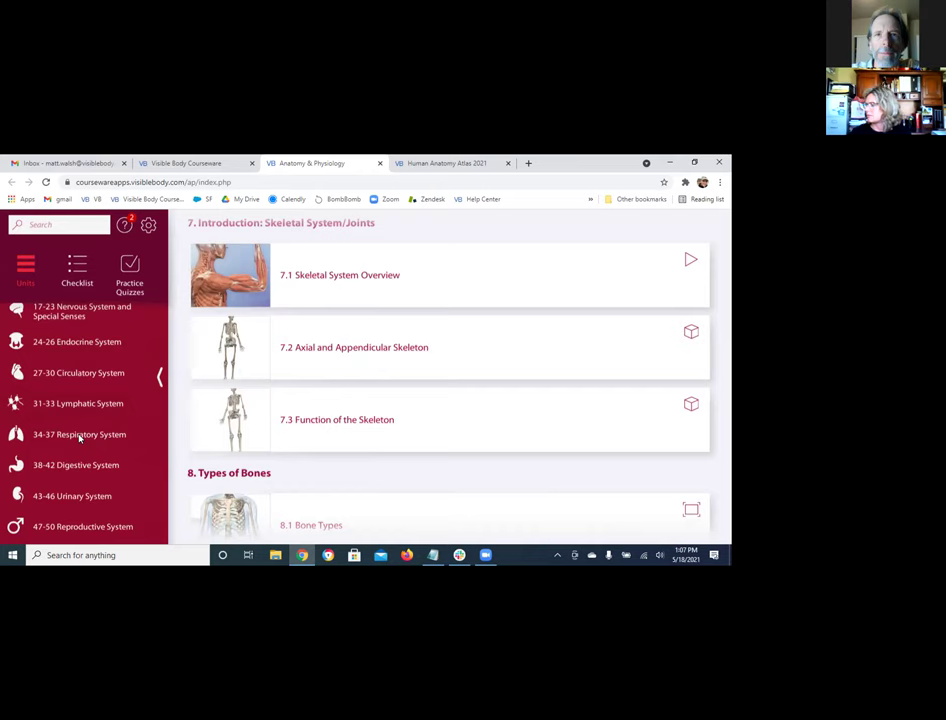
scroll(60, 370, up, 3)
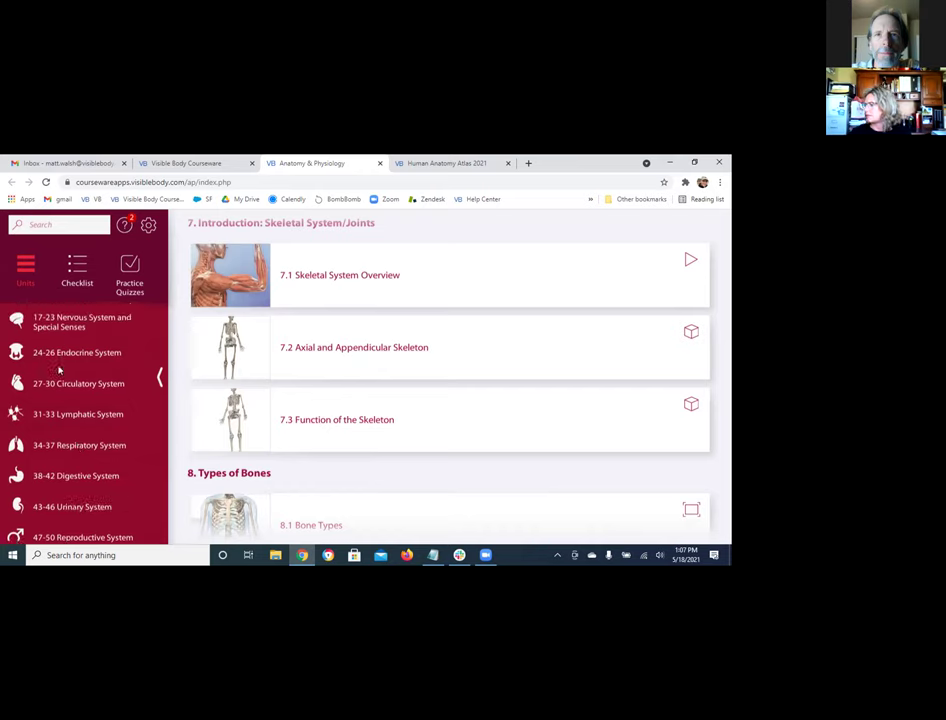
click(61, 354)
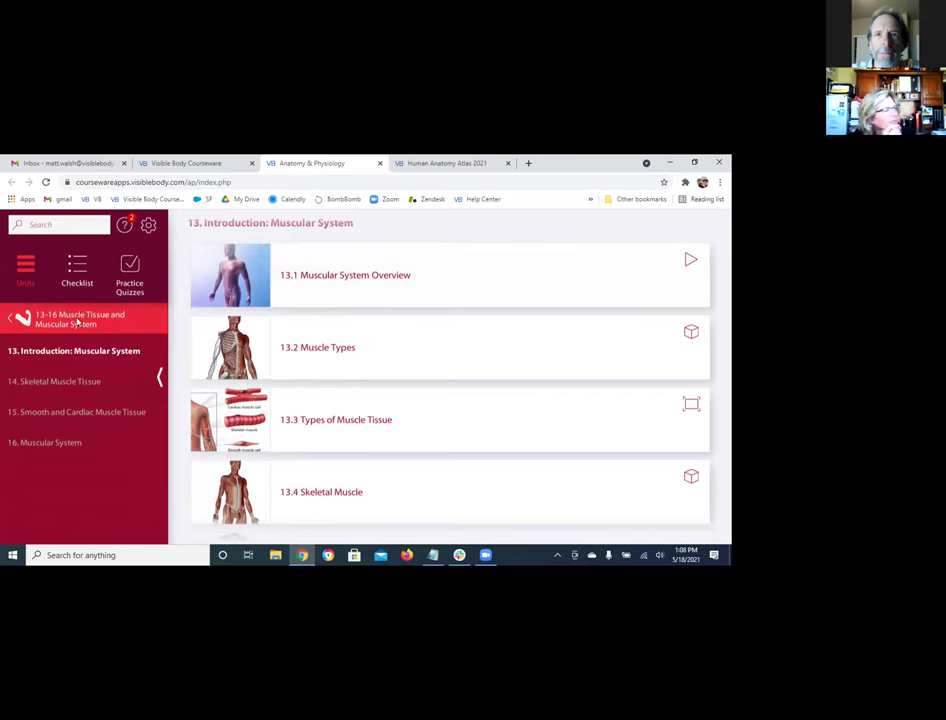
- Open 13.1 Muscular System Overview, play part of its video with captions turned off, and close the video
click(255, 287)
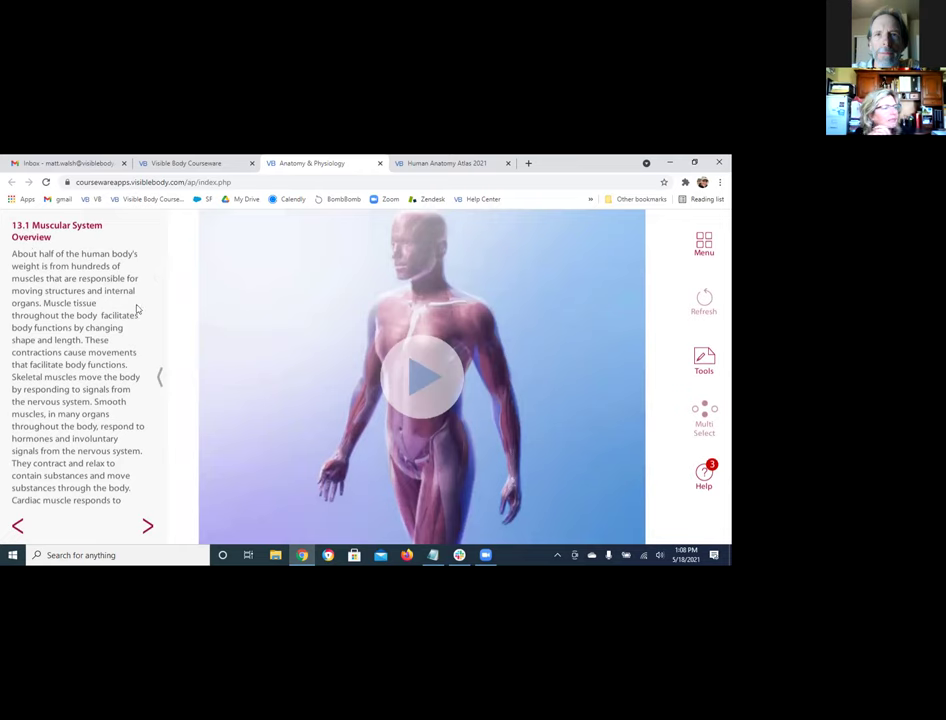
click(421, 372)
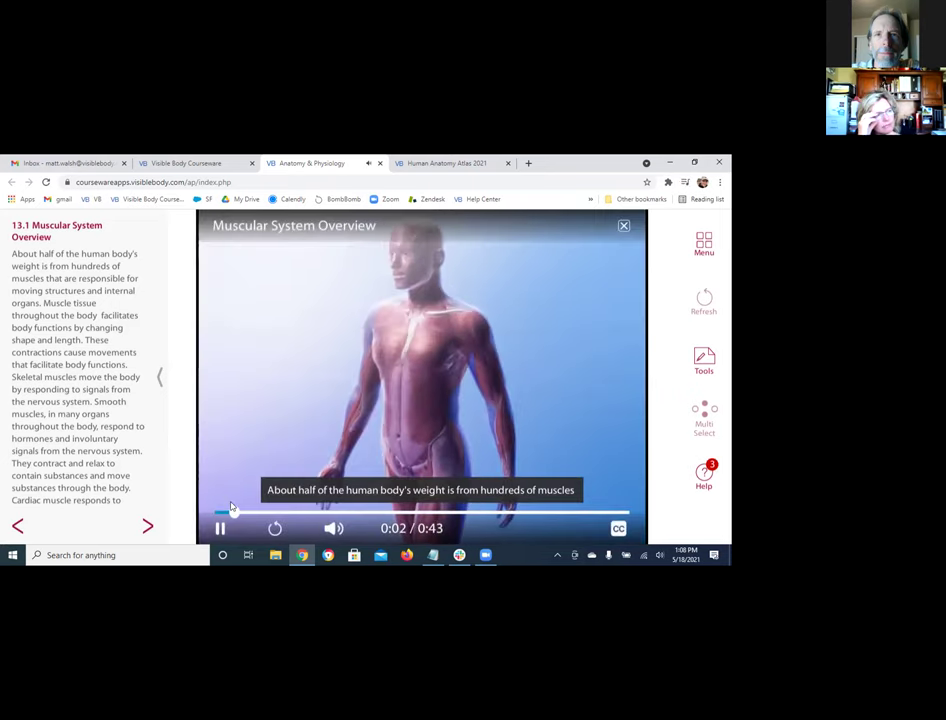
click(616, 530)
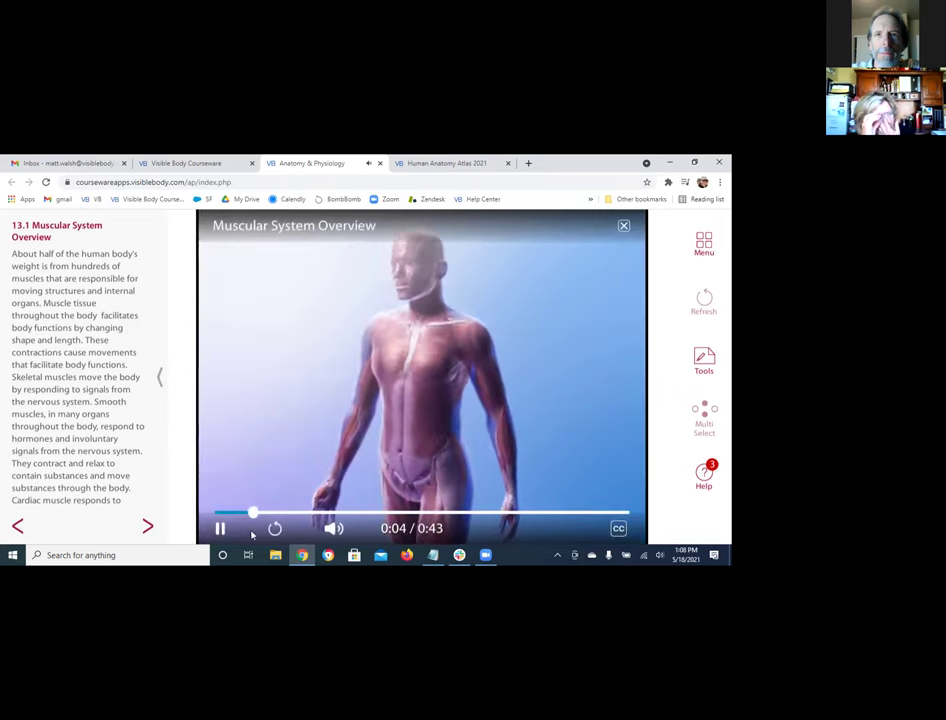
click(440, 329)
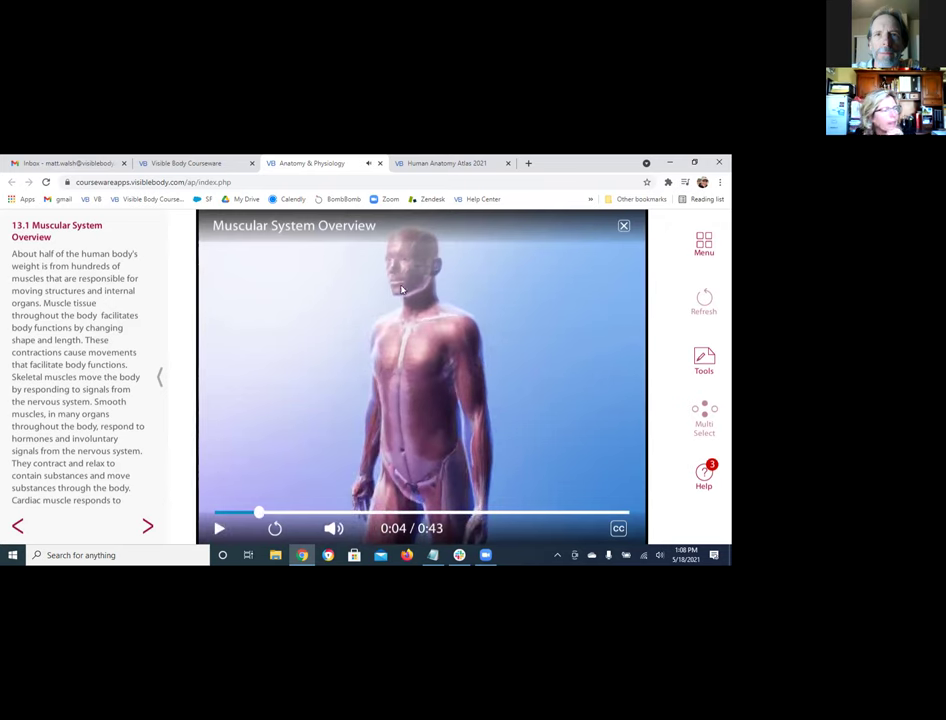
click(624, 227)
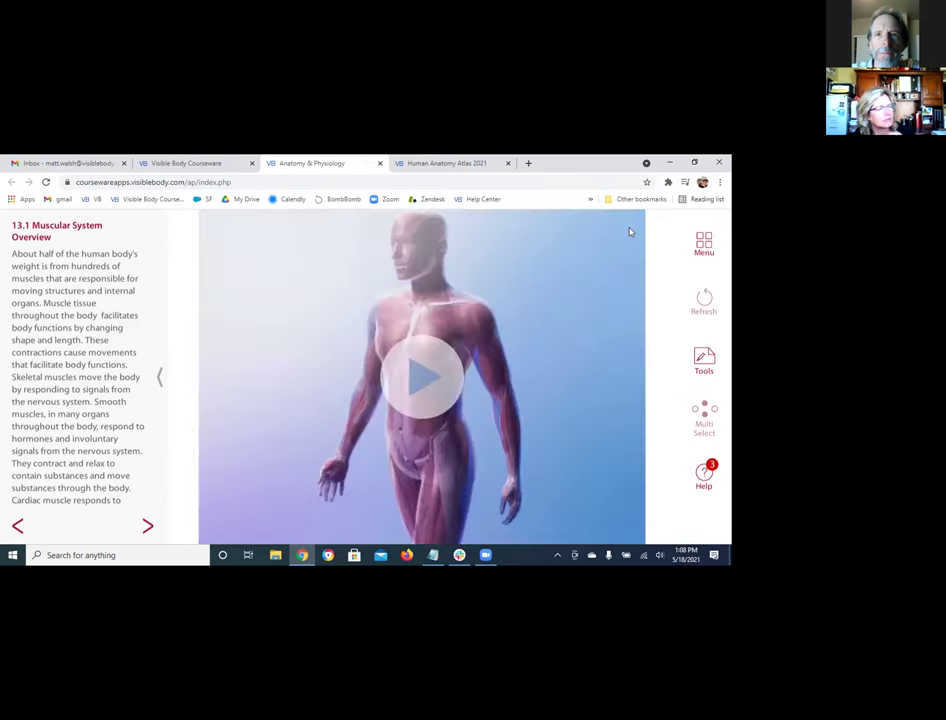
- Advance to the 13.2 Muscle Types model and highlight the skeletal, smooth and cardiac muscle one after another
click(147, 527)
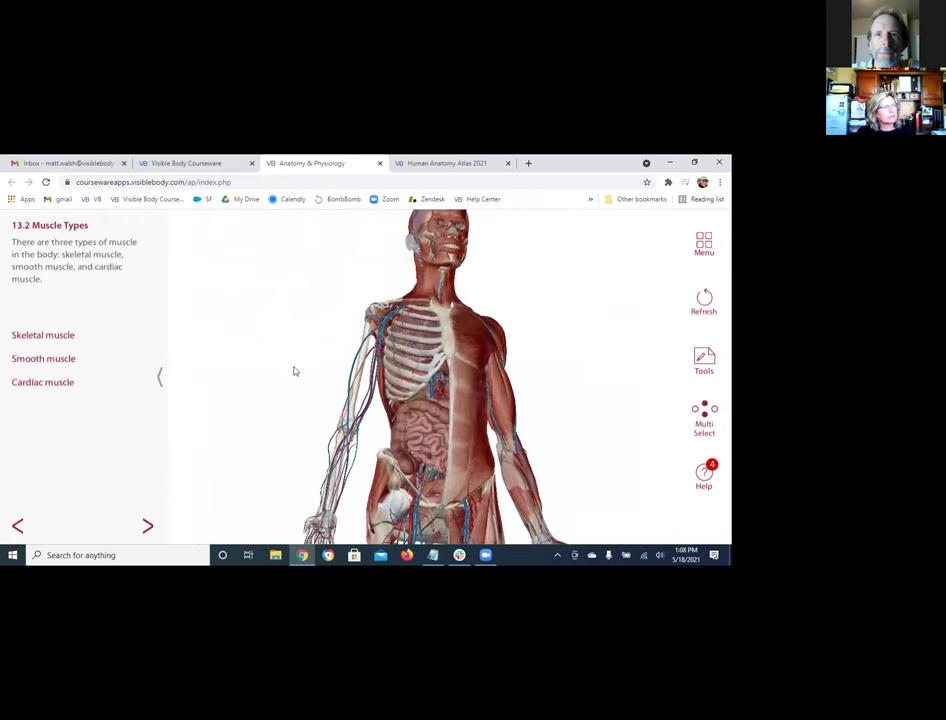
drag(294, 371, 406, 313)
scroll(406, 313, up, 2)
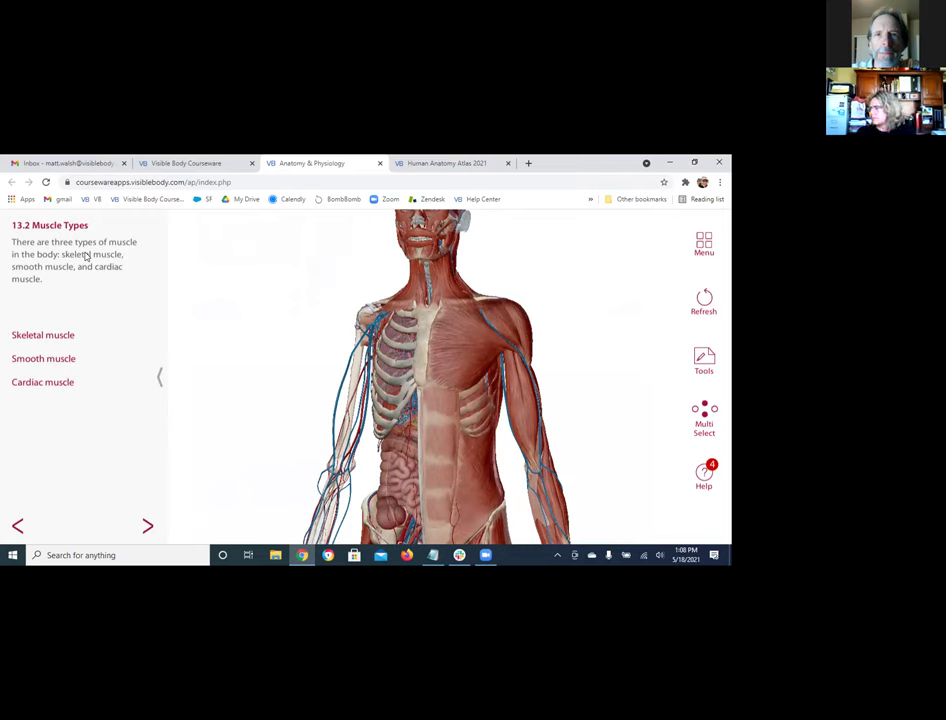
click(58, 338)
click(51, 360)
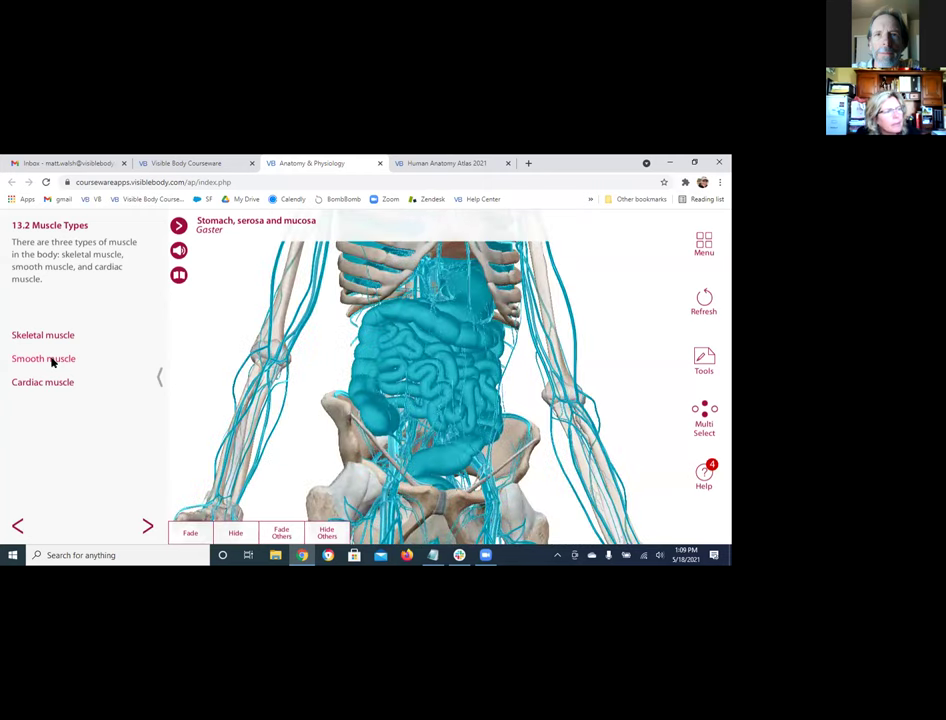
click(53, 388)
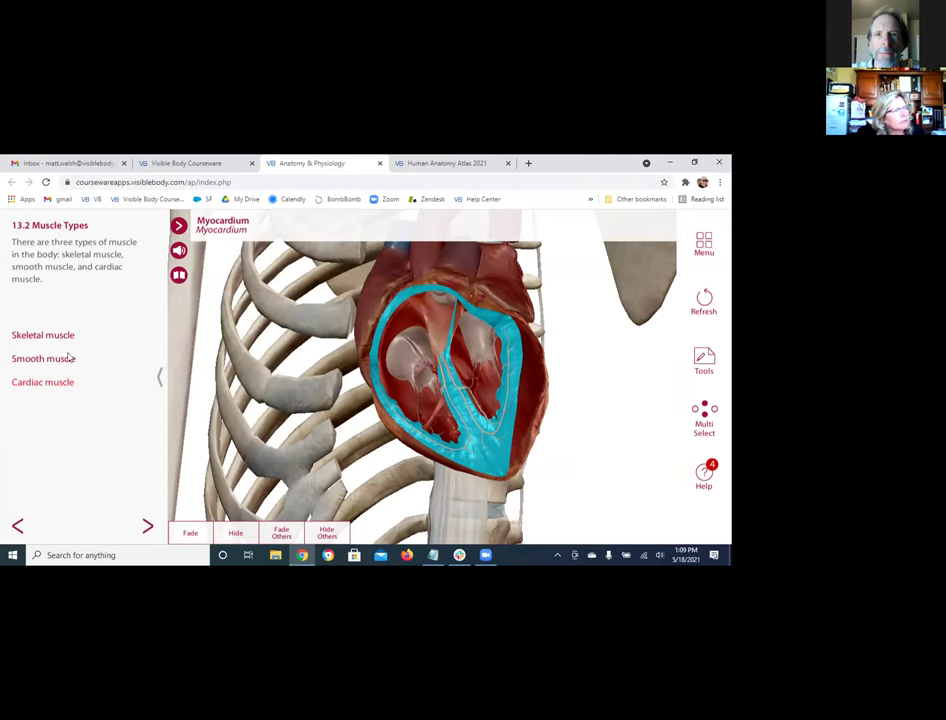
- Select the tricuspid valve's anterior leaflet in the heart model, read its definition, and collapse the text again
click(393, 292)
click(410, 342)
click(410, 366)
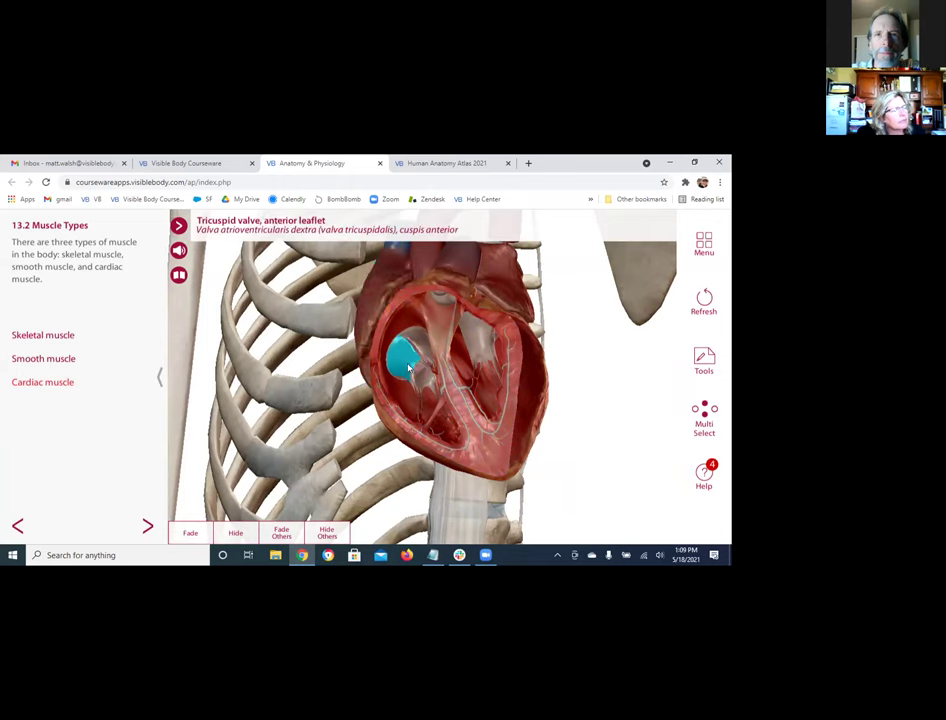
click(178, 275)
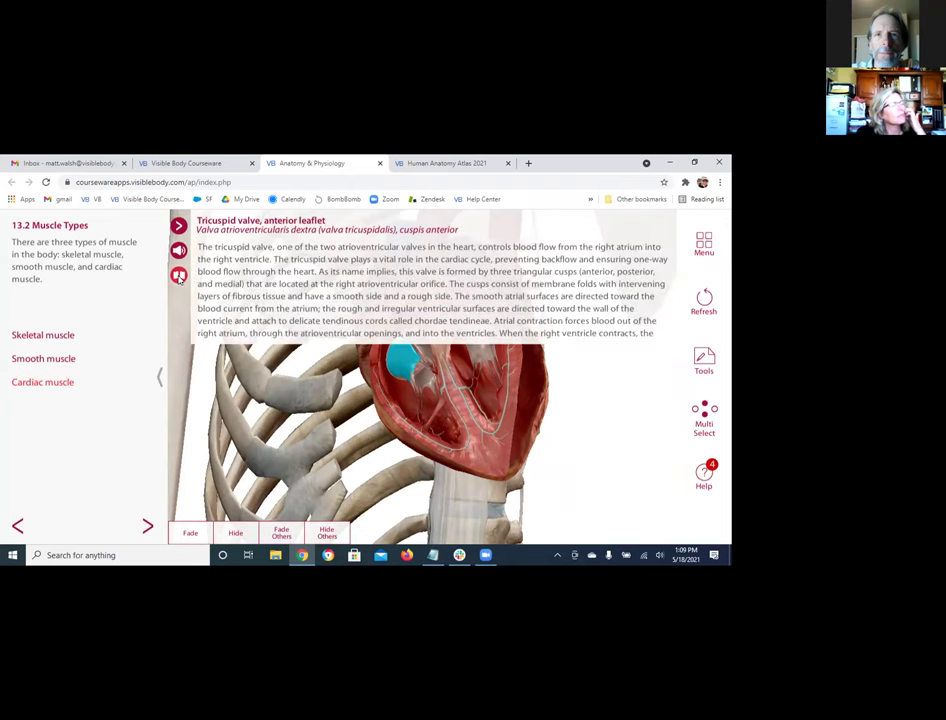
click(178, 275)
- Select the right atrium of the heart, fade it and hide it, and inspect the model without it
scroll(408, 374, down, 5)
drag(408, 374, 358, 406)
scroll(407, 393, up, 3)
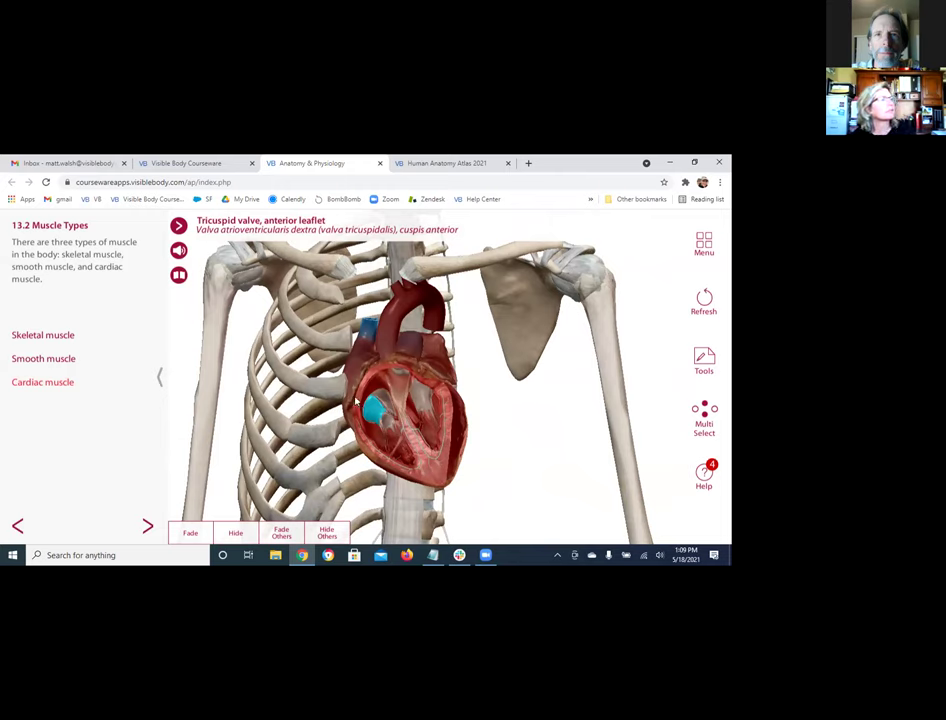
scroll(345, 395, down, 2)
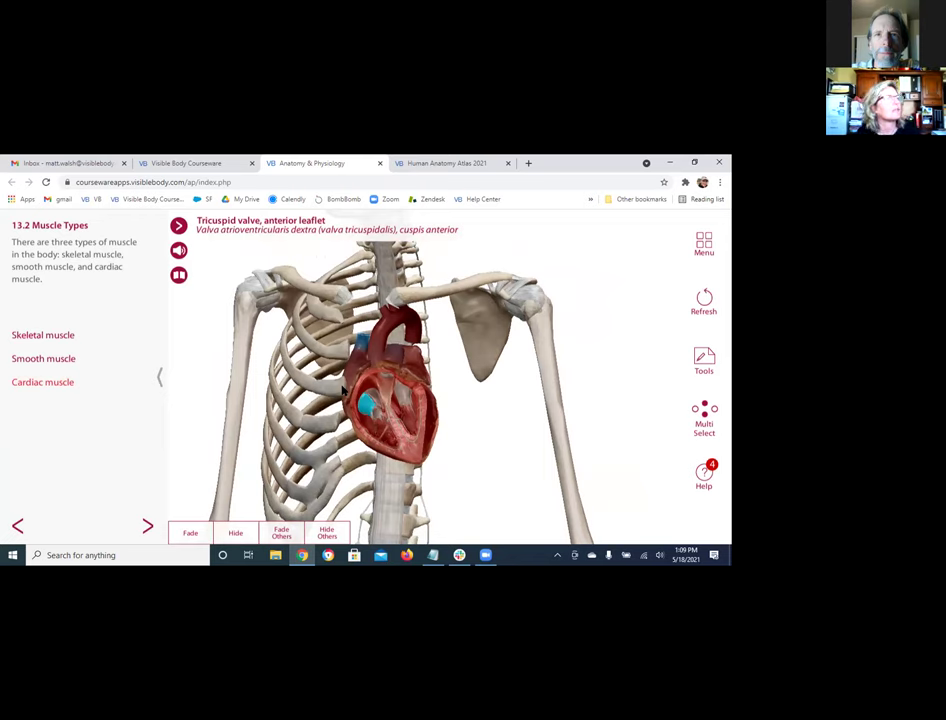
scroll(347, 402, up, 2)
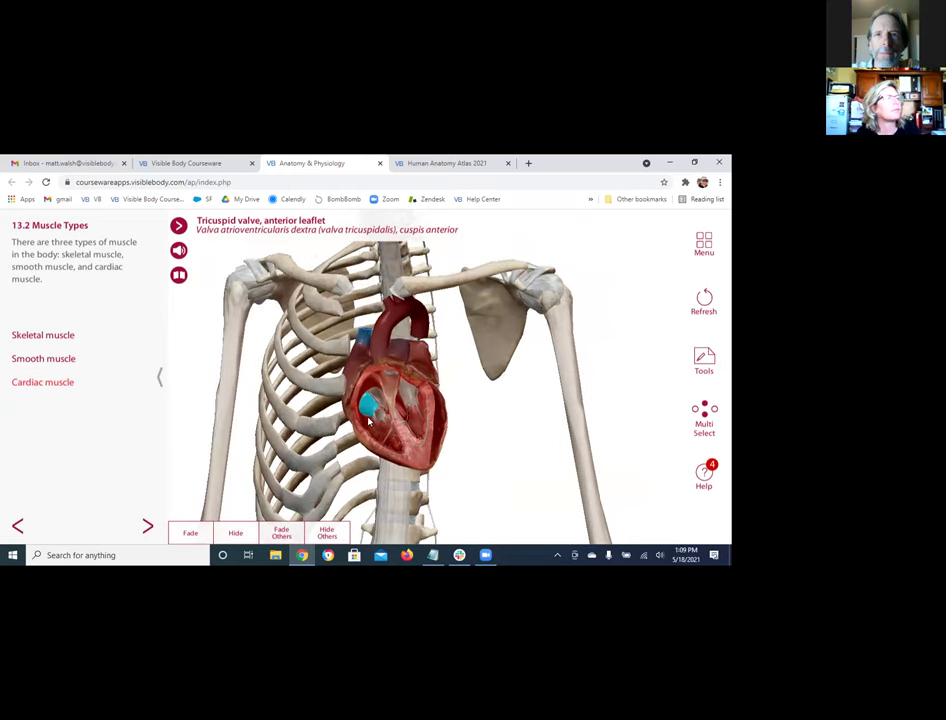
scroll(368, 420, up, 5)
click(343, 343)
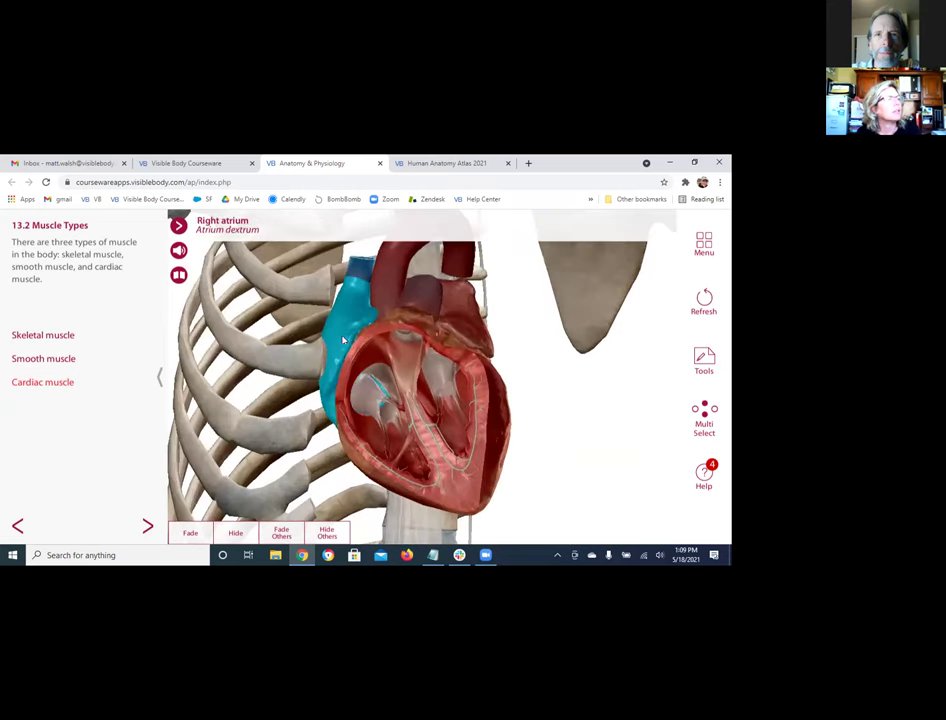
click(190, 533)
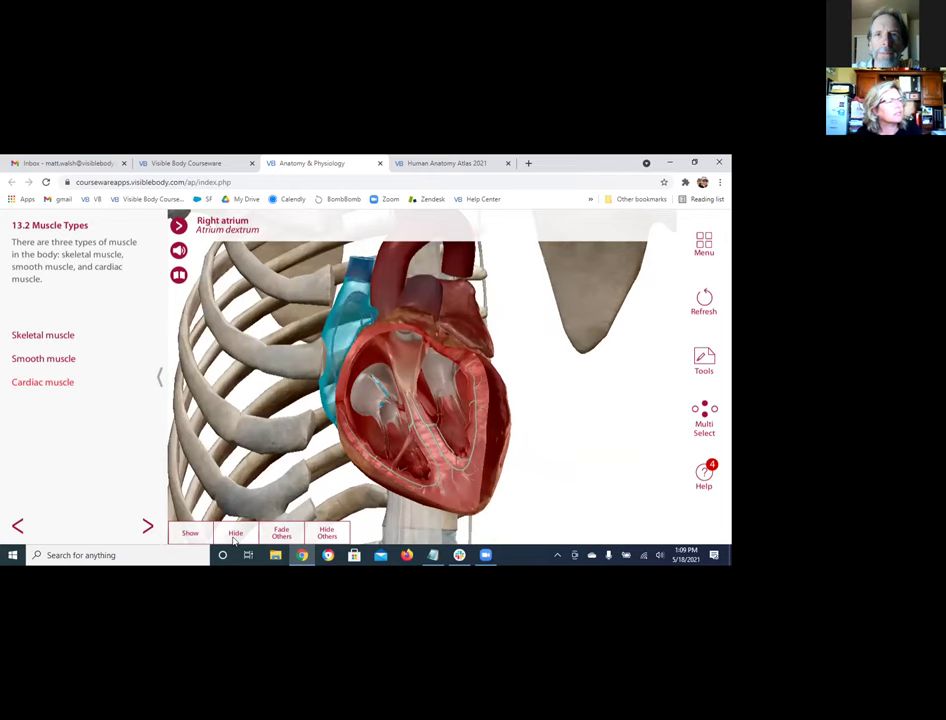
click(235, 532)
drag(398, 340, 410, 312)
scroll(412, 360, down, 3)
scroll(412, 360, down, 2)
scroll(432, 357, down, 2)
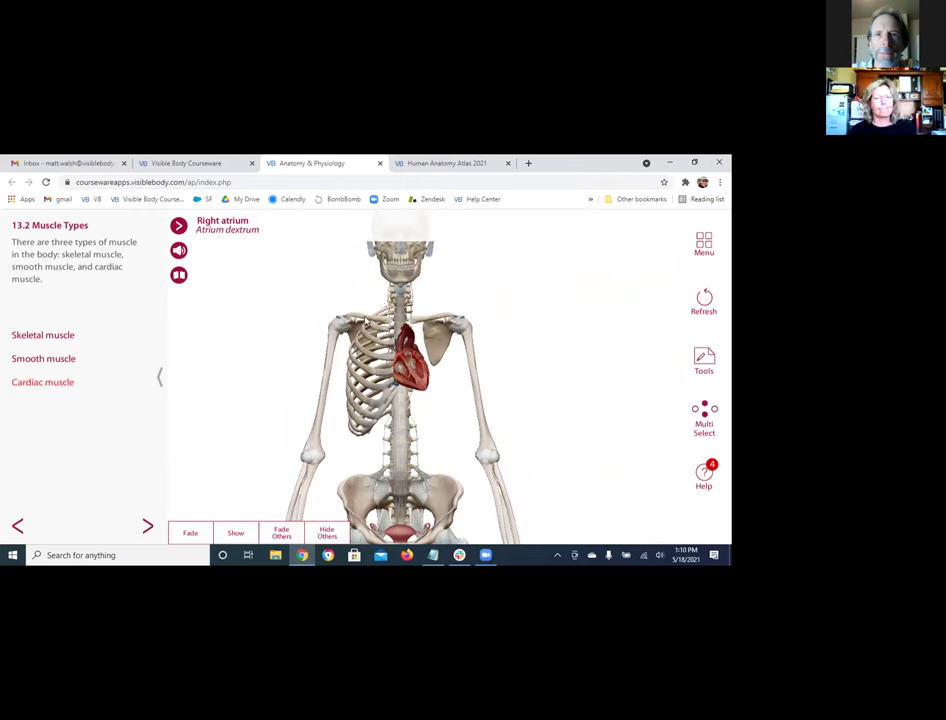
- Page through the 13.3 Types of Muscle Tissue illustration to the 13.4 Skeletal Muscle model and inspect it up close
click(147, 525)
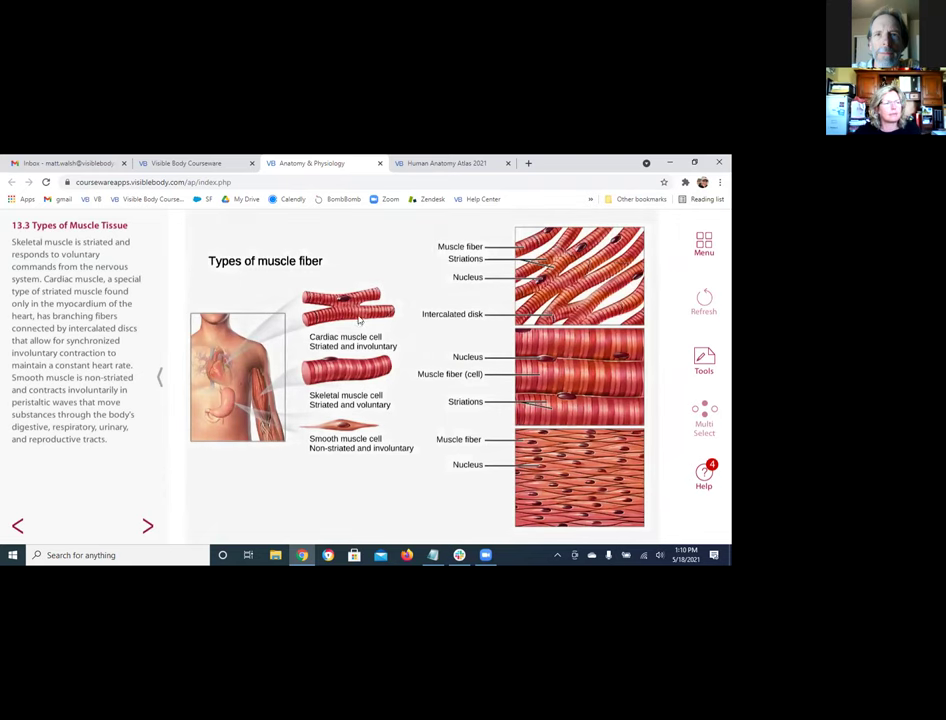
click(147, 526)
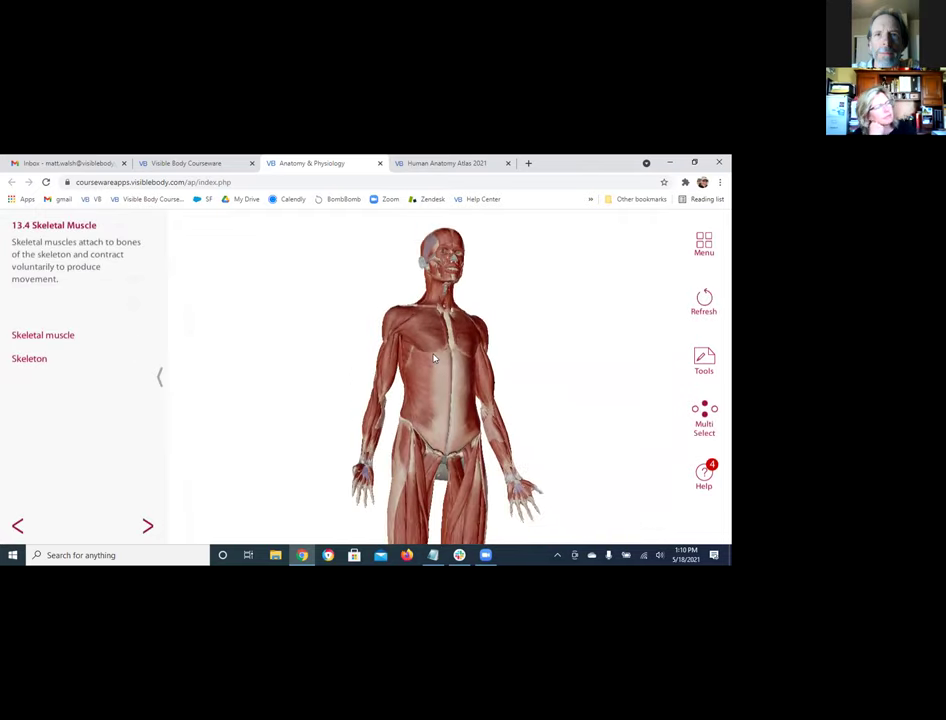
scroll(434, 358, up, 3)
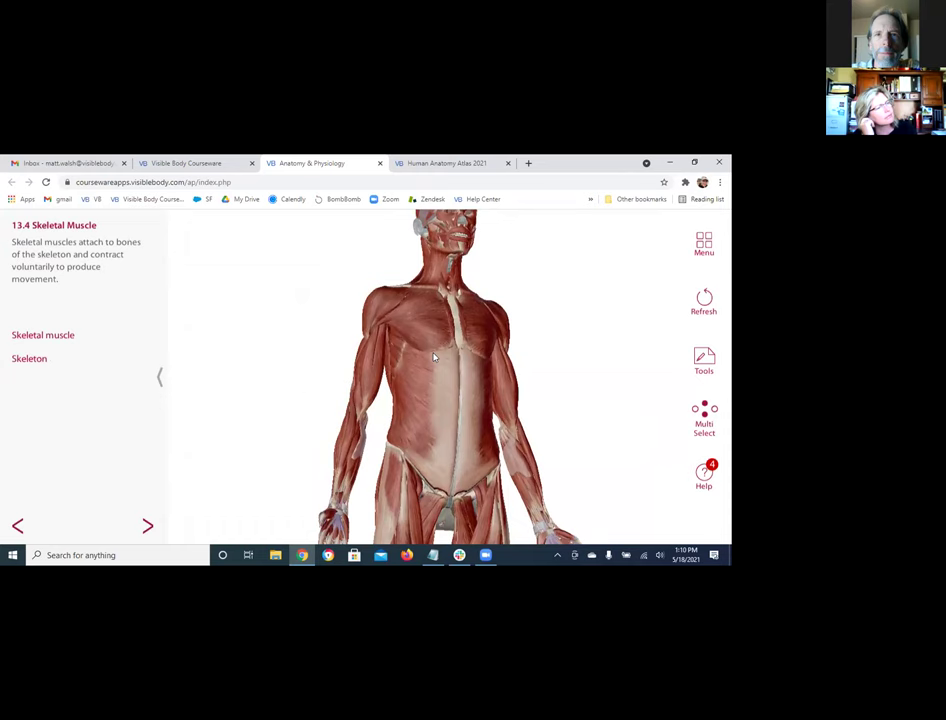
- Return to the course content list and look through the sections of unit 13, Introduction: Muscular System
click(702, 244)
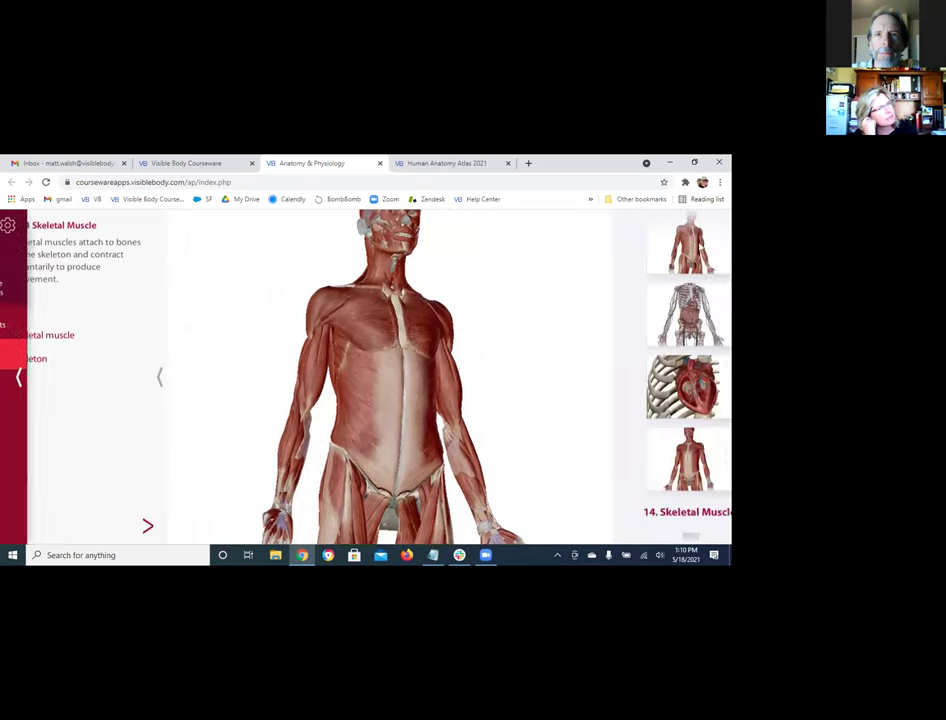
scroll(253, 367, down, 1)
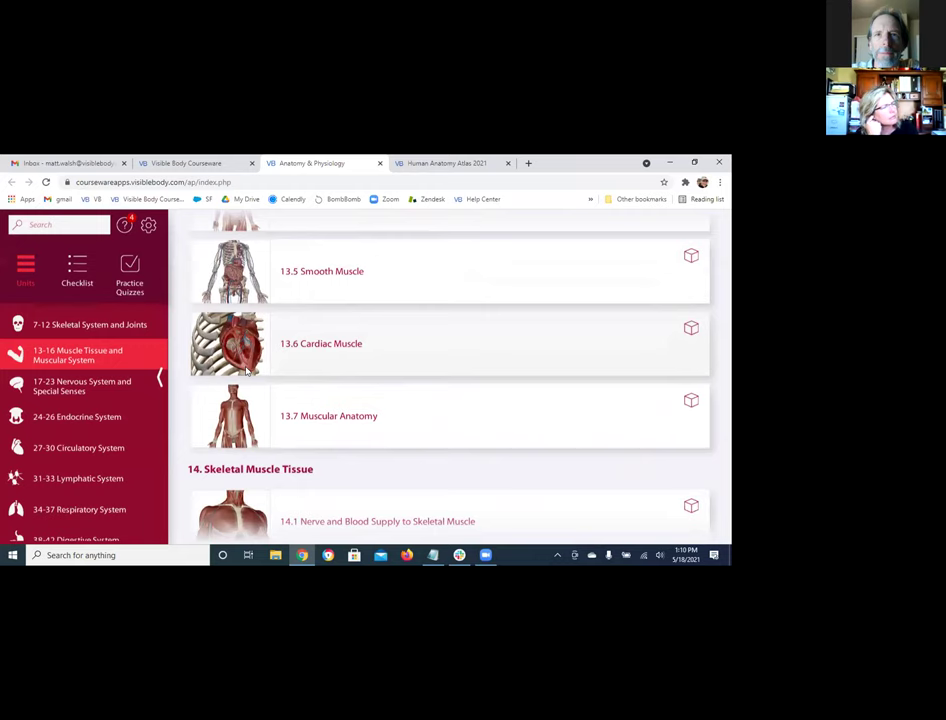
scroll(424, 336, up, 3)
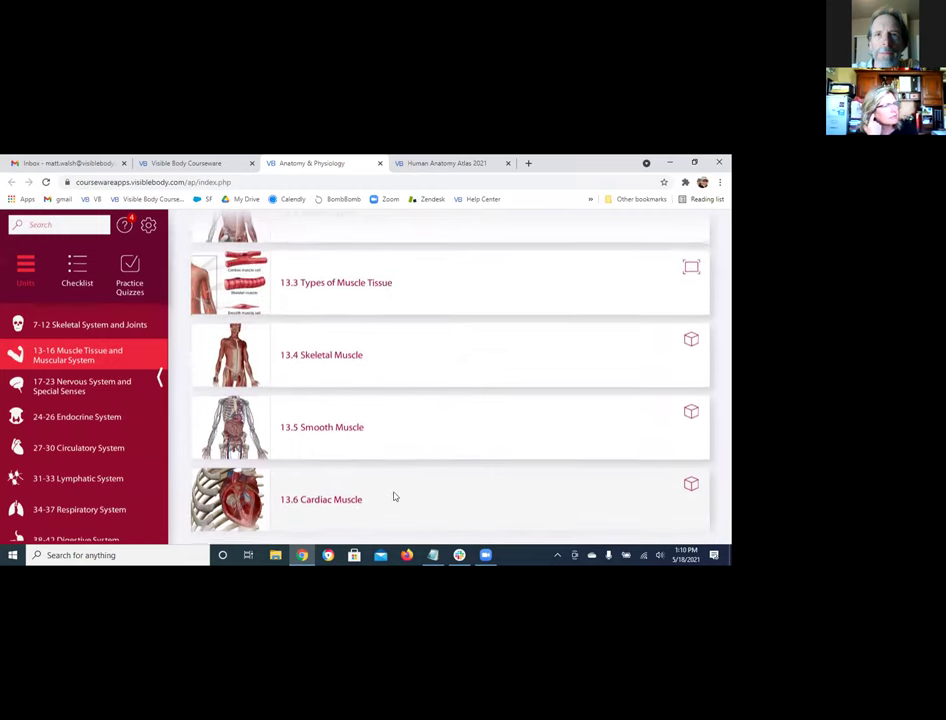
scroll(397, 384, up, 3)
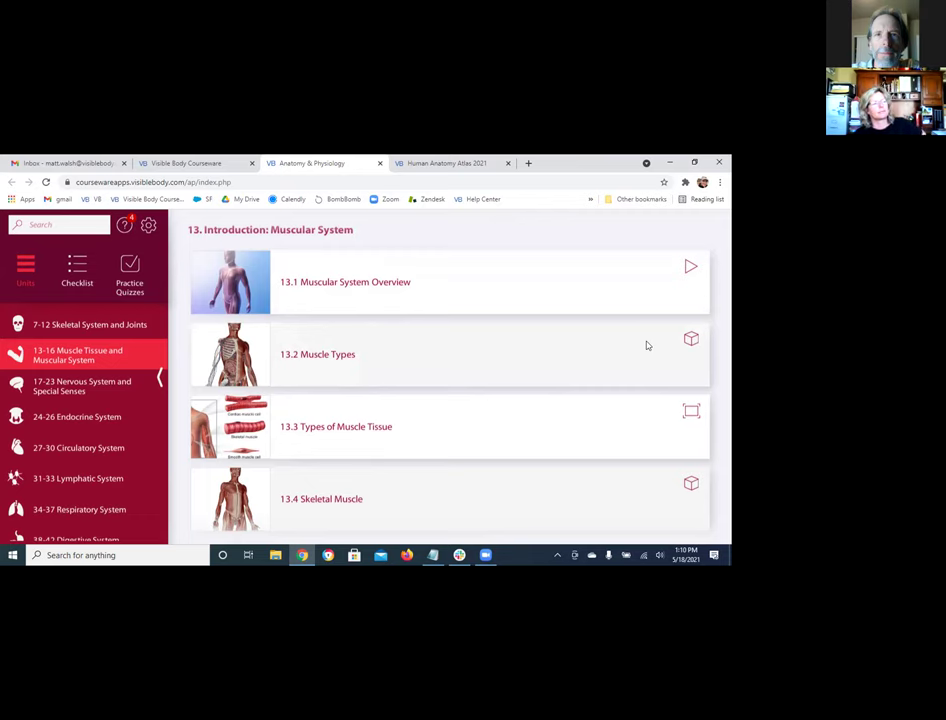
scroll(597, 330, down, 3)
scroll(597, 427, up, 1)
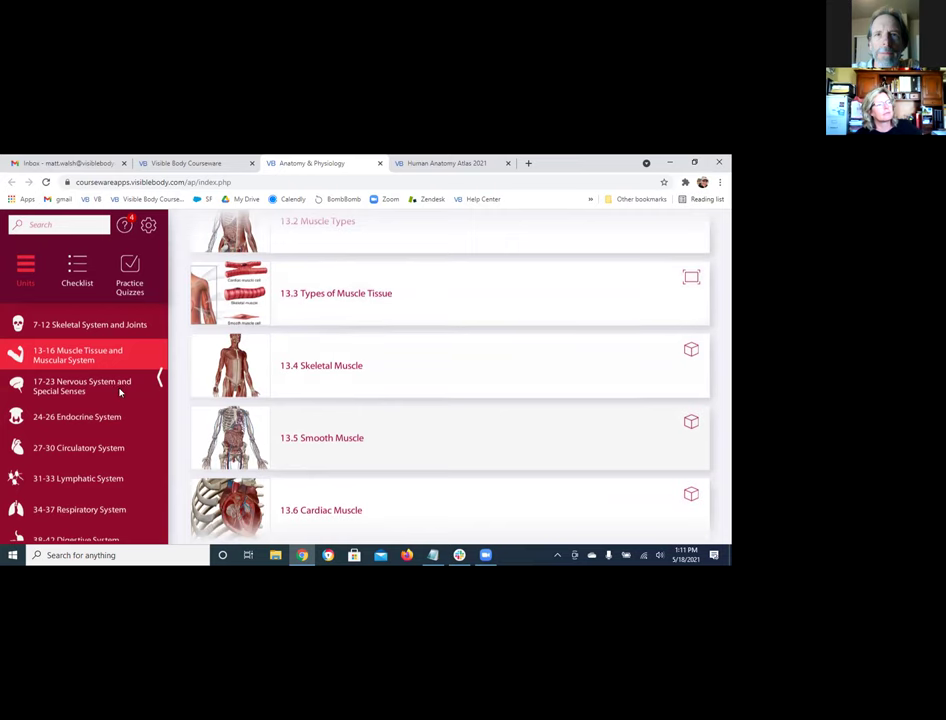
- Open 24.2 Primary Endocrine Organs in the 24-26 Endocrine System units and highlight the pituitary, pineal and thyroid glands in turn
click(93, 420)
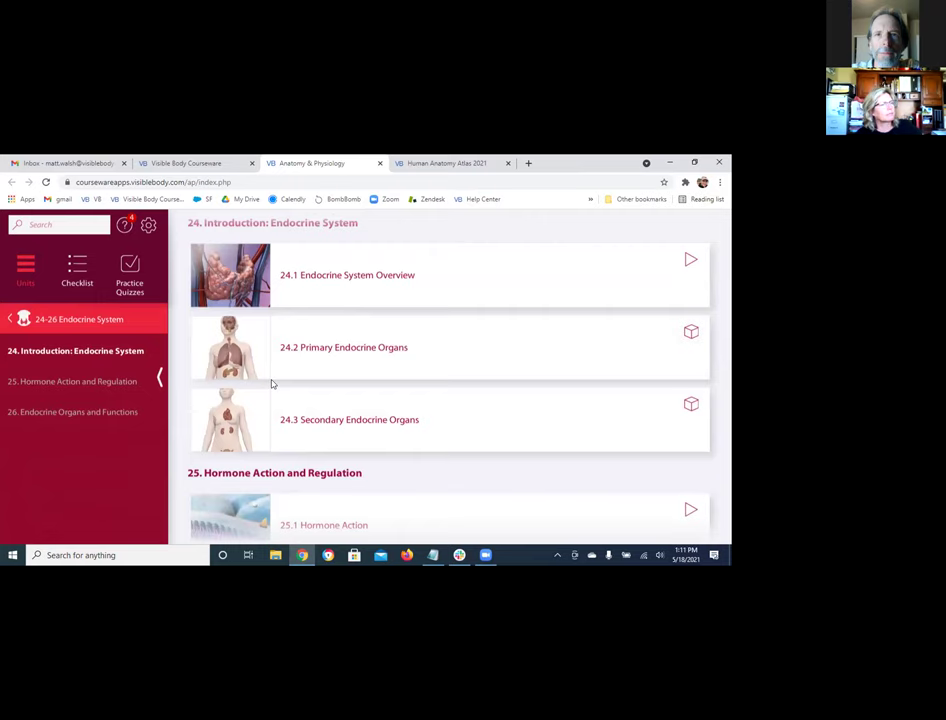
click(328, 358)
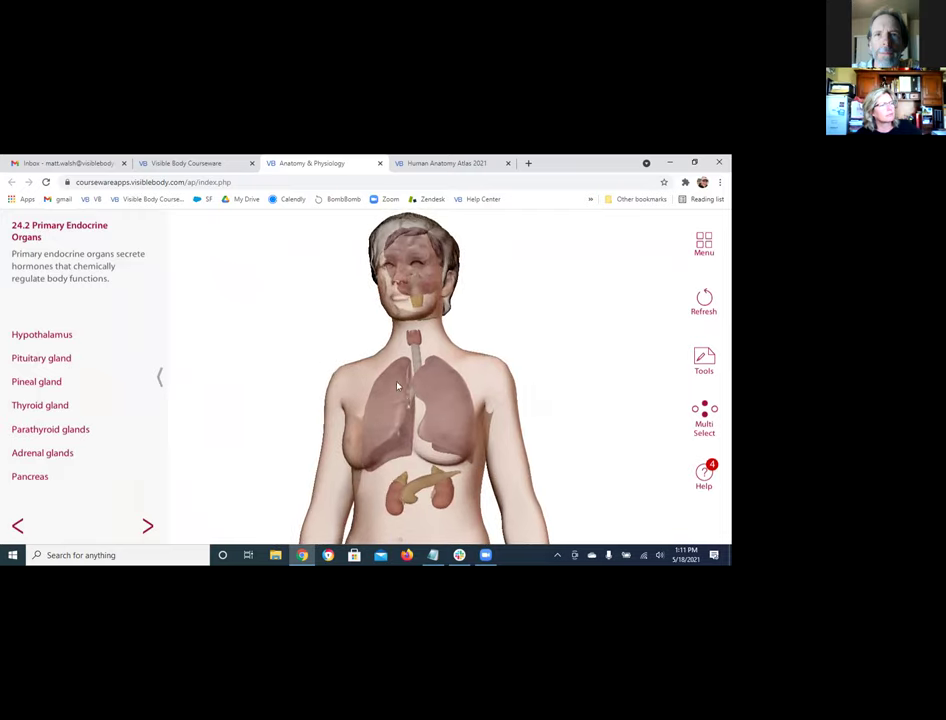
click(60, 358)
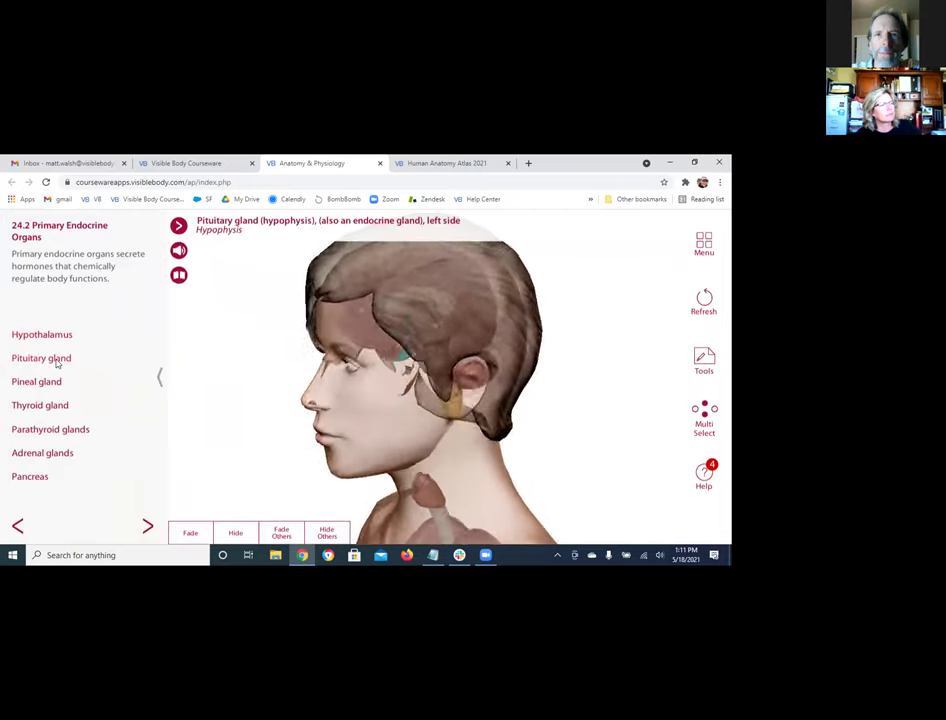
click(54, 385)
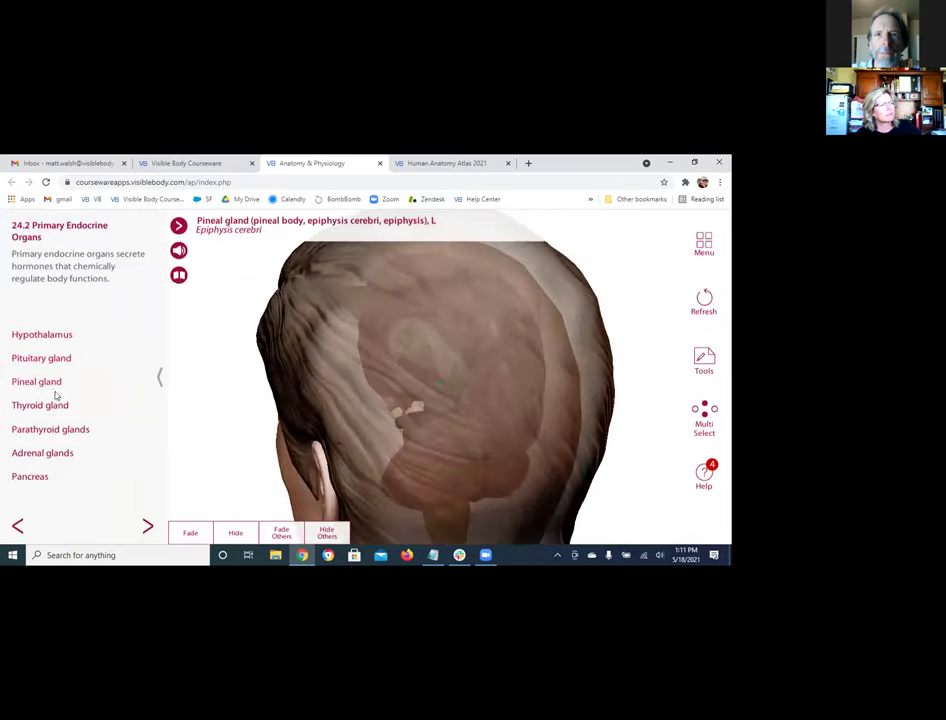
click(52, 407)
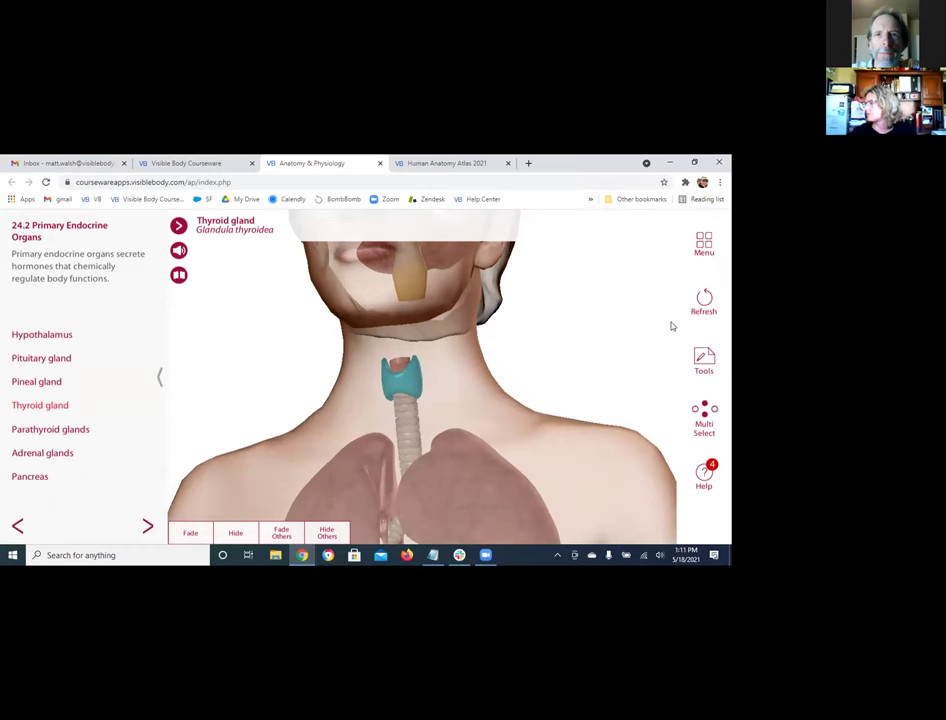
- Draw a freehand circle around the thyroid gland on the neck model
click(707, 361)
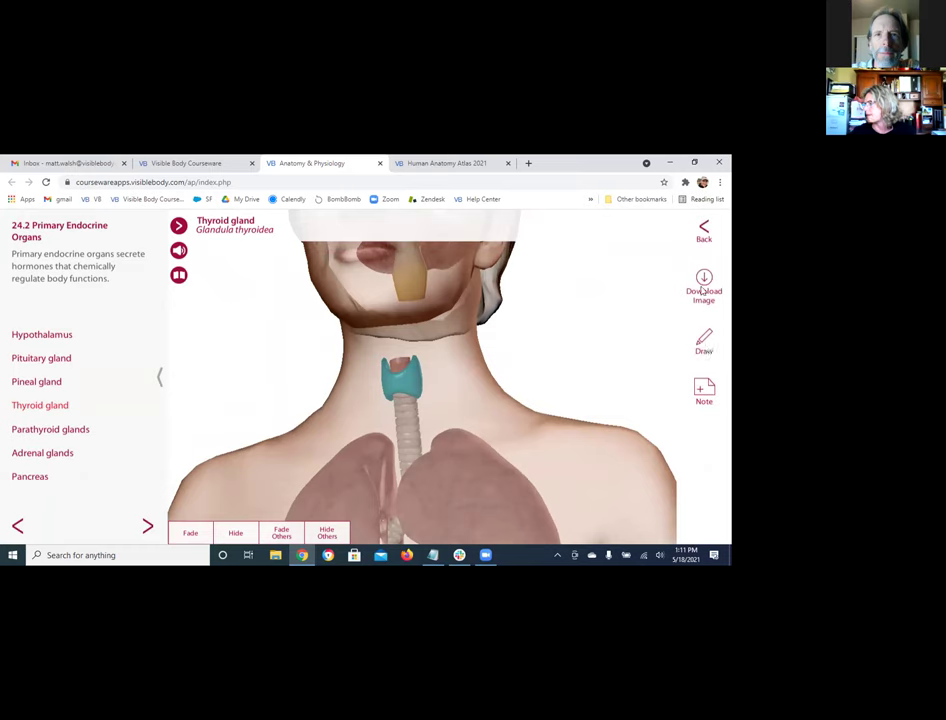
click(704, 343)
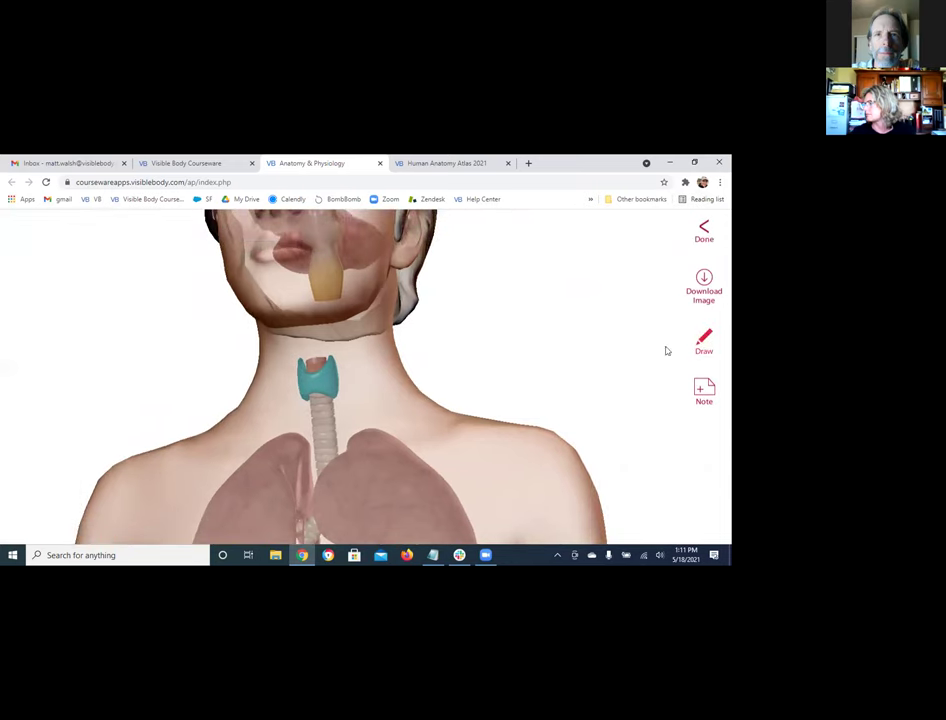
mouse_move(335, 342)
mouse_down()
mouse_move(276, 375)
mouse_move(345, 358)
mouse_up()
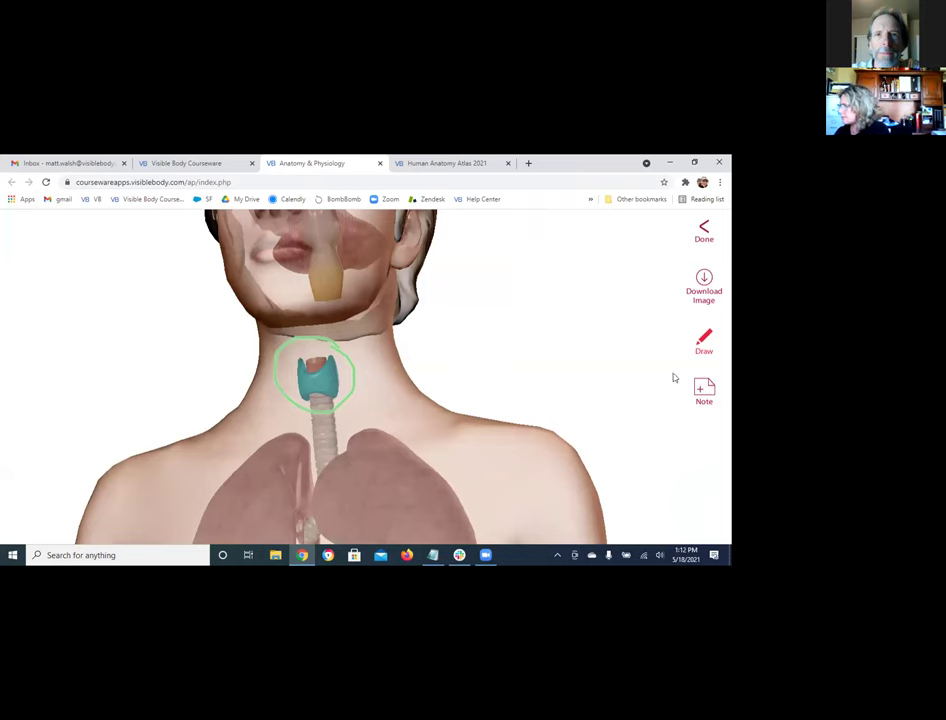
- Add a blank note beside the head, attach its pointer to the thyroid gland, and leave the annotation tools
click(704, 390)
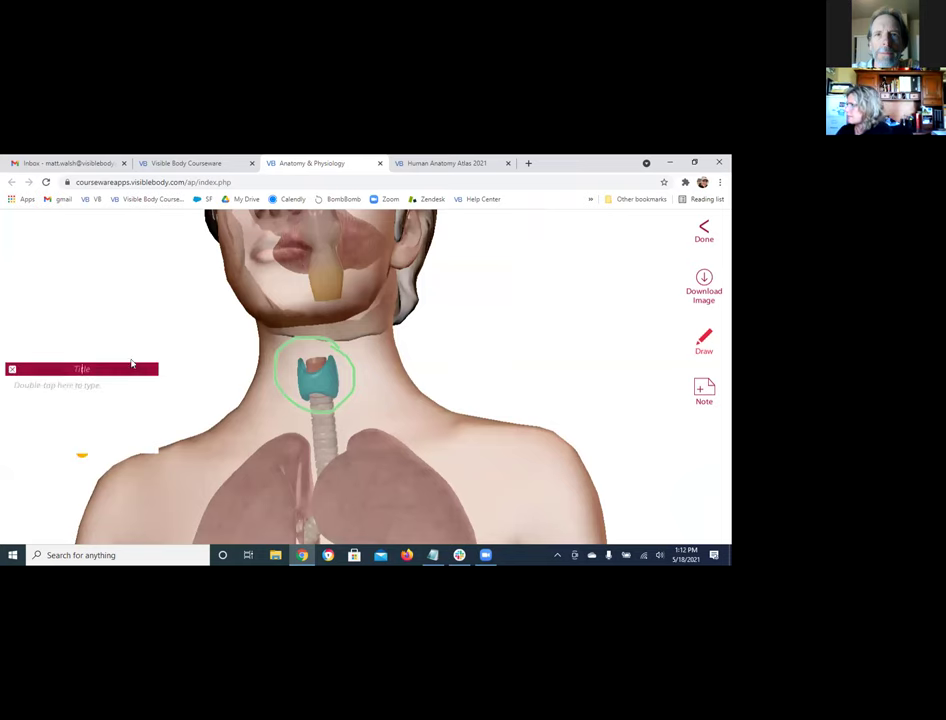
drag(131, 363, 546, 243)
drag(555, 308, 338, 378)
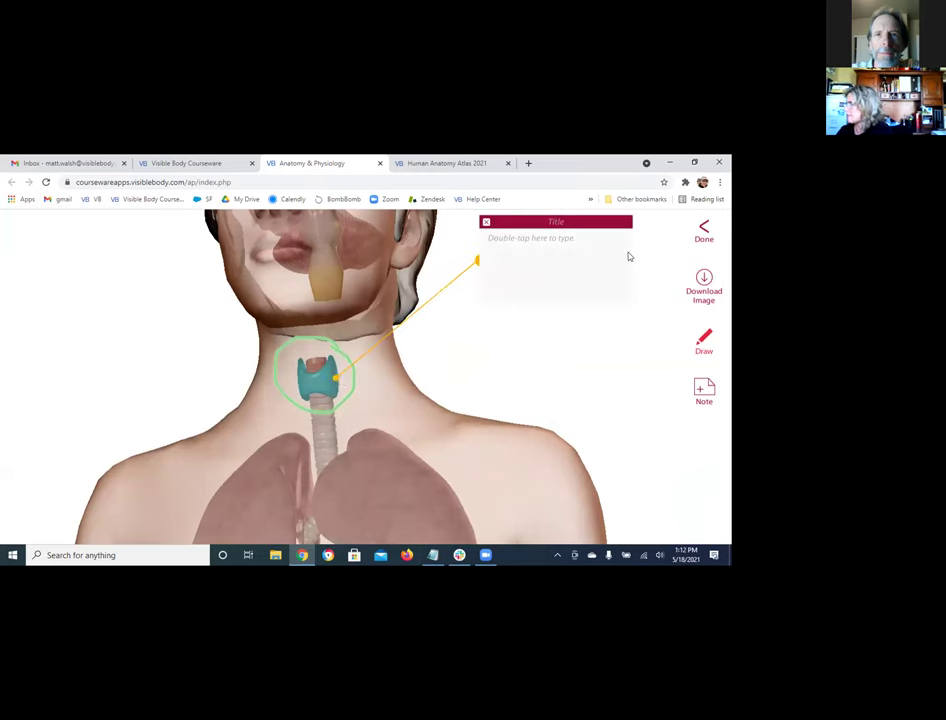
click(704, 229)
click(705, 229)
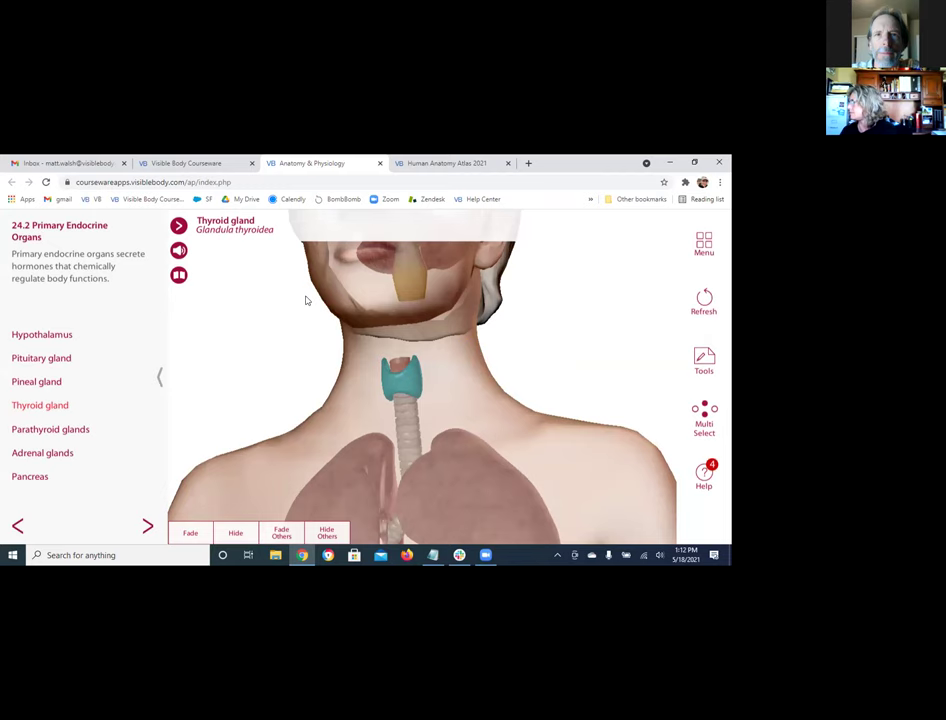
- Return to the course content list and view the review checklists for the Endocrine System and the Circulatory System
click(703, 244)
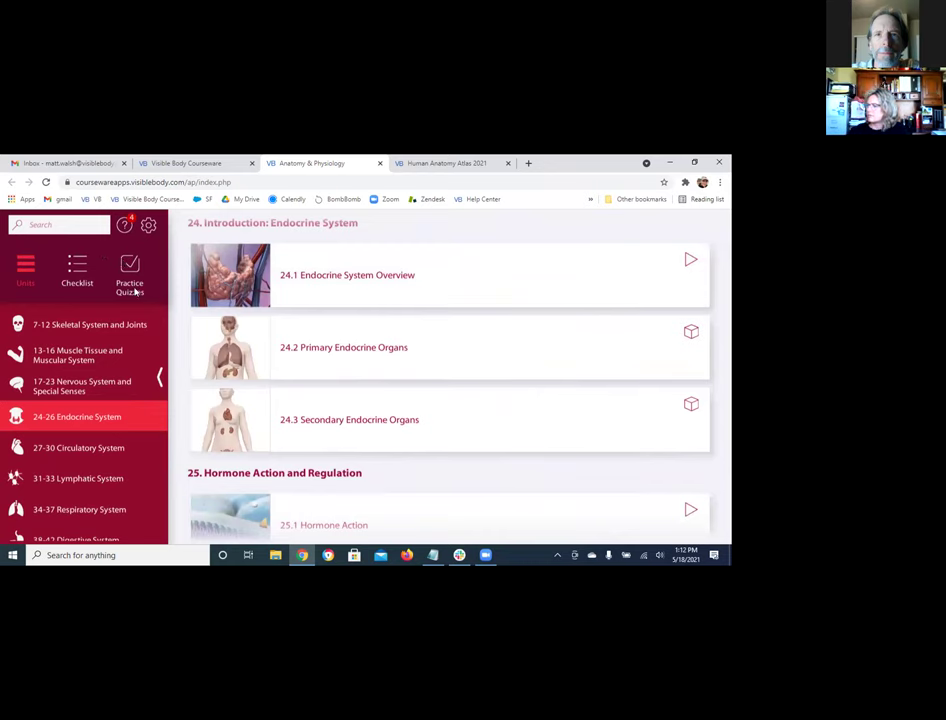
click(76, 266)
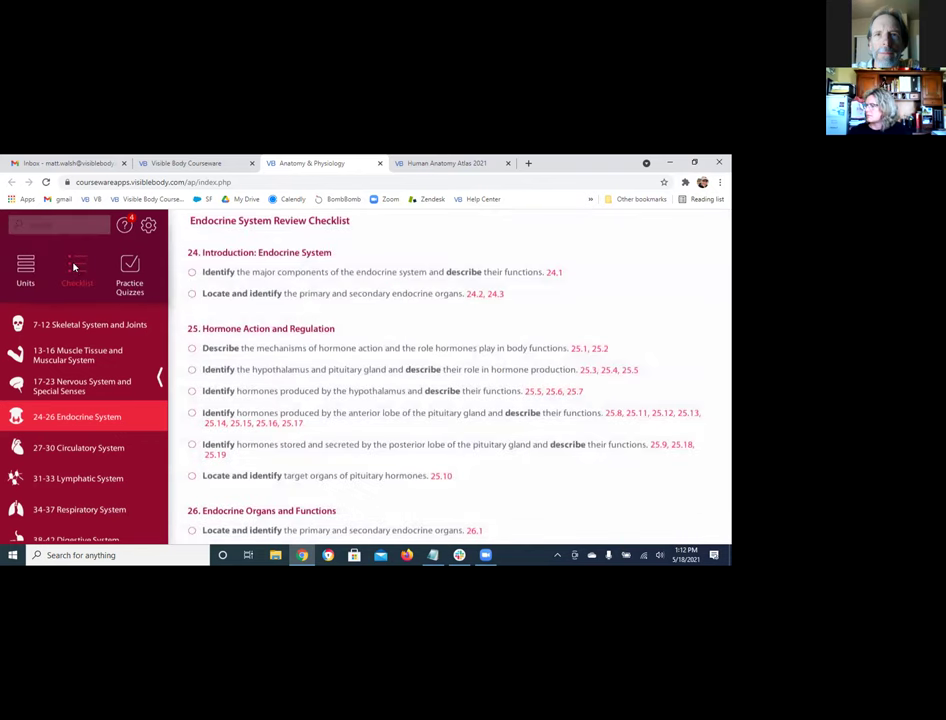
click(80, 448)
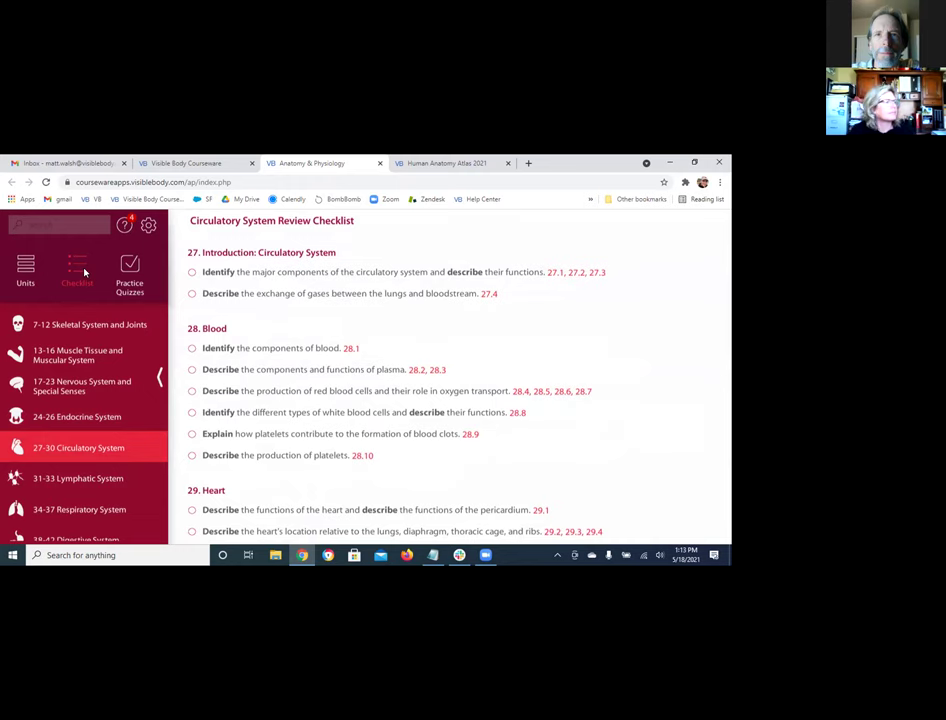
- Open the 29.b Heart Dissection practice quiz and submit the pale valve leaflet in the left ventricle as the answer to question 1
click(126, 272)
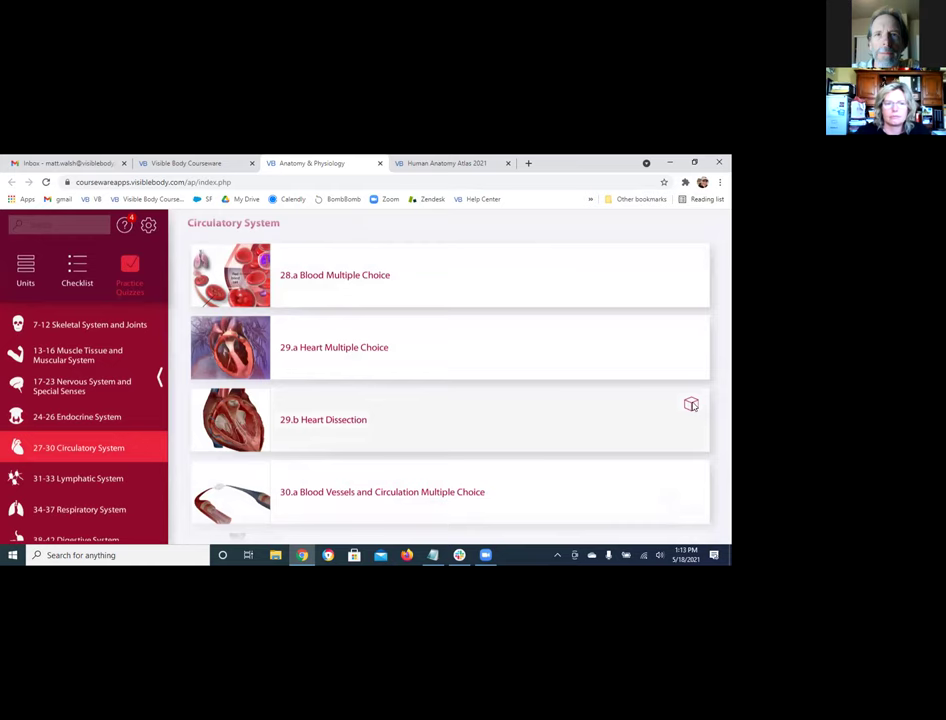
click(343, 420)
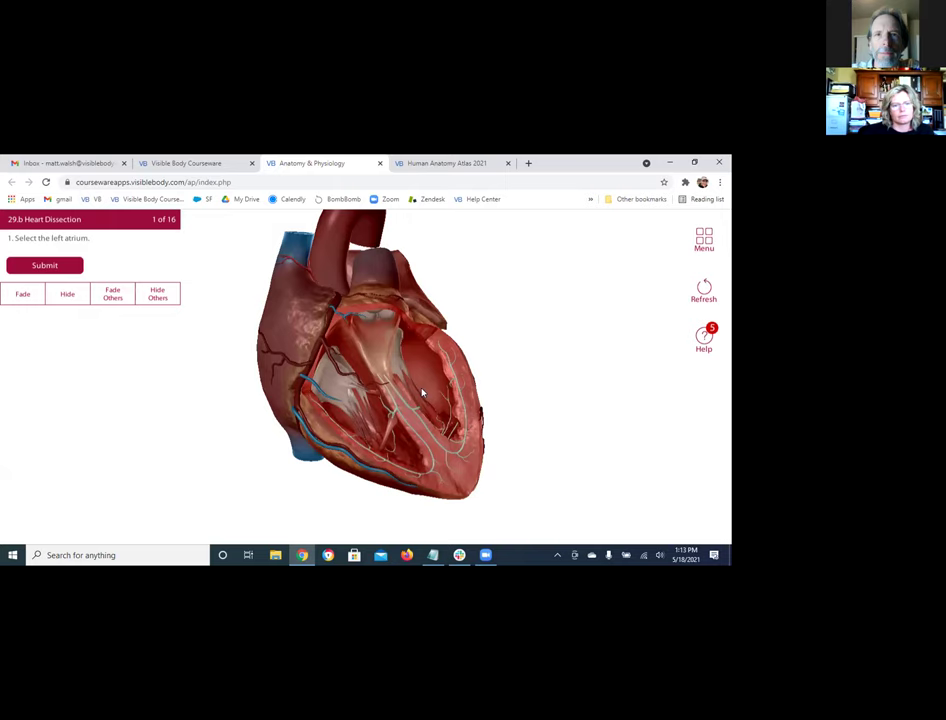
drag(388, 386, 416, 360)
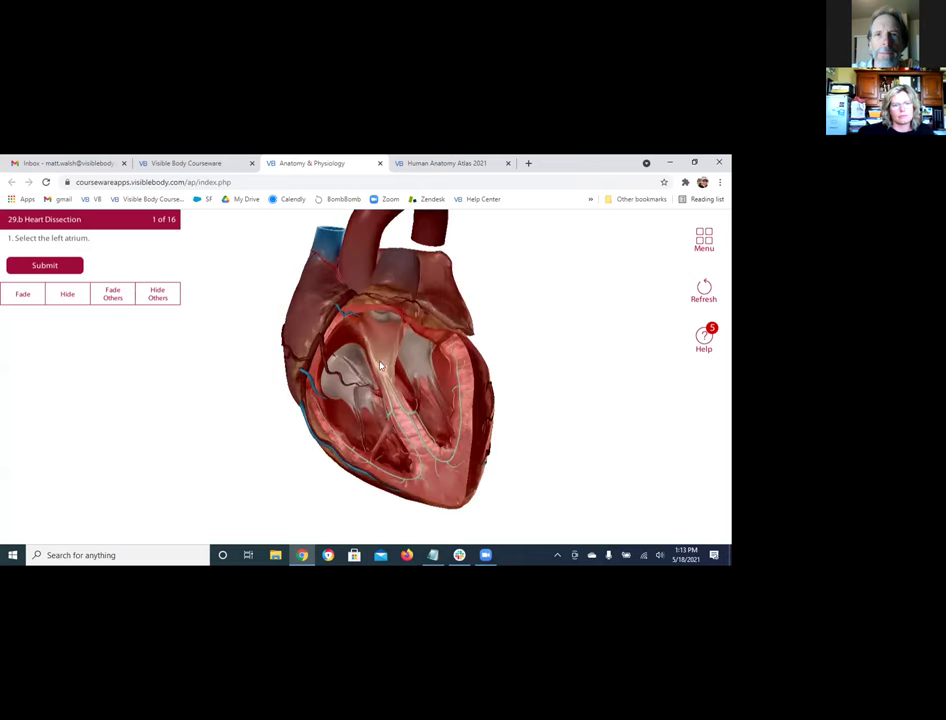
click(417, 352)
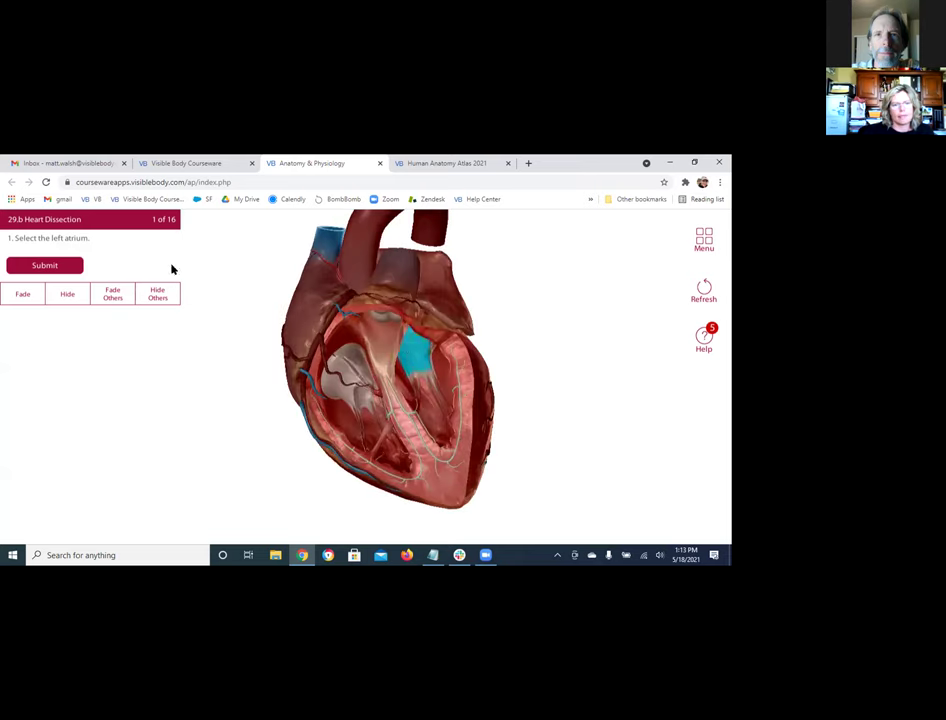
click(49, 268)
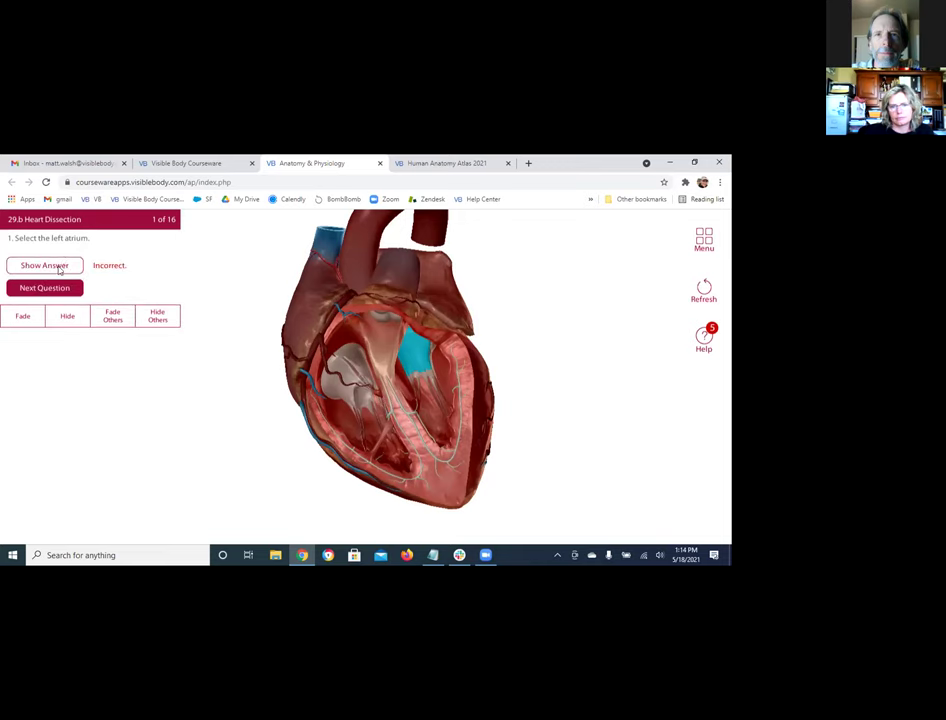
- Show the correct answer to question 1, inspect the left atrium from behind and in front, and advance to question 2
click(60, 266)
drag(369, 292, 263, 320)
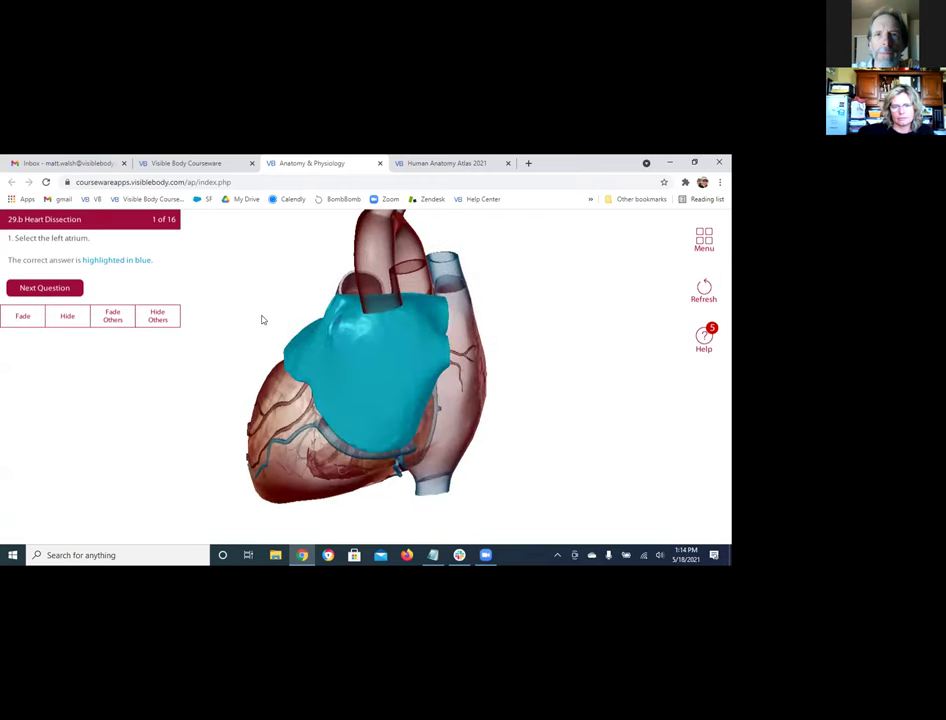
drag(212, 322, 335, 322)
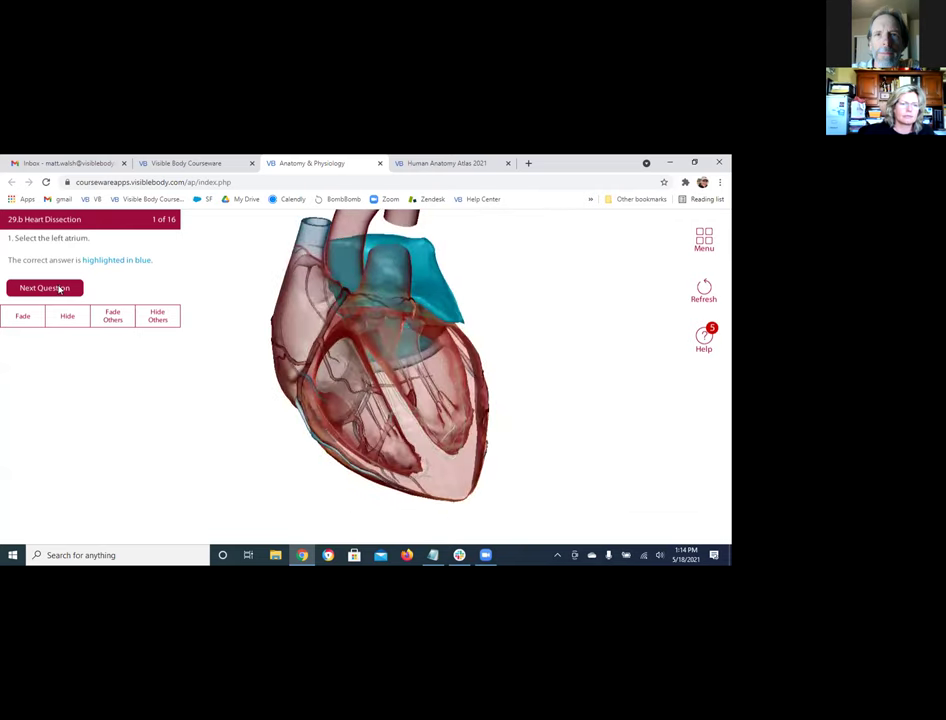
click(44, 288)
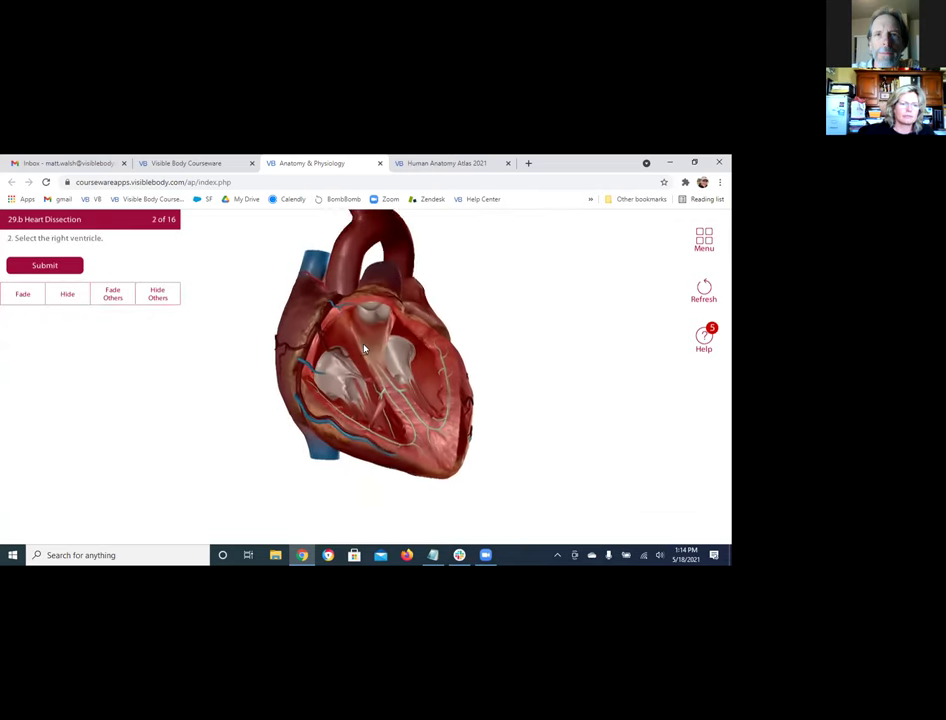
- Leave the heart quiz for the Circulatory System practice quizzes and look through the list of course units
click(705, 237)
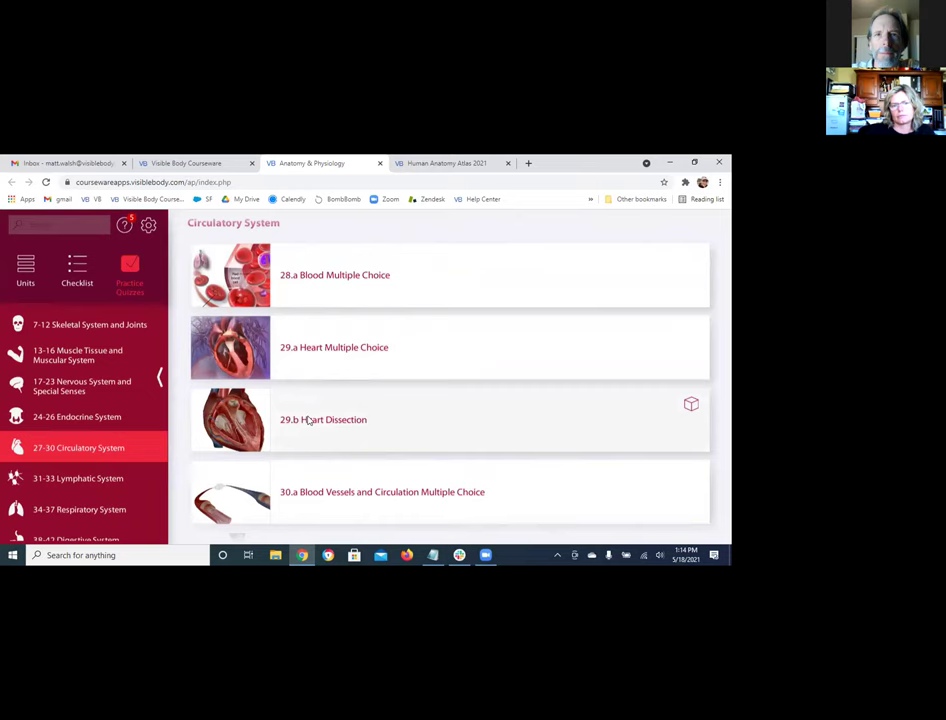
scroll(97, 352, down, 2)
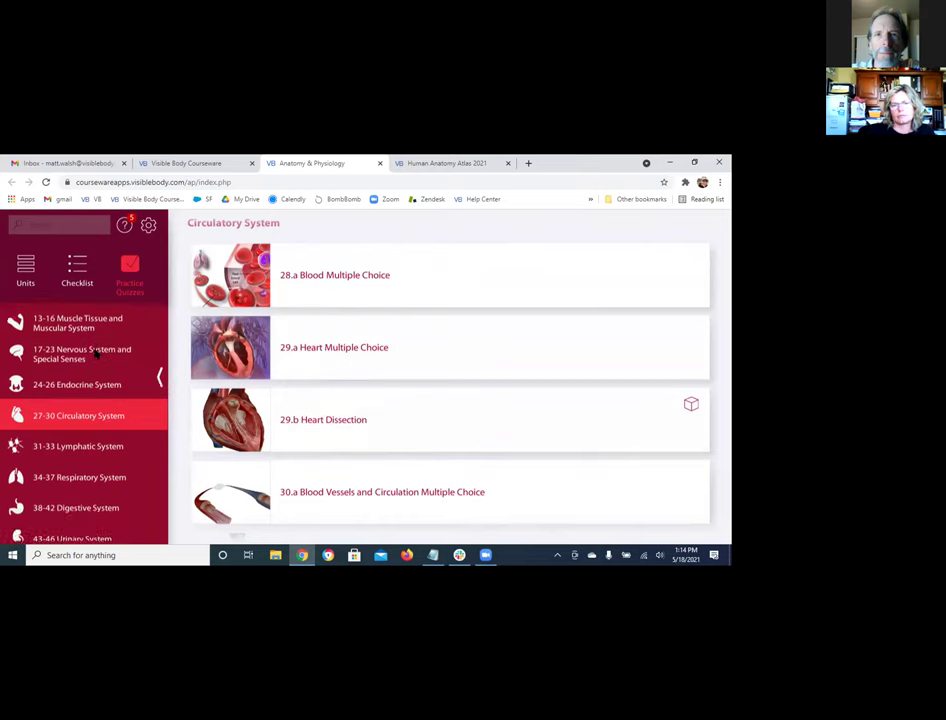
scroll(95, 359, up, 3)
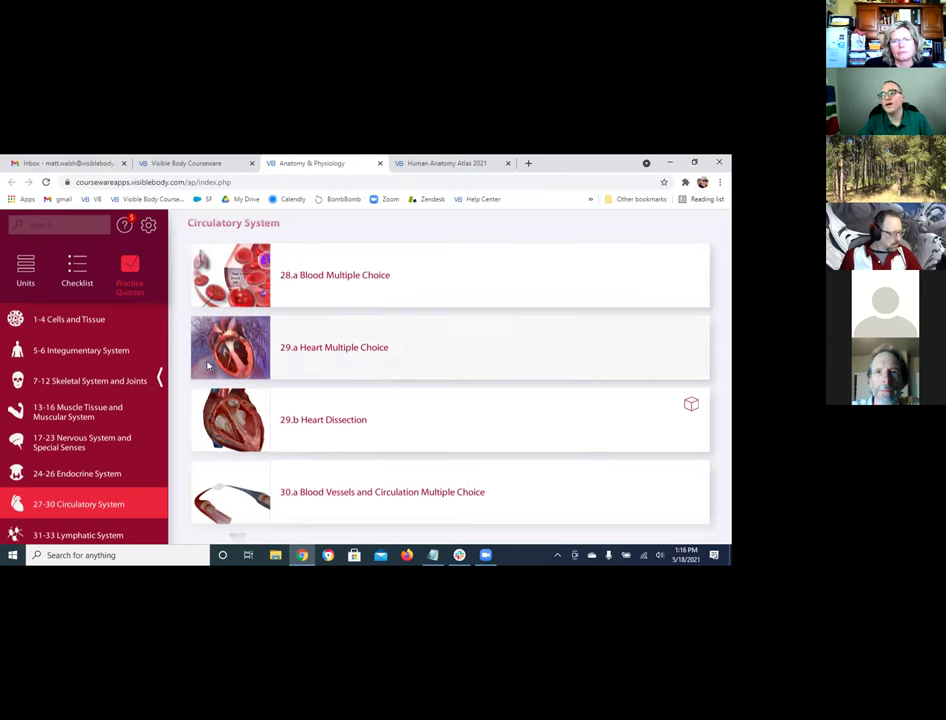
- Reopen the Circulatory System Review Checklist and read through its learning objectives
click(77, 263)
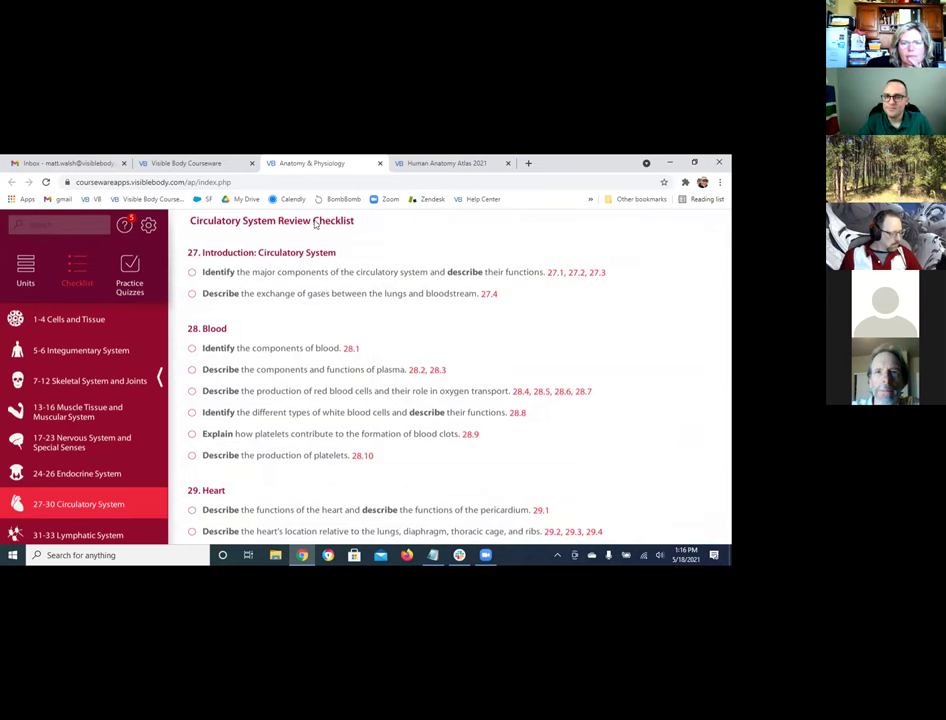
scroll(331, 300, down, 1)
scroll(331, 302, down, 1)
scroll(329, 304, up, 1)
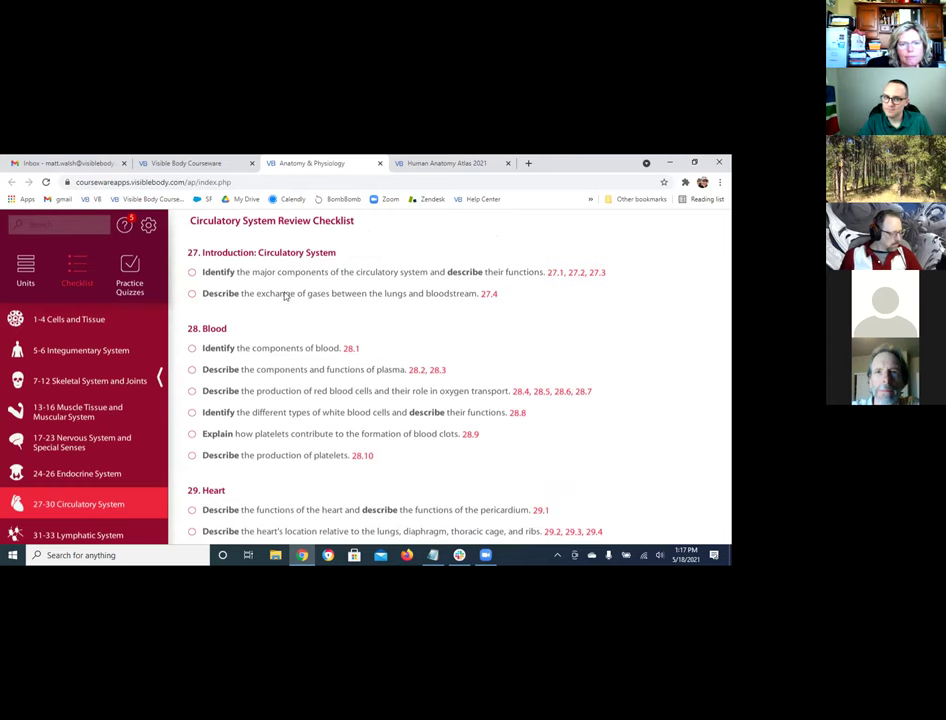
- View the Cells and Tissue practice quizzes, look into 3.a Cell Life Cycle Multiple Choice, and return to the quiz list
click(136, 266)
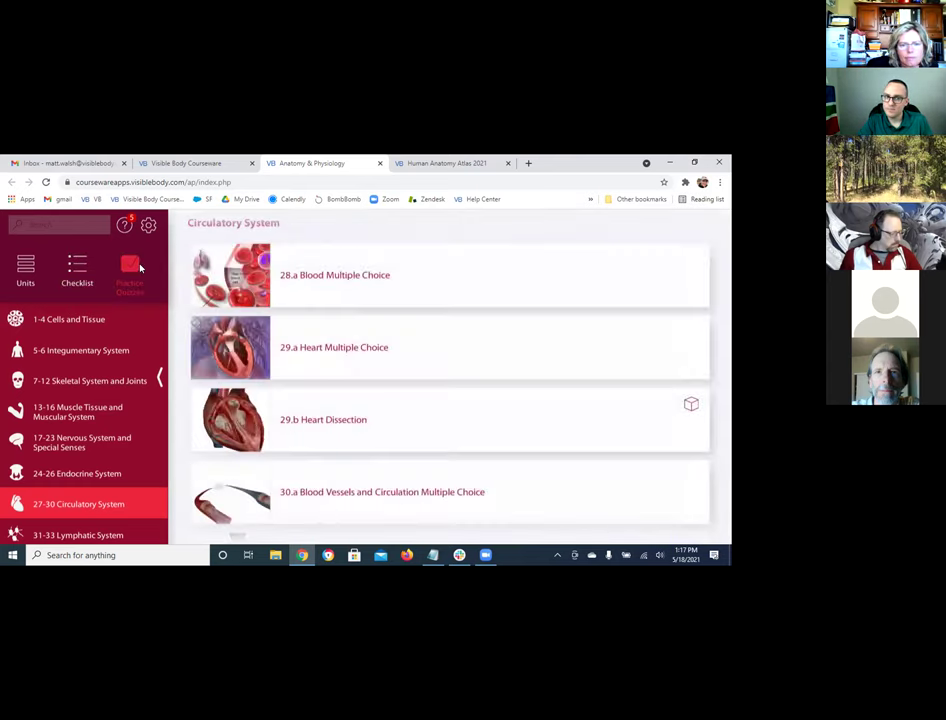
click(79, 320)
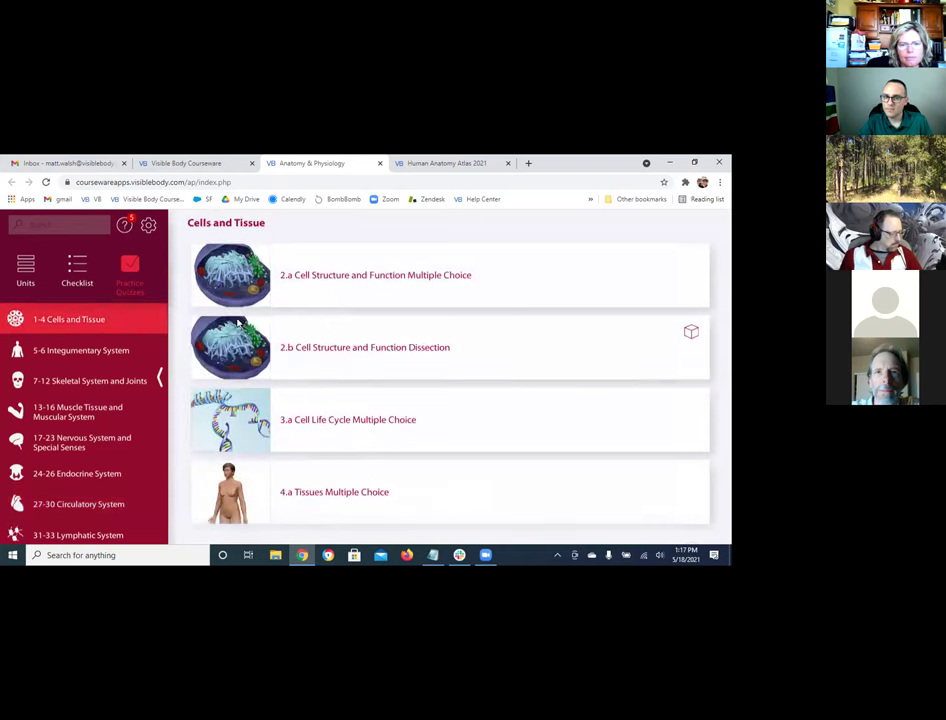
scroll(313, 410, down, 1)
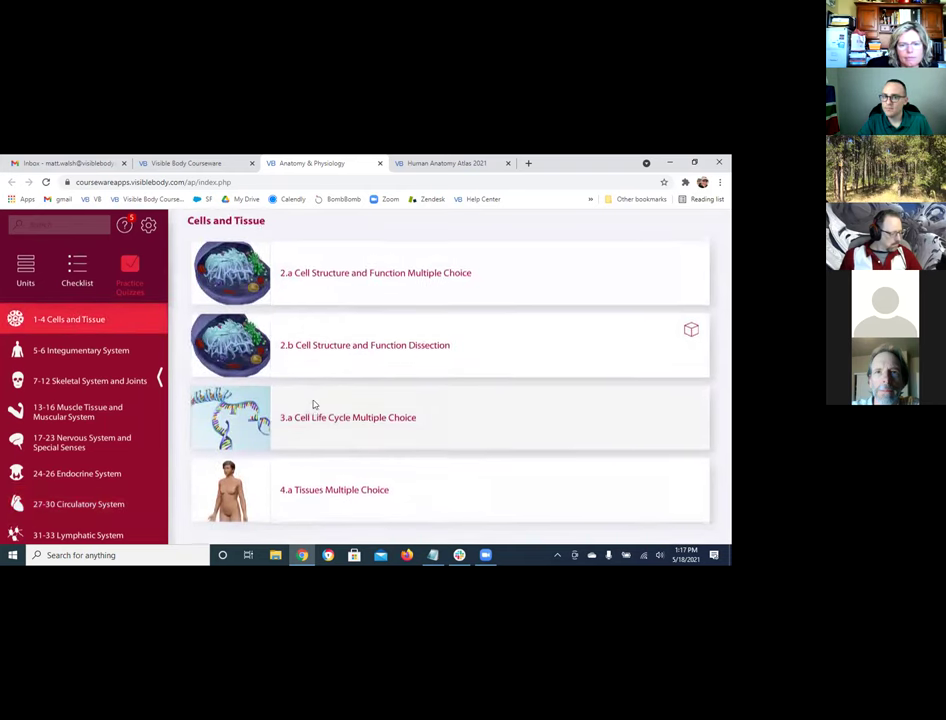
click(312, 395)
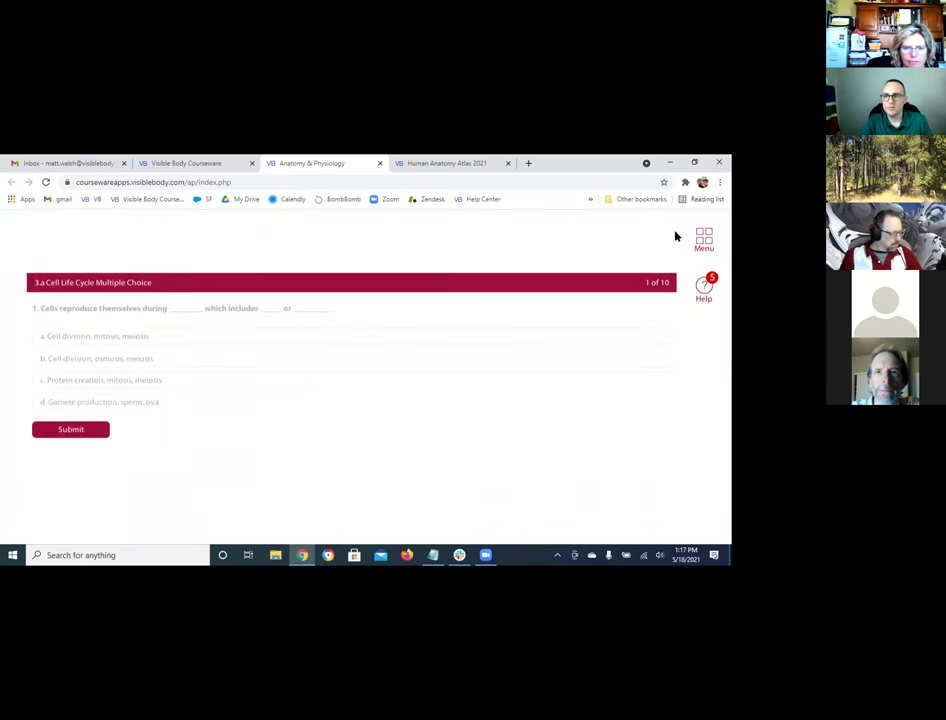
click(701, 235)
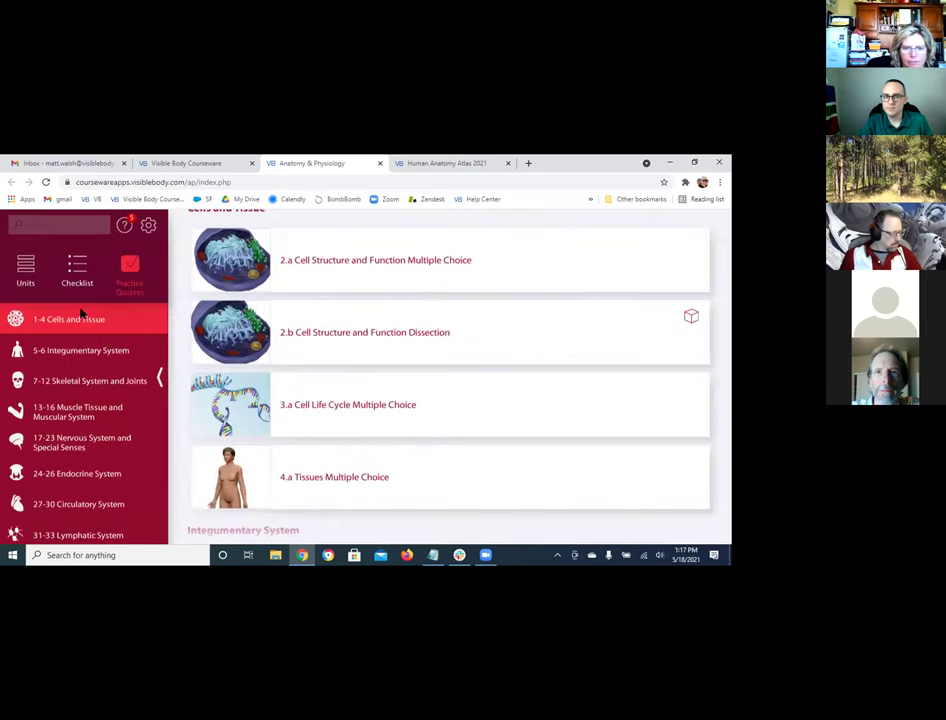
- Show the course units and look through the 1-4 Cells and Tissue content down to 2. Cell Structure and Function
click(27, 268)
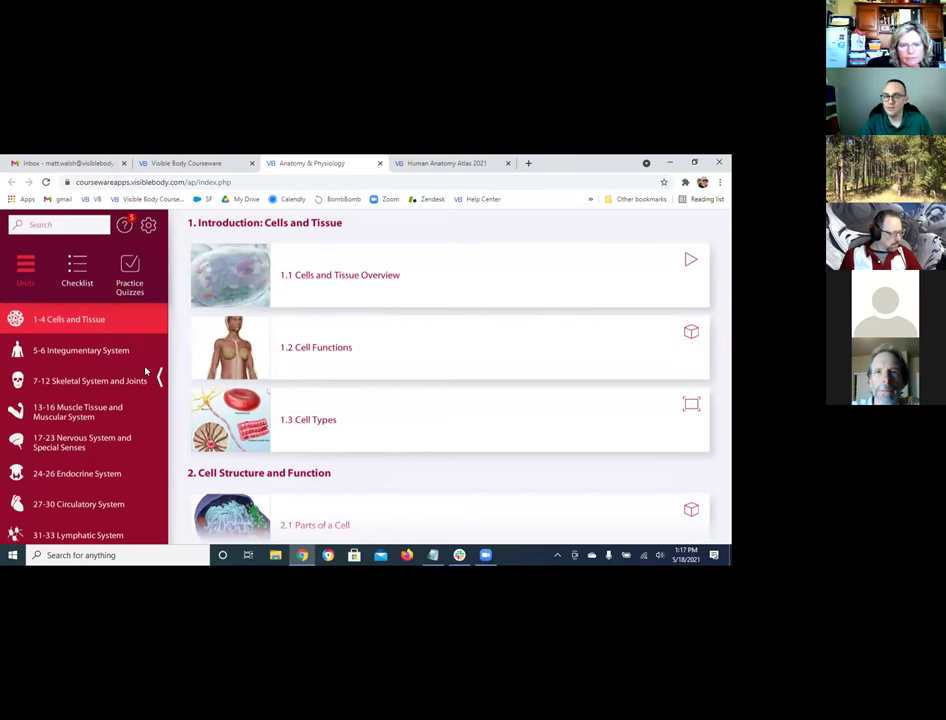
scroll(91, 390, down, 3)
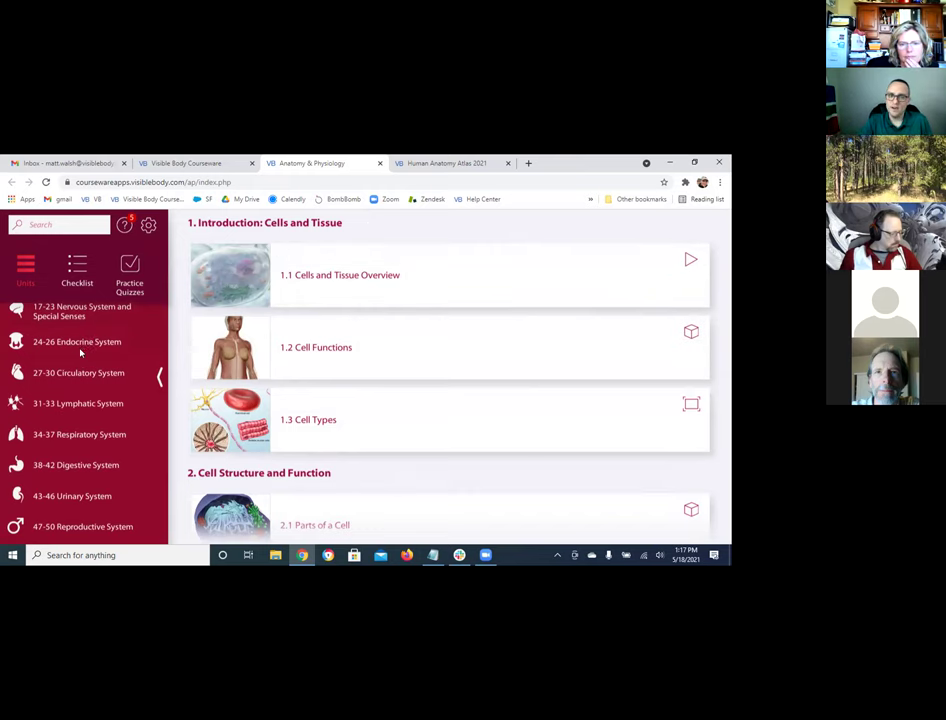
scroll(96, 337, up, 3)
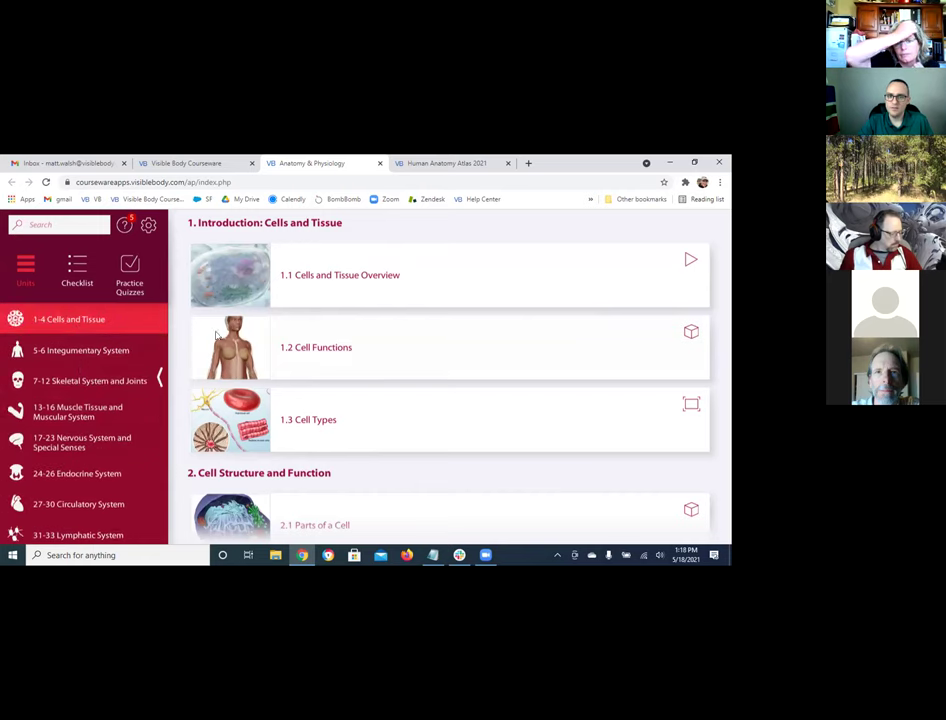
scroll(334, 338, down, 3)
scroll(363, 357, down, 1)
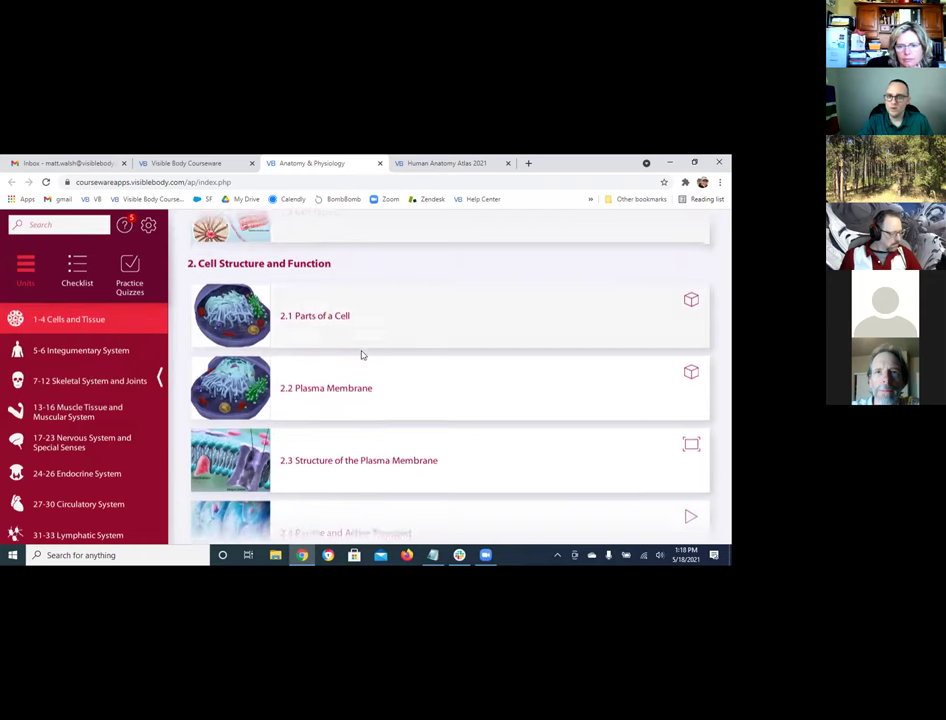
scroll(380, 296, down, 2)
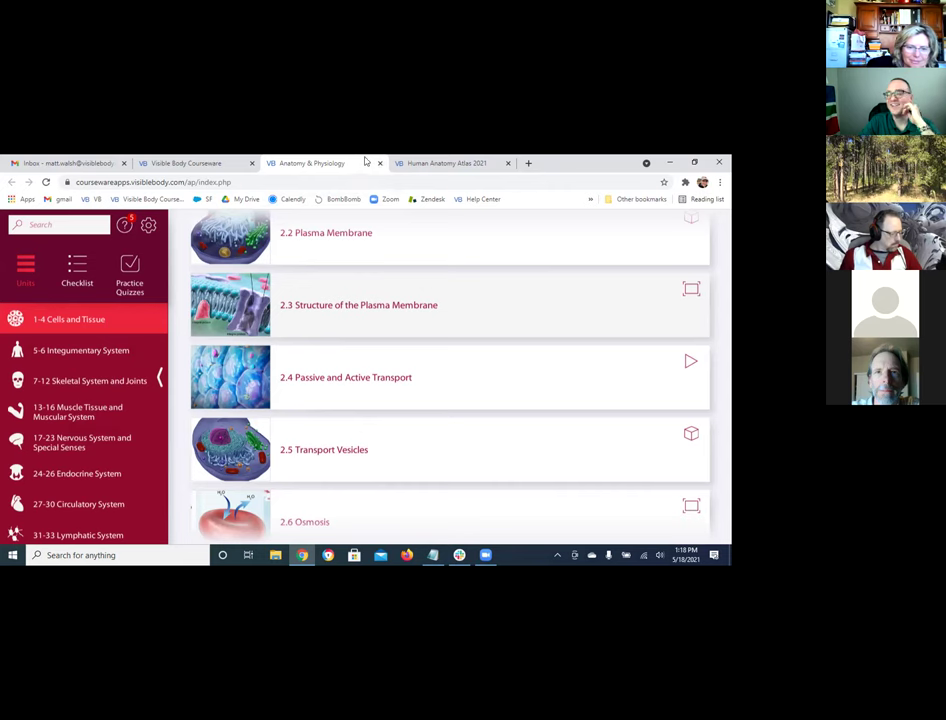
- Close Anatomy & Physiology, switch to Human Anatomy Atlas 2021, and compare its views by region and by system
click(380, 163)
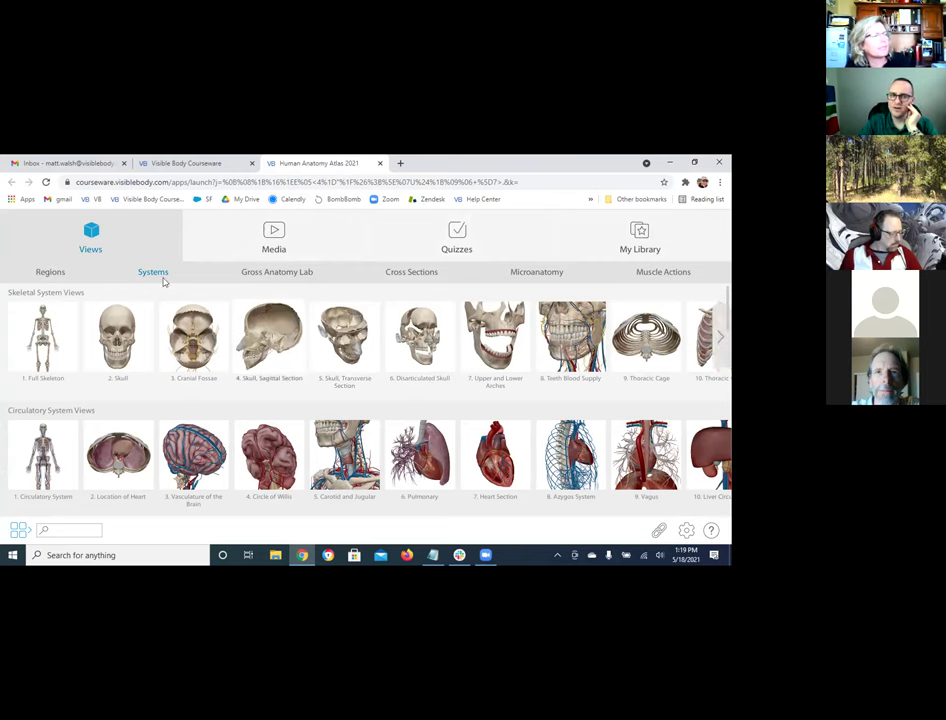
click(52, 276)
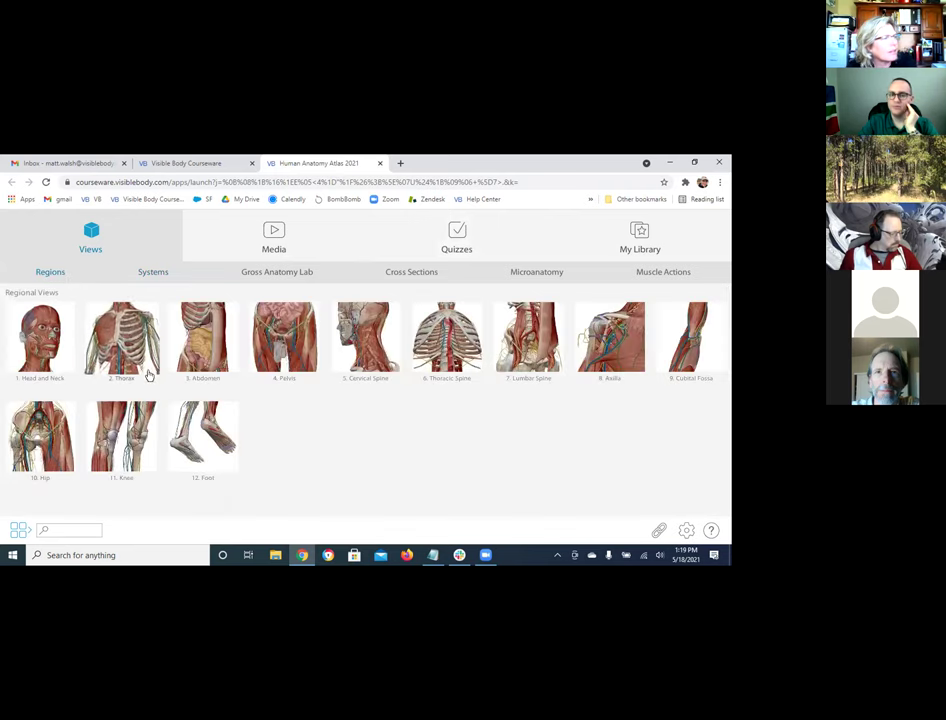
click(143, 270)
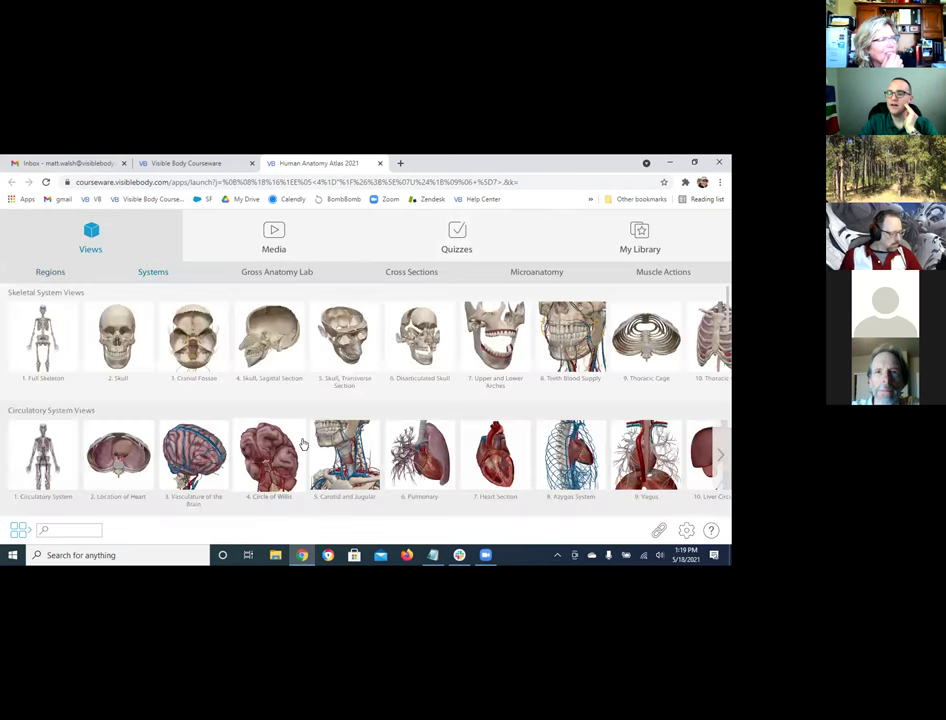
- Look through the system views from the skeletal down to the respiratory system and return to the start of the list
scroll(304, 420, down, 3)
scroll(315, 280, down, 1)
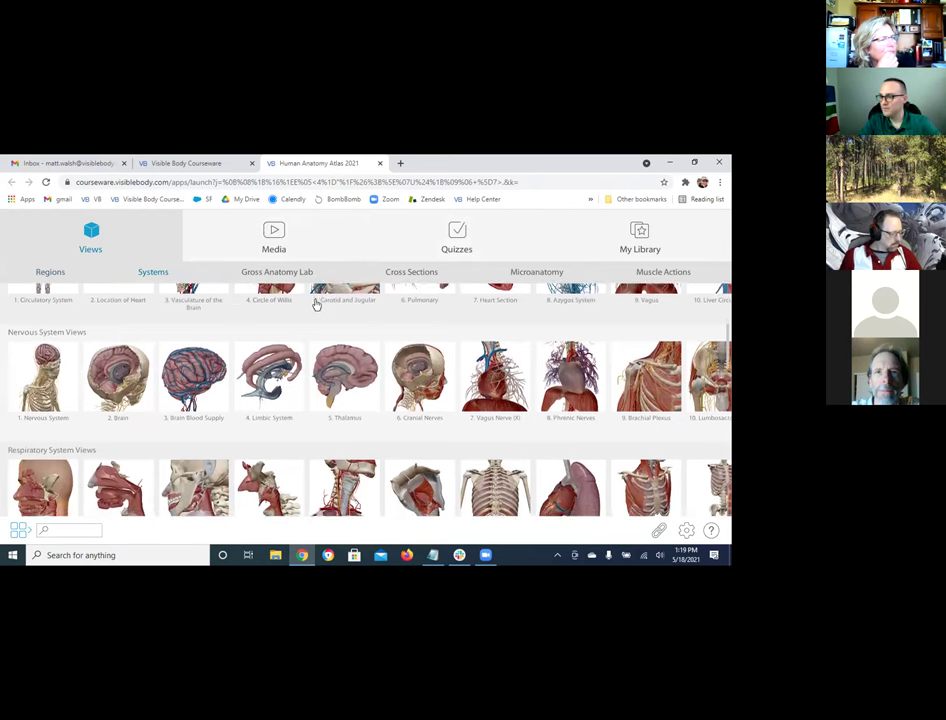
scroll(304, 336, down, 3)
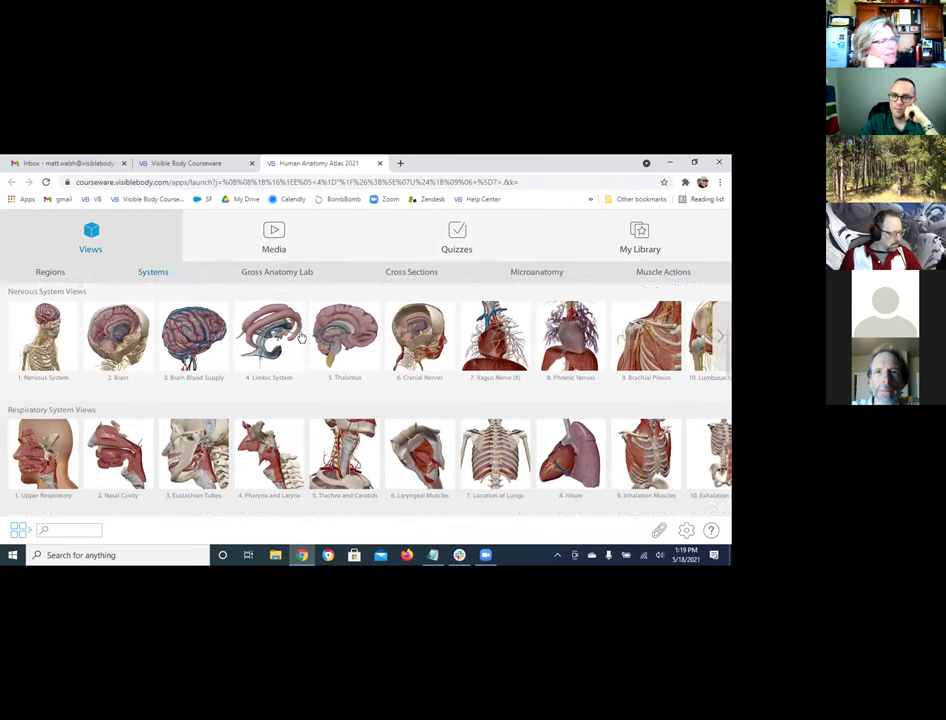
scroll(297, 355, up, 1)
scroll(297, 355, up, 7)
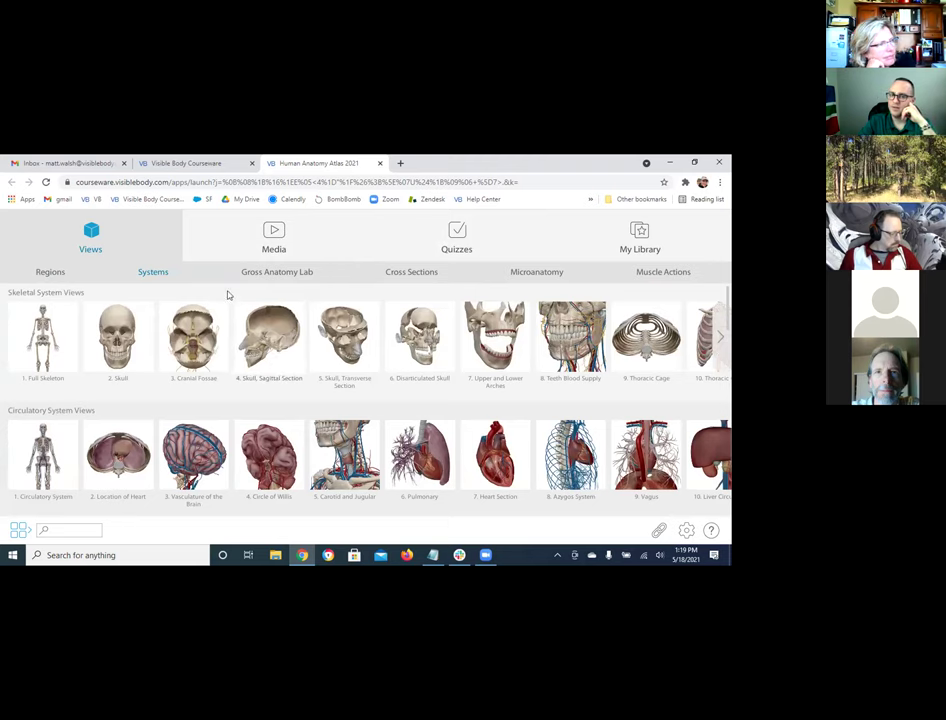
- Open the Gross Anatomy Lab's Back view, select the right longissimus thoracis, turn the body supine, and return to the view list
click(272, 274)
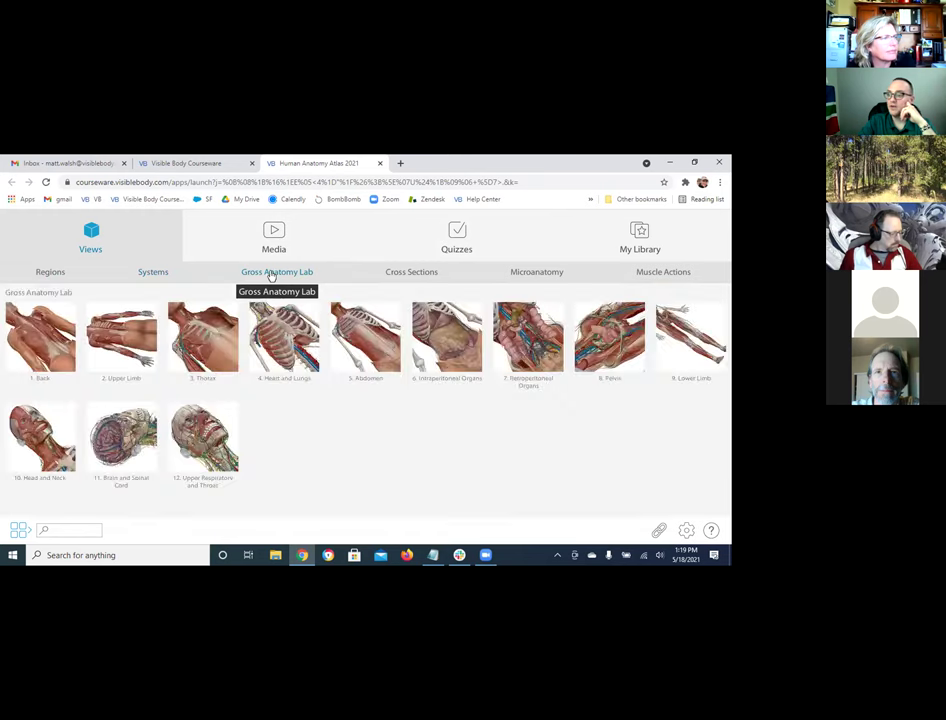
click(40, 337)
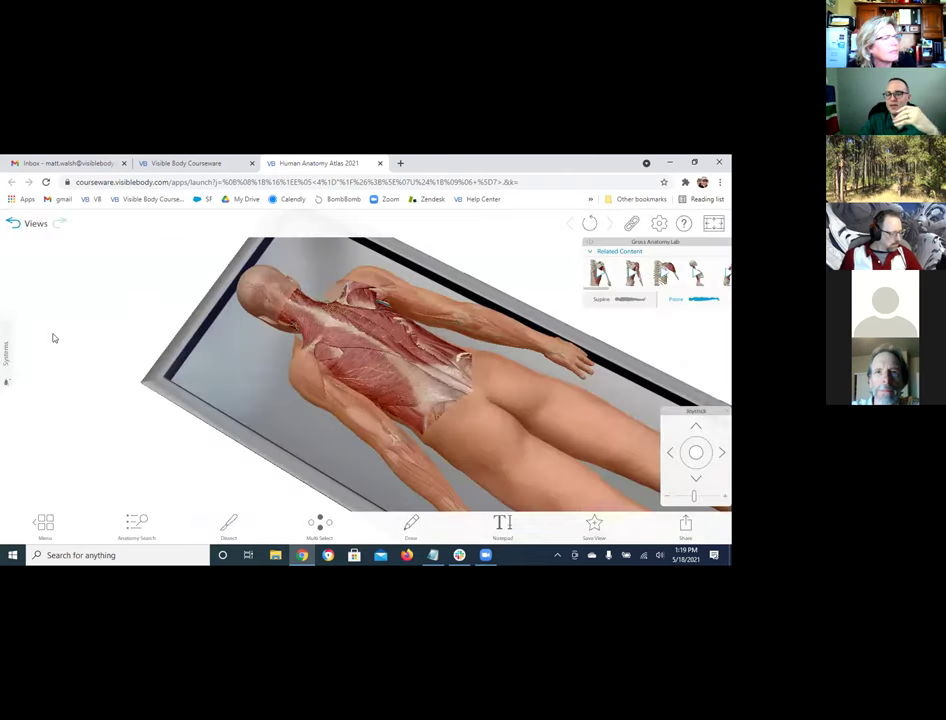
drag(325, 350, 340, 399)
click(343, 398)
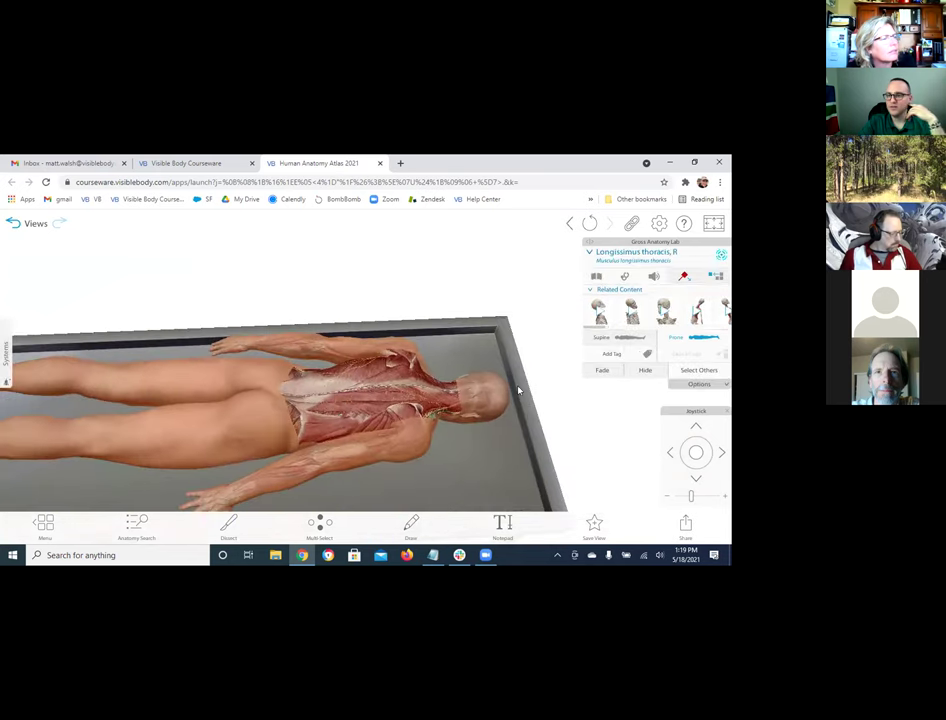
click(630, 340)
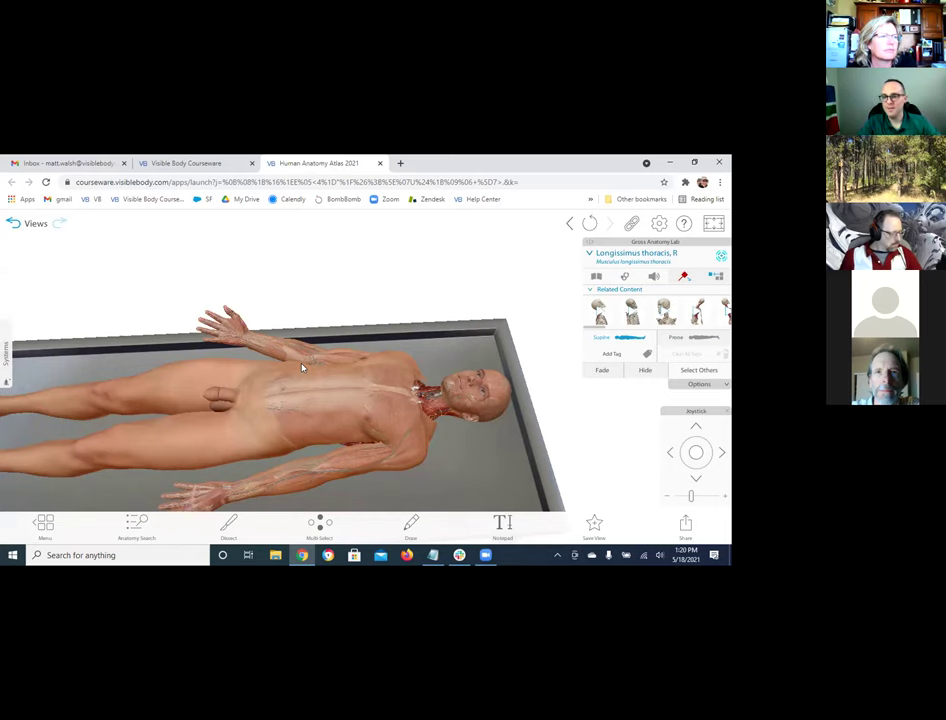
click(46, 523)
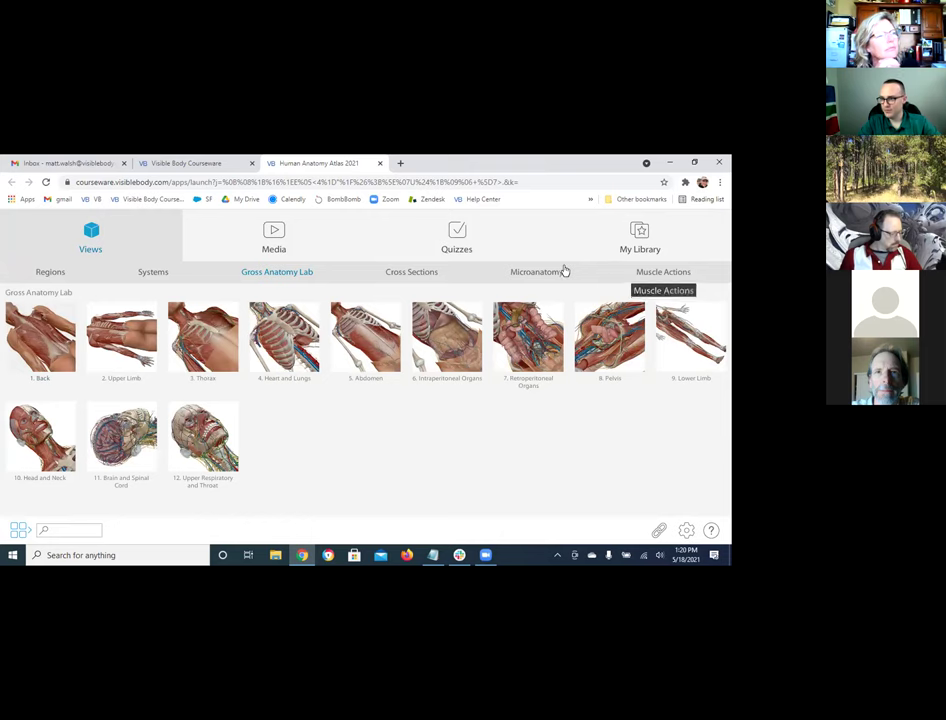
- Open the axial Head (Cerebellum) cross section and switch its reference image from MRI scan to cadaver
click(406, 274)
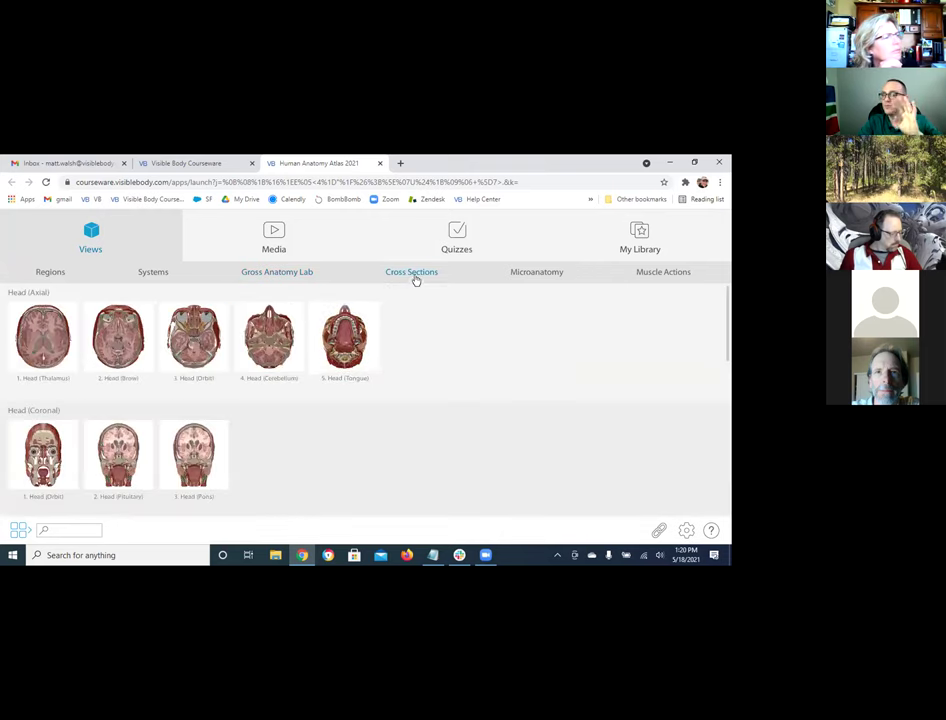
click(272, 347)
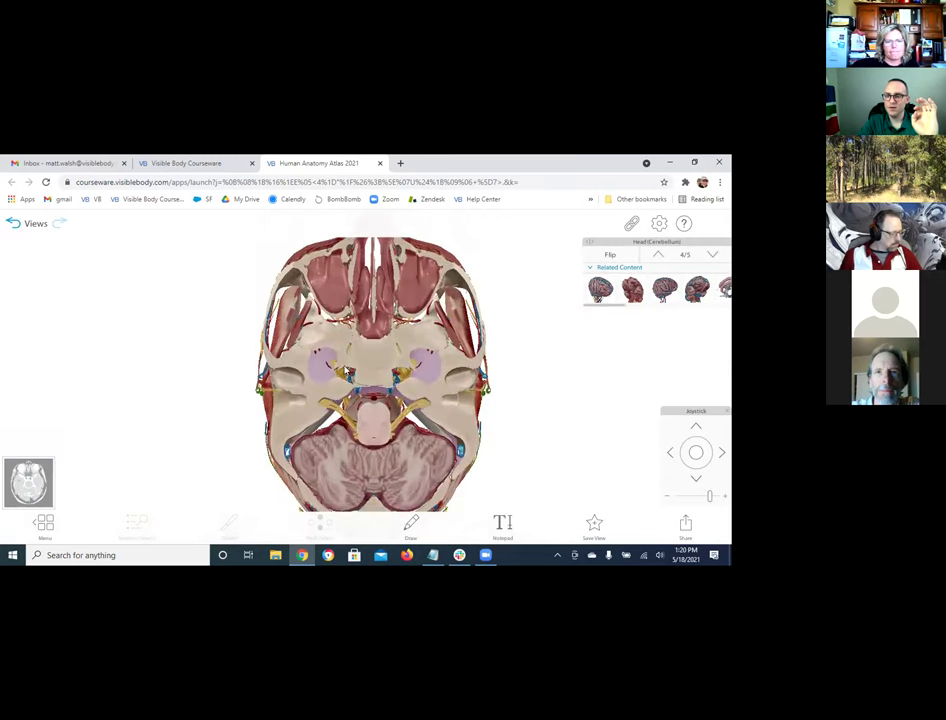
click(20, 487)
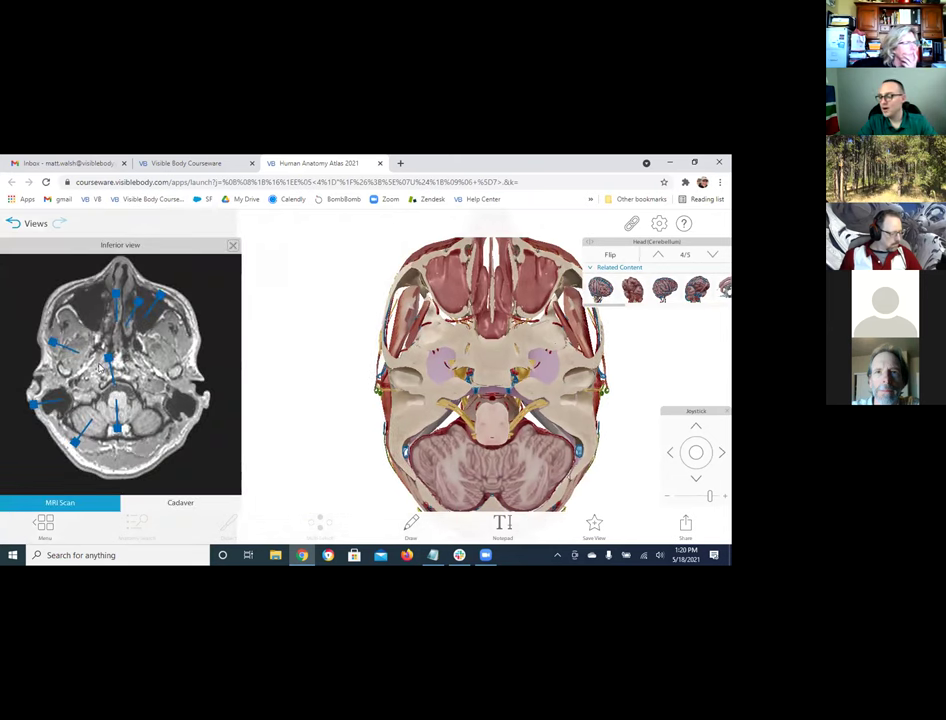
click(185, 507)
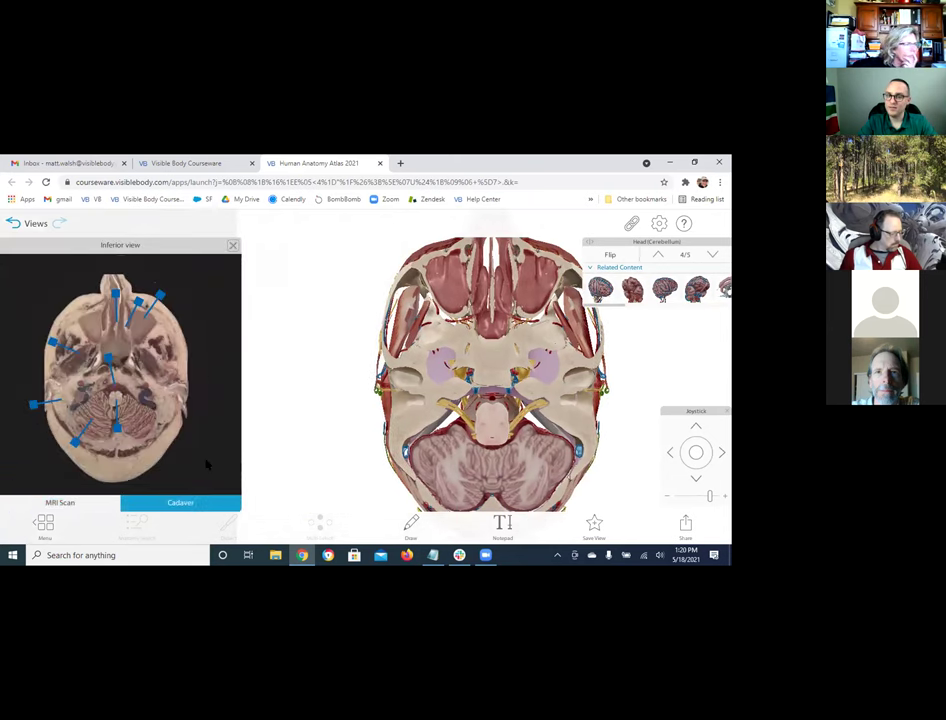
- Highlight the maxillary sinuses from their pin on the cadaver image, examine them on the 3D section, and return to the view list
click(158, 298)
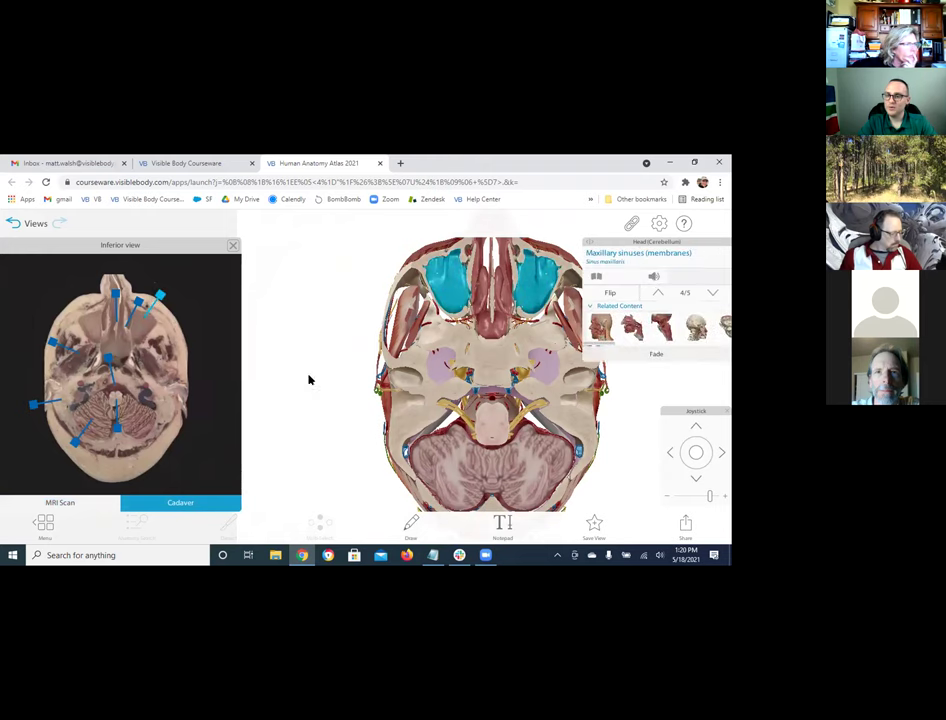
drag(476, 340, 587, 366)
click(160, 297)
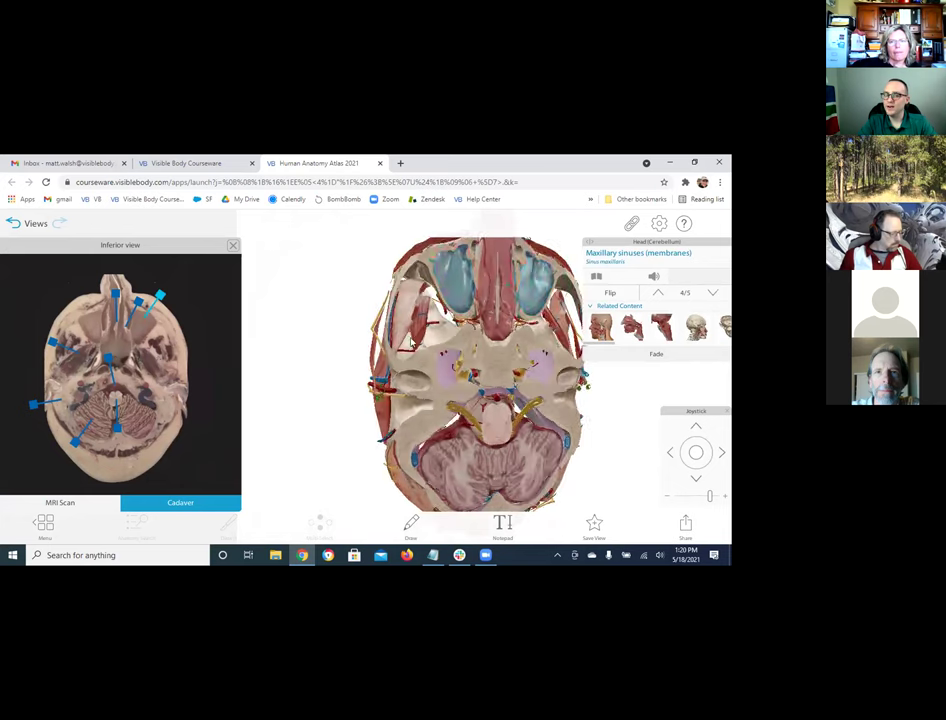
drag(500, 313, 460, 273)
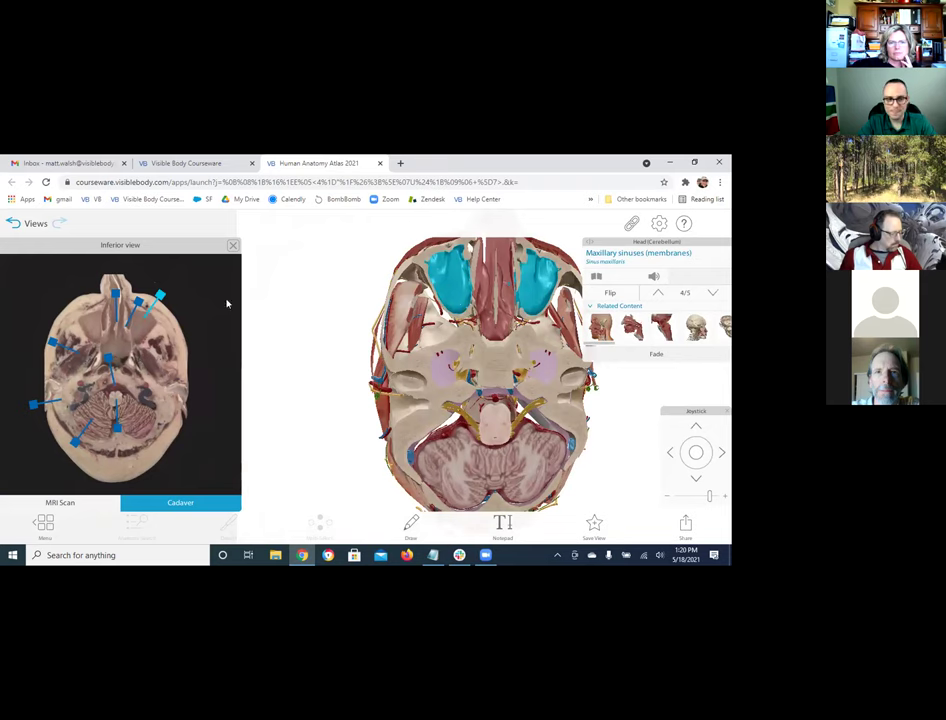
click(39, 530)
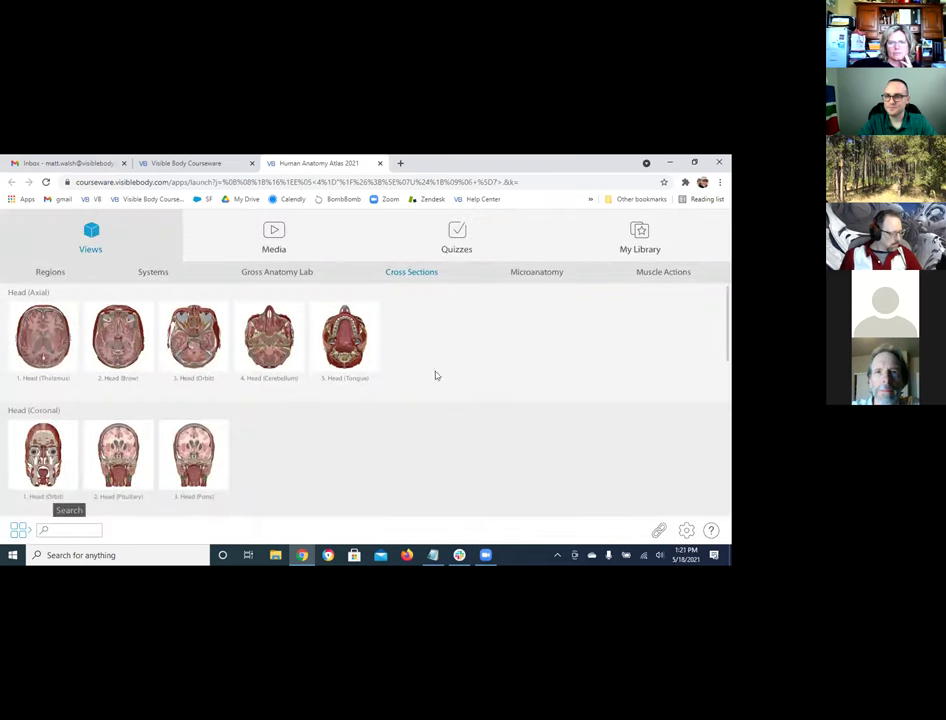
- Show the Microanatomy views and look through them from the eye to the dental models
click(538, 279)
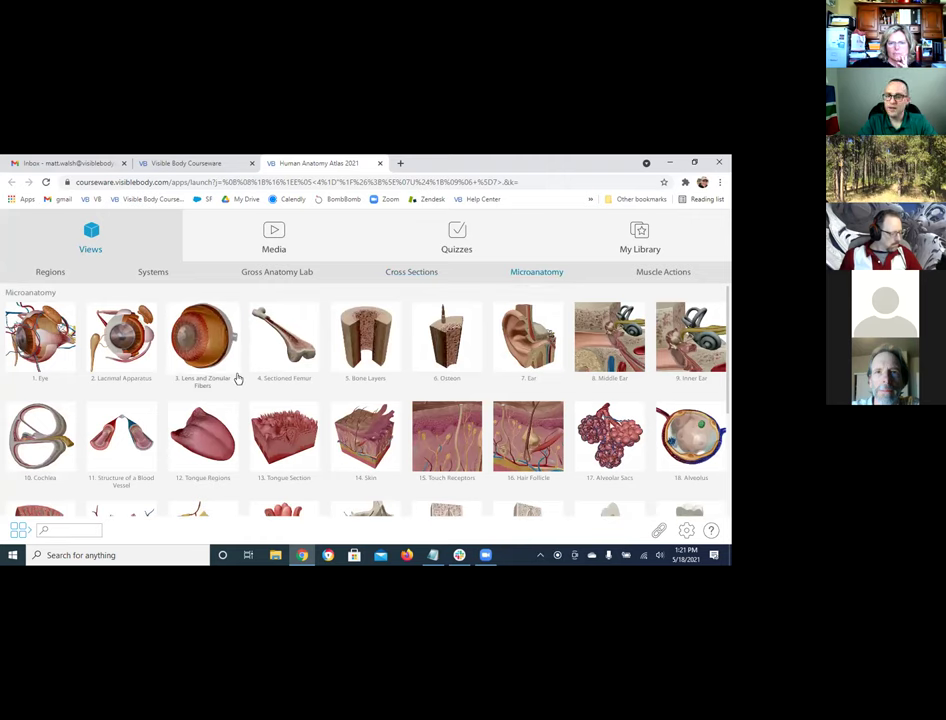
scroll(238, 378, down, 3)
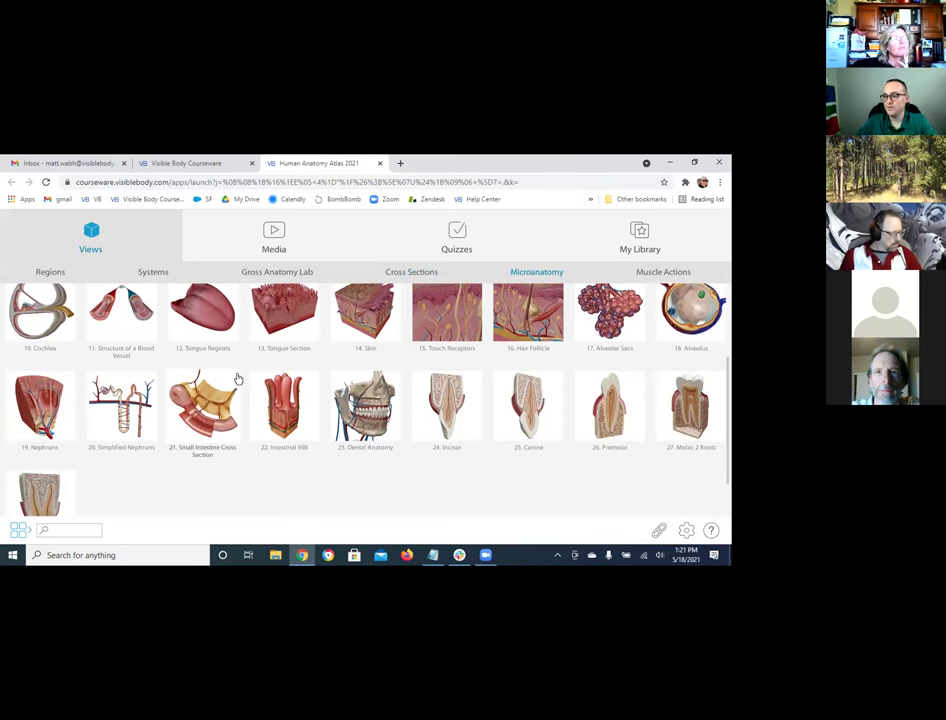
scroll(372, 411, up, 3)
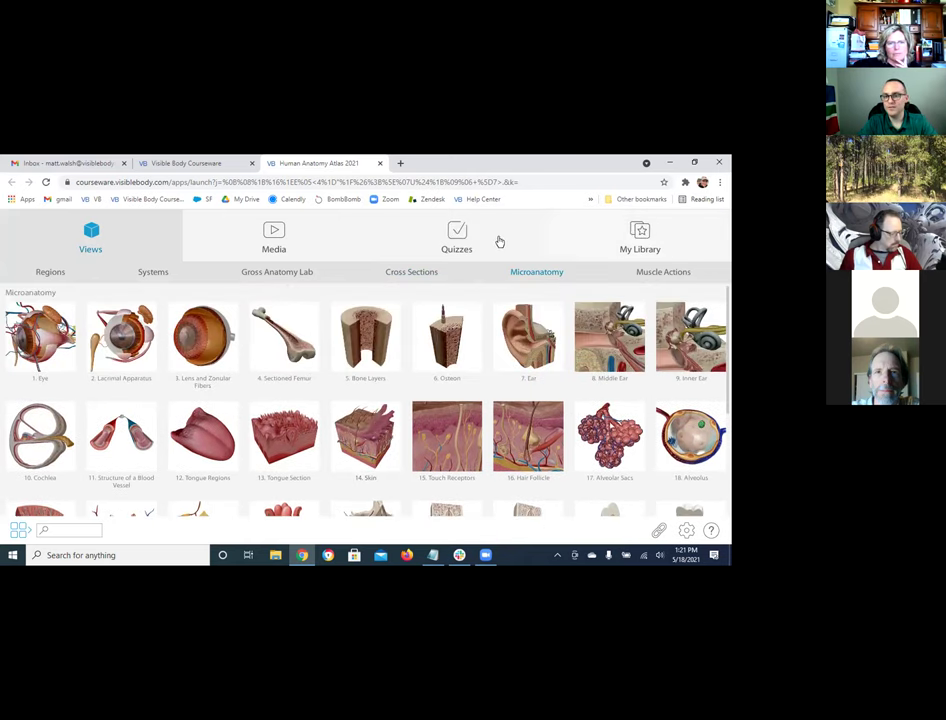
- Show the Muscle Actions views and look through them from Head and Neck to Spine and Back
click(662, 274)
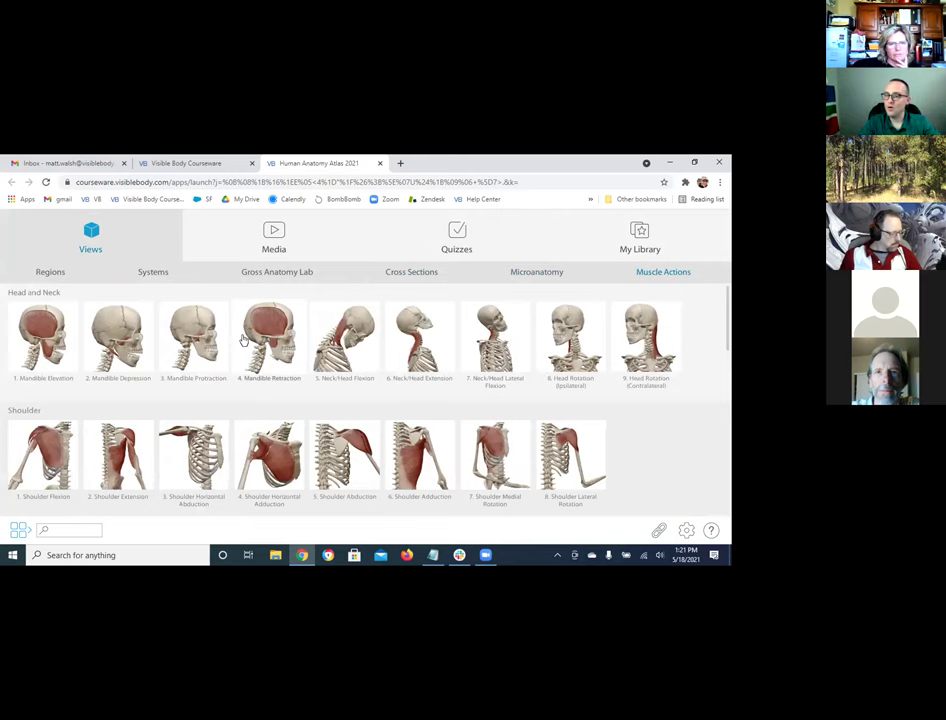
scroll(242, 341, down, 3)
scroll(242, 344, down, 2)
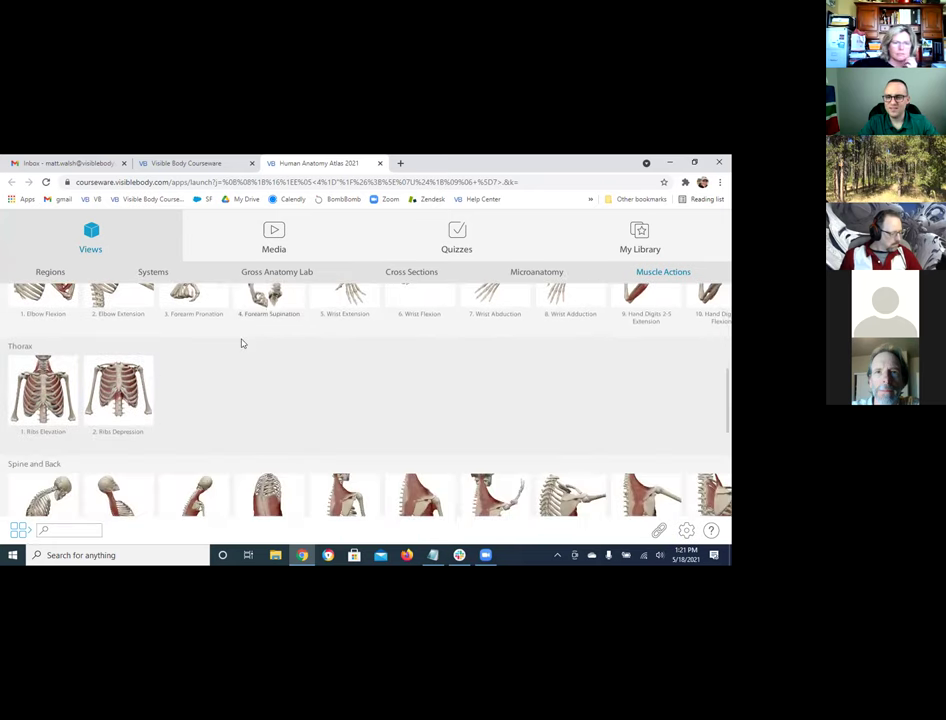
scroll(241, 343, up, 5)
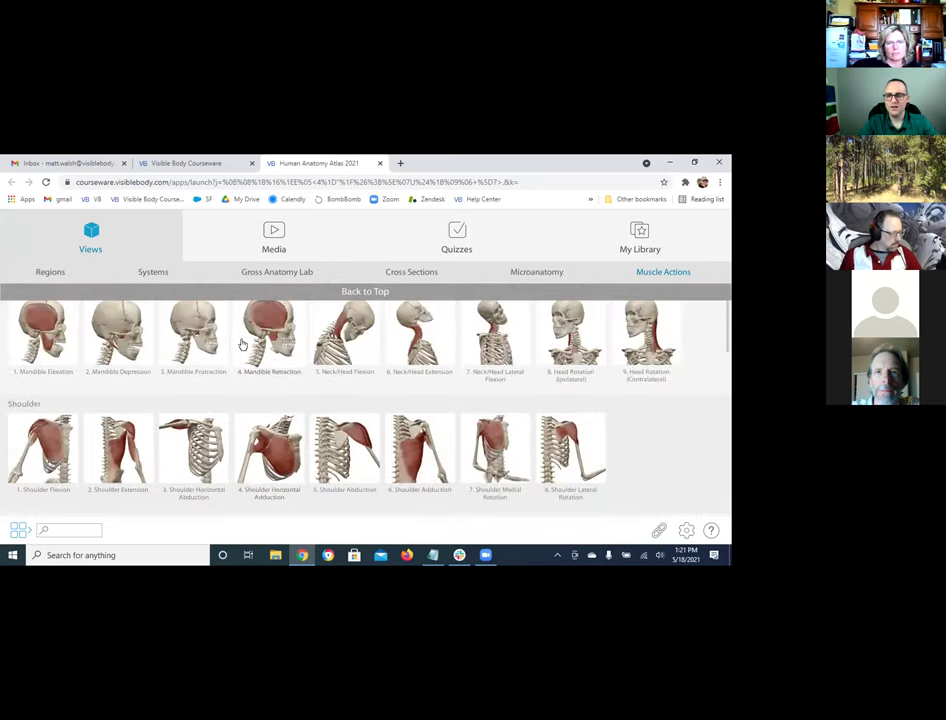
scroll(242, 344, up, 1)
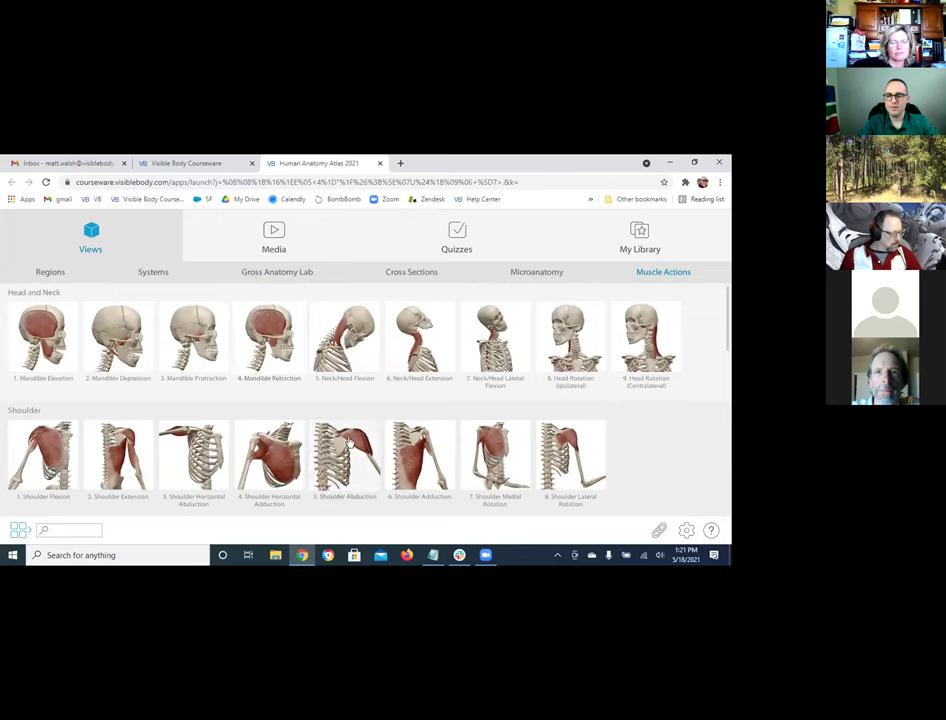
- Play the Shoulder Abduction animation, inspect the sixth rib and the deltoid's posterior head, and return to the view list
click(348, 443)
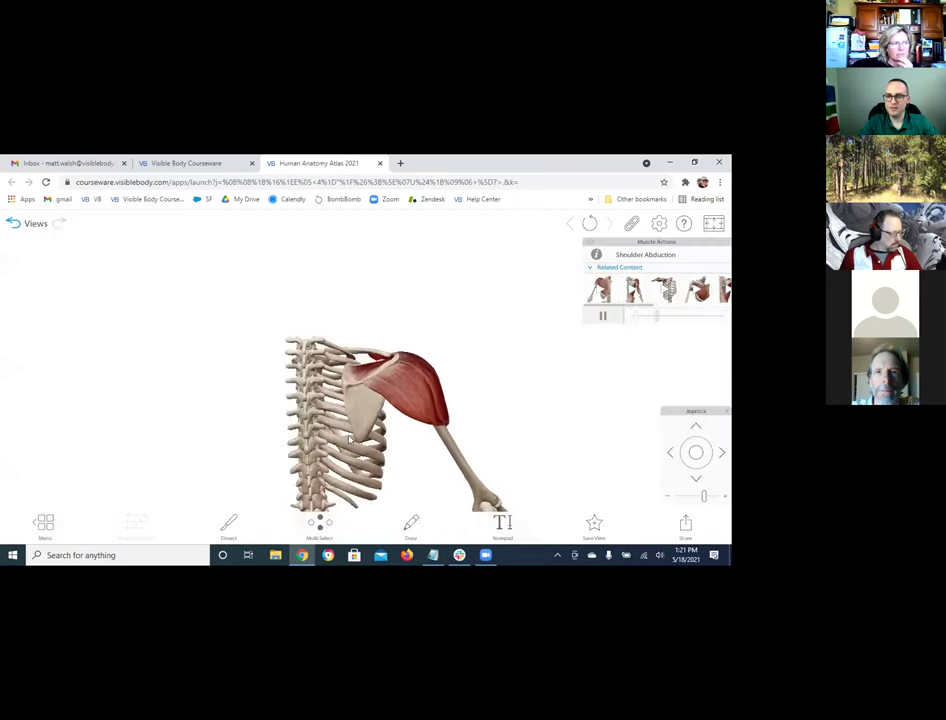
click(318, 403)
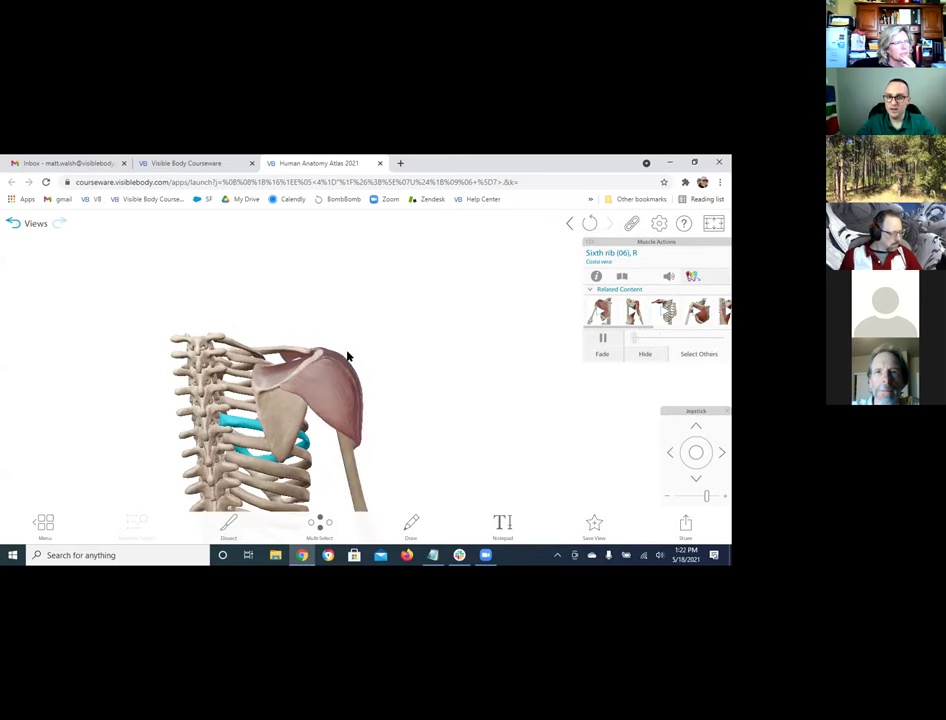
click(340, 357)
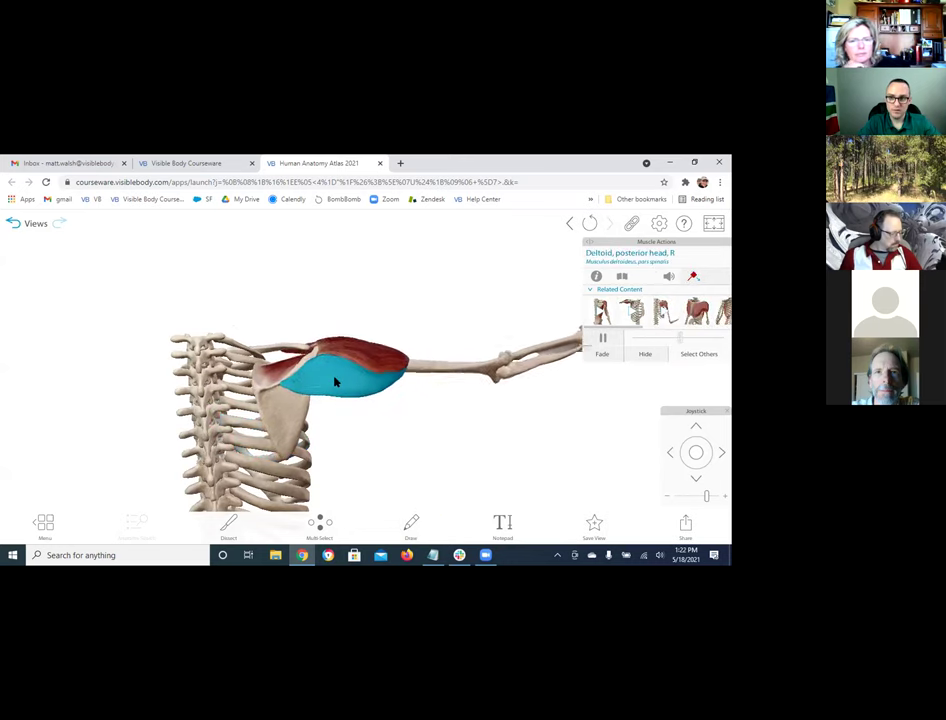
click(357, 350)
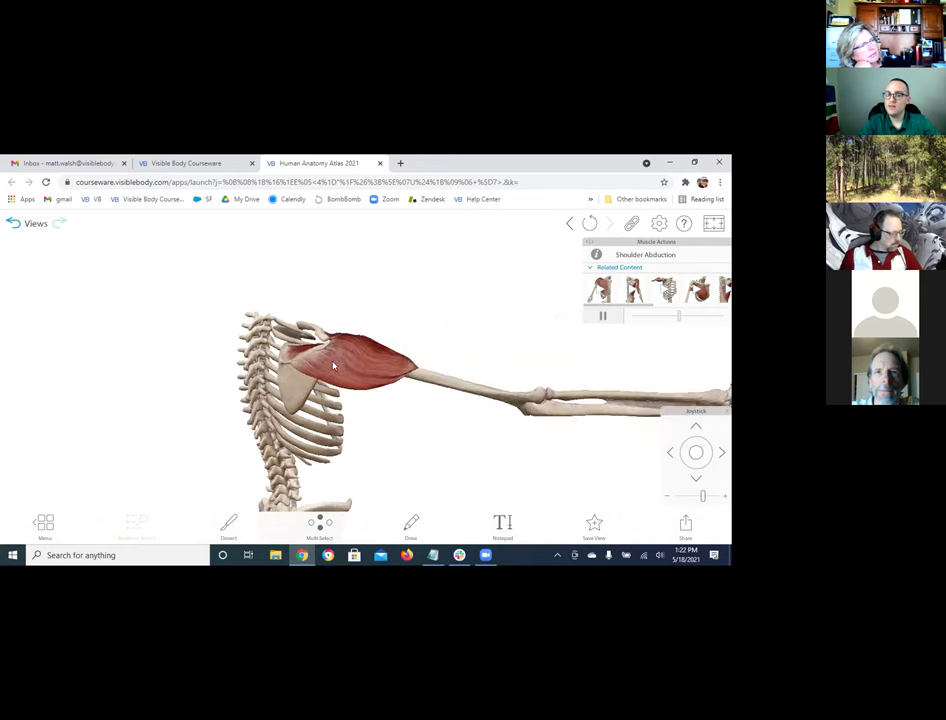
click(43, 523)
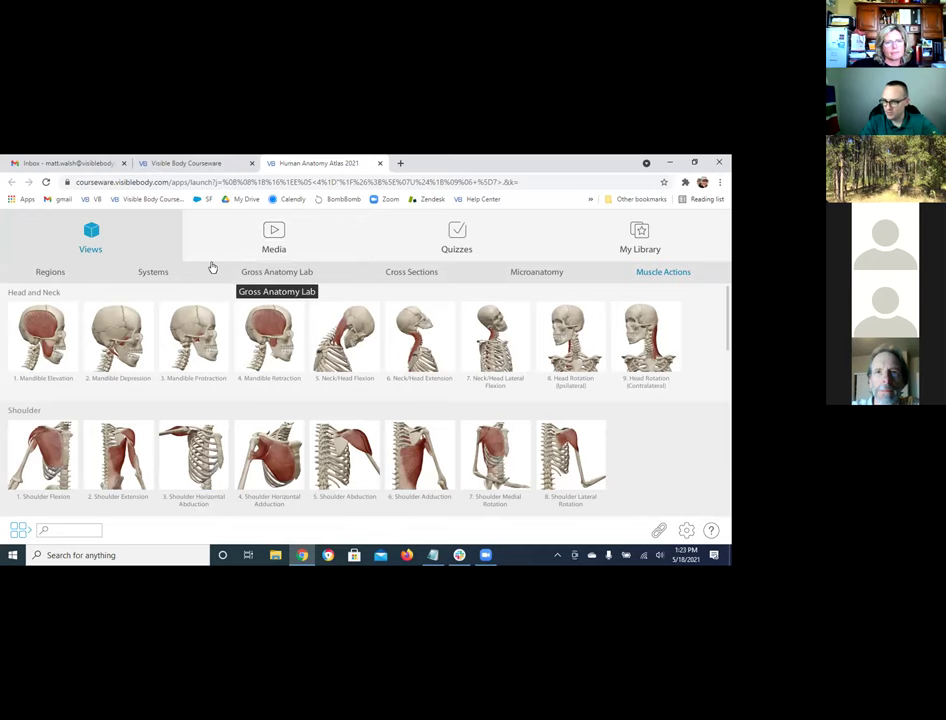
- Revisit the views by region and by system, open Vasculature of the Brain, and return to the view list
click(78, 268)
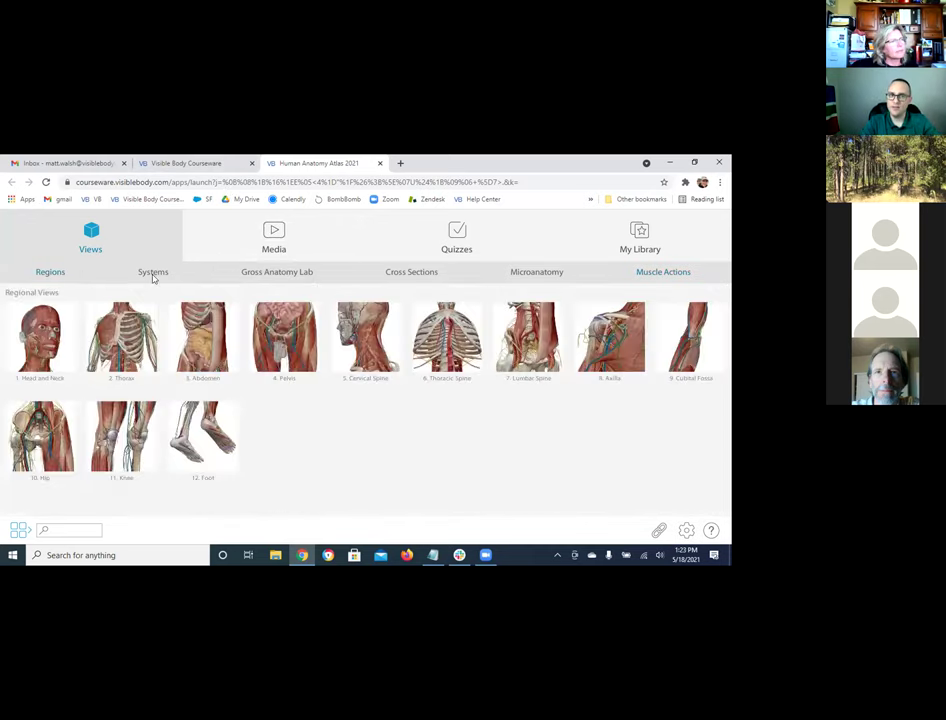
click(153, 274)
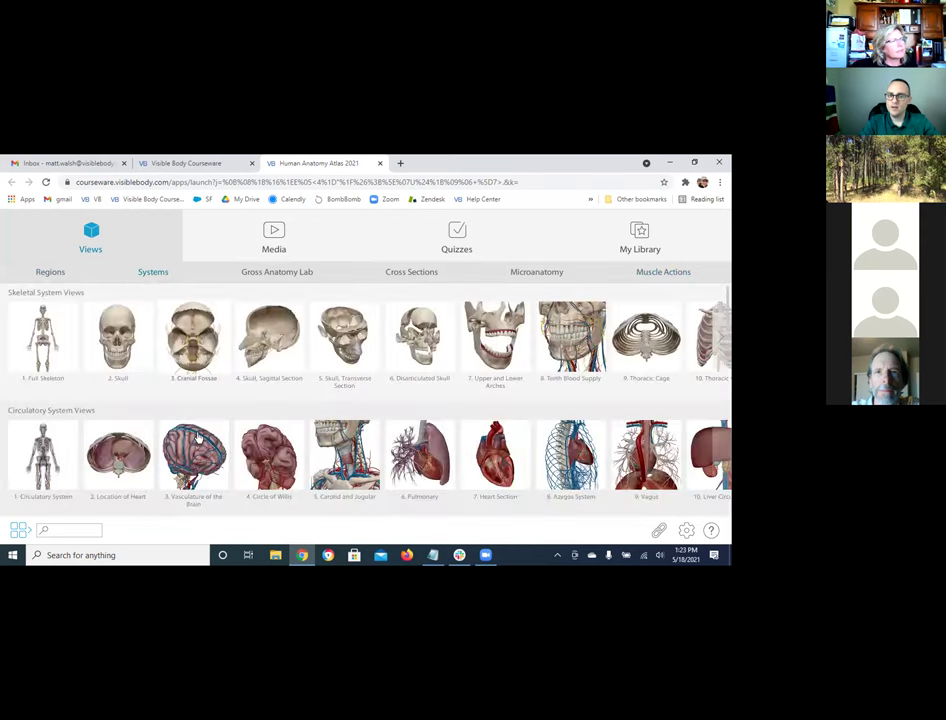
click(201, 444)
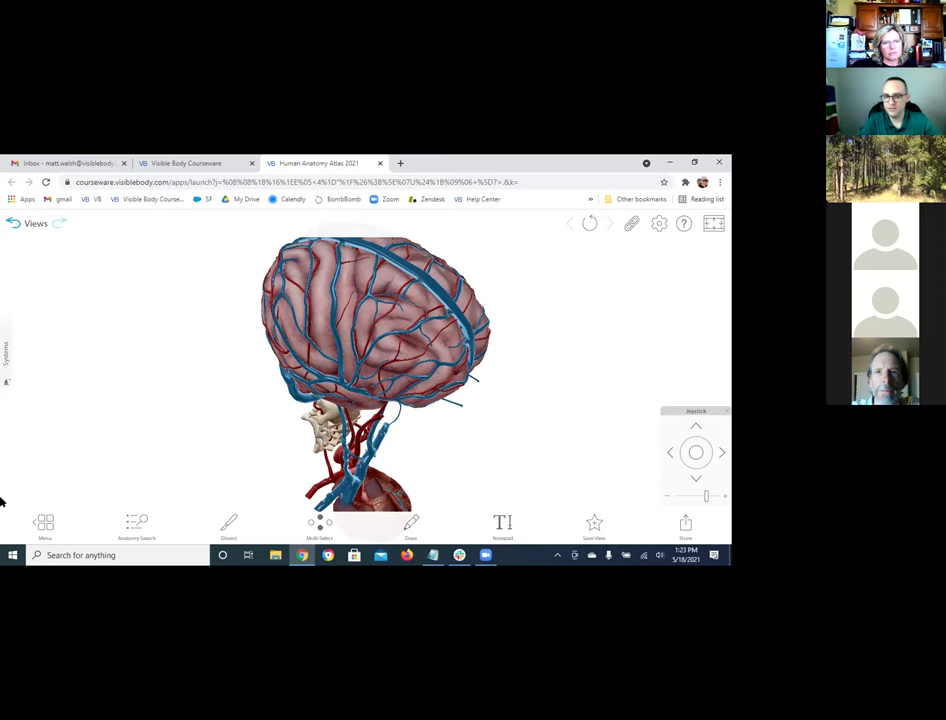
click(45, 522)
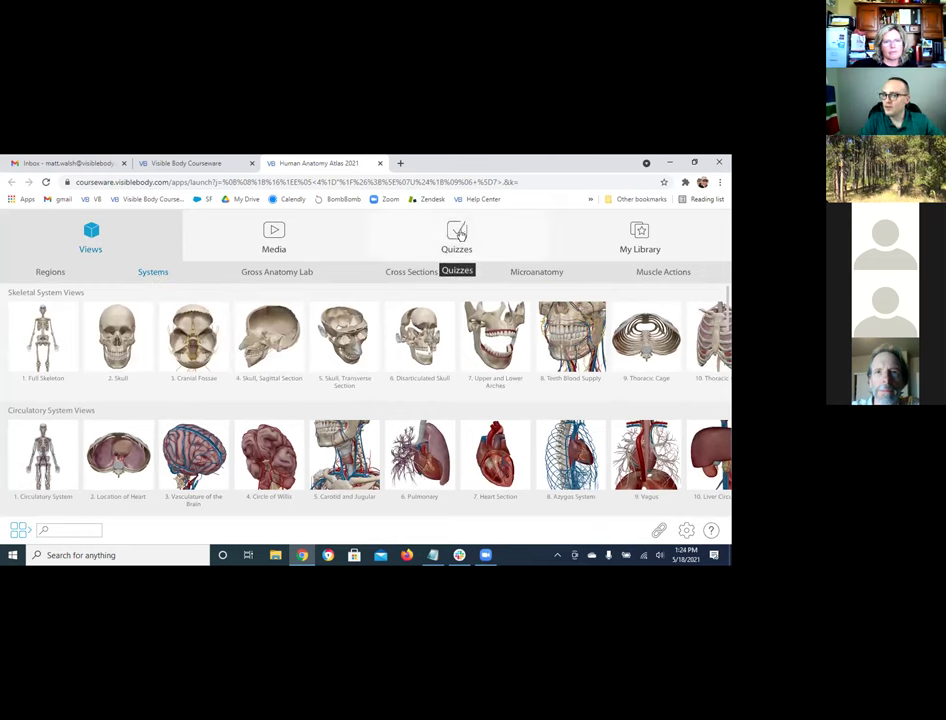
- Show the quizzes by body system, then look over the Patient Education Animations in the media collection
click(458, 234)
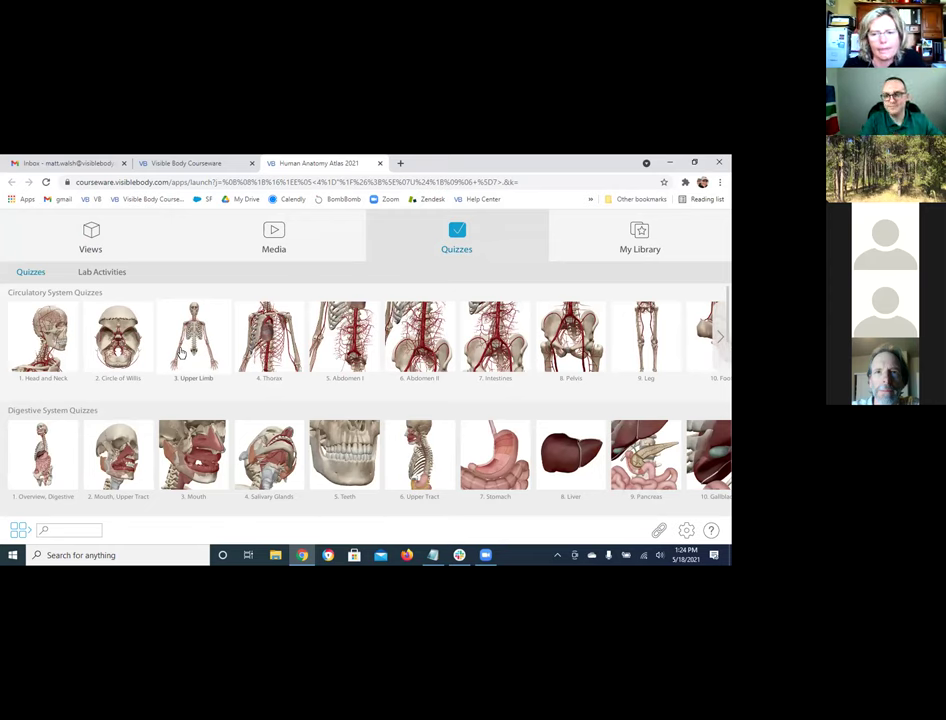
click(278, 232)
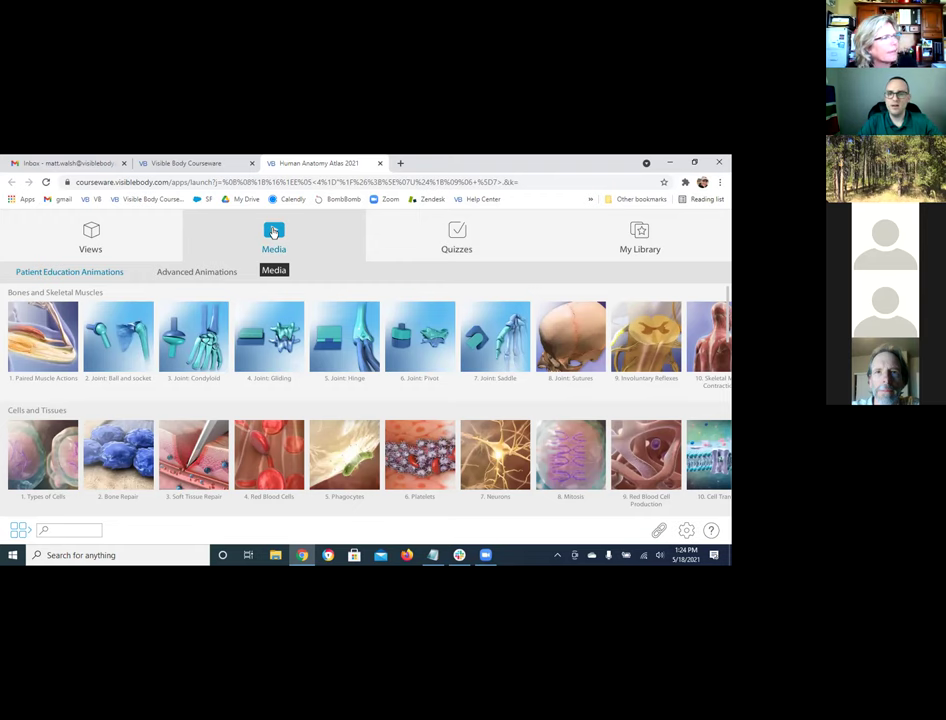
scroll(285, 341, down, 1)
scroll(285, 341, up, 1)
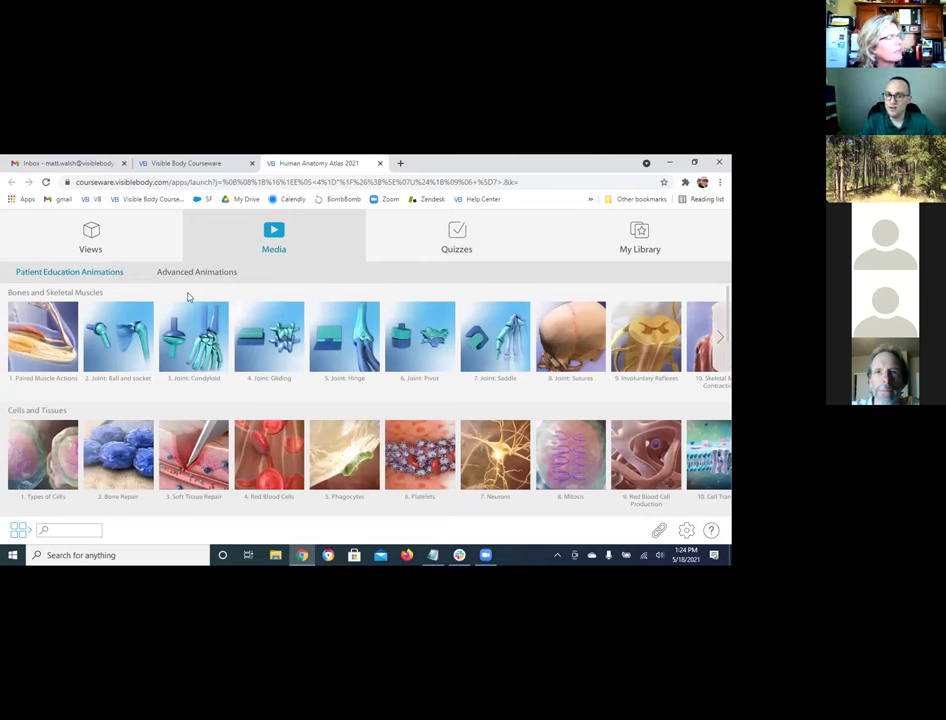
- Look further through the Patient Education Animations, and browse the Advanced Animations for the musculoskeletal and respiratory systems
scroll(232, 334, down, 1)
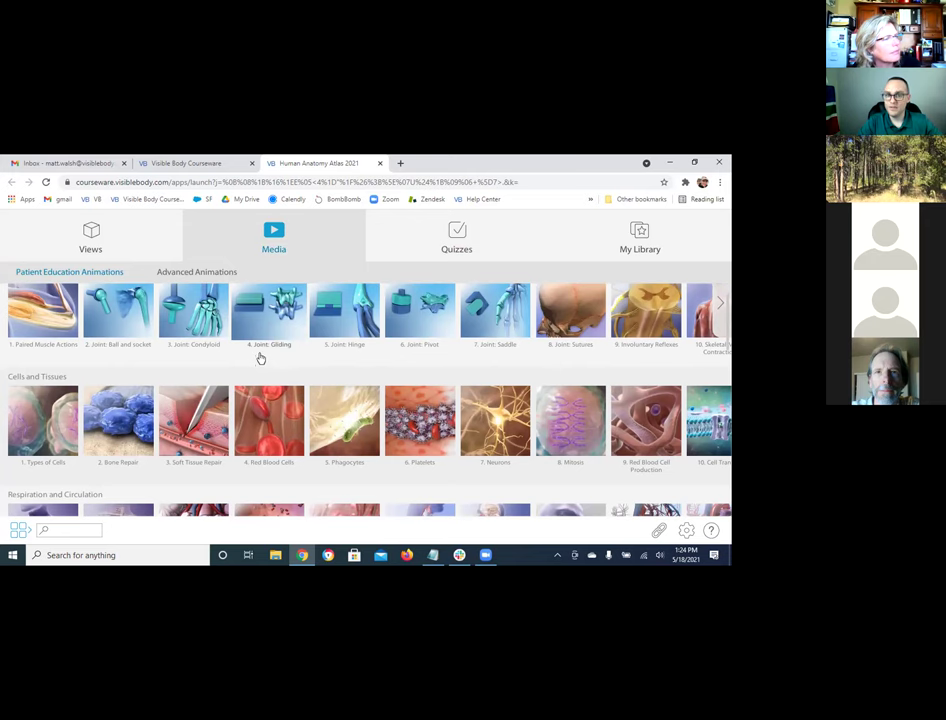
scroll(260, 358, down, 3)
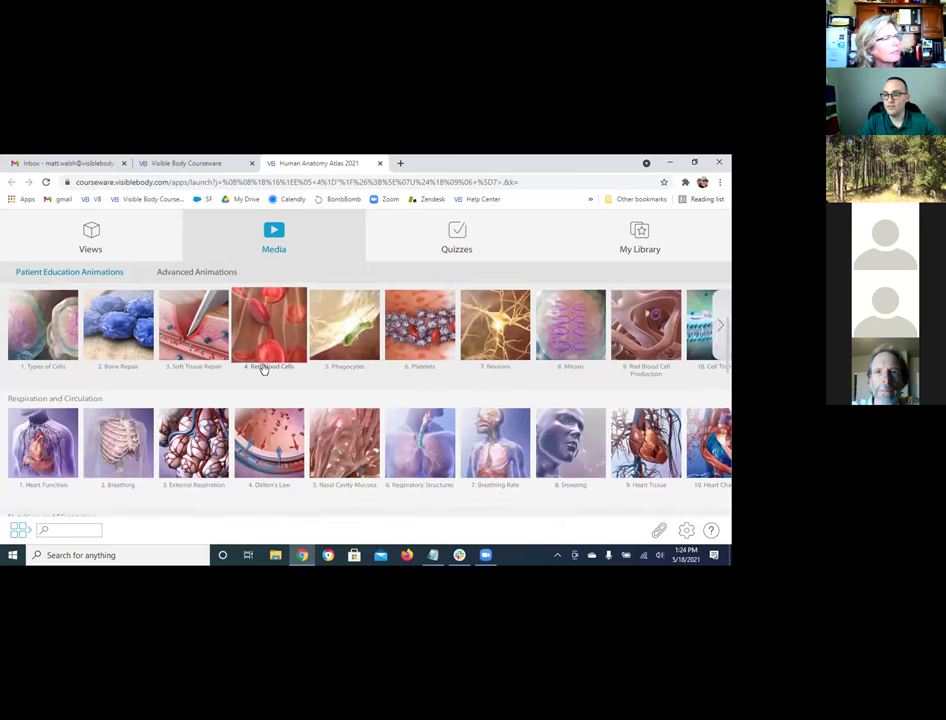
click(209, 272)
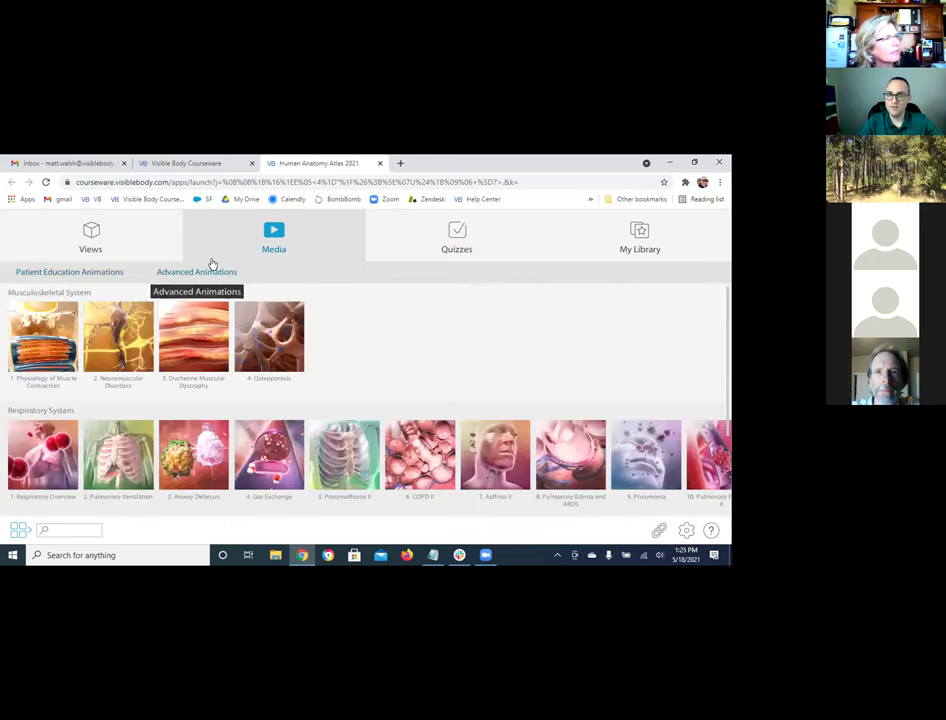
scroll(237, 398, down, 1)
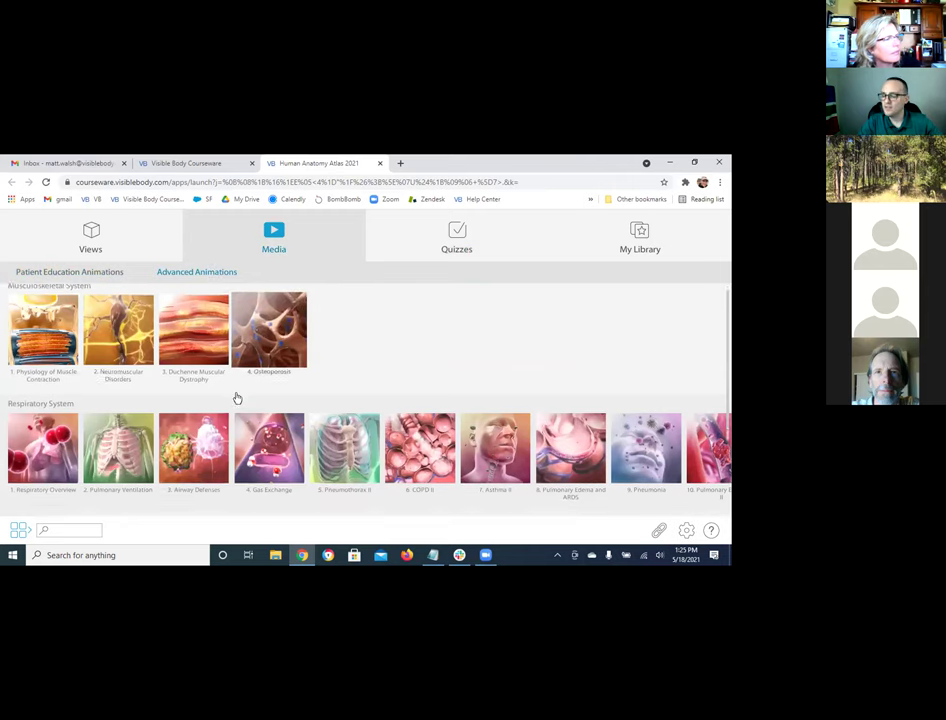
scroll(237, 398, down, 1)
scroll(236, 397, up, 1)
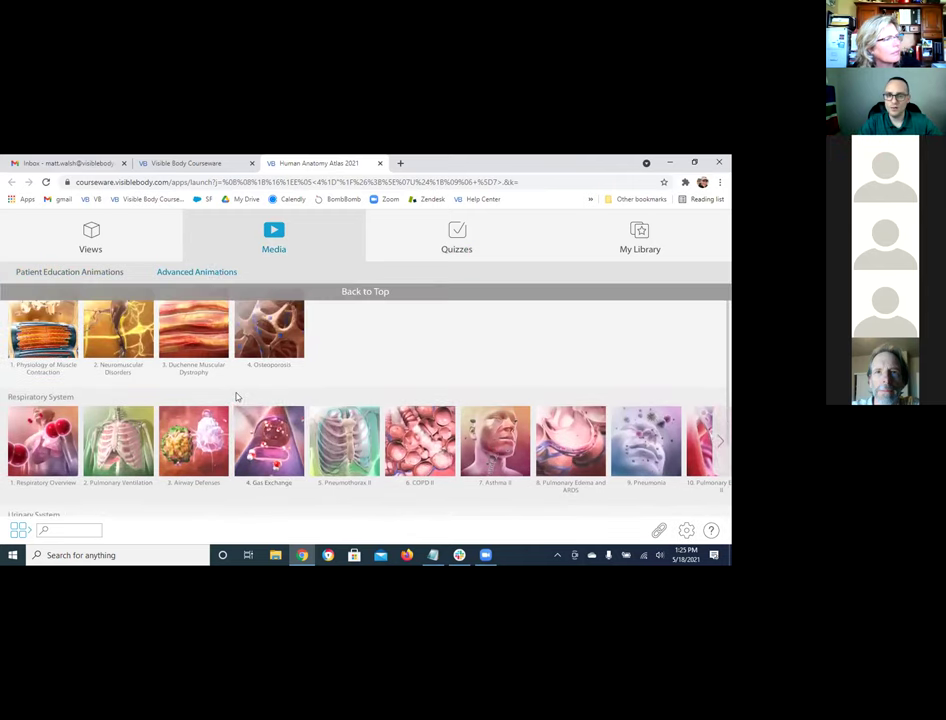
- Play the Osteoporosis animation, close it, and look over the respiratory and urinary system animations
click(258, 340)
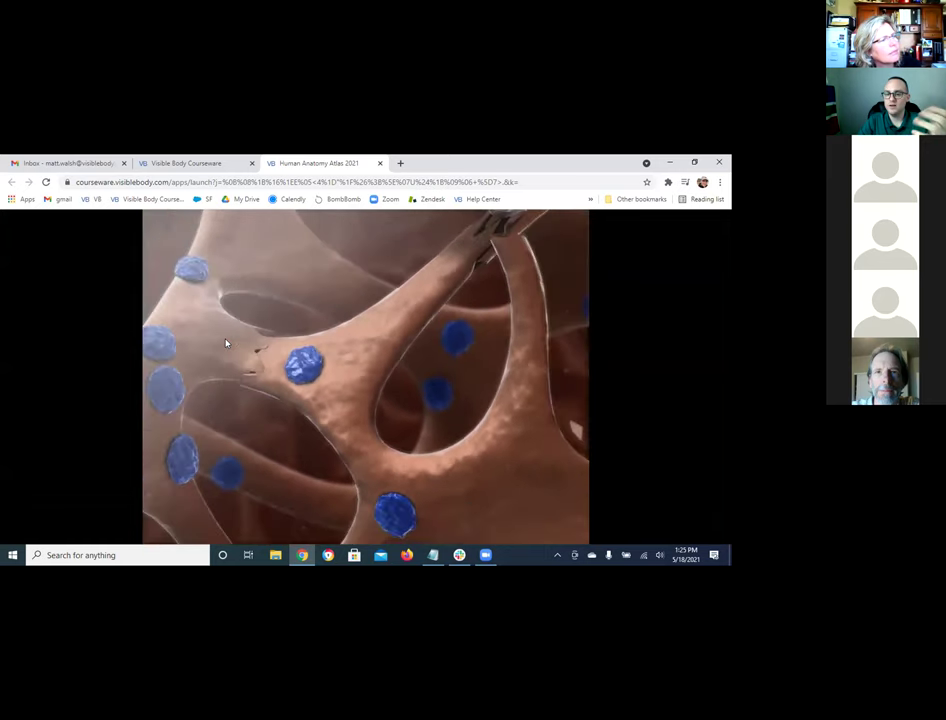
mouse_move(338, 317)
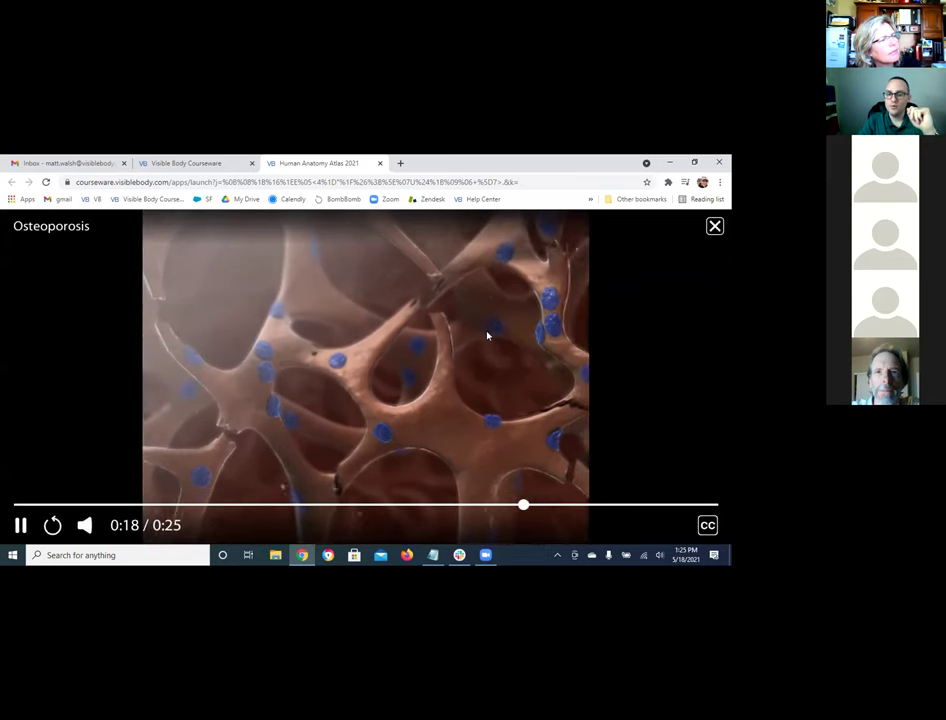
click(595, 262)
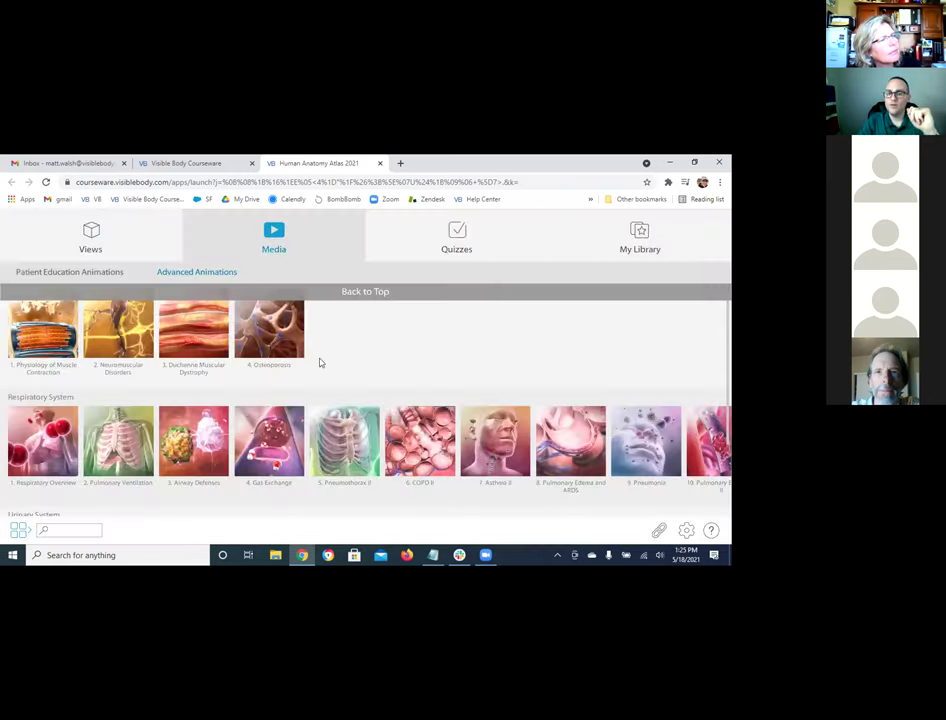
scroll(318, 365, down, 2)
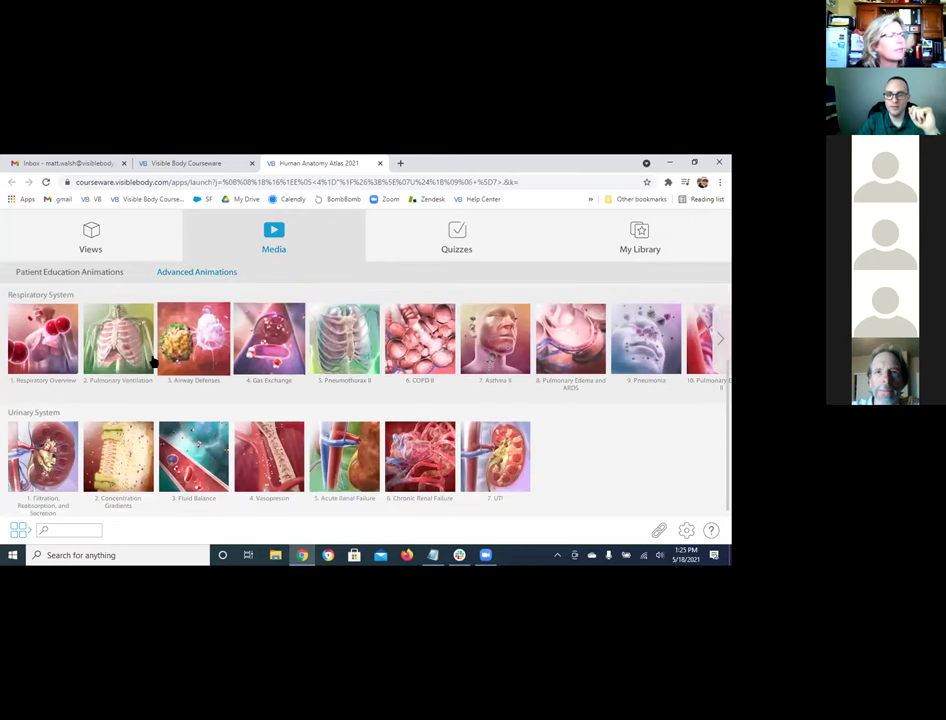
- Browse the Patient Education Animations from Respiration and Circulation down to the Muscle and Bone Pathologies
click(71, 271)
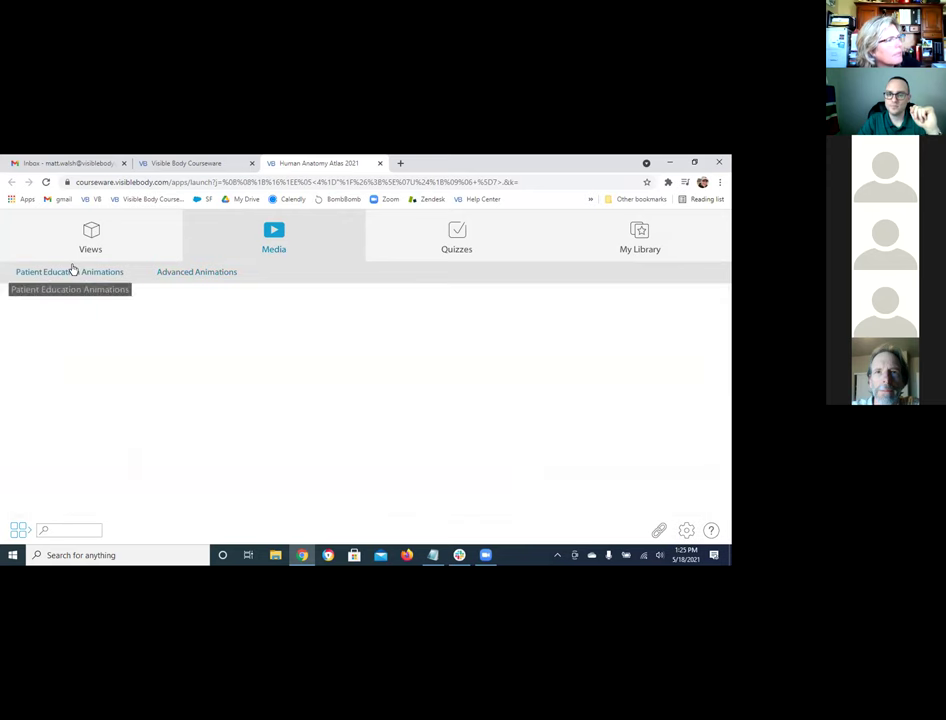
scroll(110, 355, down, 1)
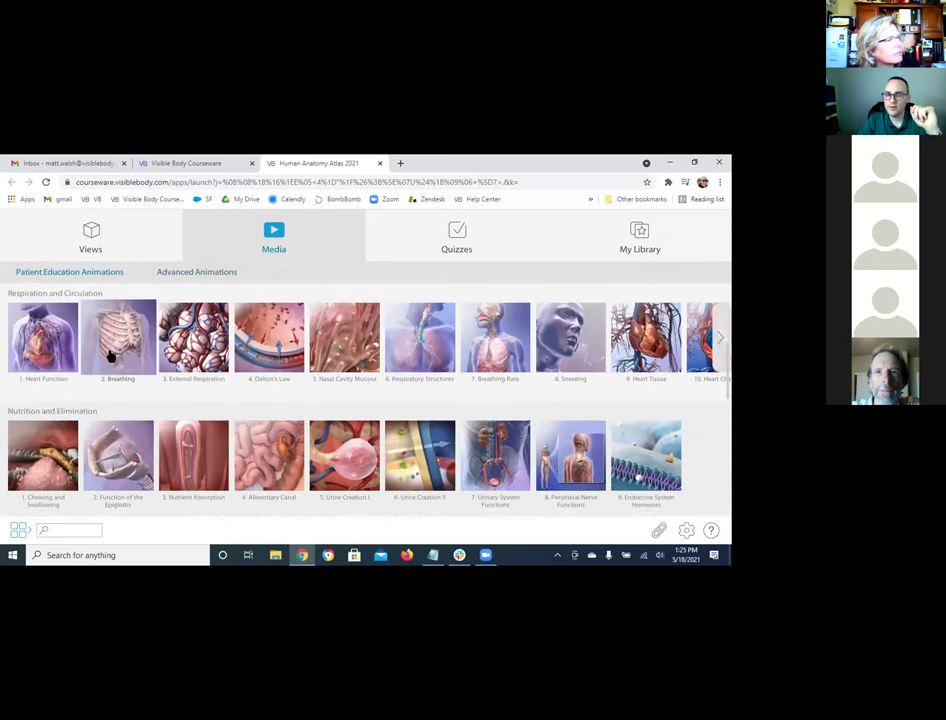
scroll(110, 355, up, 1)
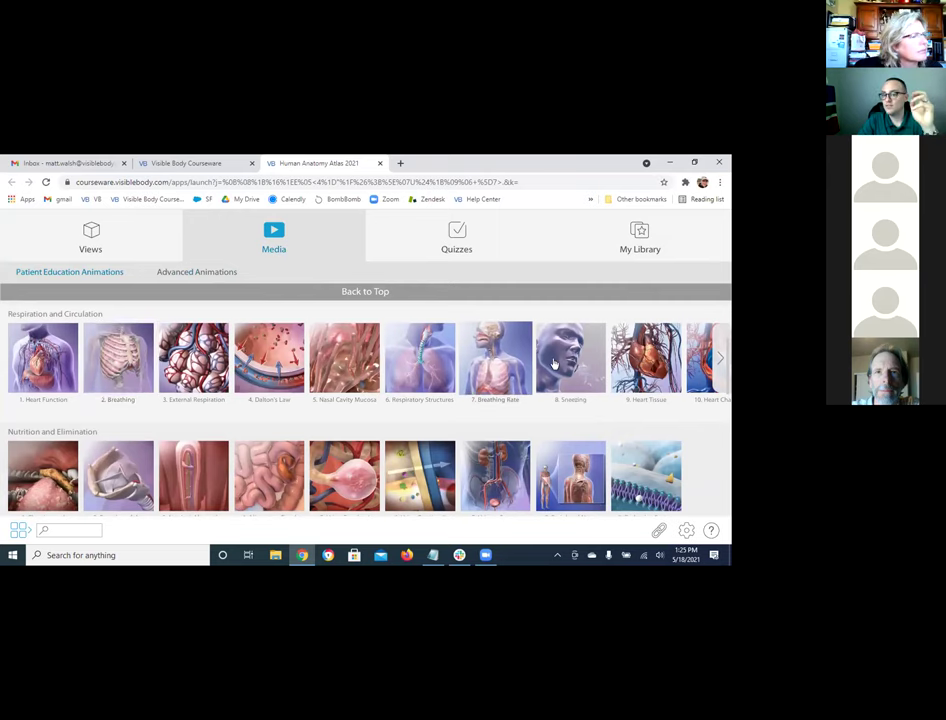
scroll(582, 363, down, 2)
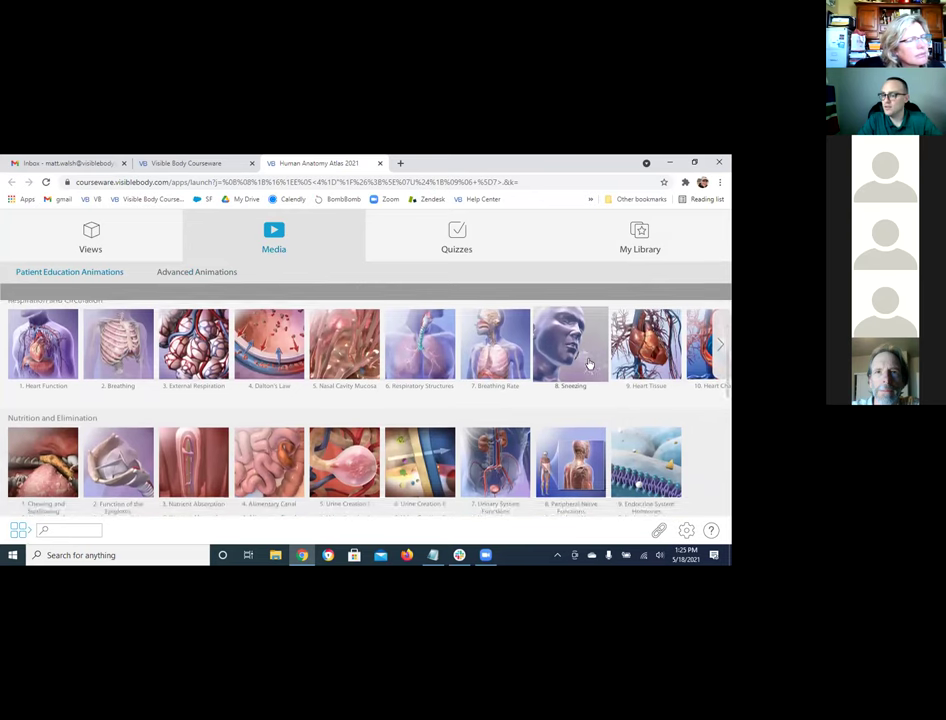
scroll(588, 364, down, 5)
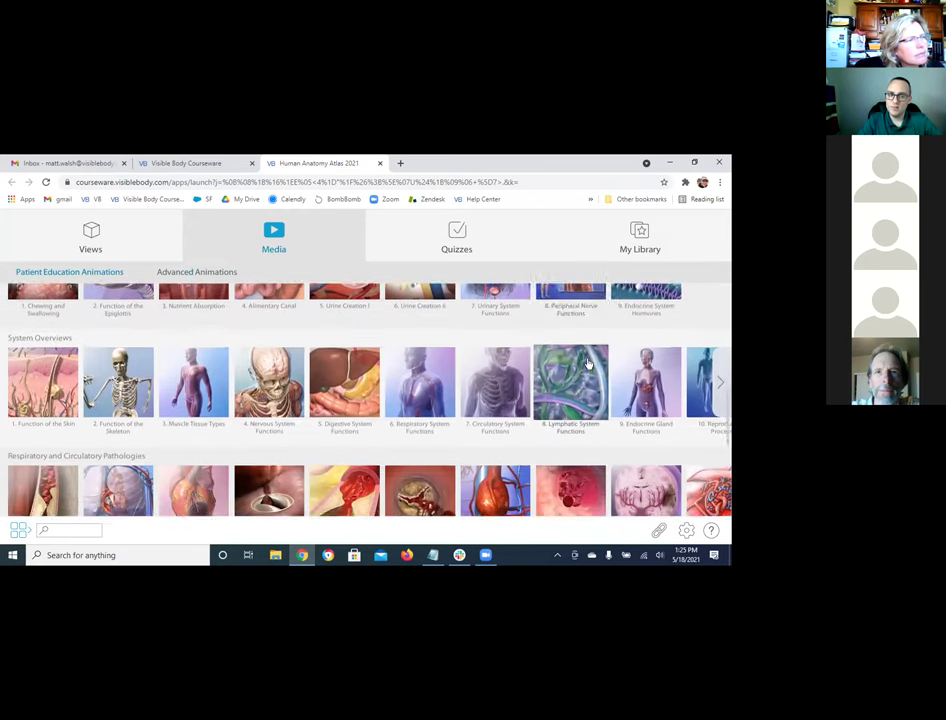
scroll(568, 368, down, 3)
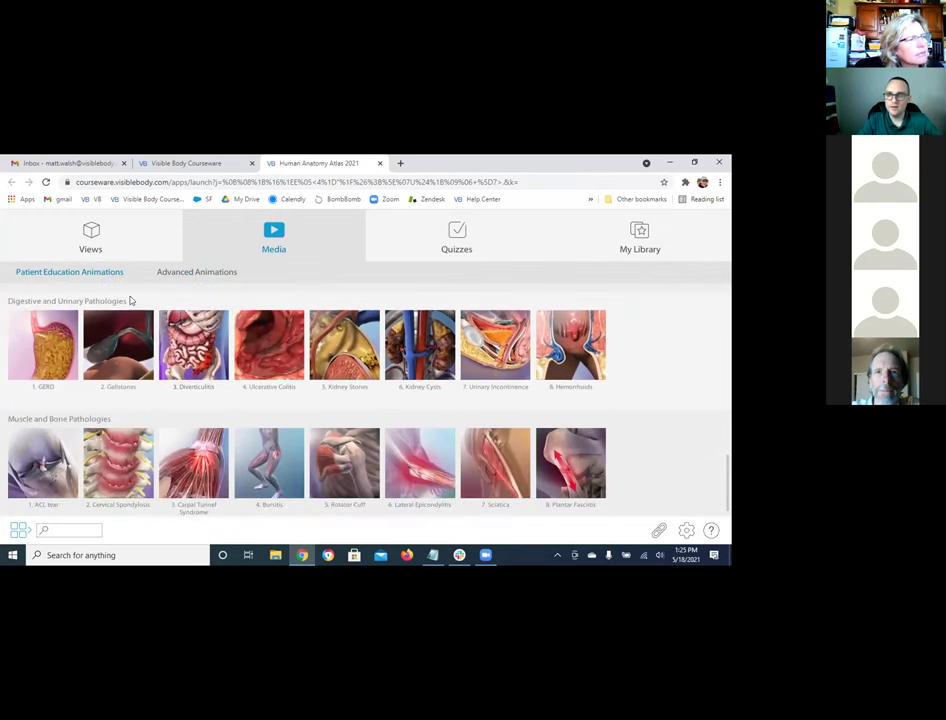
scroll(129, 300, down, 1)
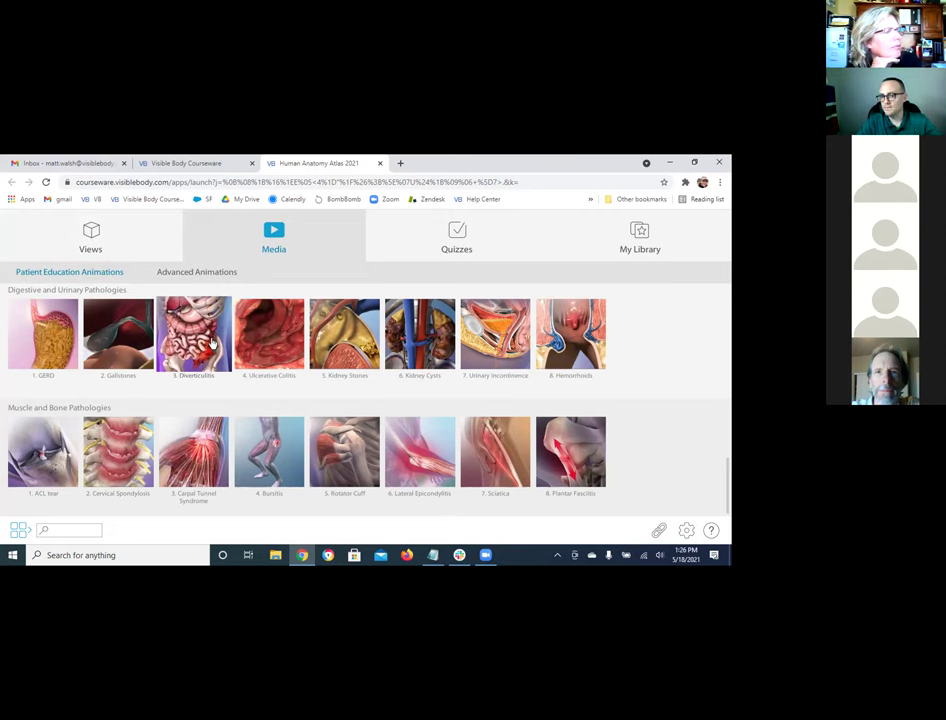
- Open the Diverticulitis and Kidney Stones animations, and return to the Patient Education Animations
click(178, 342)
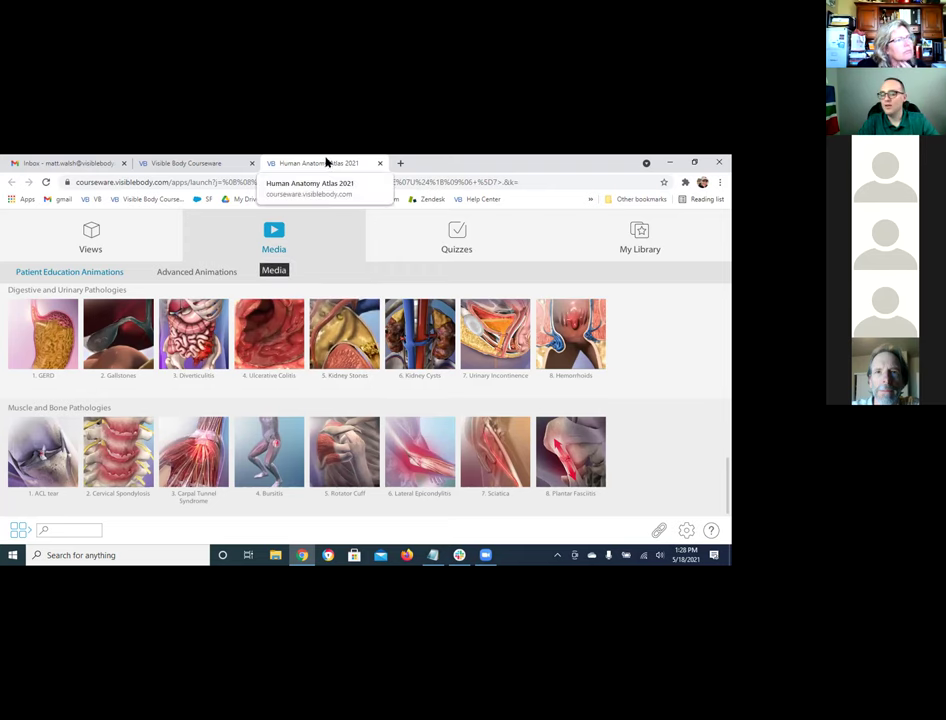
click(348, 344)
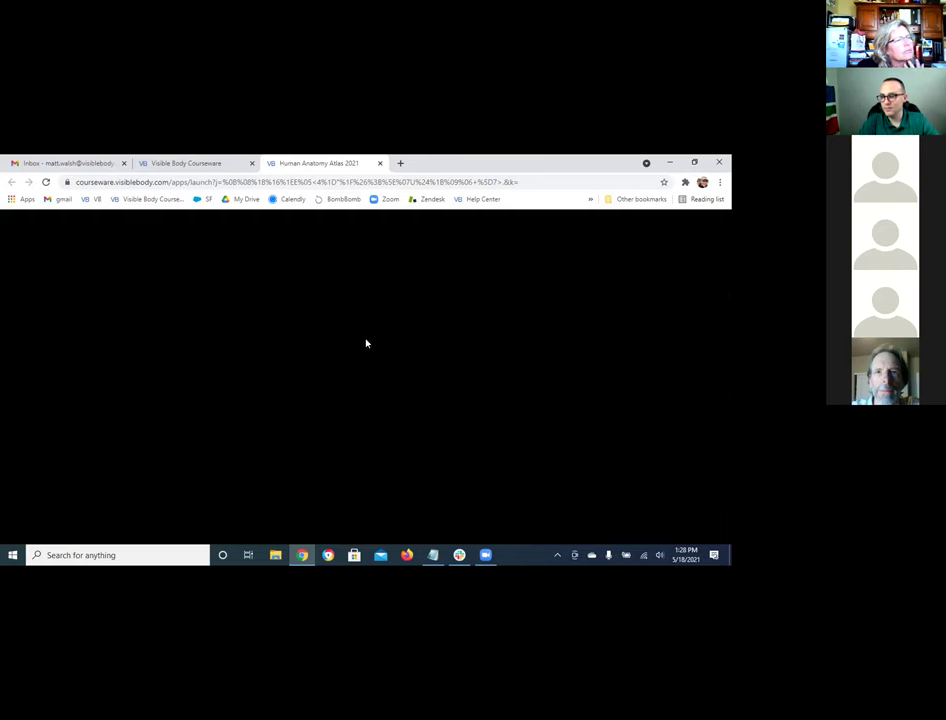
click(714, 224)
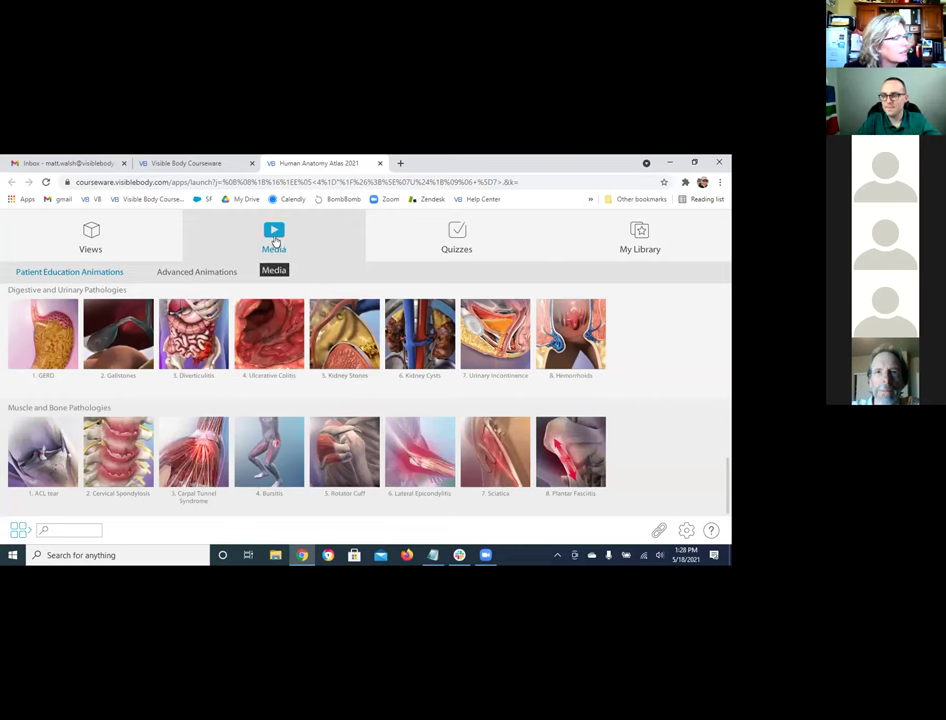
- Check the courseware's My Apps page, return to the atlas, and open the full-body Muscular System View from the system views
click(220, 163)
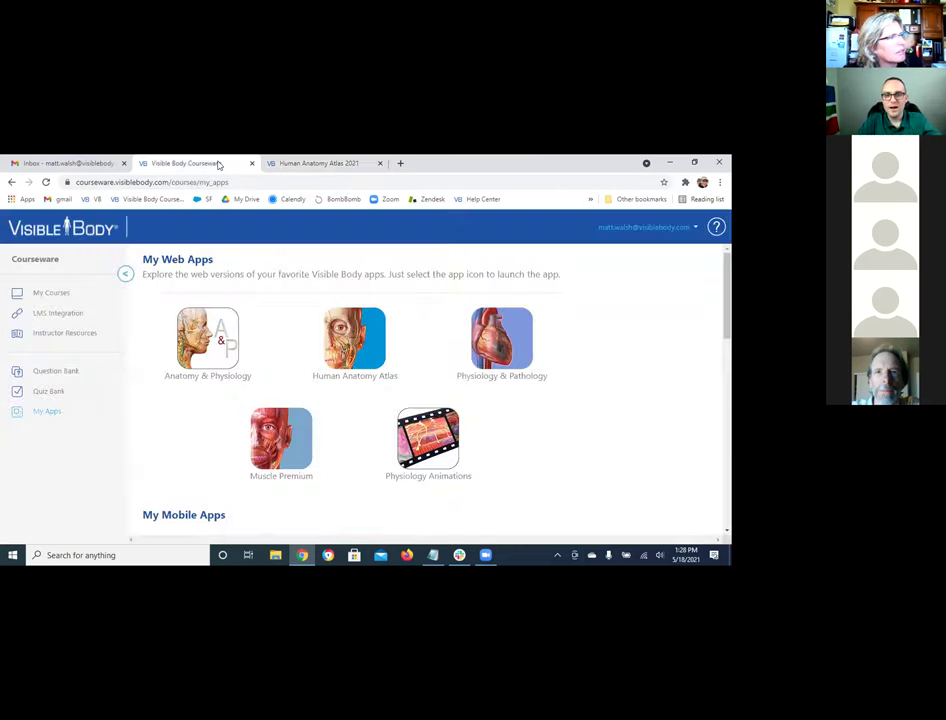
click(315, 163)
click(94, 241)
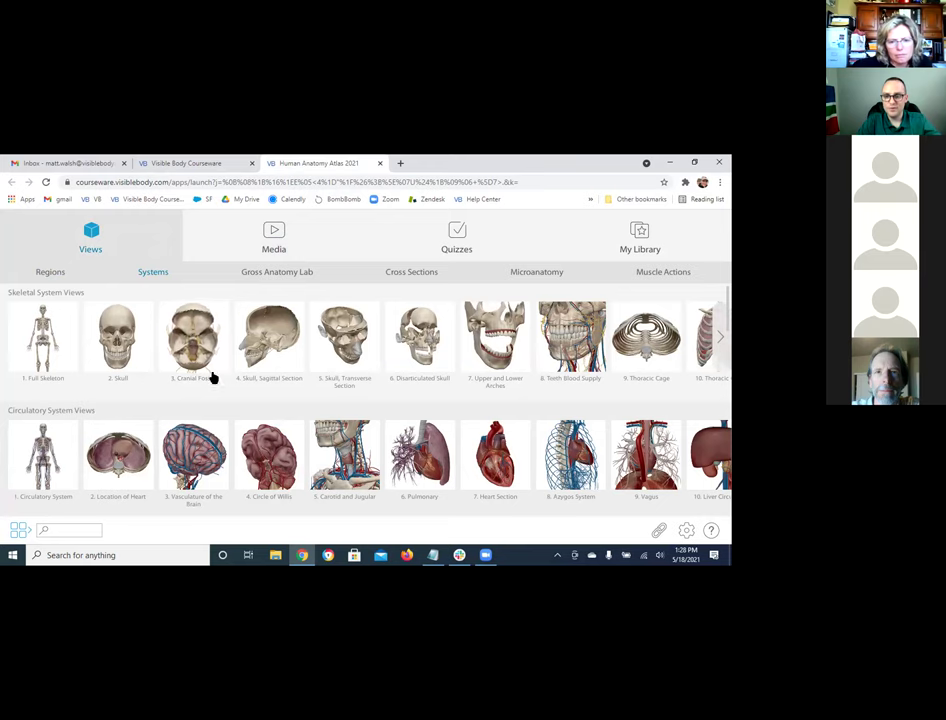
scroll(215, 380, down, 3)
scroll(222, 389, down, 4)
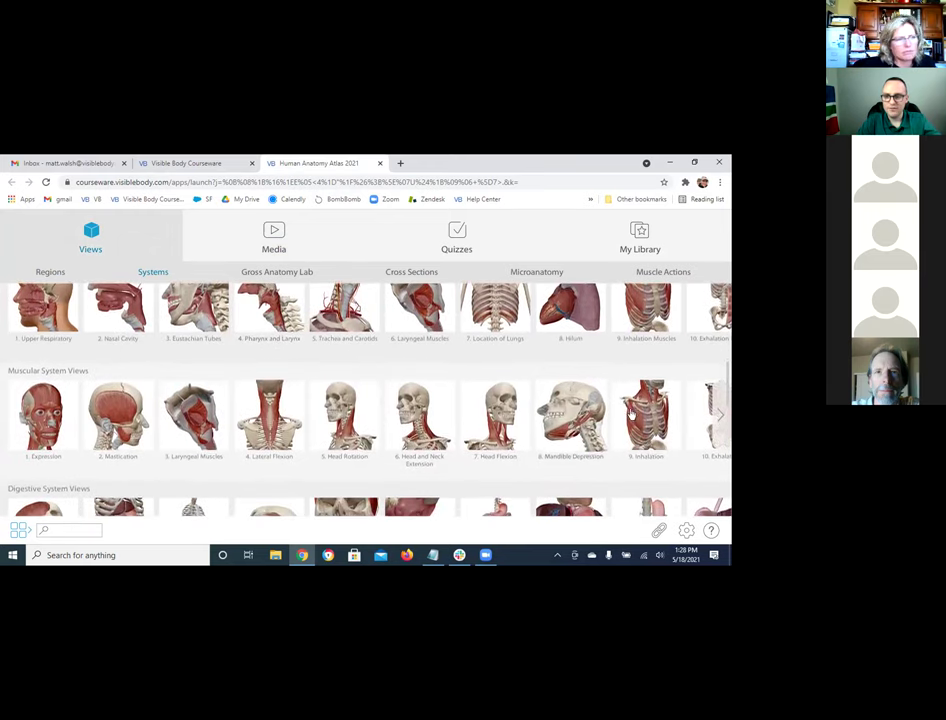
scroll(300, 418, right, 3)
scroll(291, 418, right, 5)
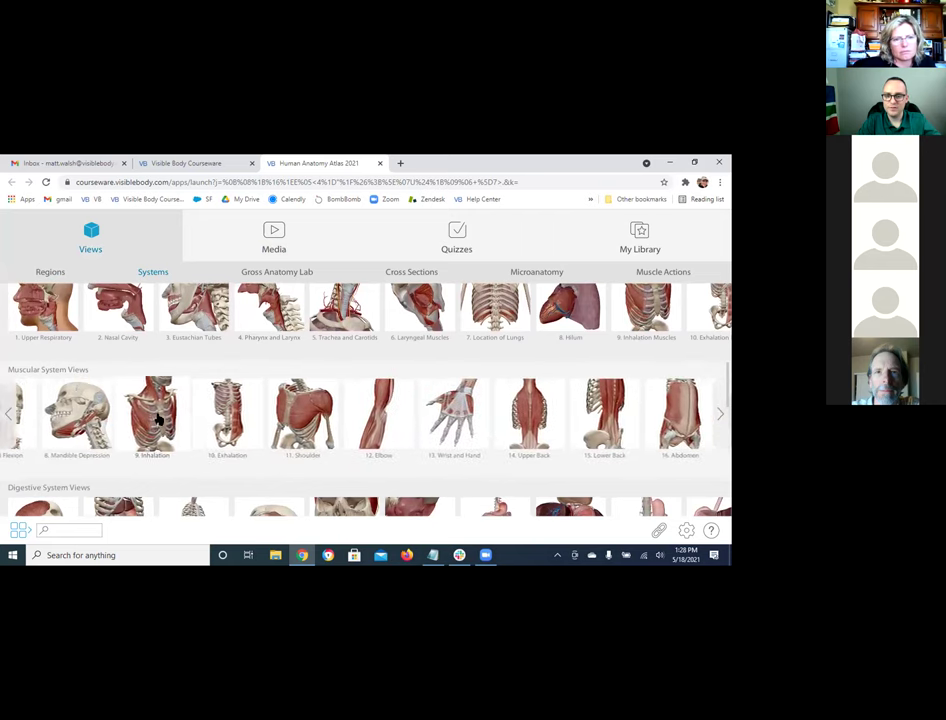
scroll(291, 418, right, 1)
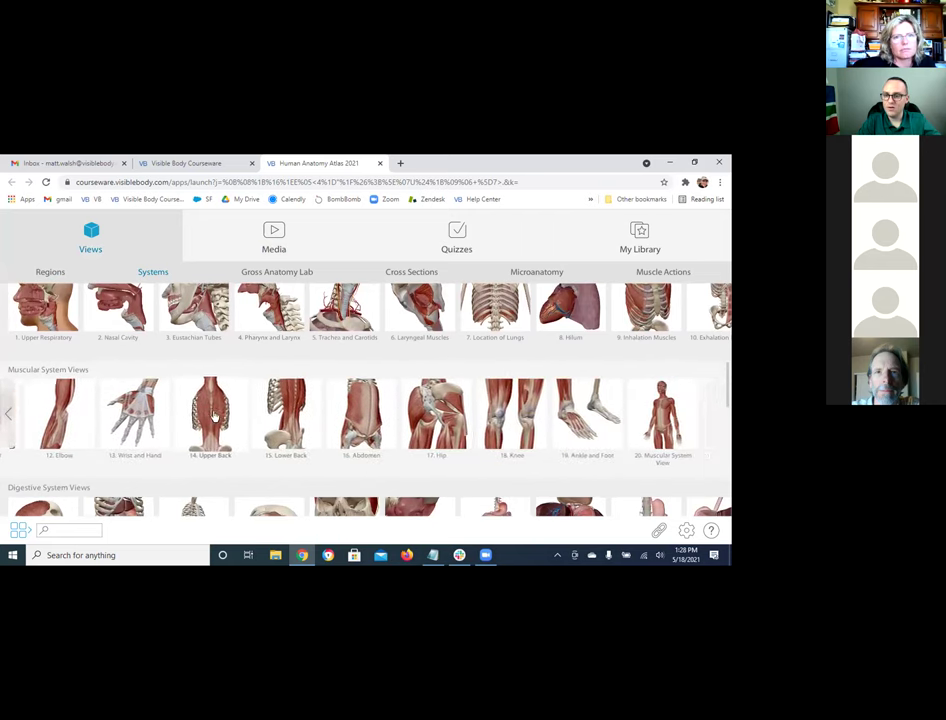
click(688, 414)
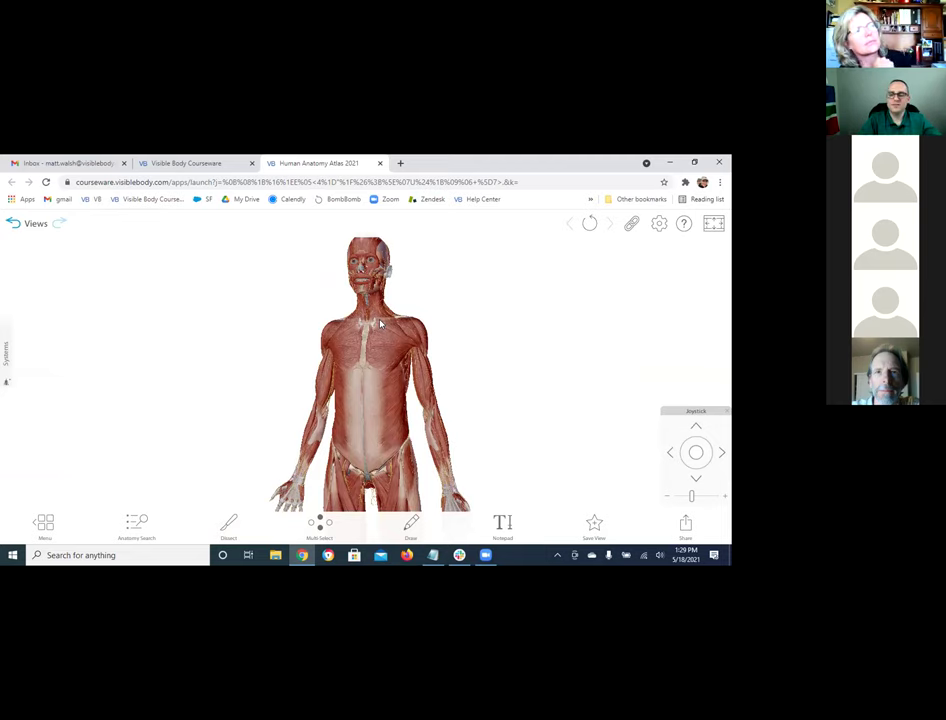
- Enlarge the muscular figure's upper body and move the floating joystick control to the opposite side of the model
scroll(378, 323, up, 5)
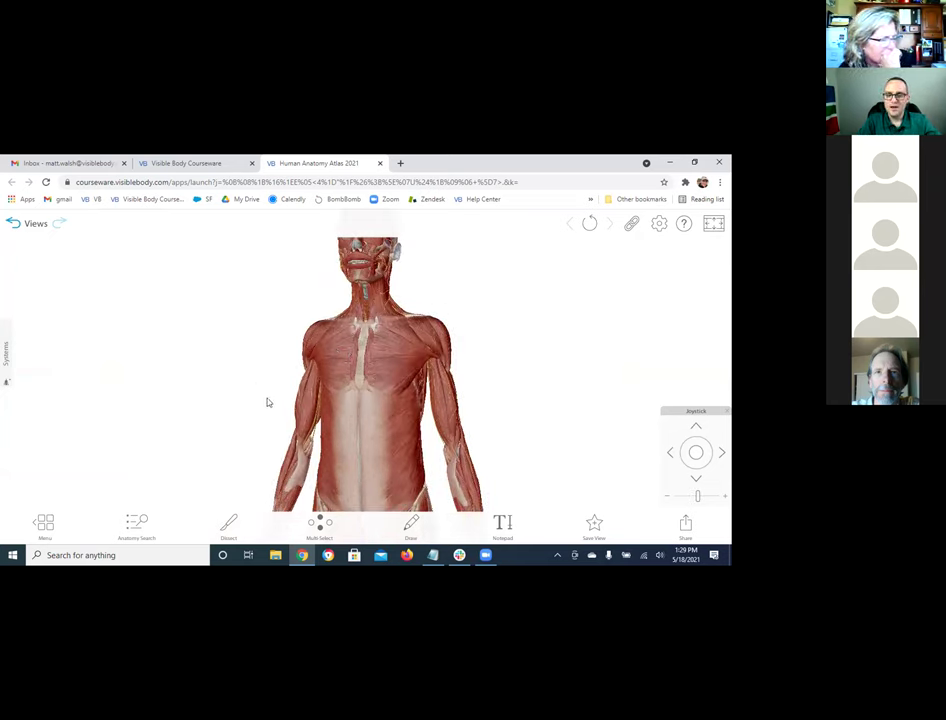
scroll(366, 310, up, 1)
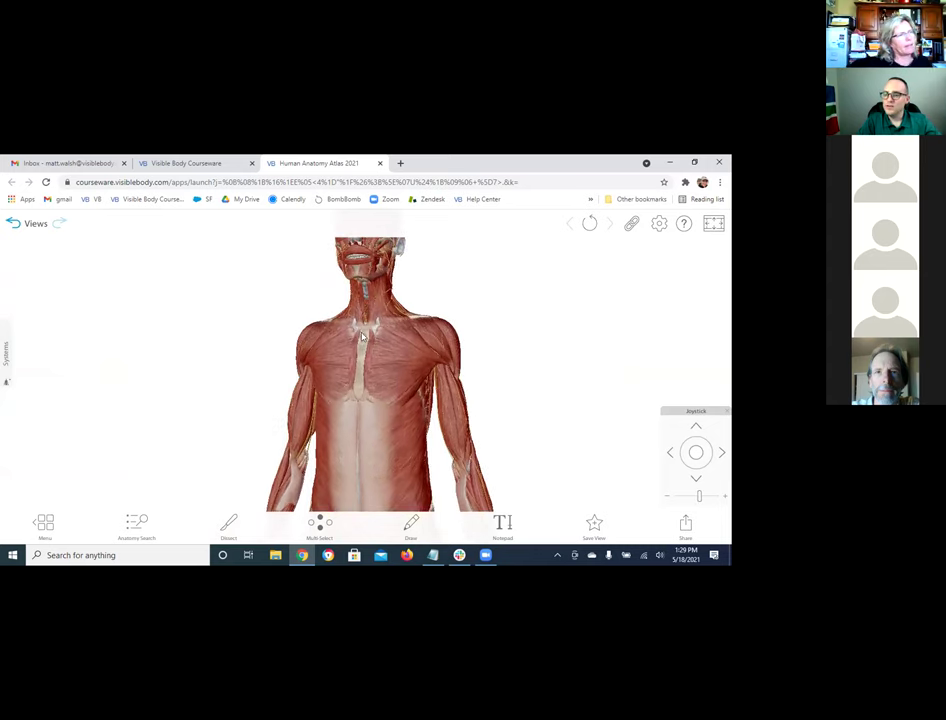
scroll(366, 342, down, 1)
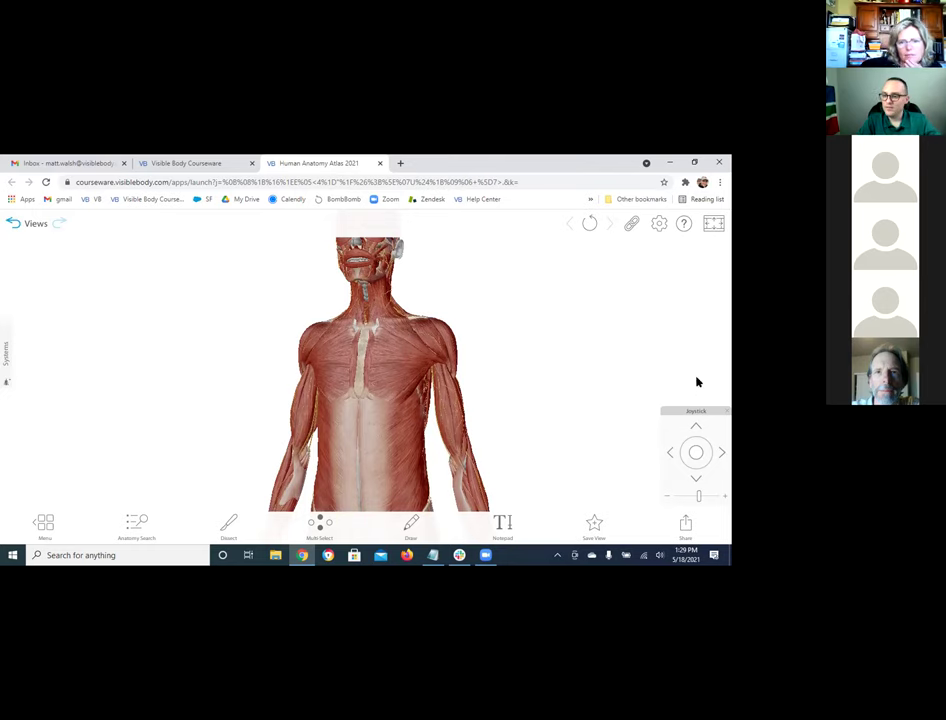
drag(690, 411, 43, 370)
drag(80, 404, 60, 393)
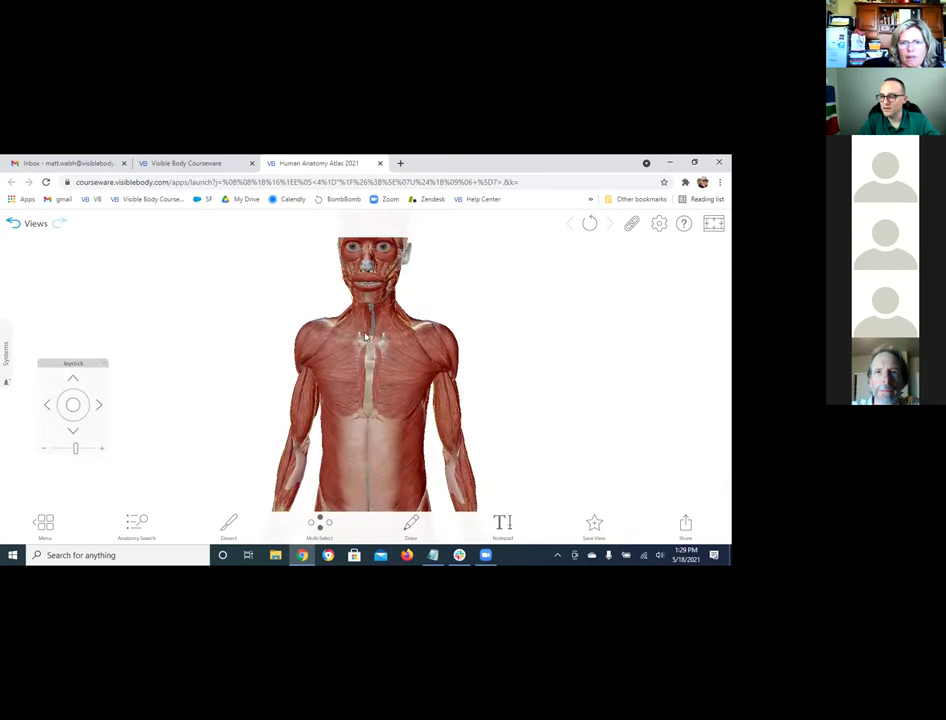
- Examine the head, chest, shoulder and arm muscles from the front at several magnifications
drag(399, 334, 394, 344)
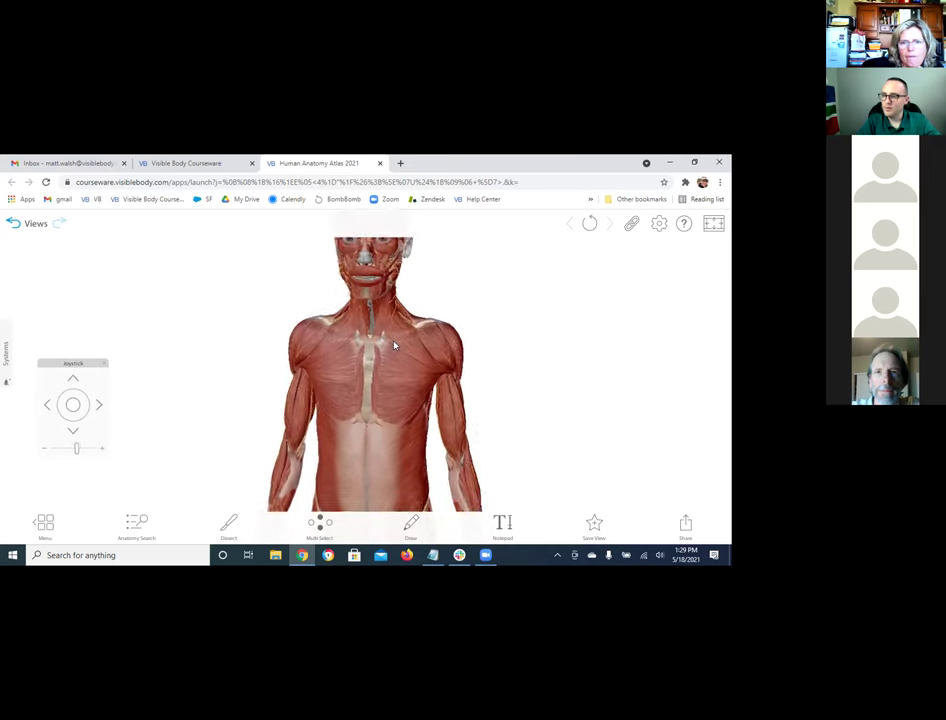
scroll(394, 345, down, 2)
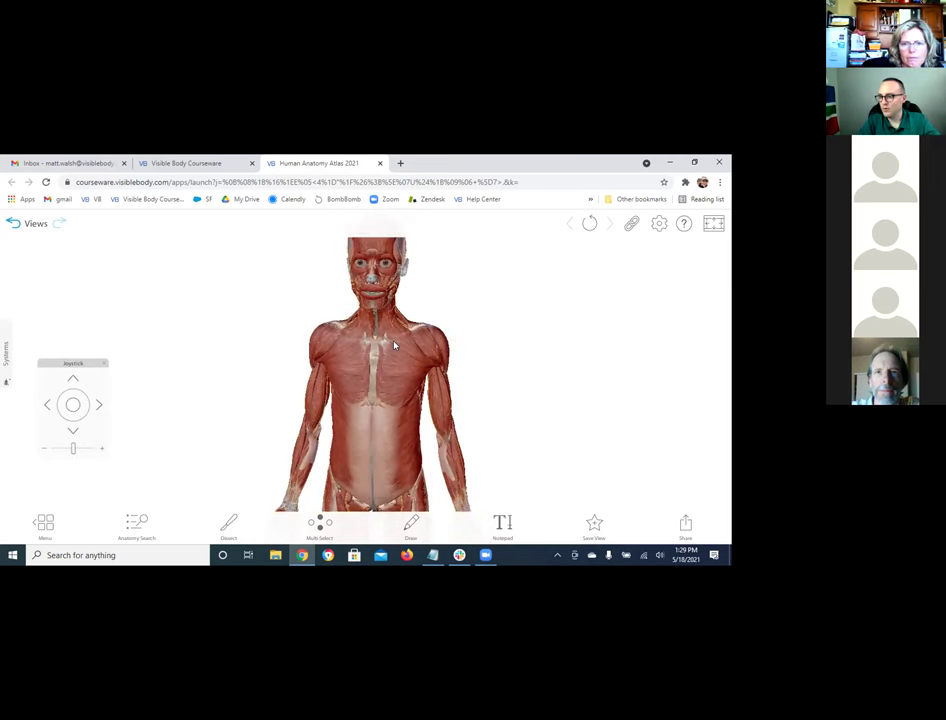
scroll(394, 345, up, 3)
scroll(393, 345, down, 1)
scroll(393, 345, down, 1)
scroll(393, 345, up, 3)
scroll(392, 345, up, 1)
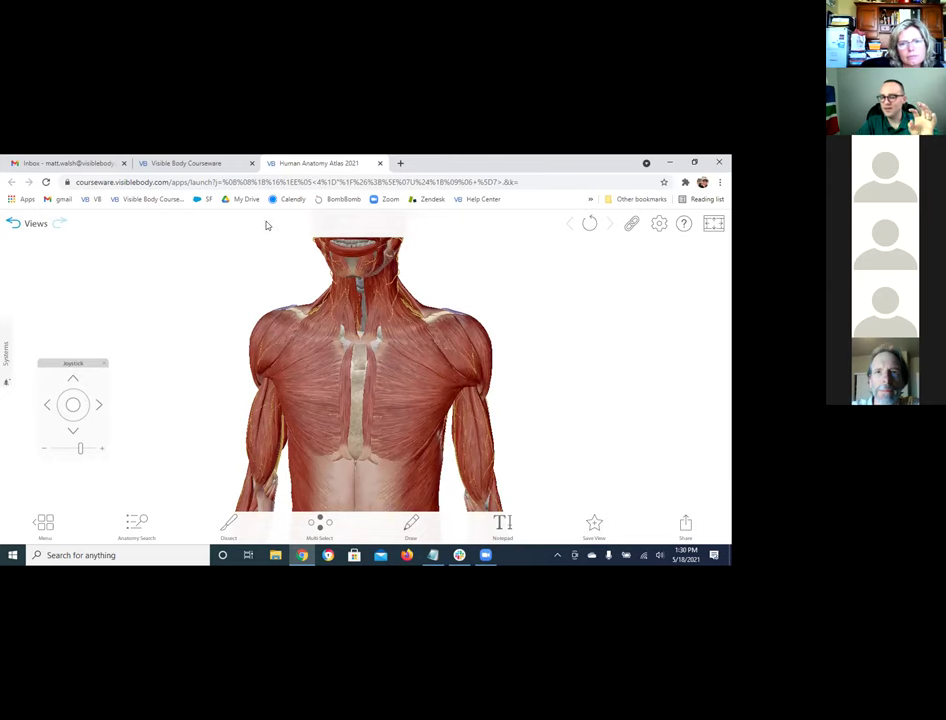
scroll(301, 283, down, 2)
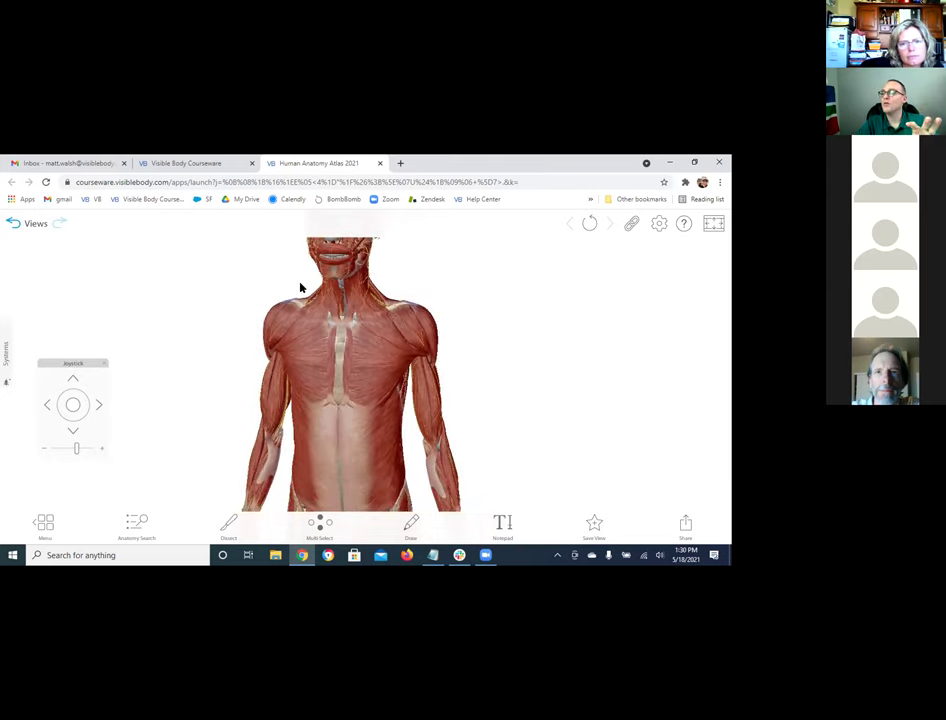
scroll(300, 287, up, 3)
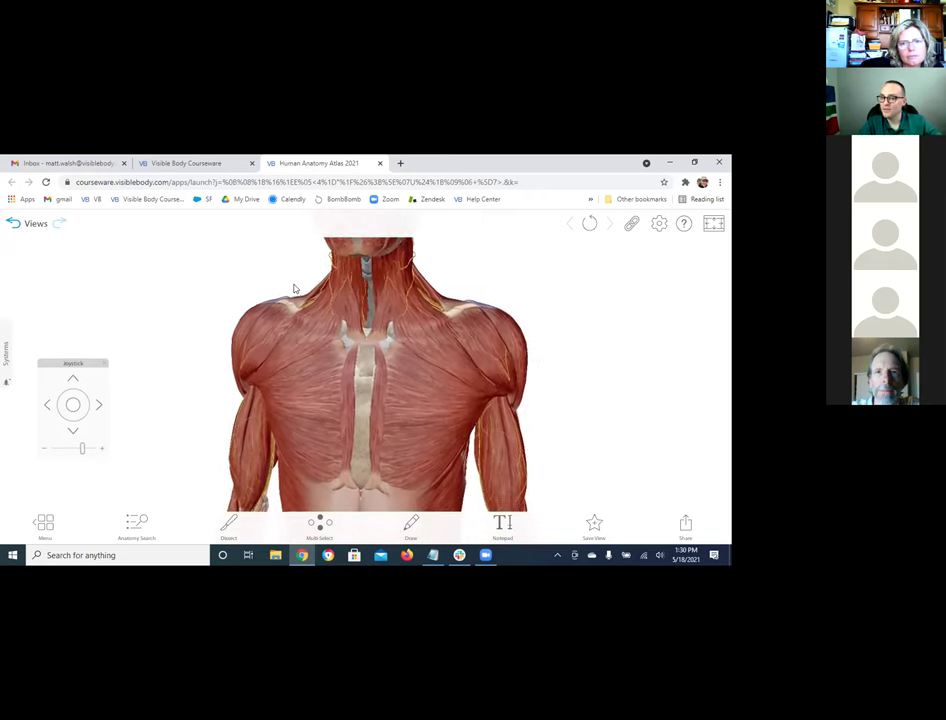
scroll(294, 289, down, 1)
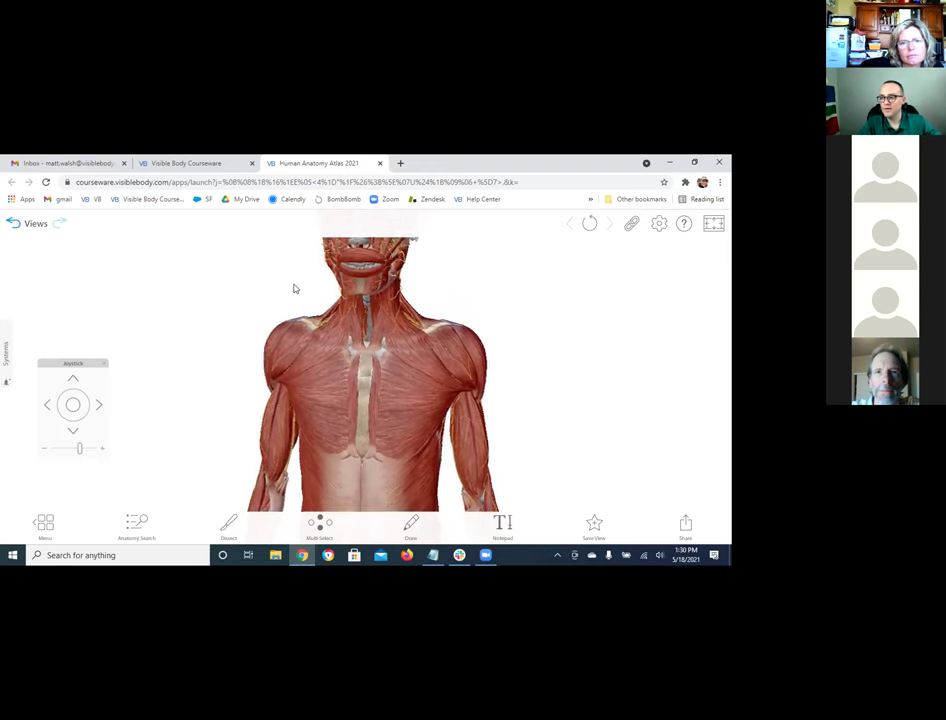
- Select the left brachioradialis in the muscular figure's forearm
scroll(294, 290, up, 2)
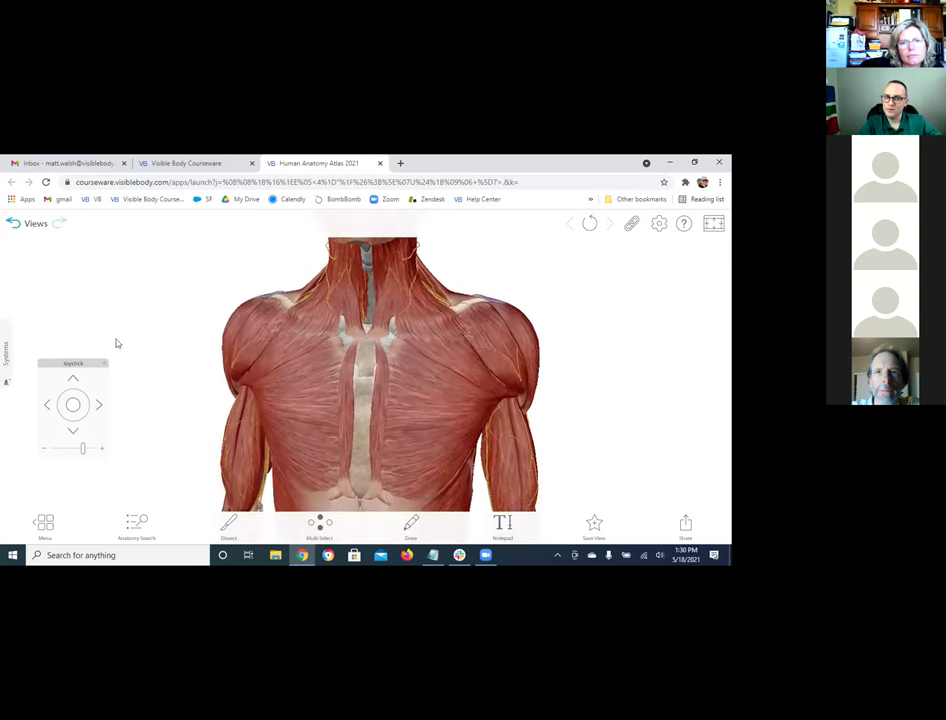
mouse_move(80, 448)
mouse_down()
mouse_move(70, 452)
mouse_move(86, 457)
mouse_move(77, 449)
mouse_move(76, 459)
mouse_move(80, 452)
mouse_up()
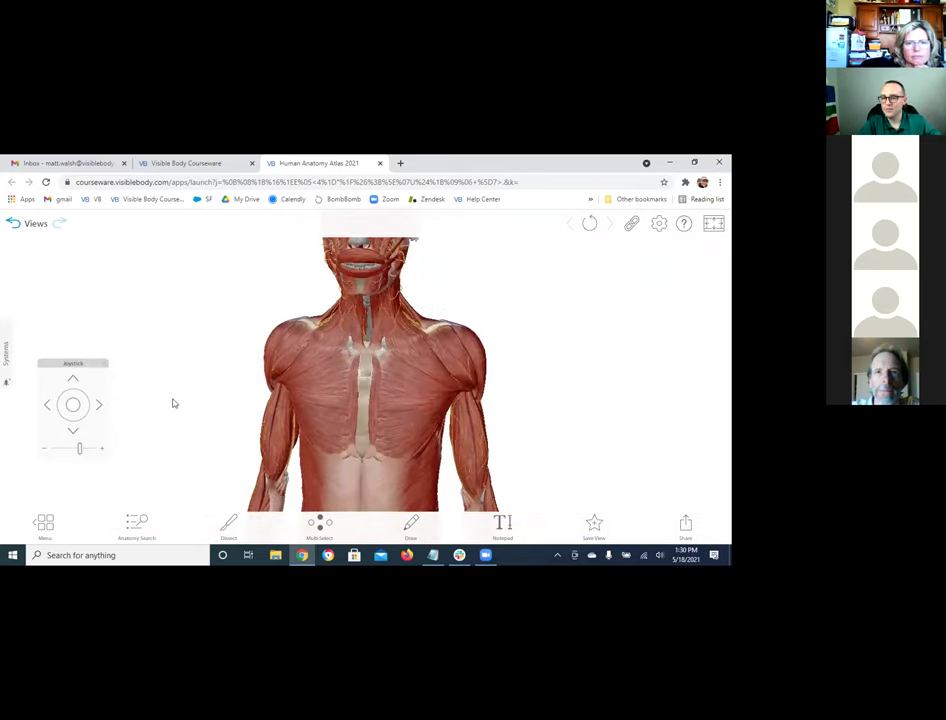
drag(352, 333, 287, 334)
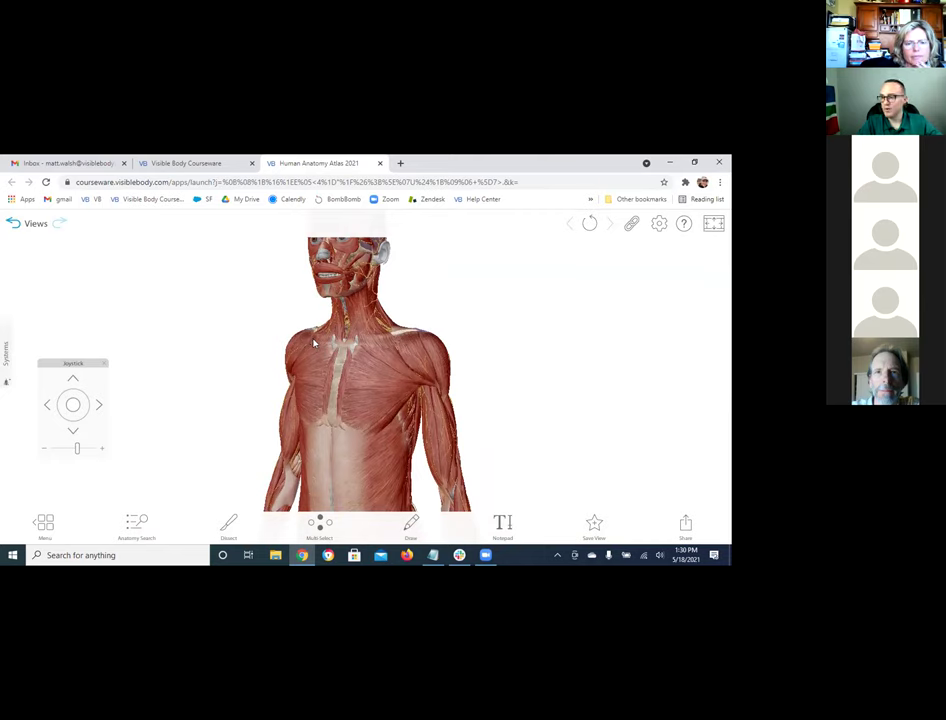
drag(316, 349, 405, 374)
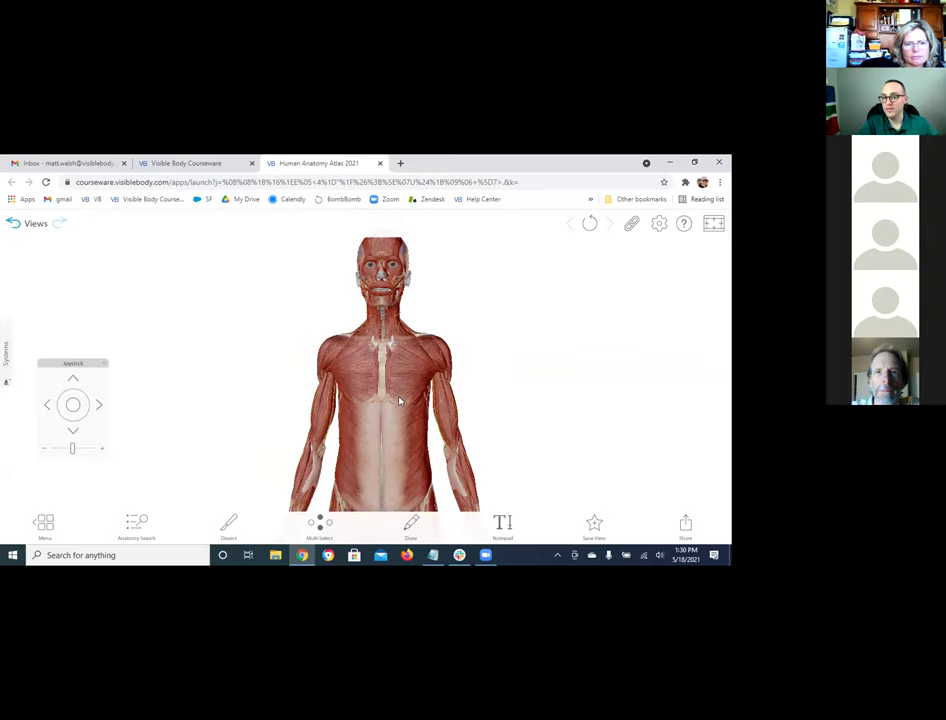
drag(410, 445, 534, 414)
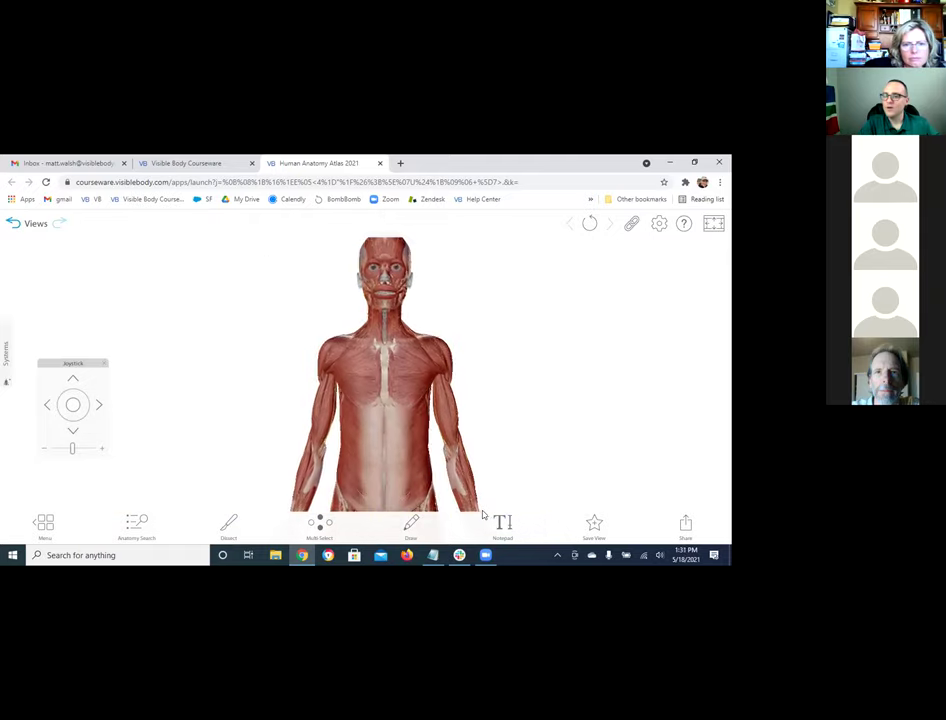
click(476, 420)
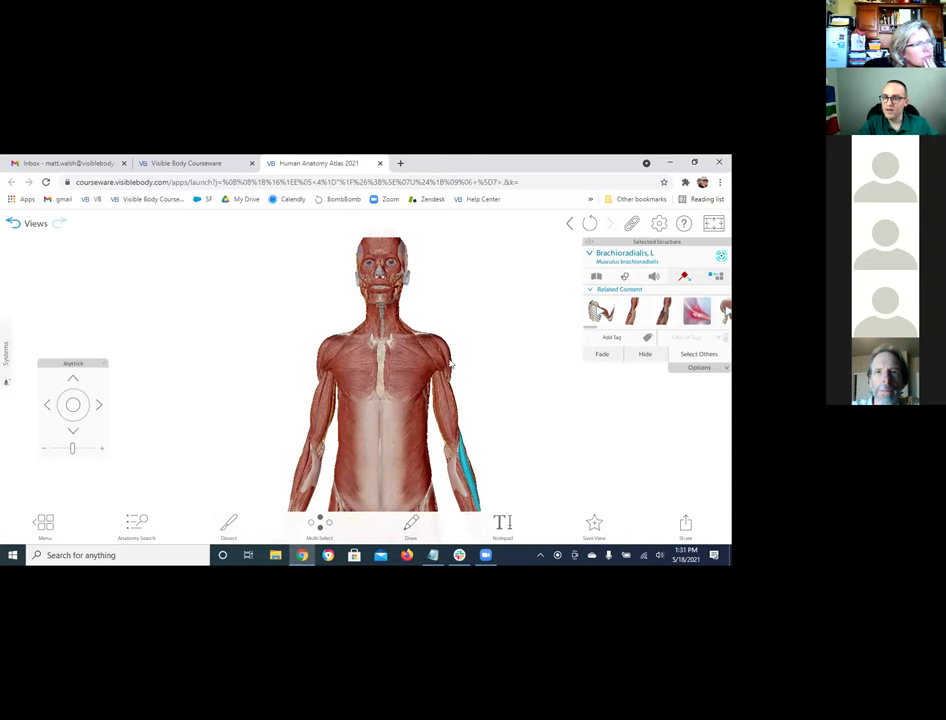
- Inspect the muscular figure down to its lower legs and feet, and return to the head and torso
right_drag(452, 368, 418, 237)
right_drag(391, 437, 371, 321)
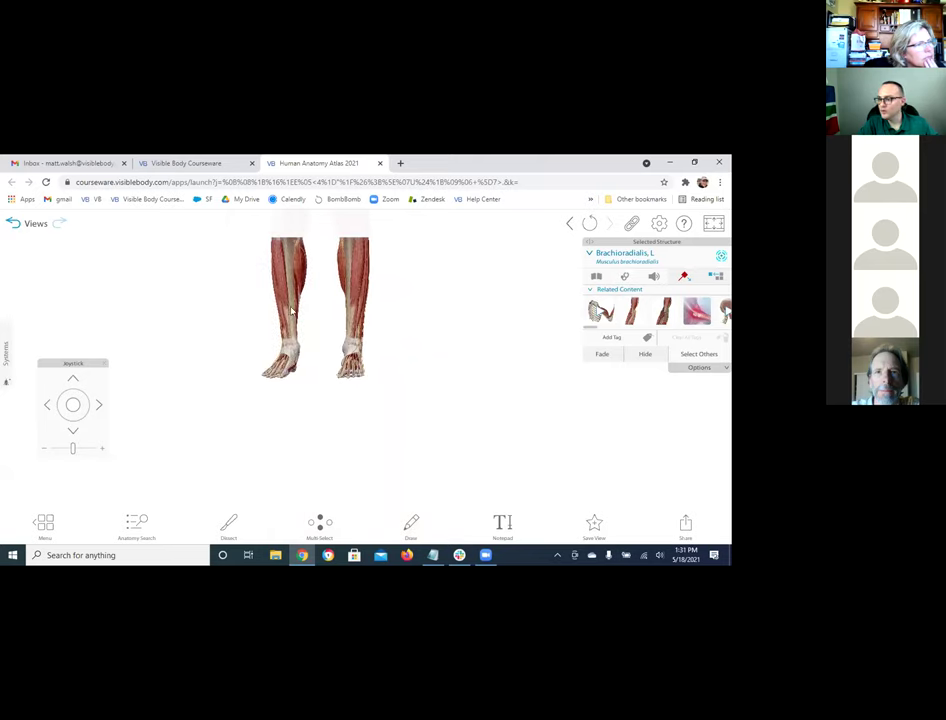
right_drag(281, 317, 303, 340)
mouse_move(76, 432)
mouse_down()
mouse_move(97, 405)
mouse_move(74, 438)
mouse_up()
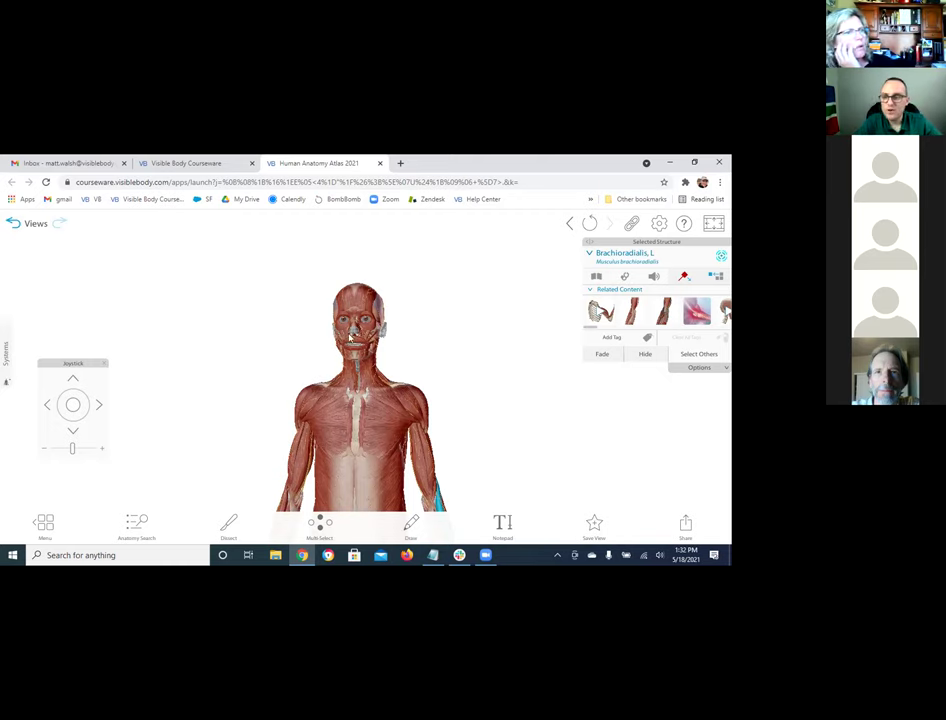
drag(388, 398, 375, 378)
scroll(188, 327, down, 3)
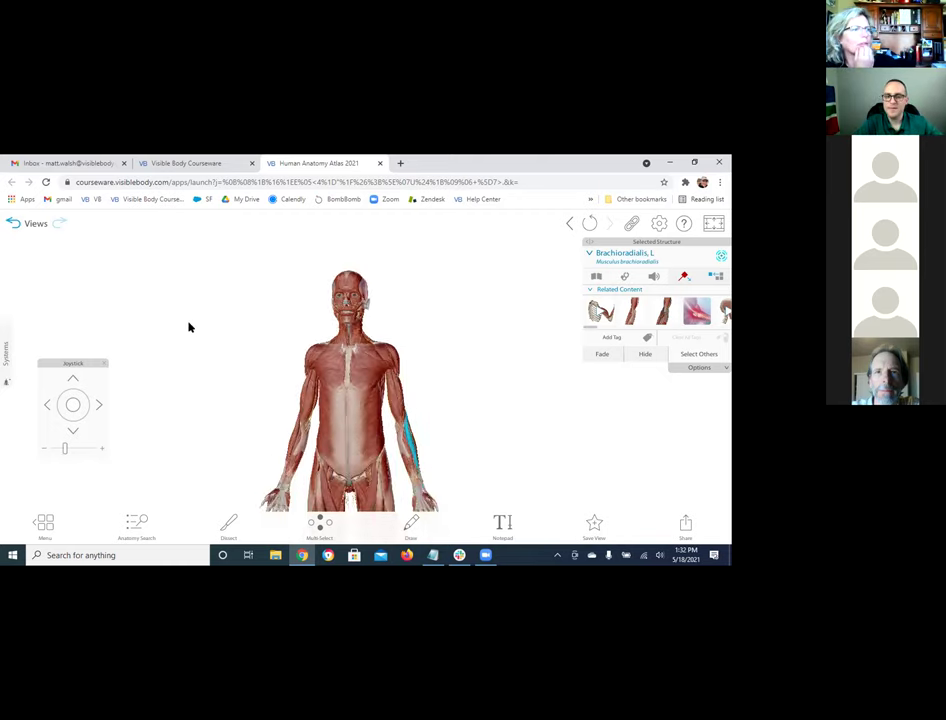
- Place the floating joystick control beneath the Selected Structure box, and select the left pectoralis major's sternocostal head
drag(85, 363, 522, 378)
drag(592, 390, 691, 392)
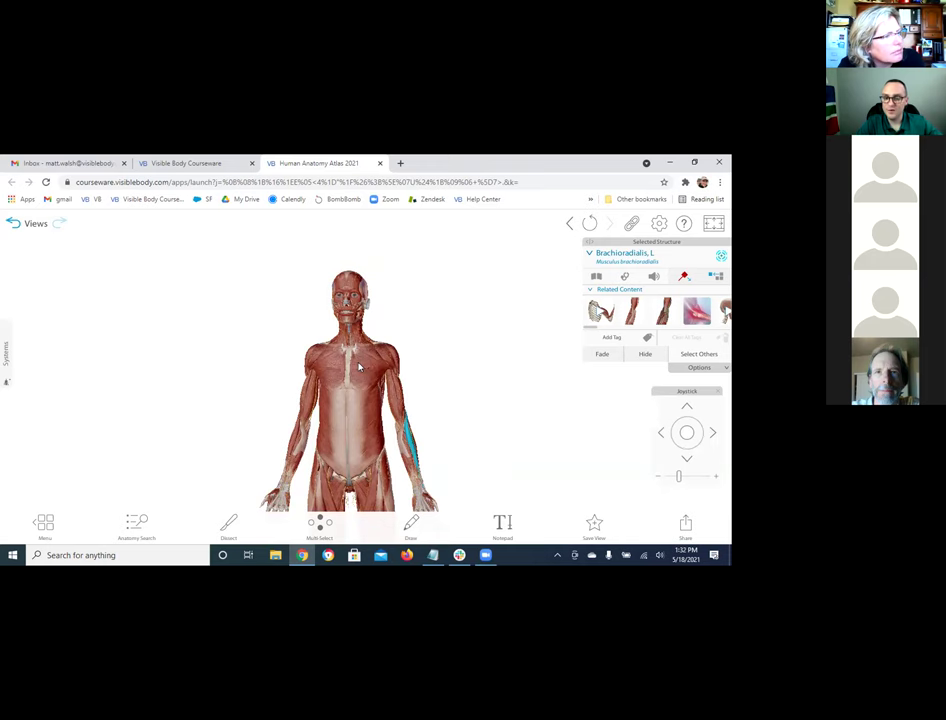
scroll(356, 361, up, 2)
scroll(356, 361, up, 2)
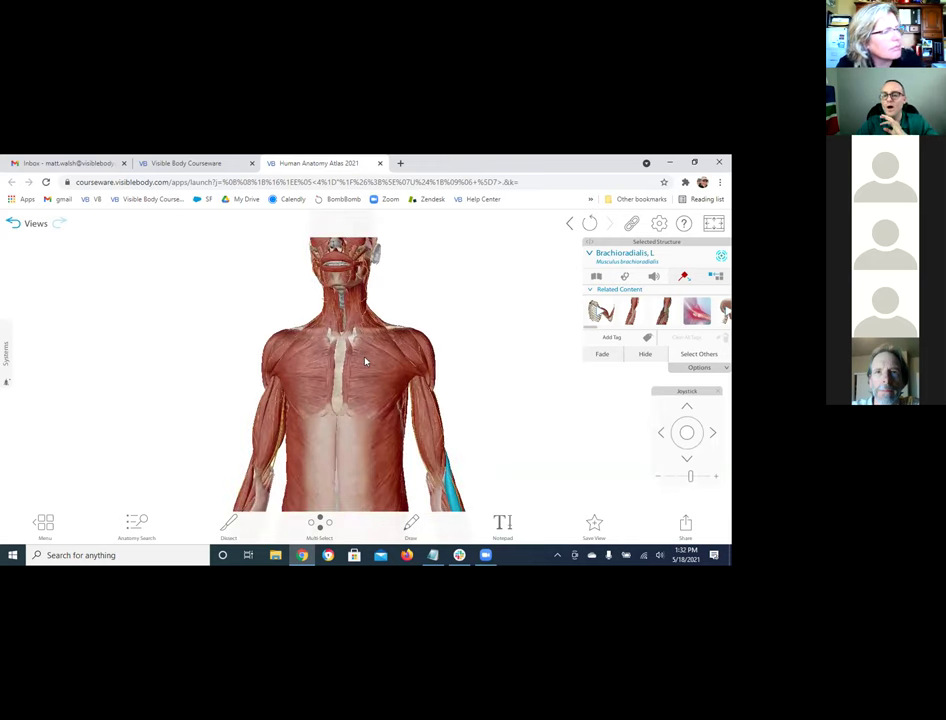
click(366, 362)
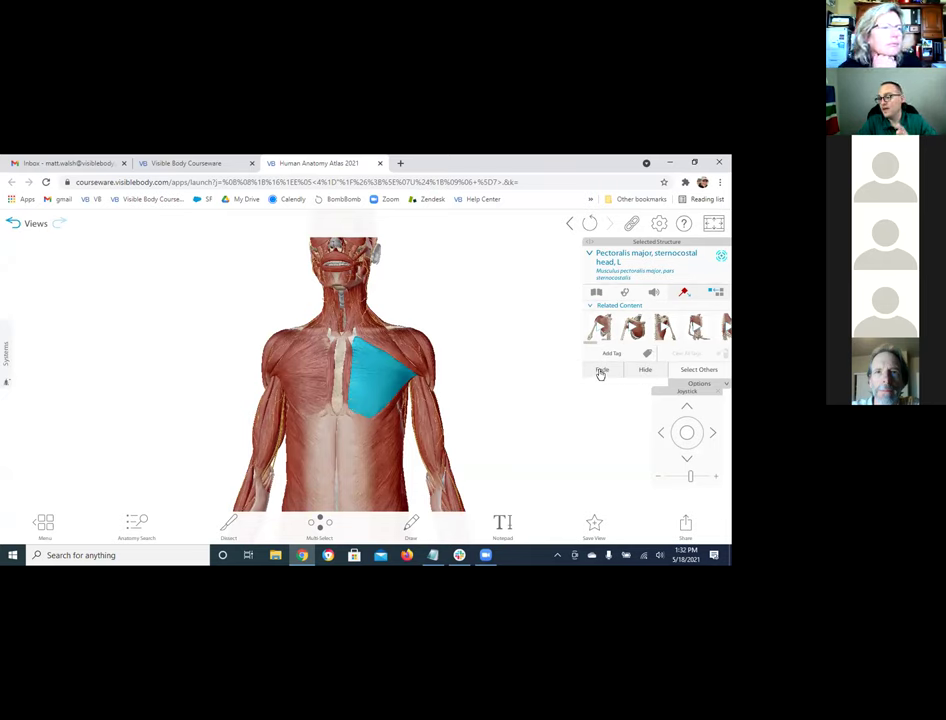
- Hide the left pectoralis major's sternocostal head and restore it
click(646, 373)
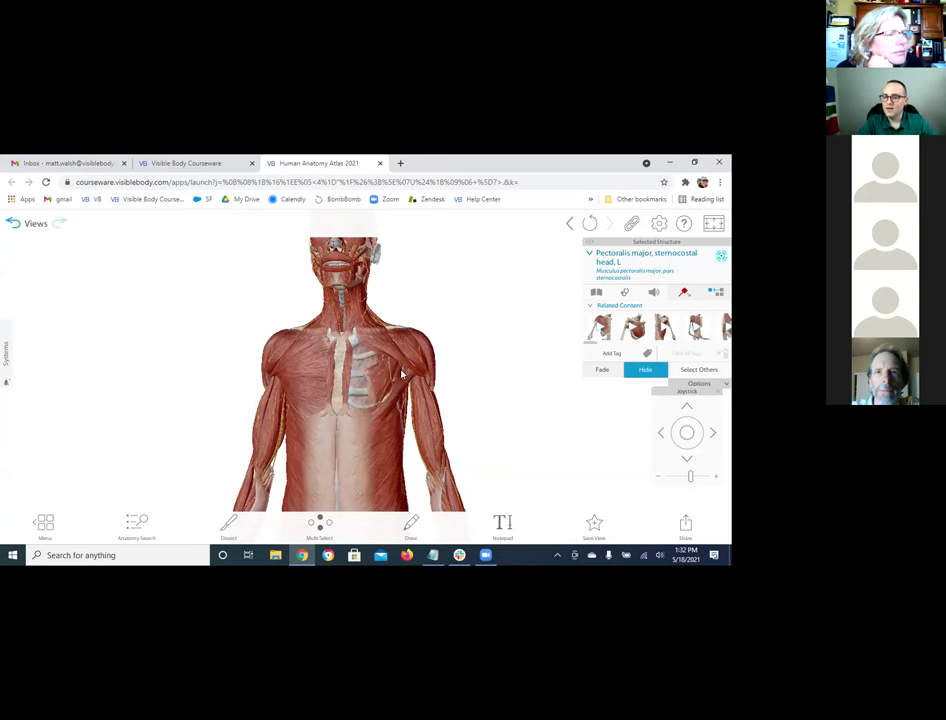
click(603, 372)
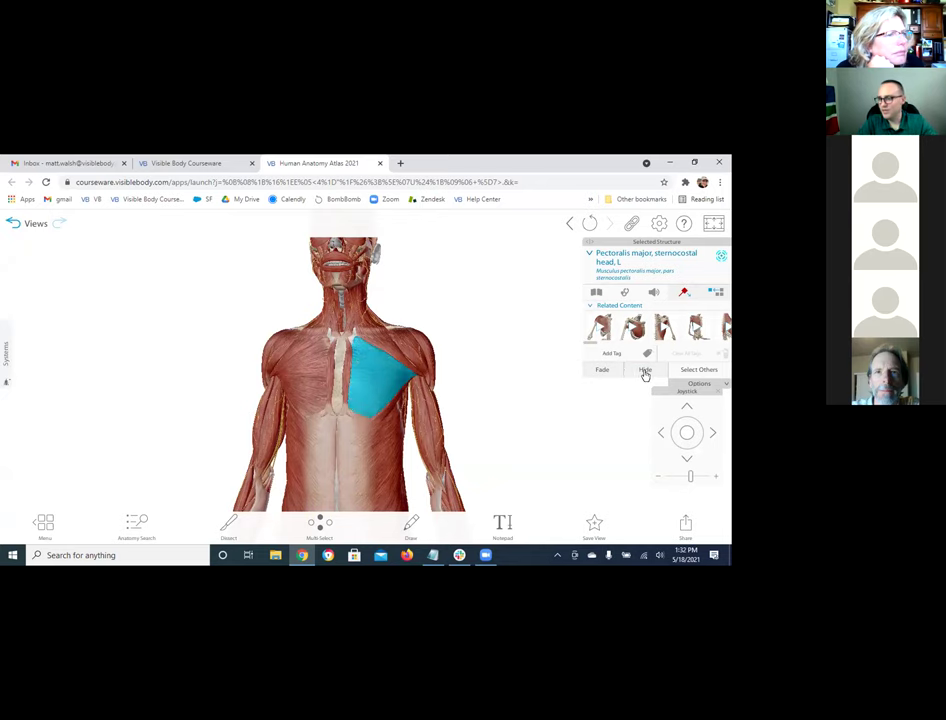
click(352, 425)
click(373, 378)
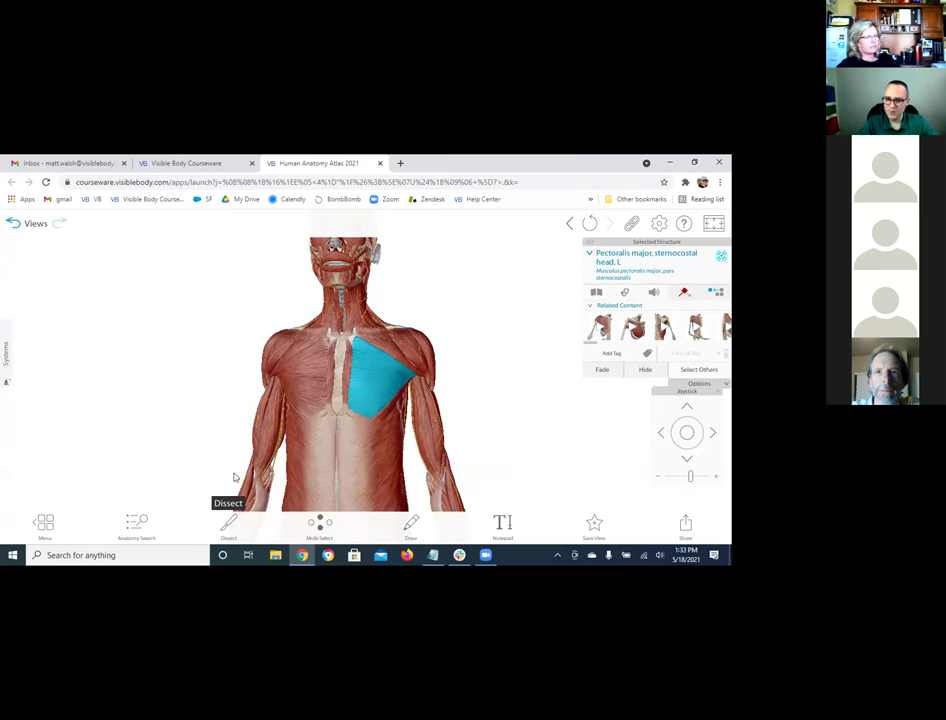
- Use Dissect mode to remove the pectoralis major heads from the chest, including the left clavicular and abdominal heads
click(227, 527)
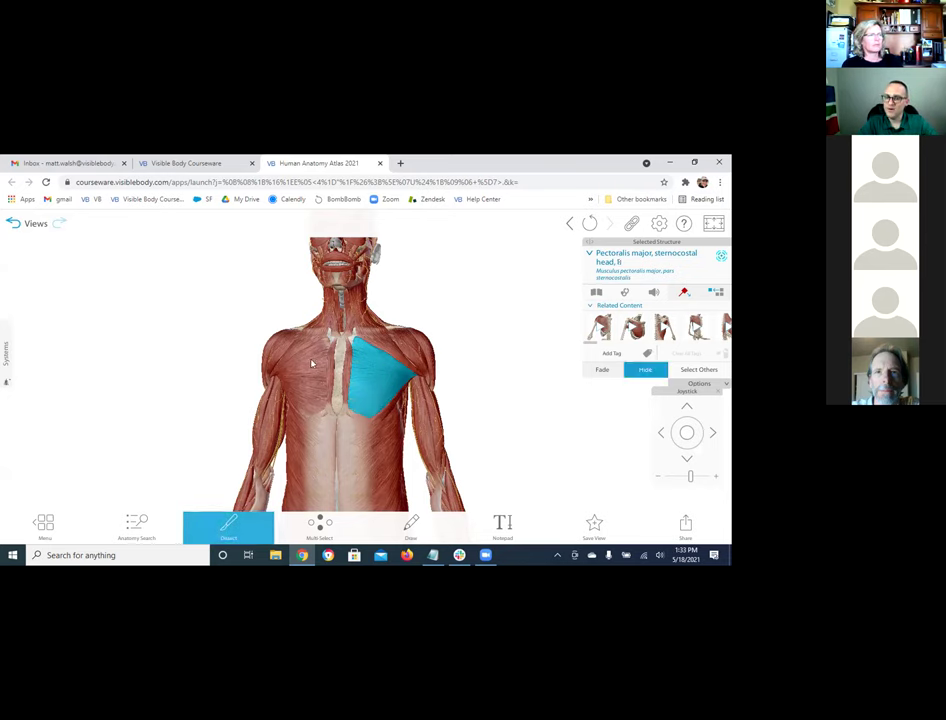
click(380, 378)
scroll(385, 390, up, 5)
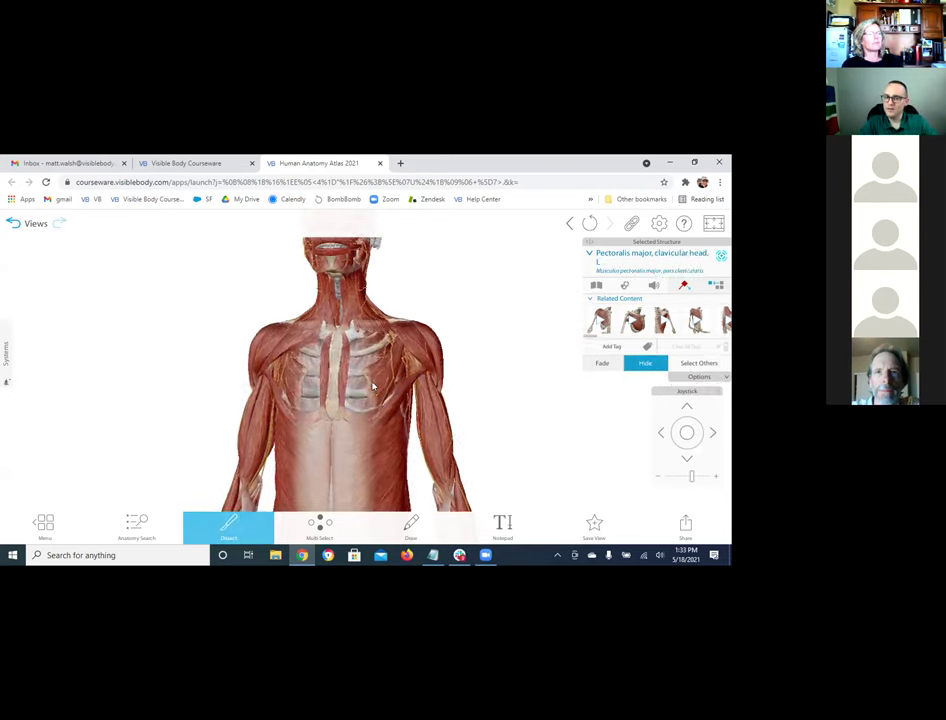
click(414, 416)
drag(414, 416, 354, 423)
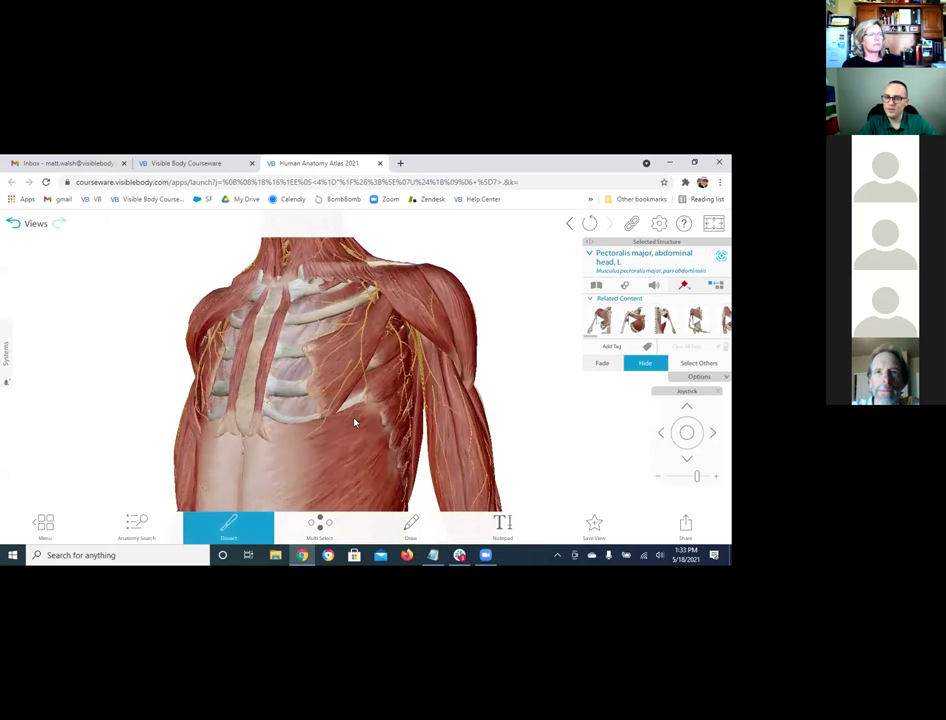
- Dissect away the left abdominal side muscles, the deltoid's anterior head and the rectus abdominis, and leave Dissect mode
click(387, 374)
click(391, 300)
click(402, 302)
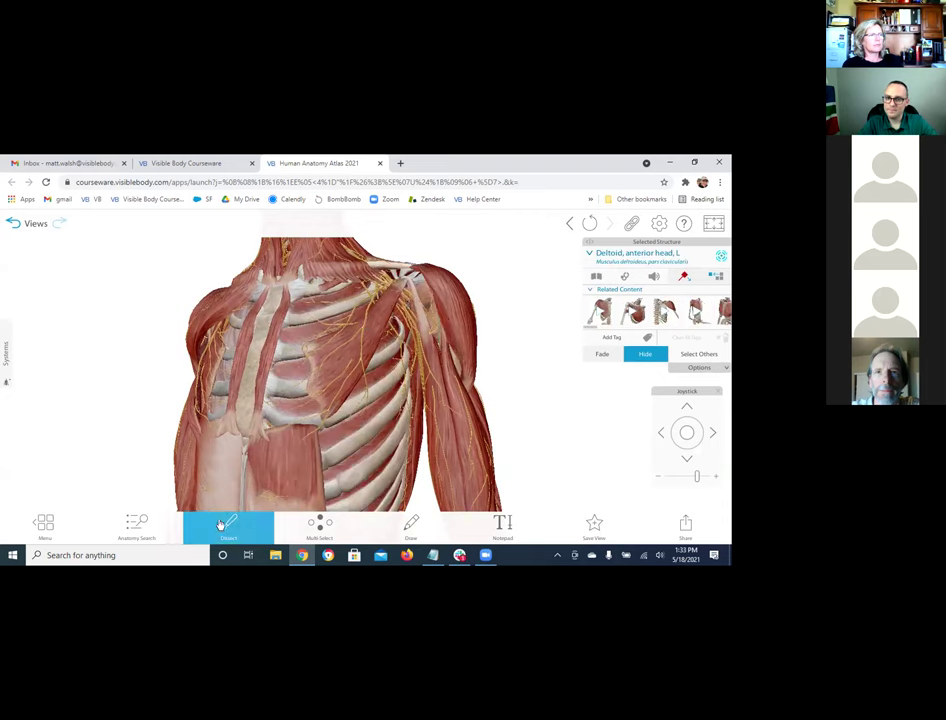
click(296, 419)
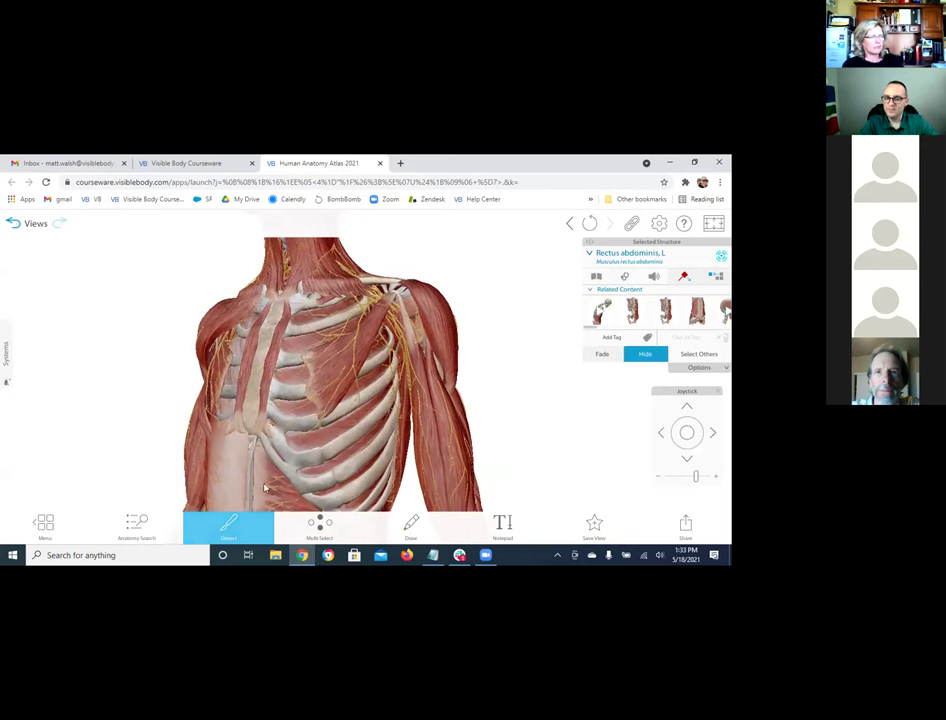
click(234, 533)
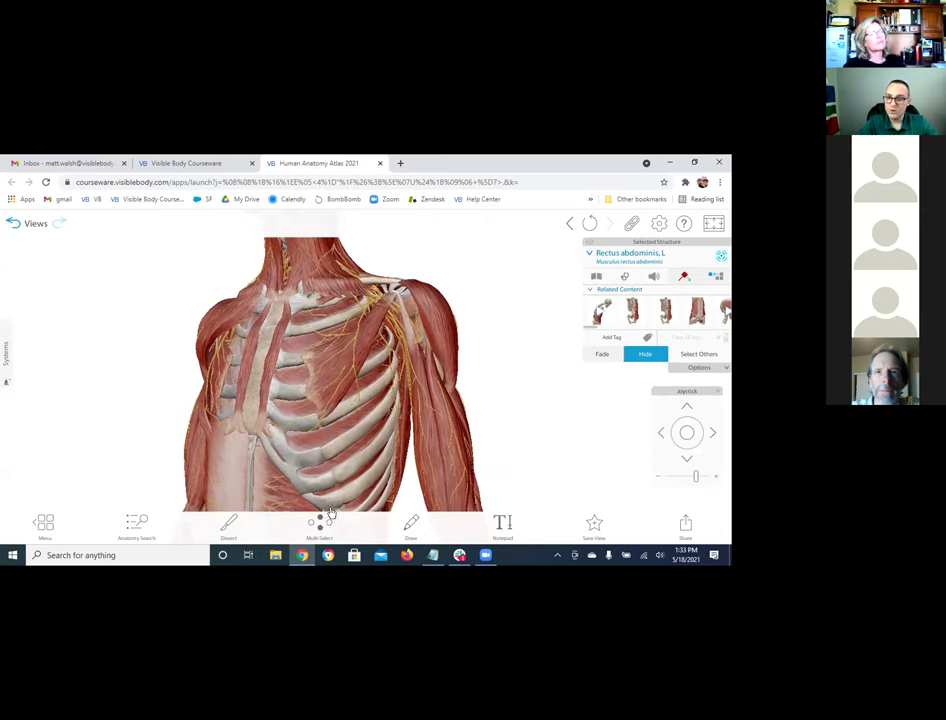
- Multi-select the left biceps brachii short head, internal intercostals and eighth rib, and hide them together
click(321, 523)
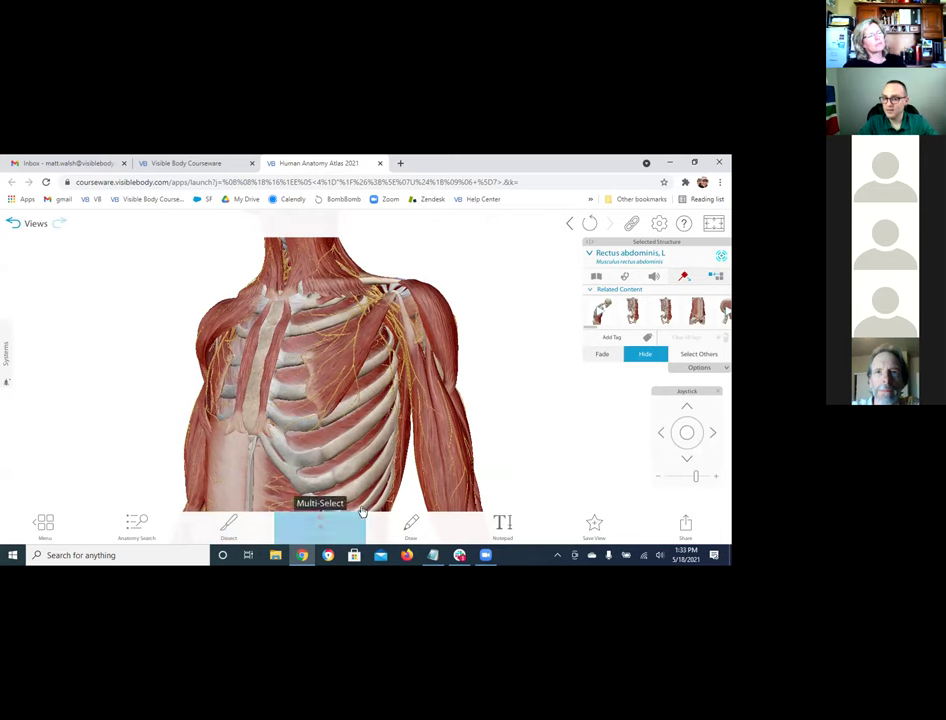
click(438, 449)
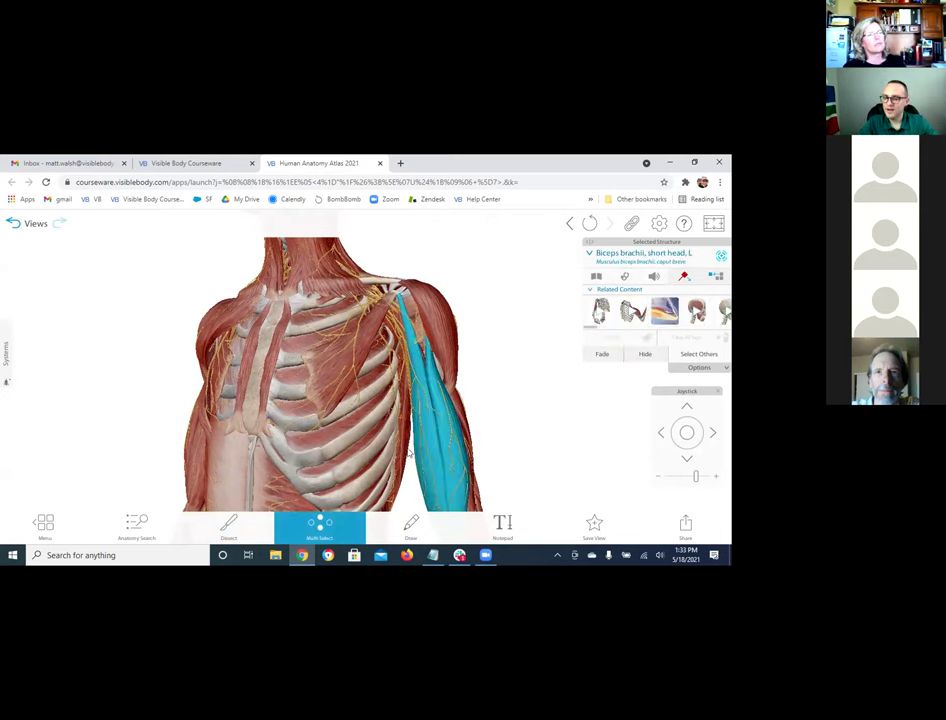
click(323, 437)
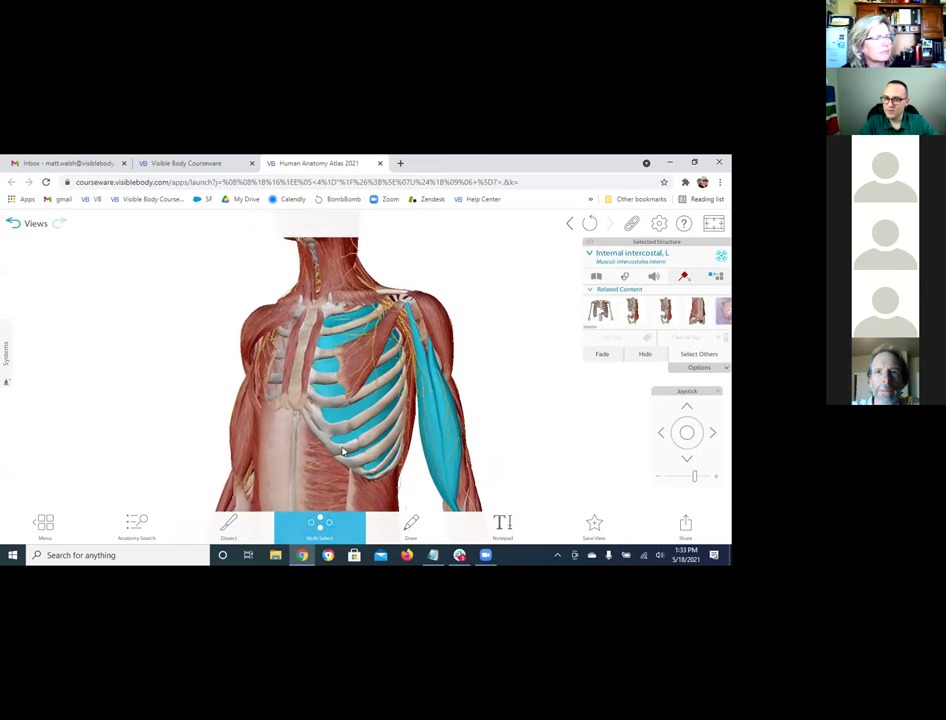
click(378, 453)
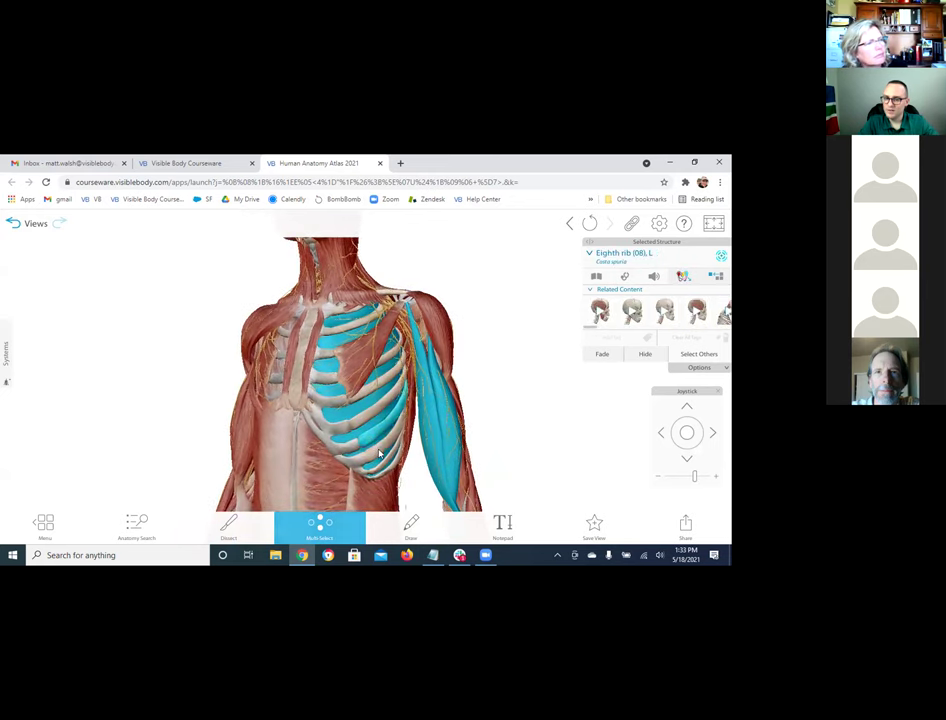
click(646, 355)
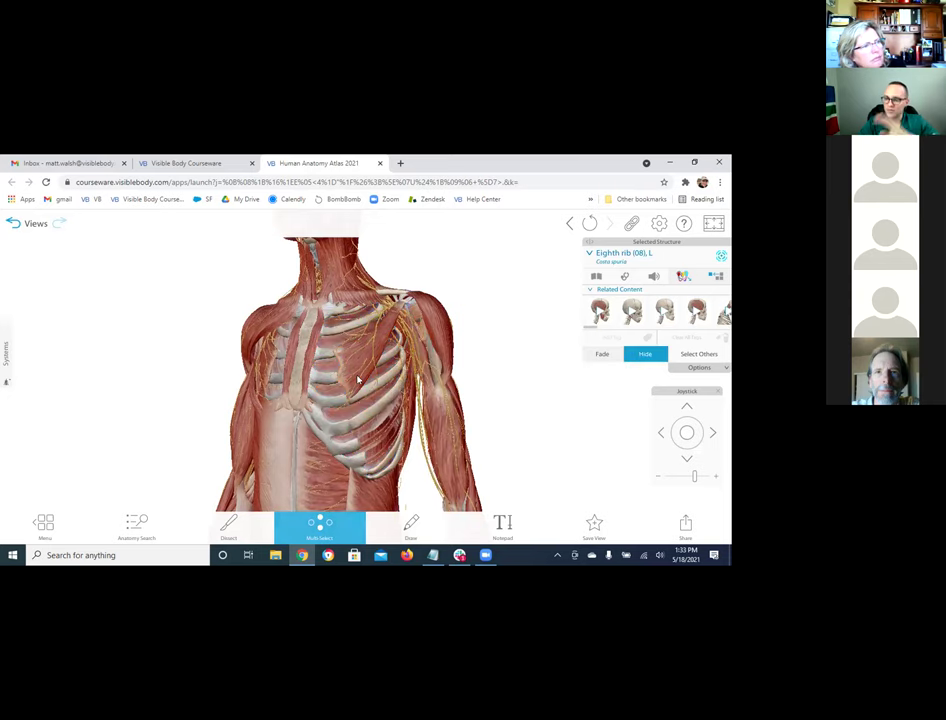
click(319, 527)
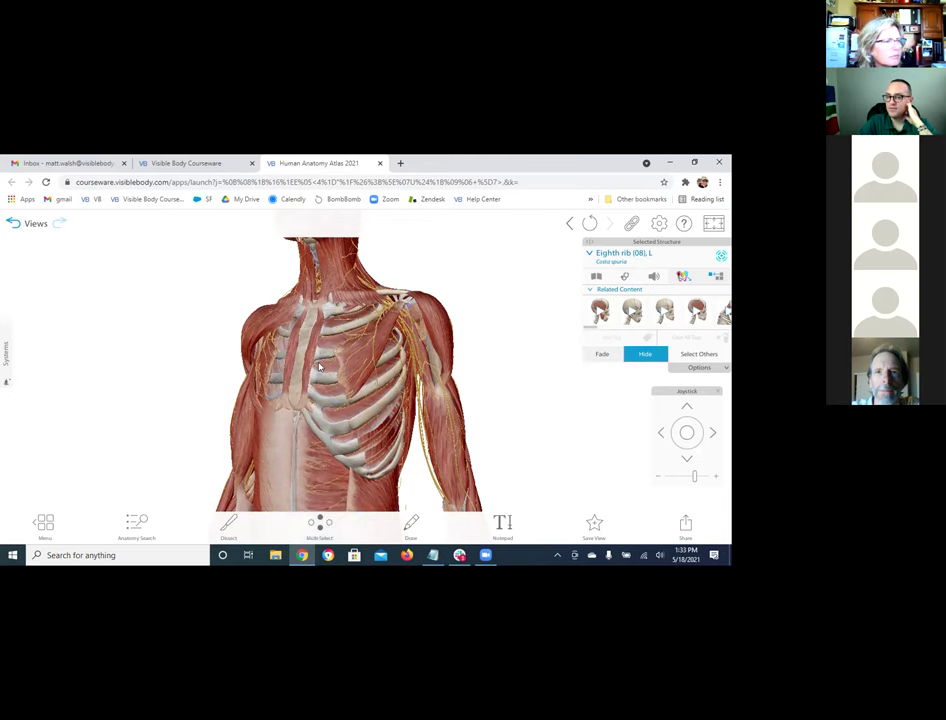
- Select the left lateral pectoral nerve, the pectoralis minor and the axillary nerve one after another to identify them
scroll(340, 354, up, 5)
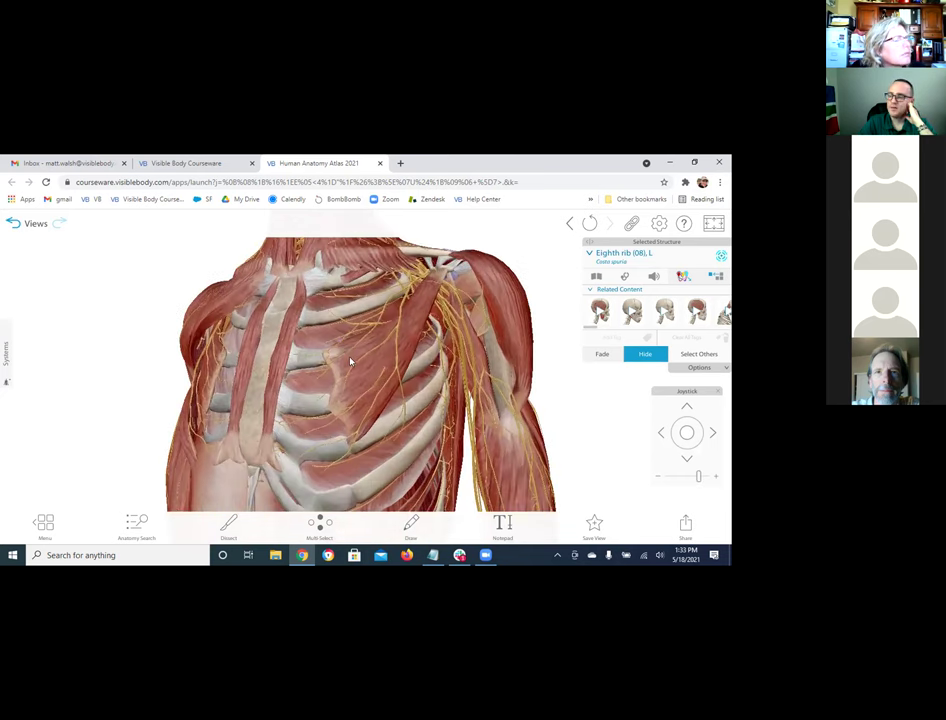
click(404, 321)
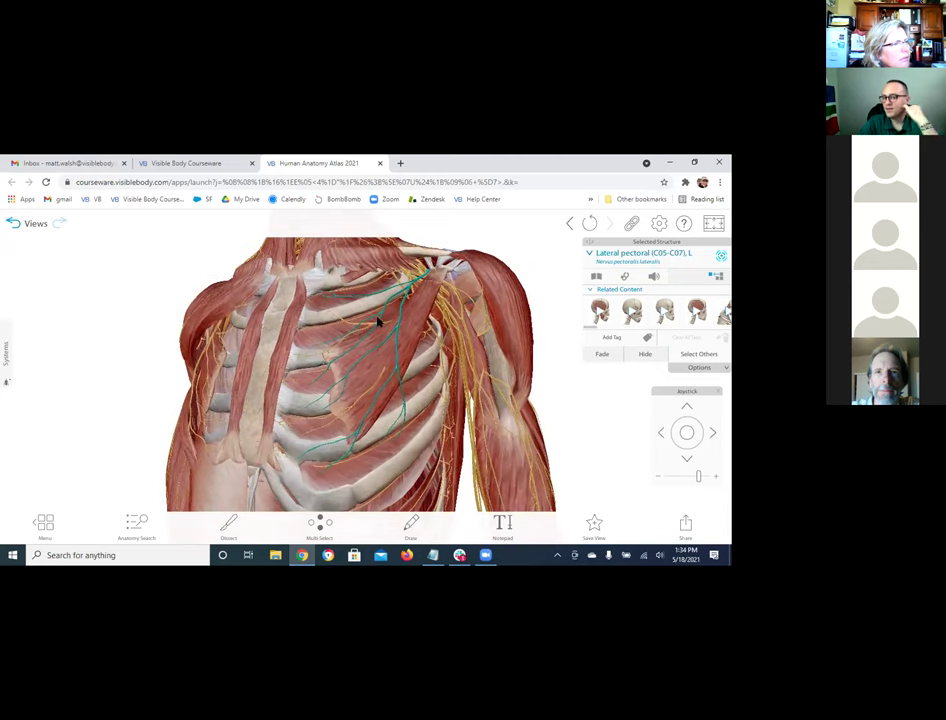
click(396, 350)
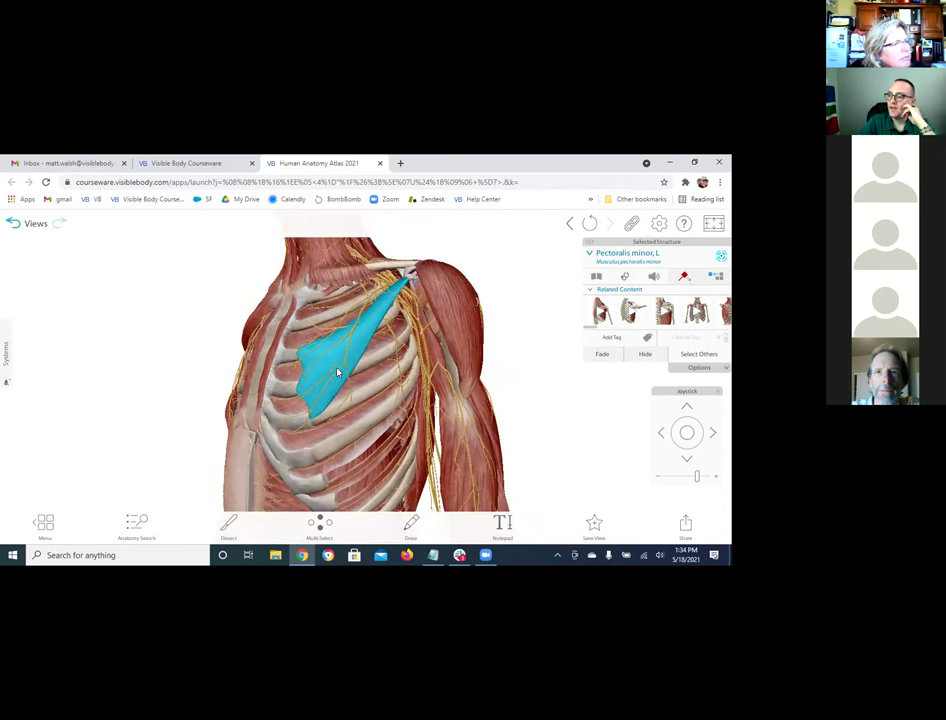
click(420, 327)
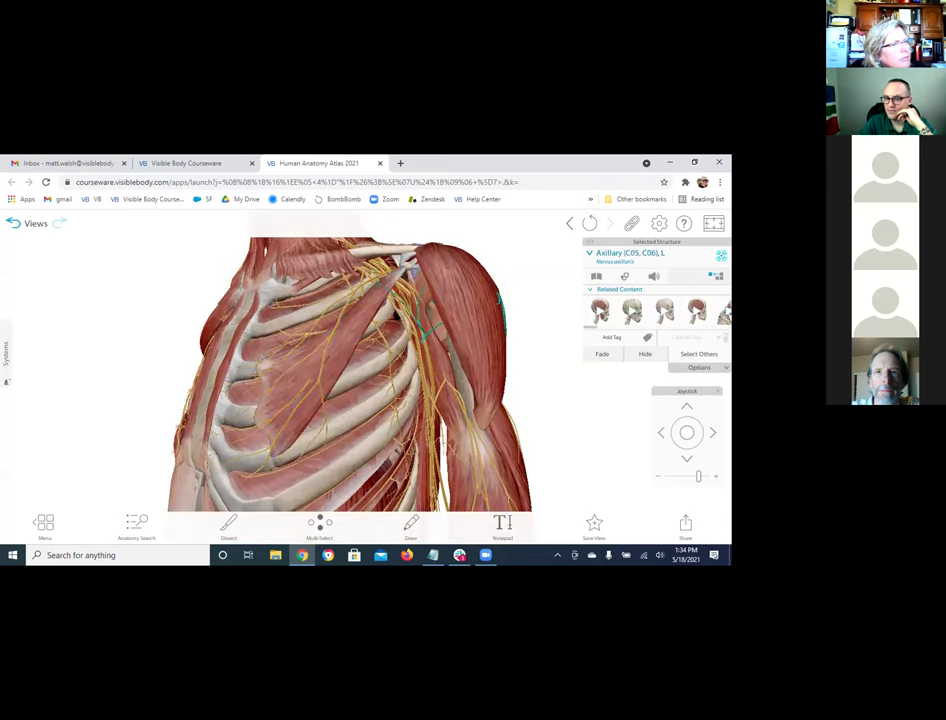
- Open the Systems list and turn the entire muscular system off and back on to restore all removed muscles
click(7, 360)
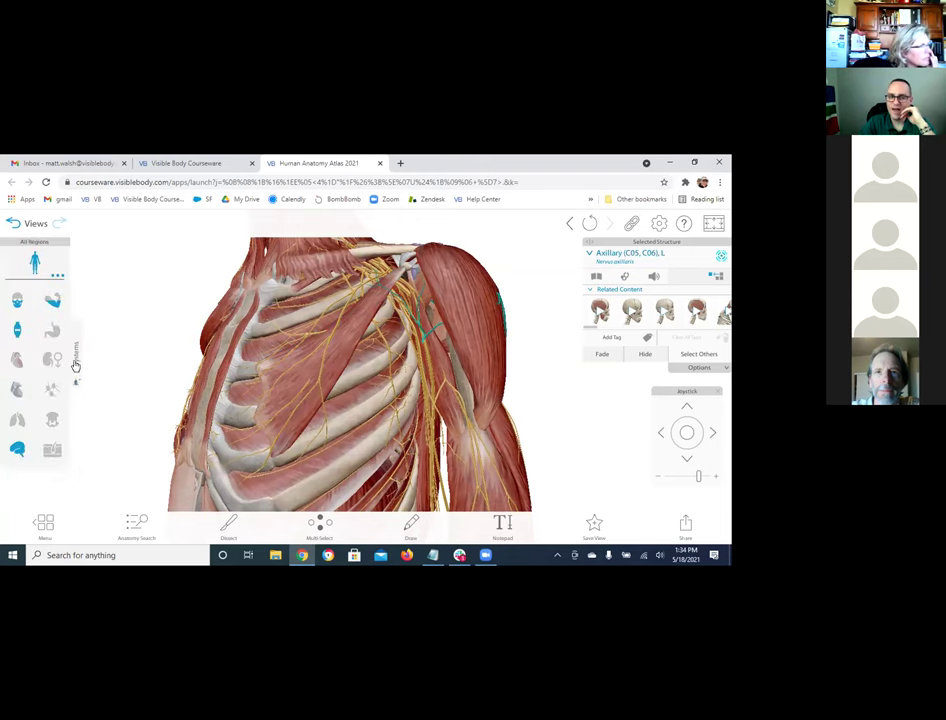
click(75, 362)
click(8, 363)
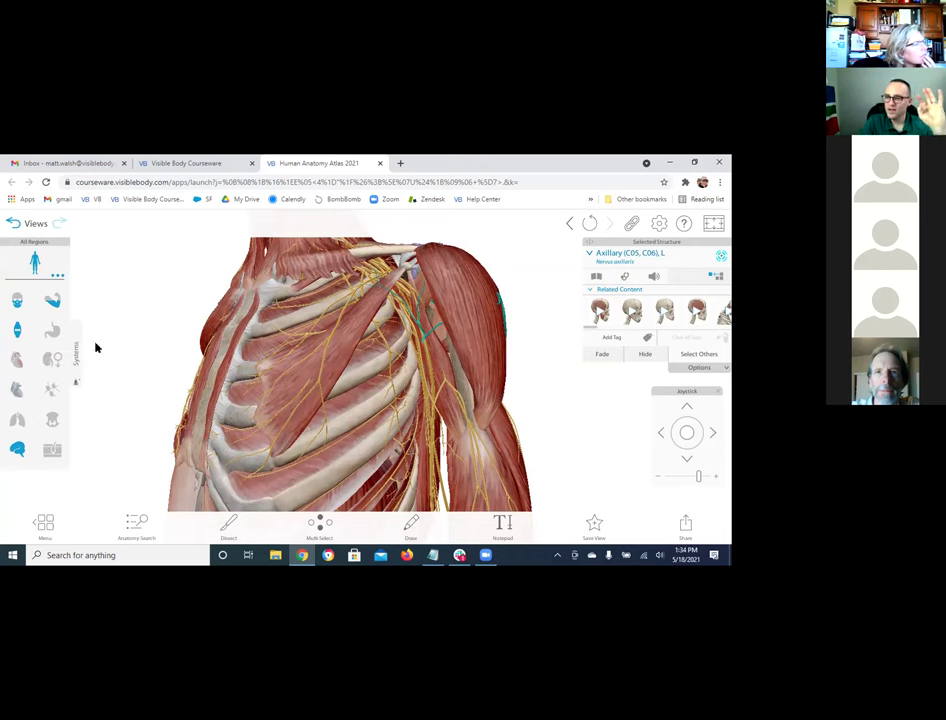
click(55, 305)
click(55, 304)
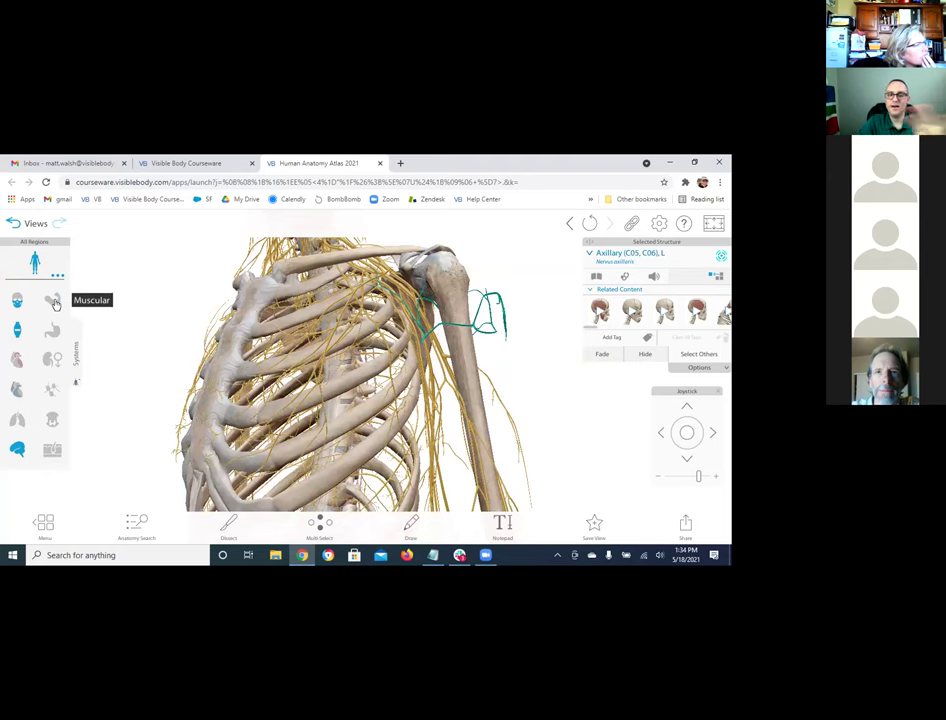
click(55, 304)
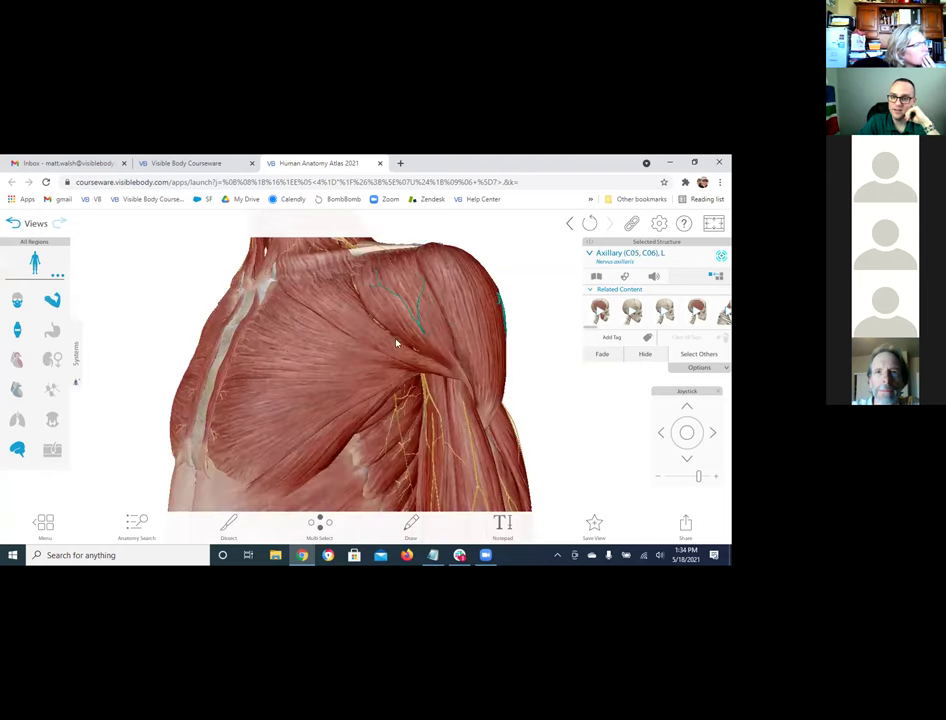
- Turn off the nervous system and view the left shoulder's muscles without the nerves
click(17, 452)
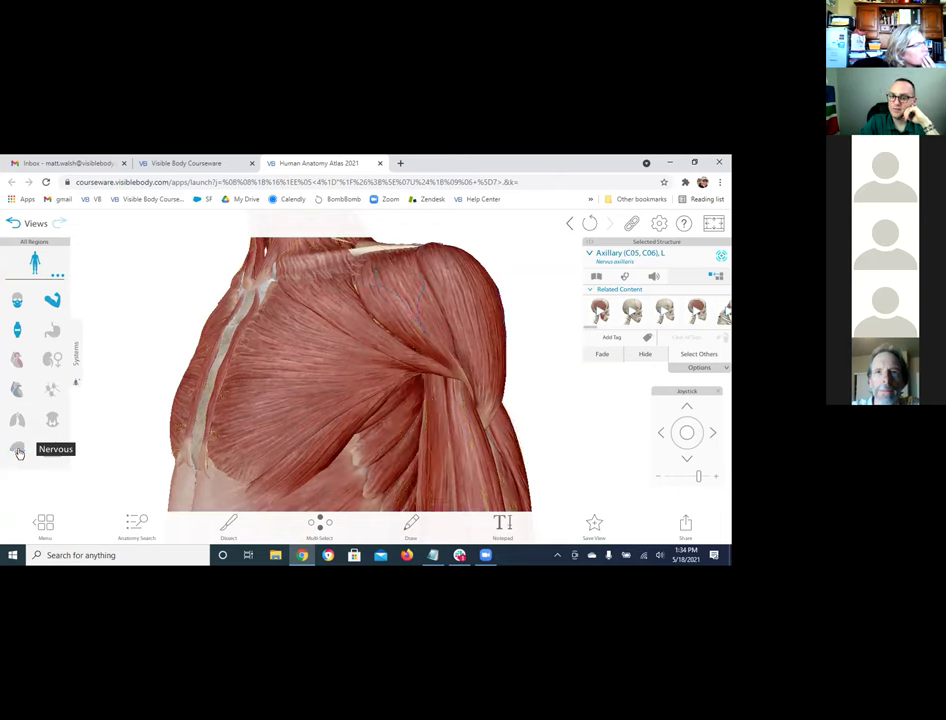
mouse_move(414, 319)
mouse_down()
mouse_move(421, 335)
mouse_move(327, 321)
mouse_move(511, 348)
mouse_move(437, 296)
mouse_move(425, 331)
mouse_up()
scroll(425, 331, up, 2)
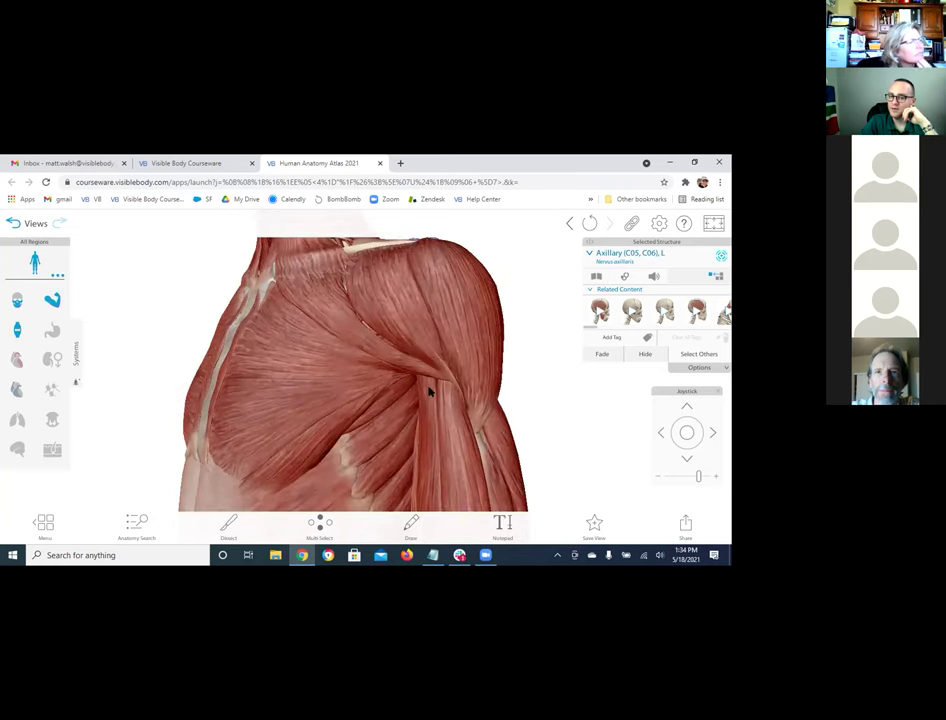
scroll(405, 446, up, 3)
scroll(350, 381, down, 3)
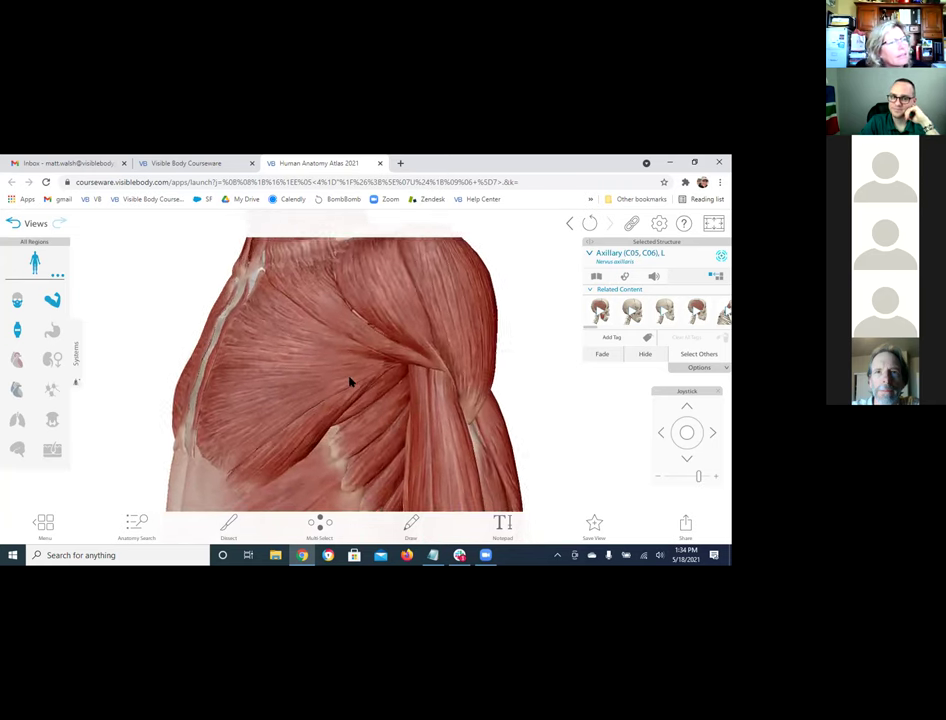
- With the nervous system on, turn off the muscular system and add the endocrine, lymphatic, urinary, reproductive and digestive systems
click(52, 303)
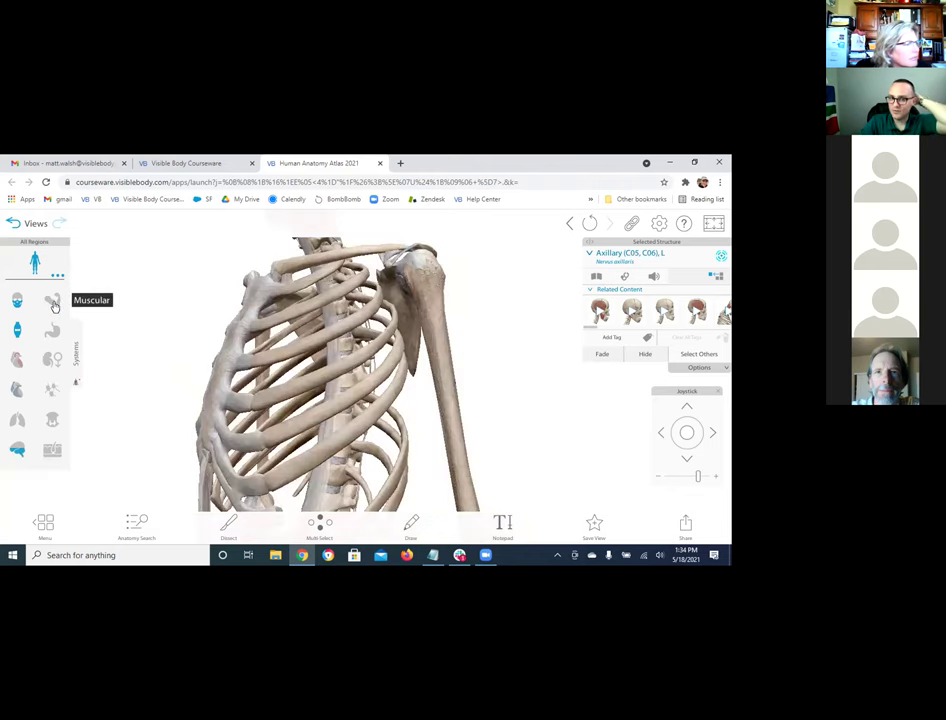
click(54, 420)
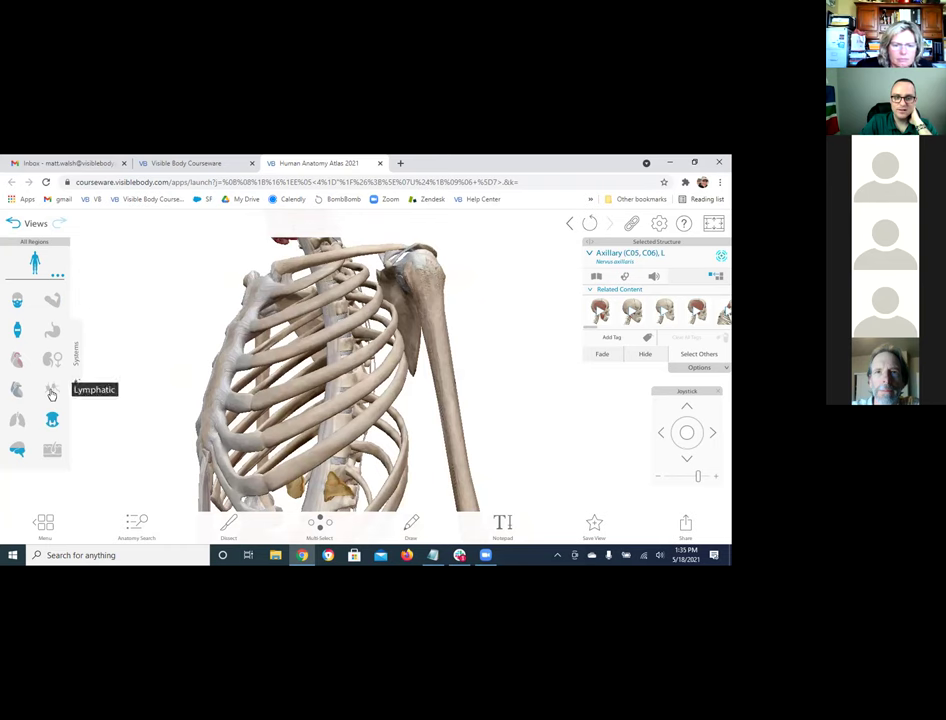
click(52, 391)
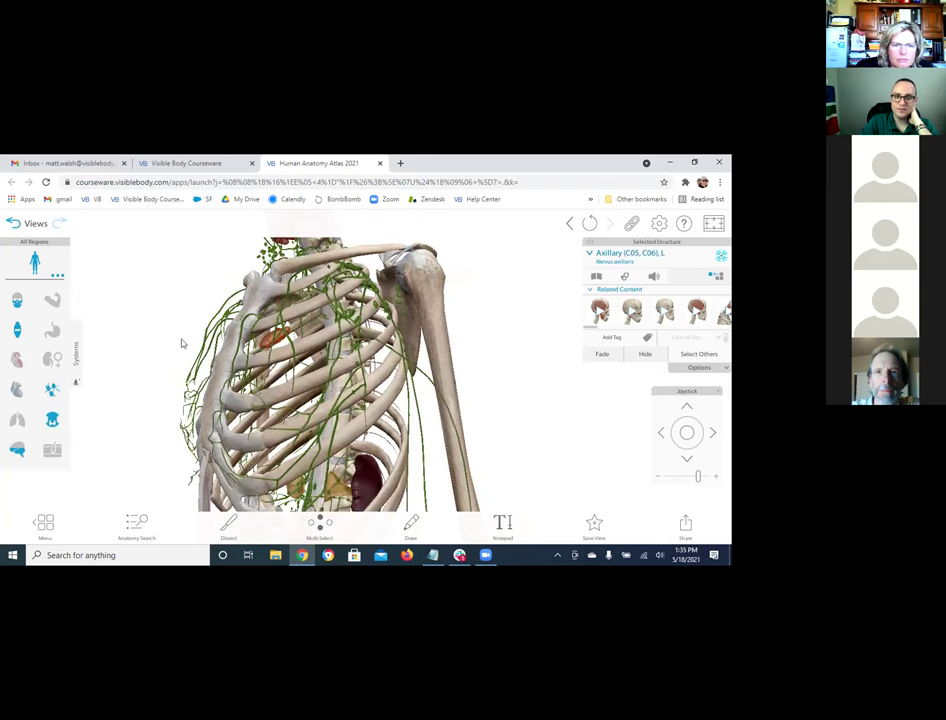
drag(191, 347, 300, 356)
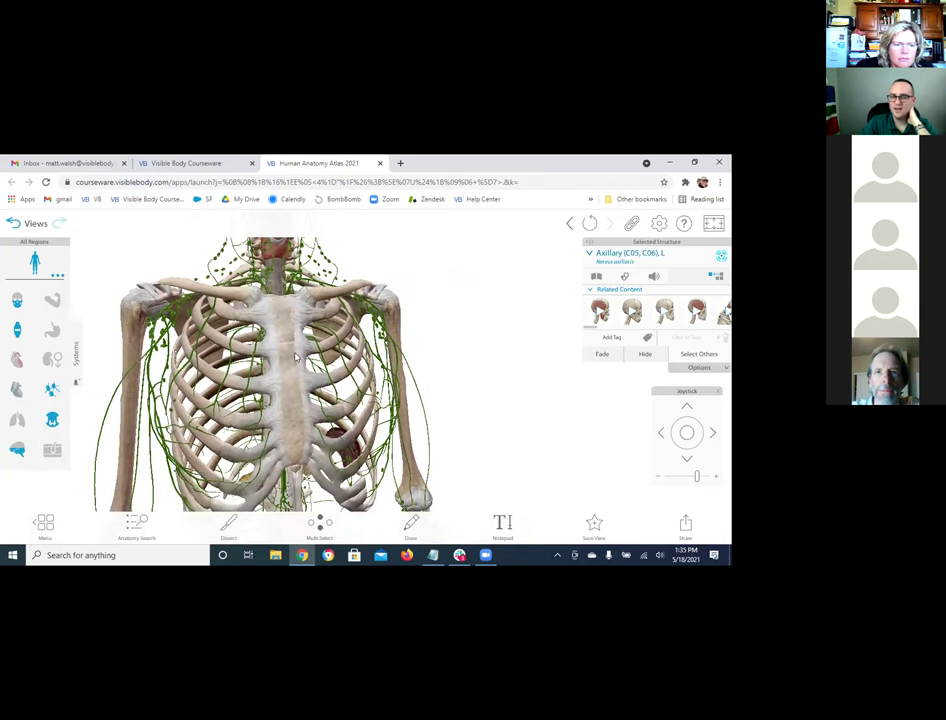
click(52, 331)
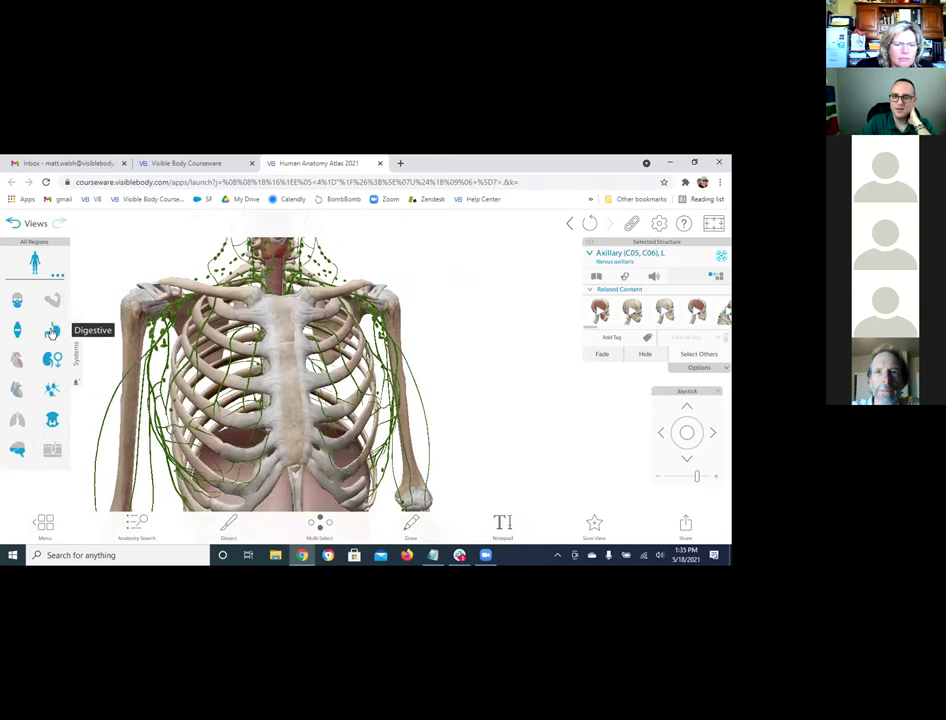
- Open the body region choices, dismiss them without picking a region, and collapse the Systems list
click(34, 265)
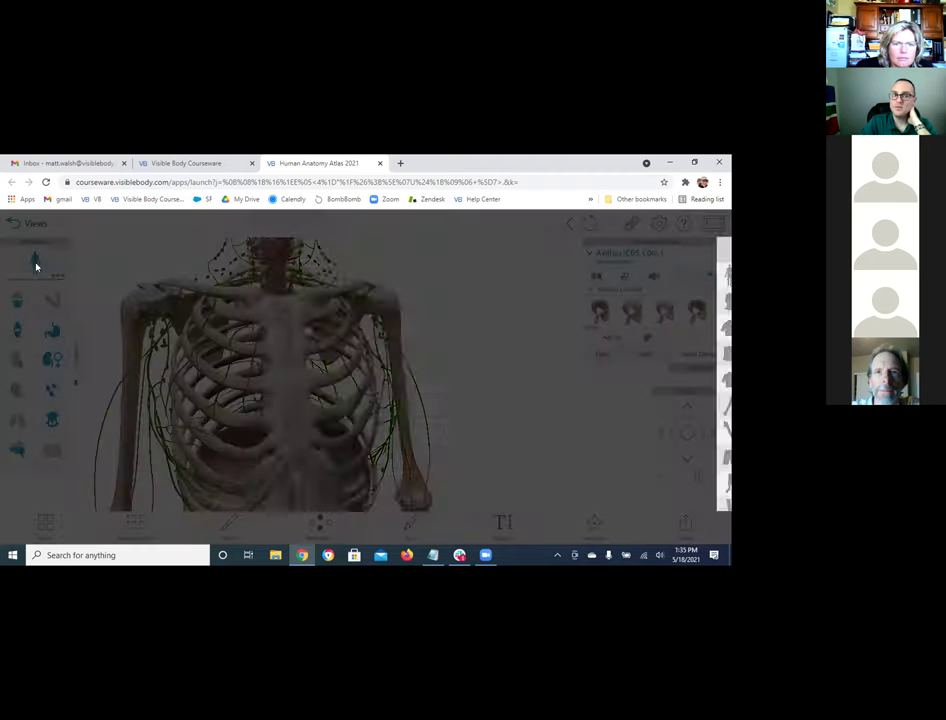
click(235, 318)
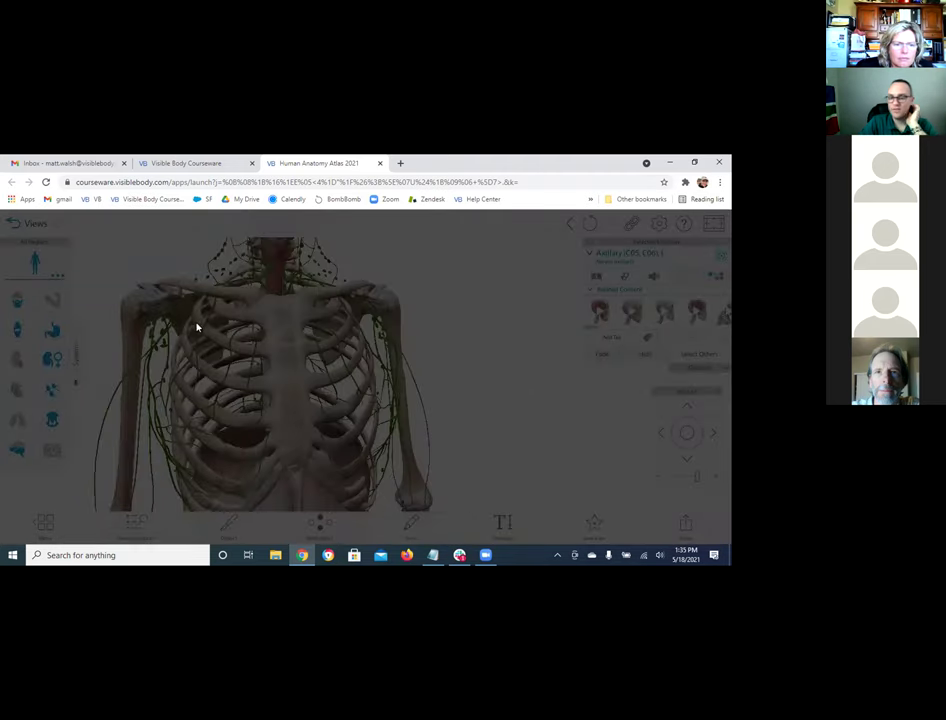
scroll(312, 380, down, 5)
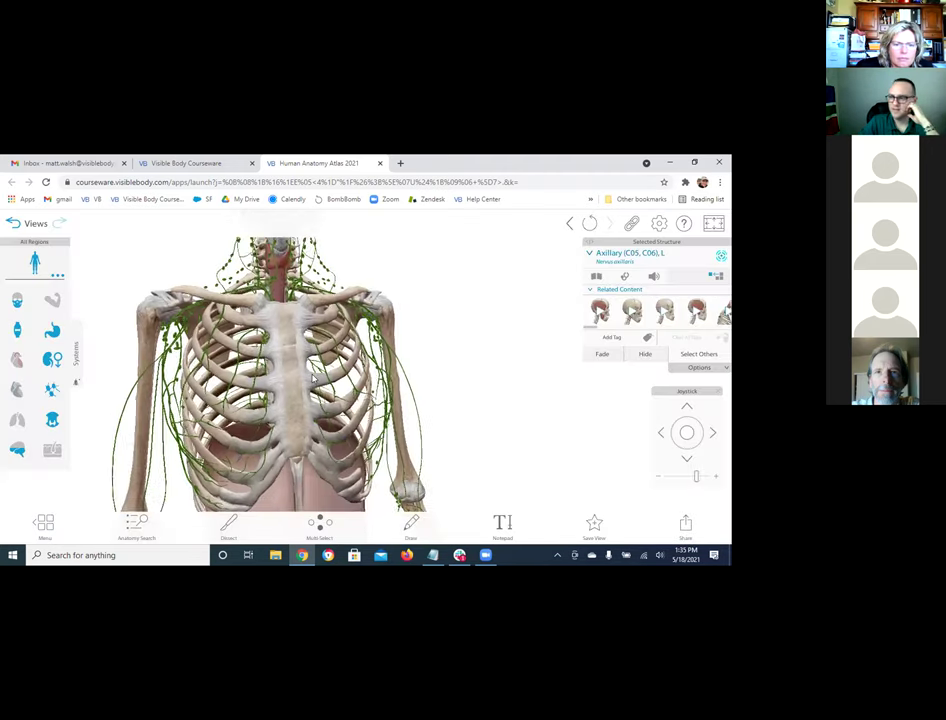
drag(310, 378, 275, 376)
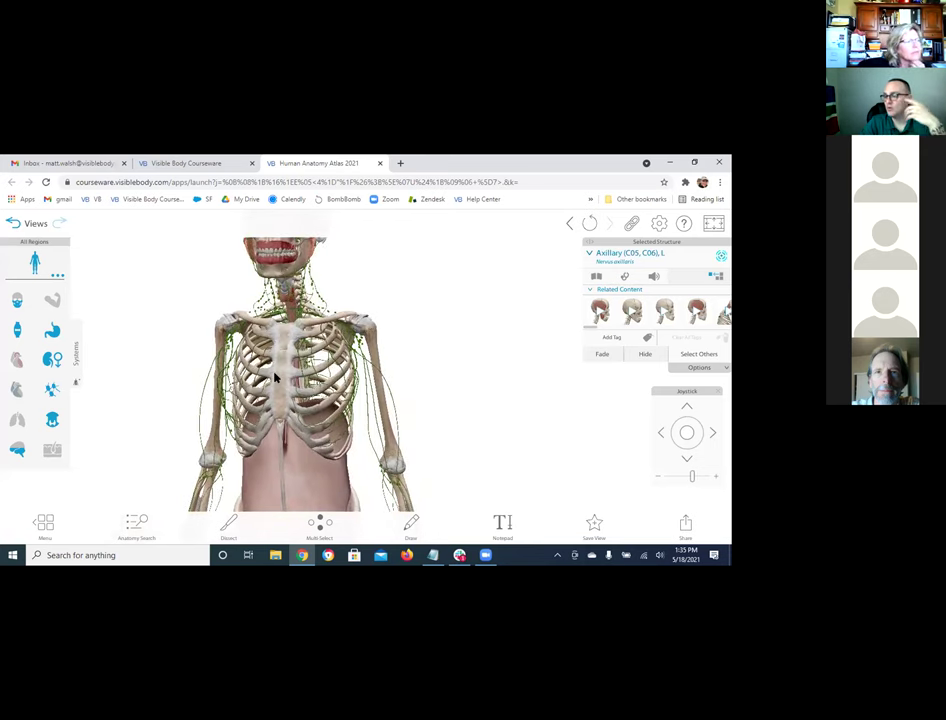
click(74, 371)
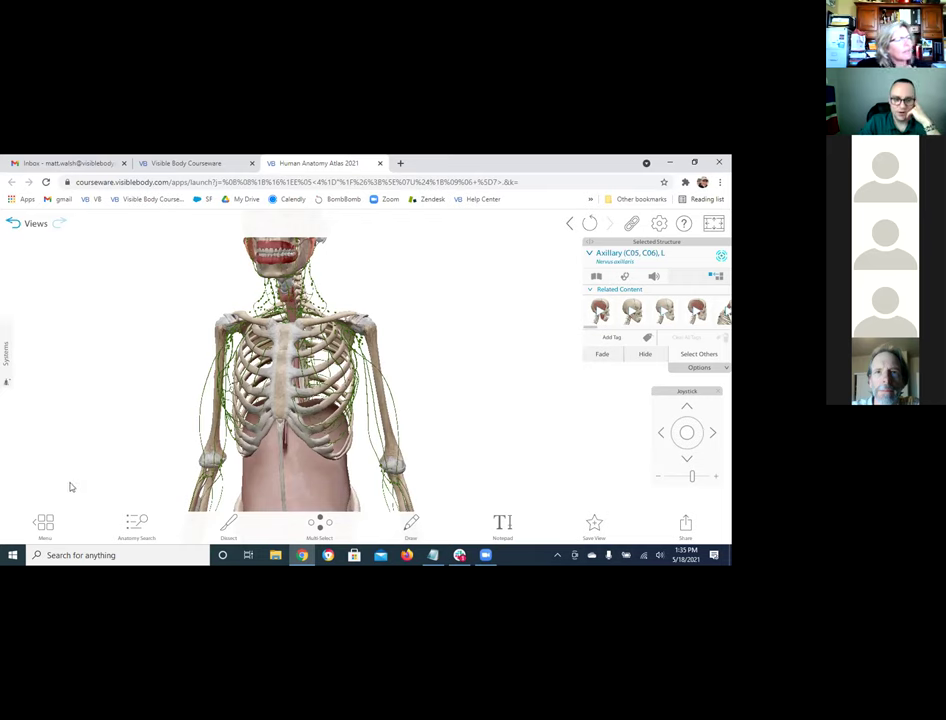
- Go back to the earlier brain blood vessel view, forward to the skeleton view, and back to the brain again
click(14, 226)
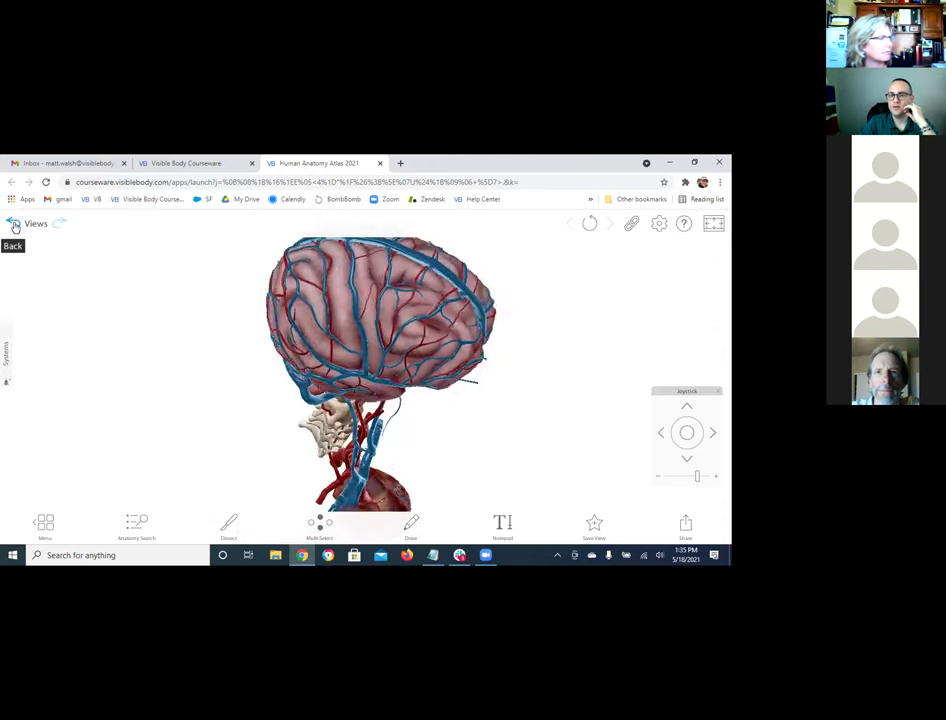
drag(408, 322, 432, 312)
drag(403, 314, 397, 316)
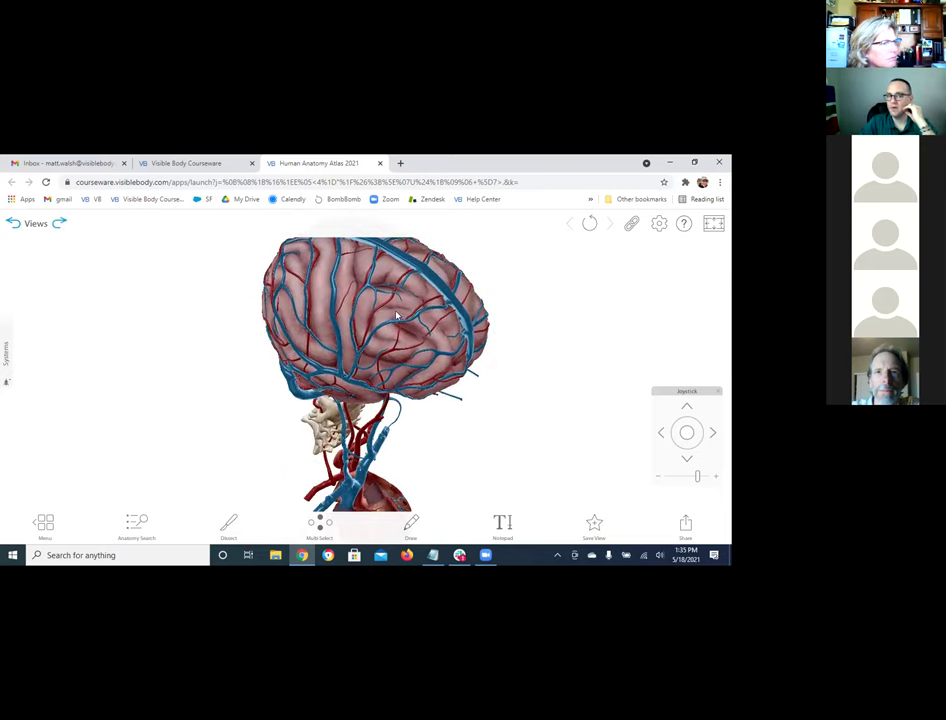
click(60, 225)
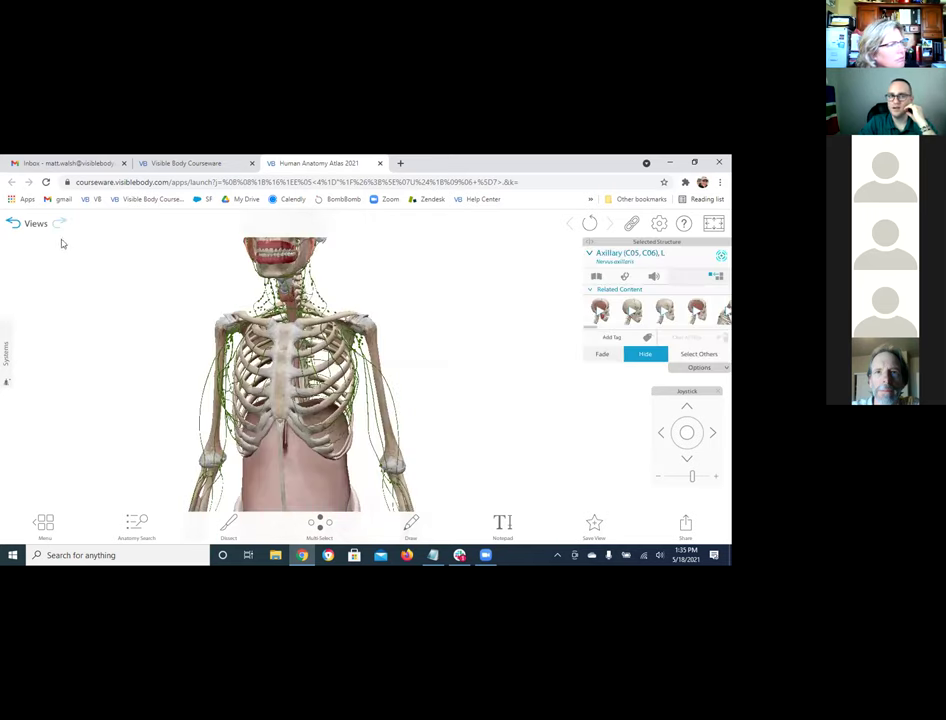
click(14, 225)
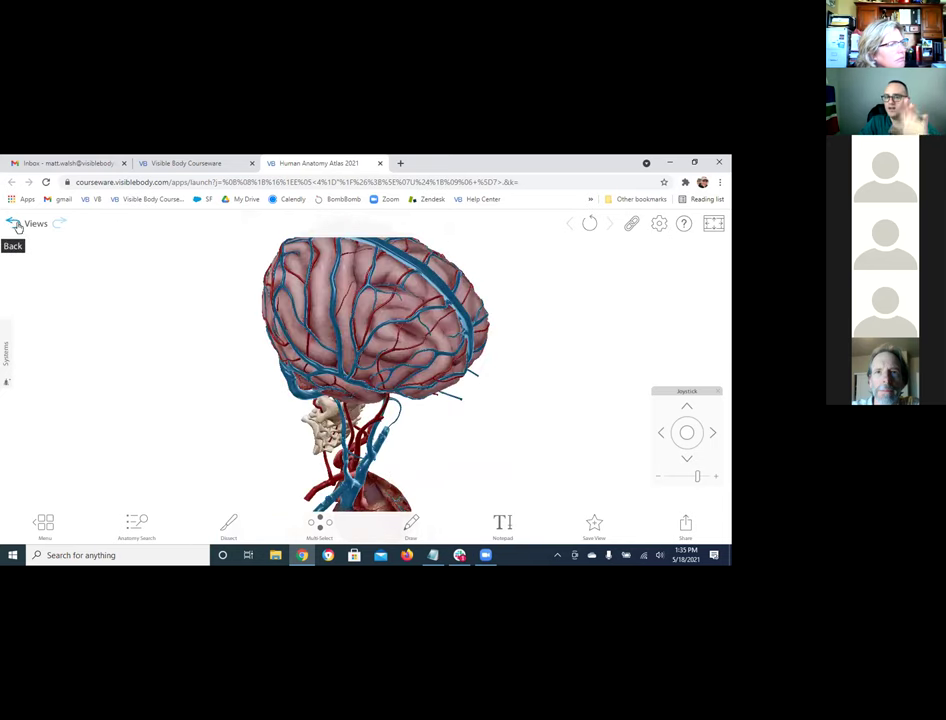
- Return to the main views menu, browse the system views, and open the Shoulder view under Muscular System Views
click(45, 523)
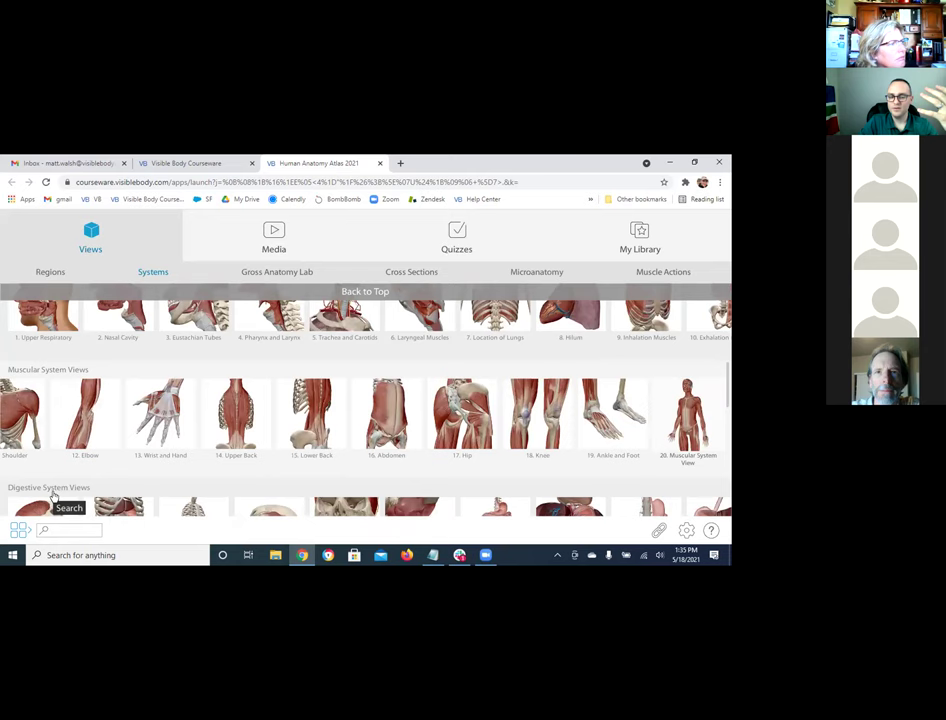
scroll(45, 378, up, 2)
scroll(88, 418, up, 2)
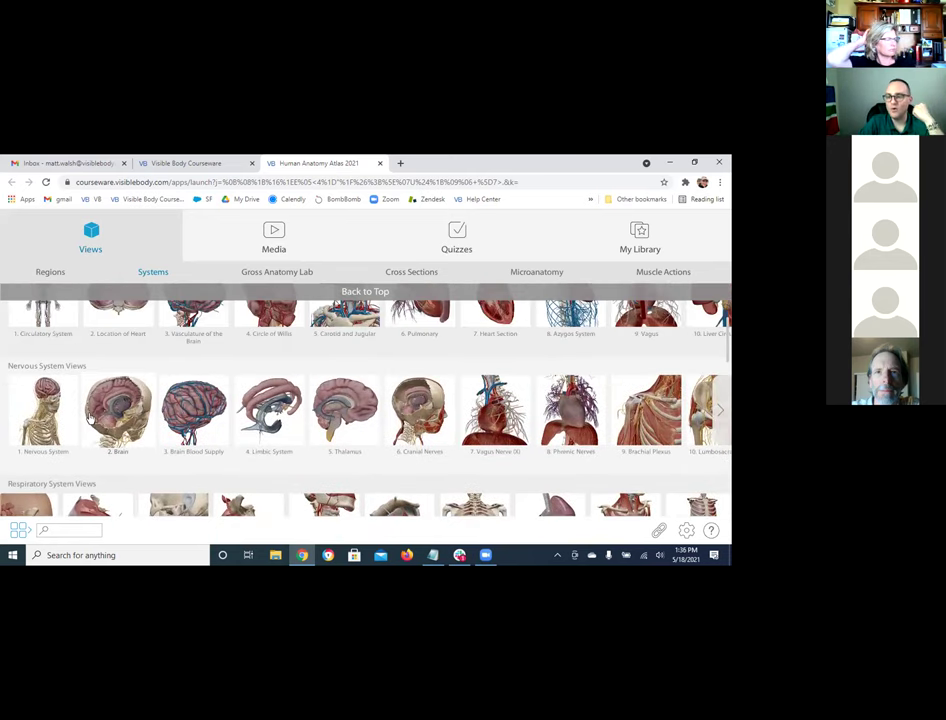
scroll(141, 435, up, 3)
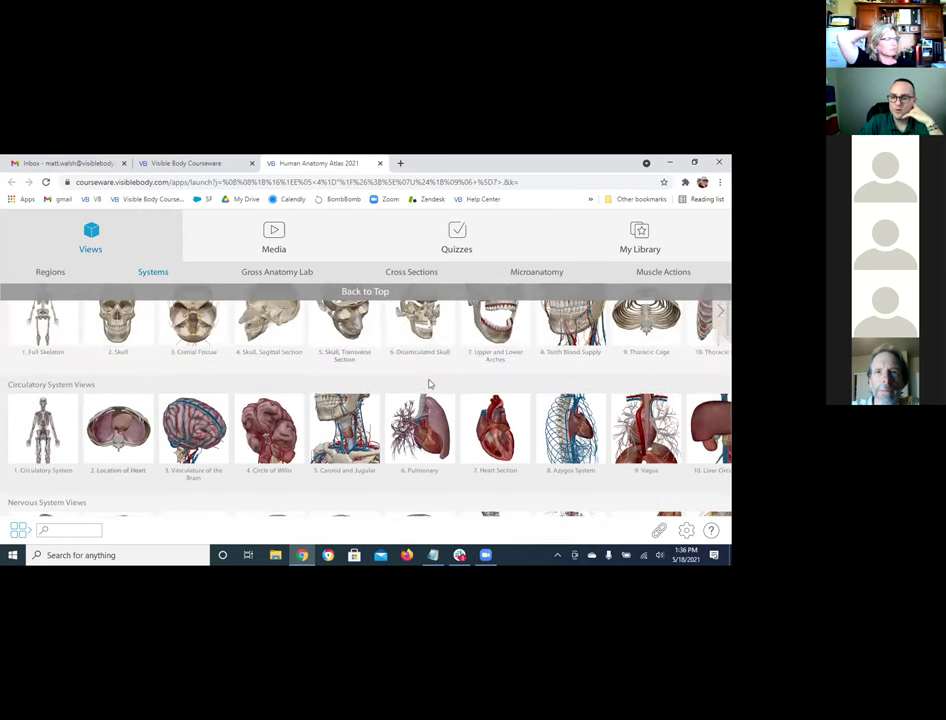
scroll(173, 407, up, 1)
scroll(172, 408, down, 3)
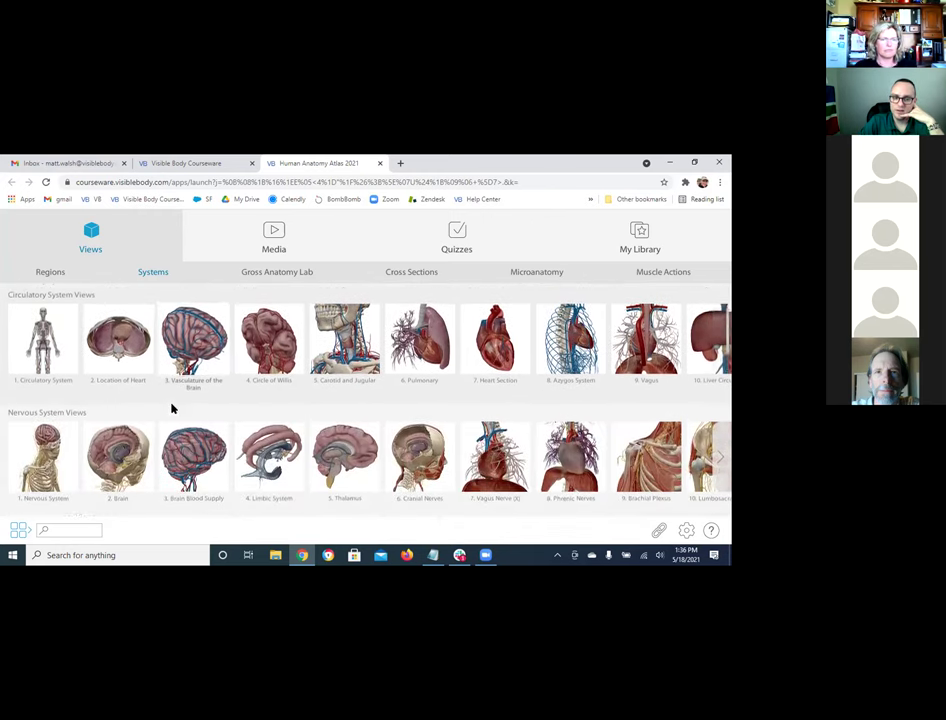
scroll(172, 408, down, 5)
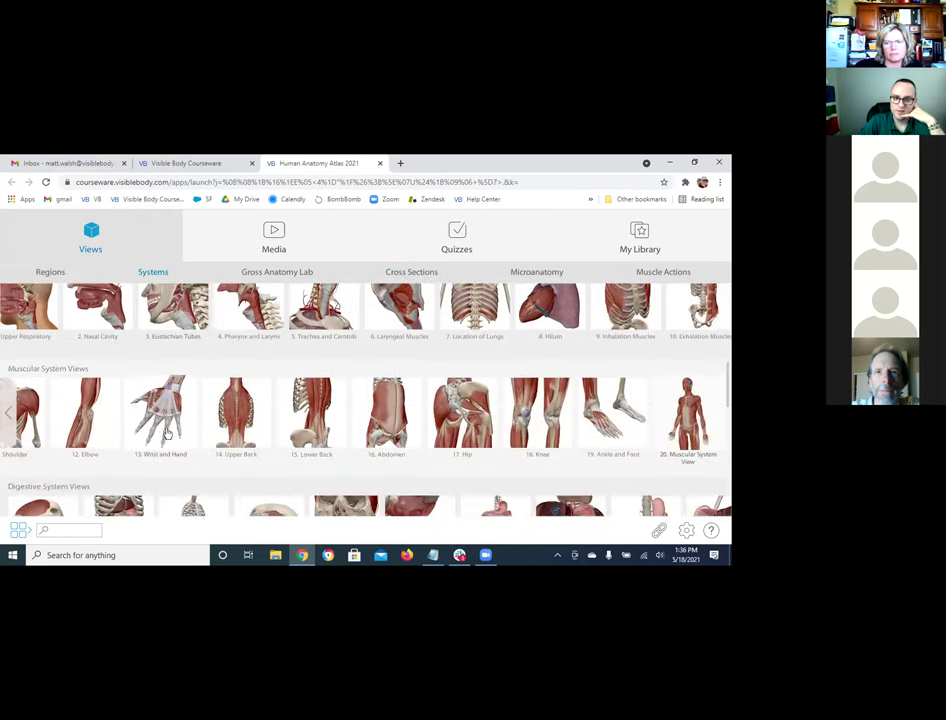
click(35, 409)
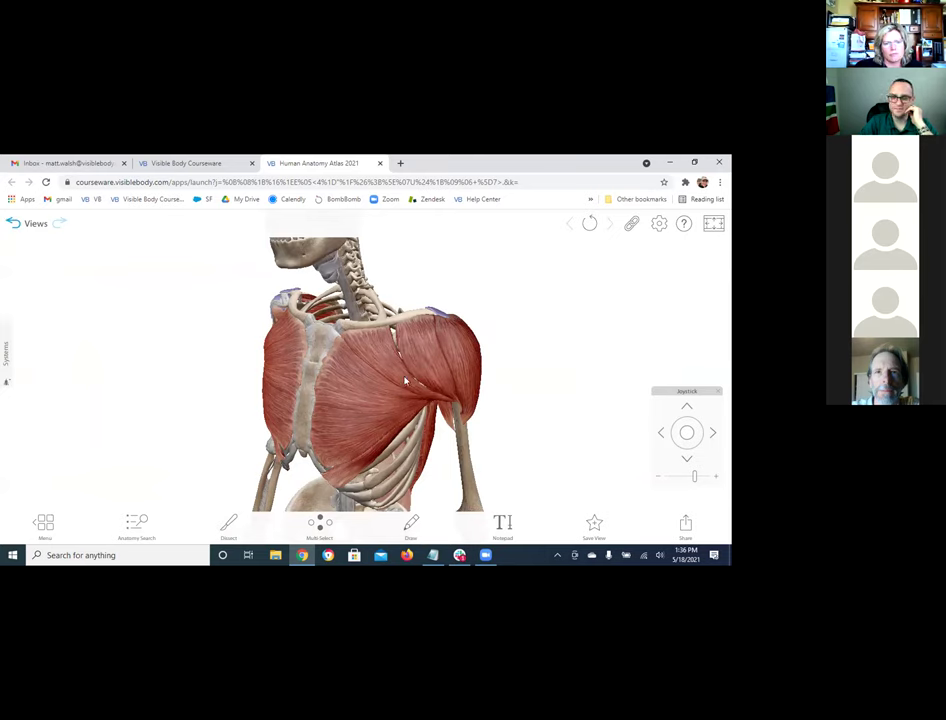
- Select the left pectoralis major's sternocostal head and move the on-screen joystick away from the Selected Structure information
click(370, 378)
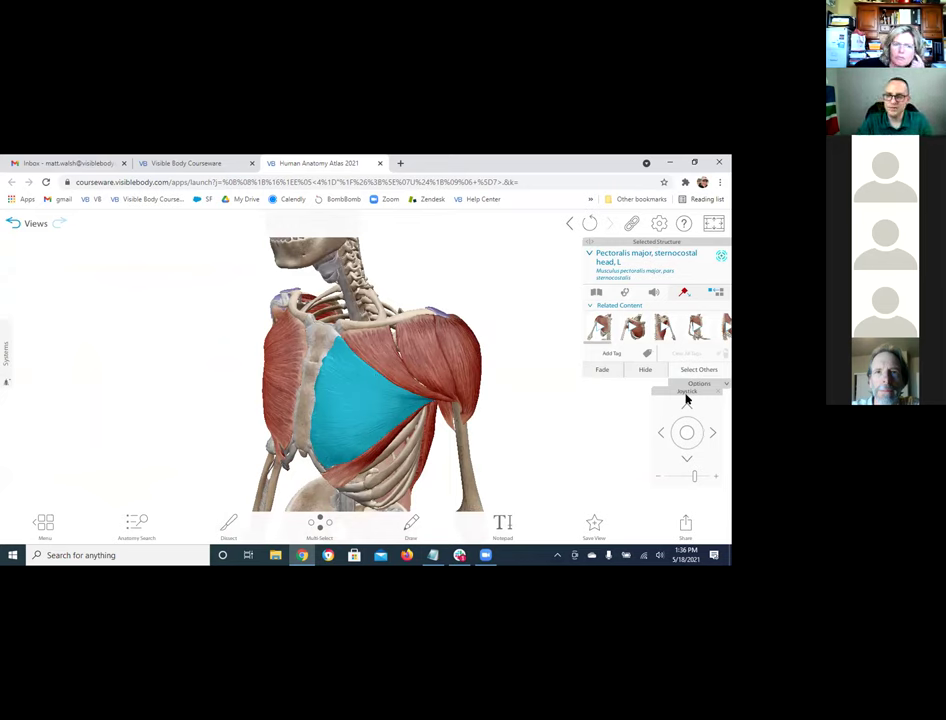
drag(673, 397, 91, 258)
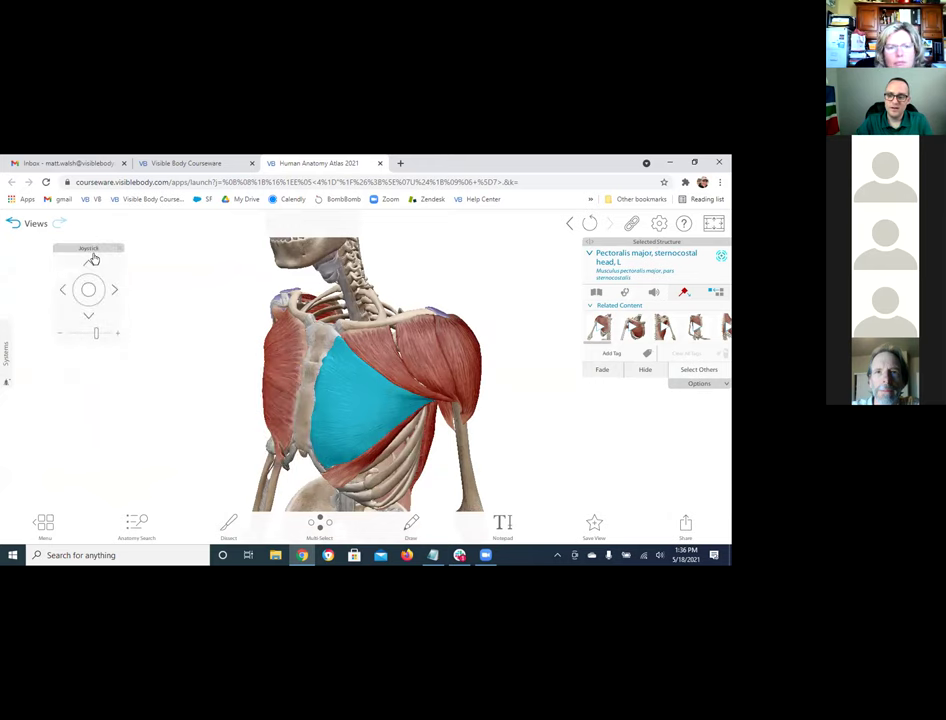
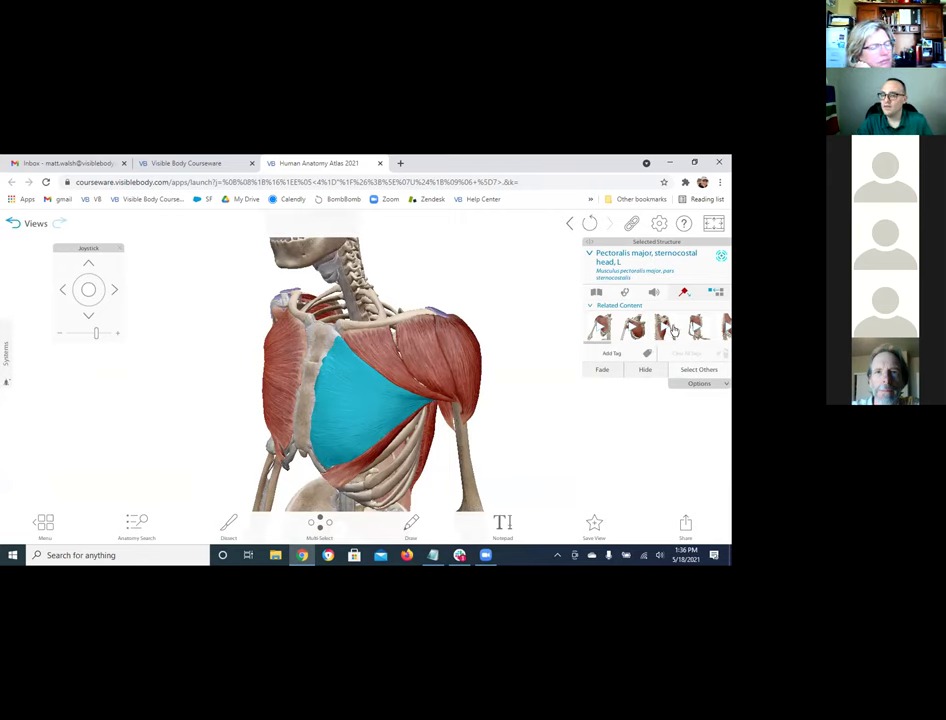
- Open the related chest view with nerves, vessels and lymphatics, and select the right pectoralis major's sternocostal head there
drag(703, 331, 621, 328)
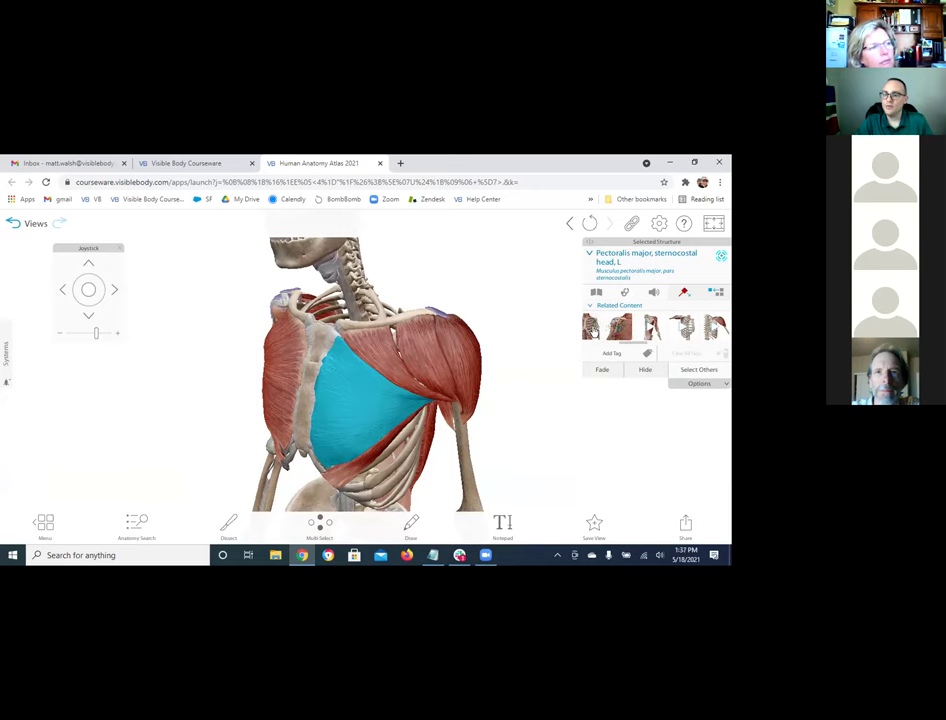
click(615, 327)
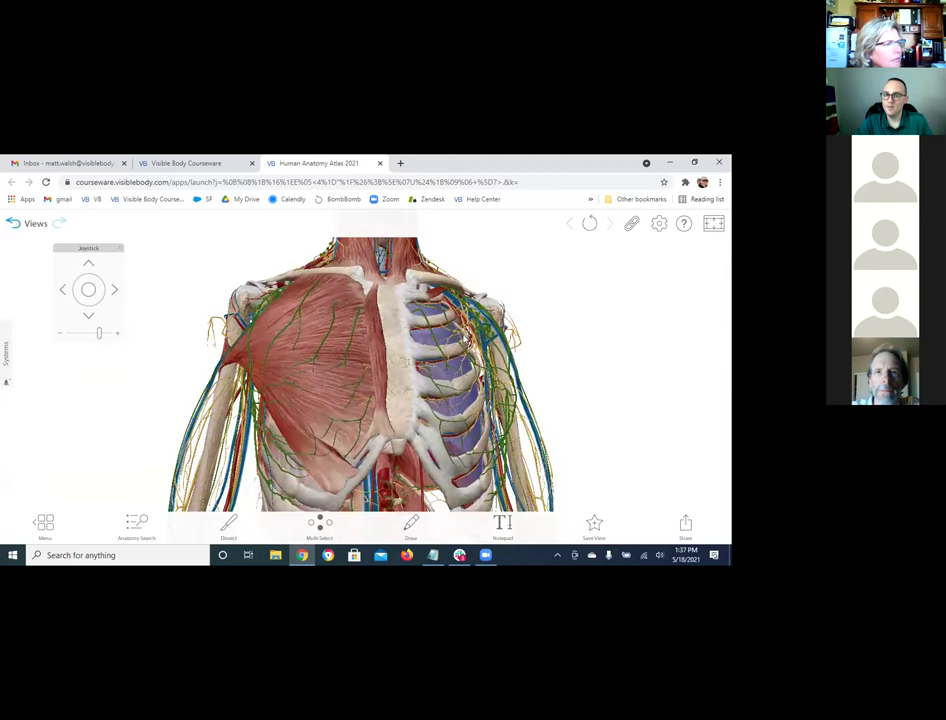
click(336, 311)
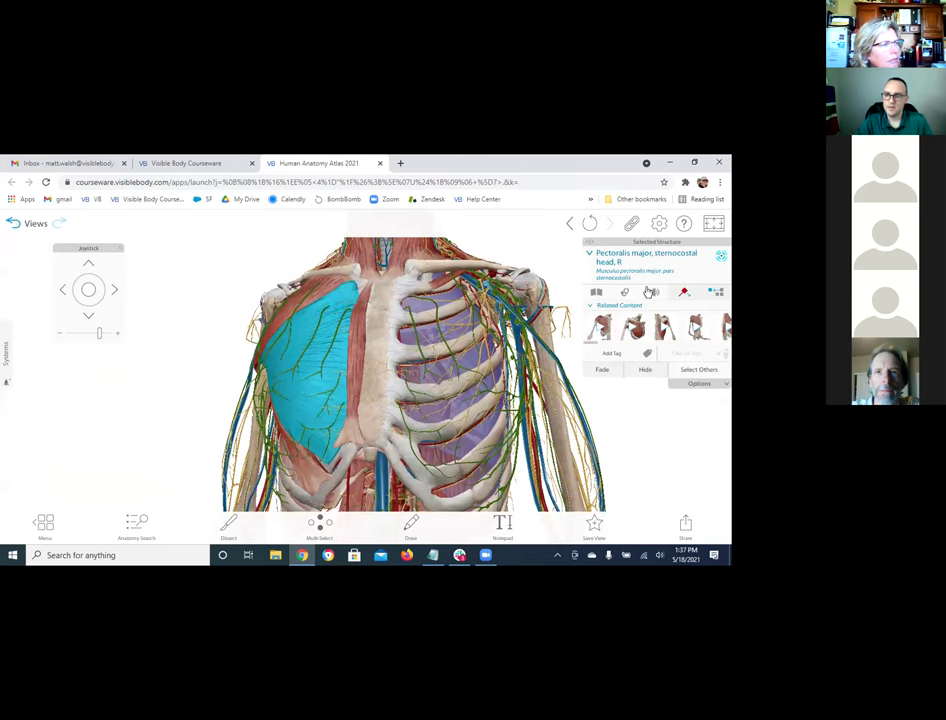
- Read the right sternocostal head's definition and its Muscular Dystrophy pathology entry, closing each after viewing
click(597, 292)
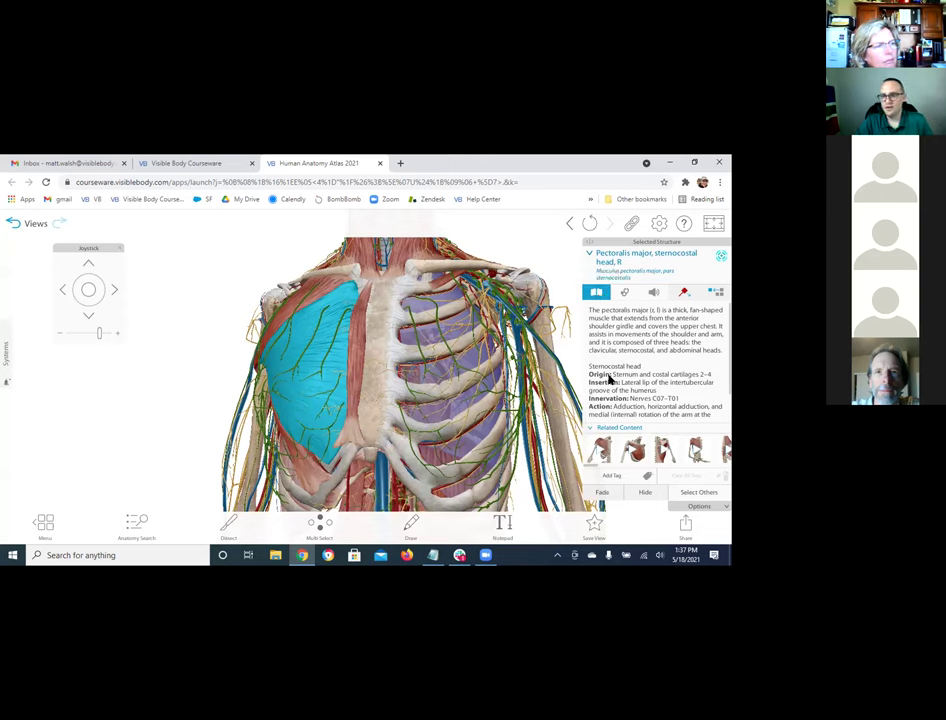
click(598, 292)
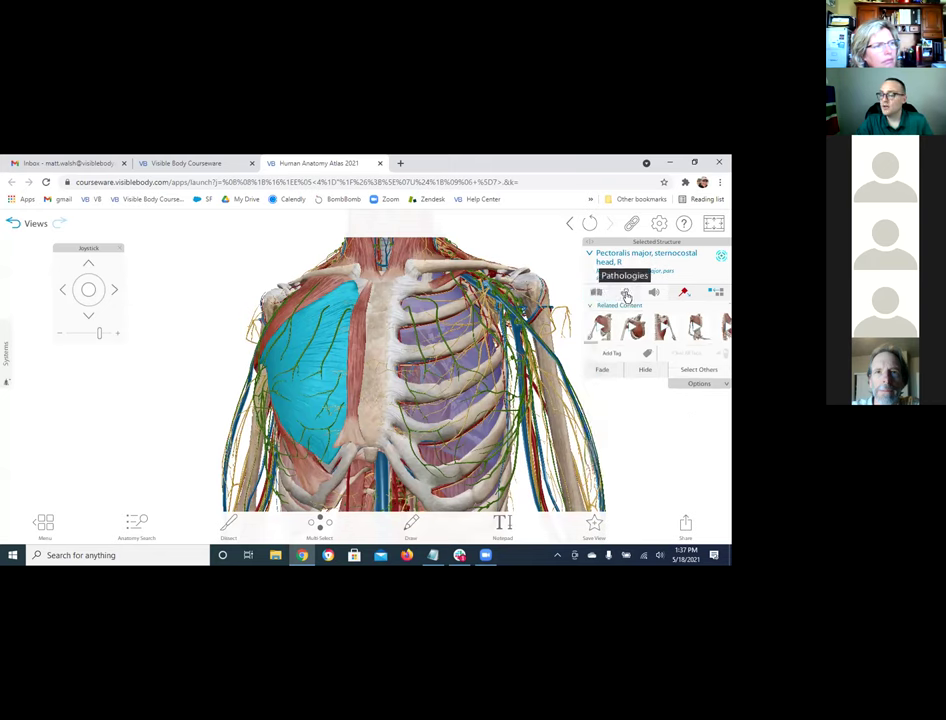
click(626, 293)
click(622, 311)
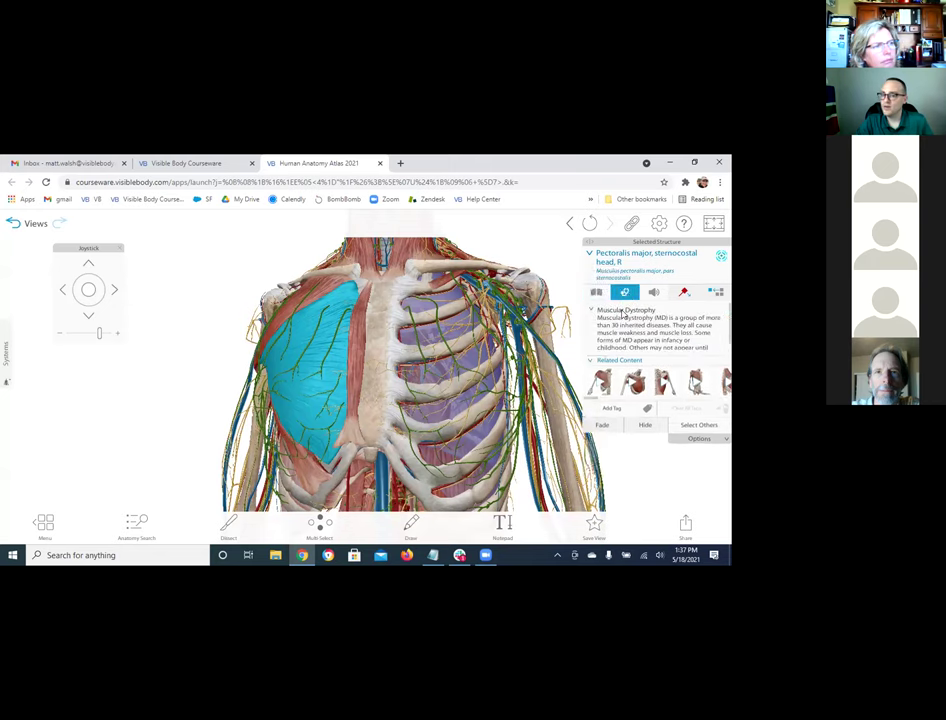
click(622, 311)
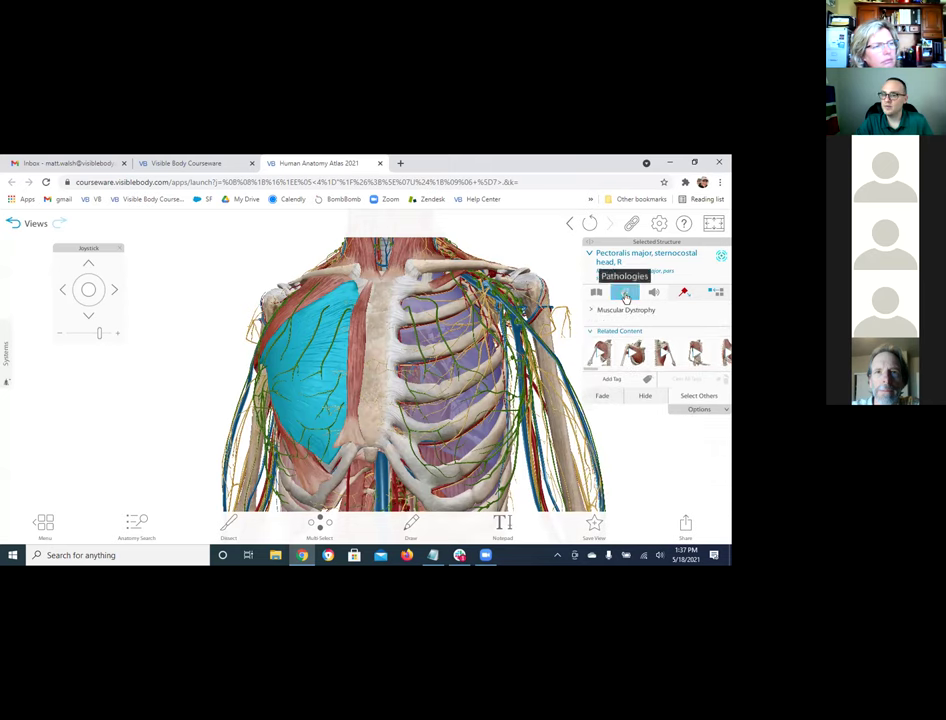
click(625, 292)
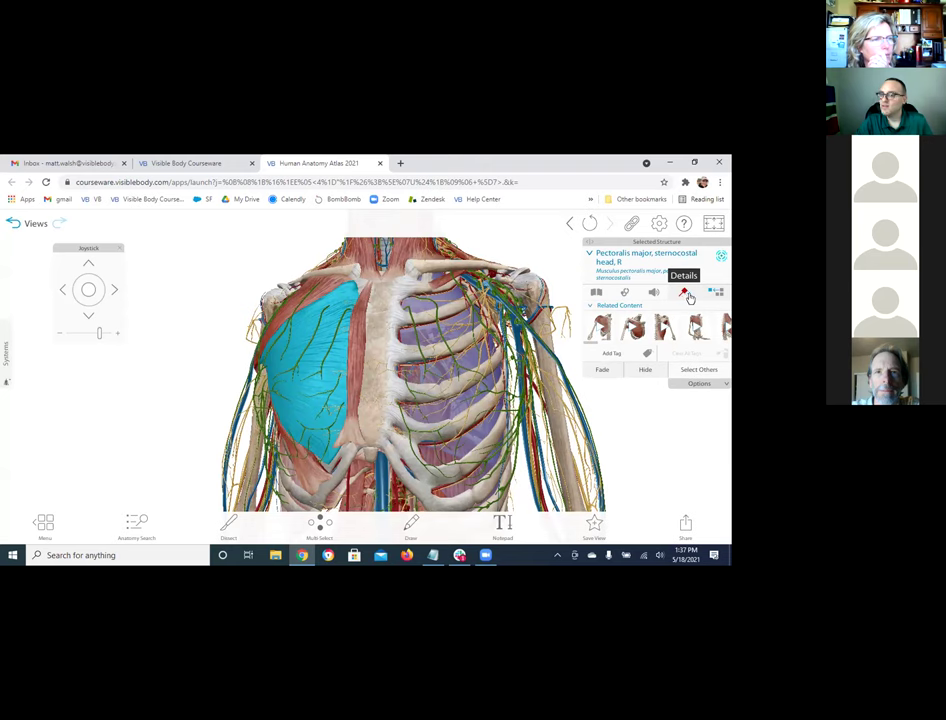
- Open the right pectoralis major sternocostal head's details and view its costal cartilages origin and the thoracoacromial pectoral branch in its blood supply
click(380, 325)
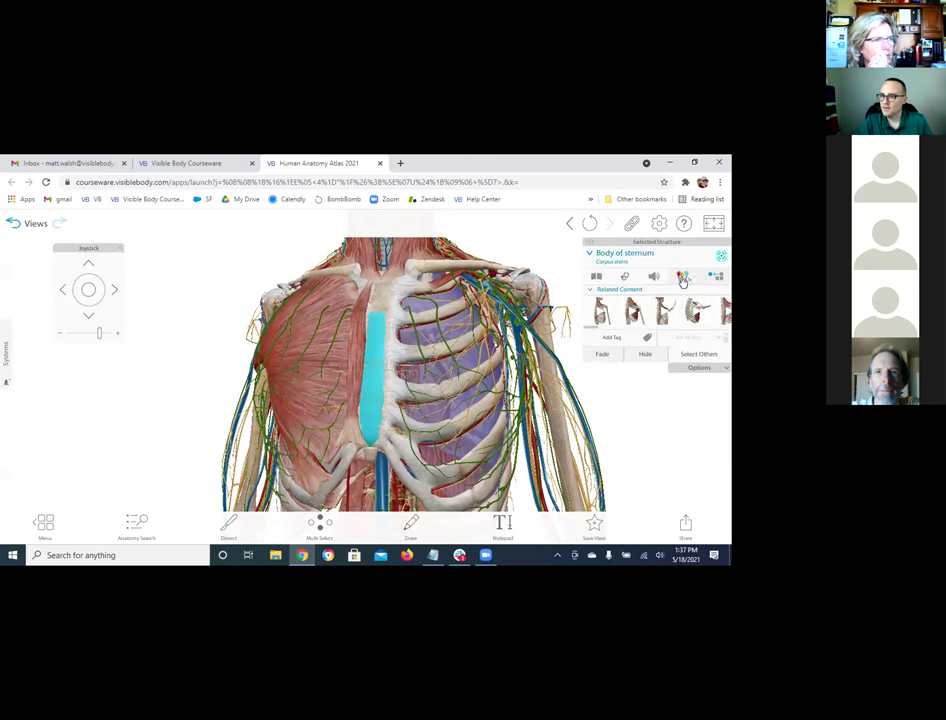
click(683, 277)
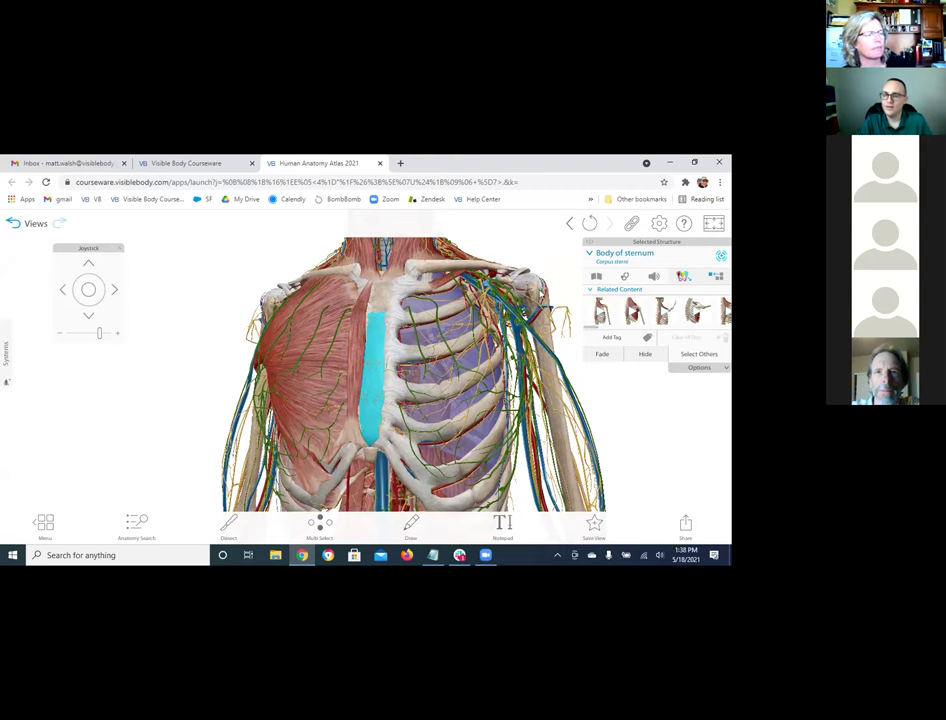
click(333, 333)
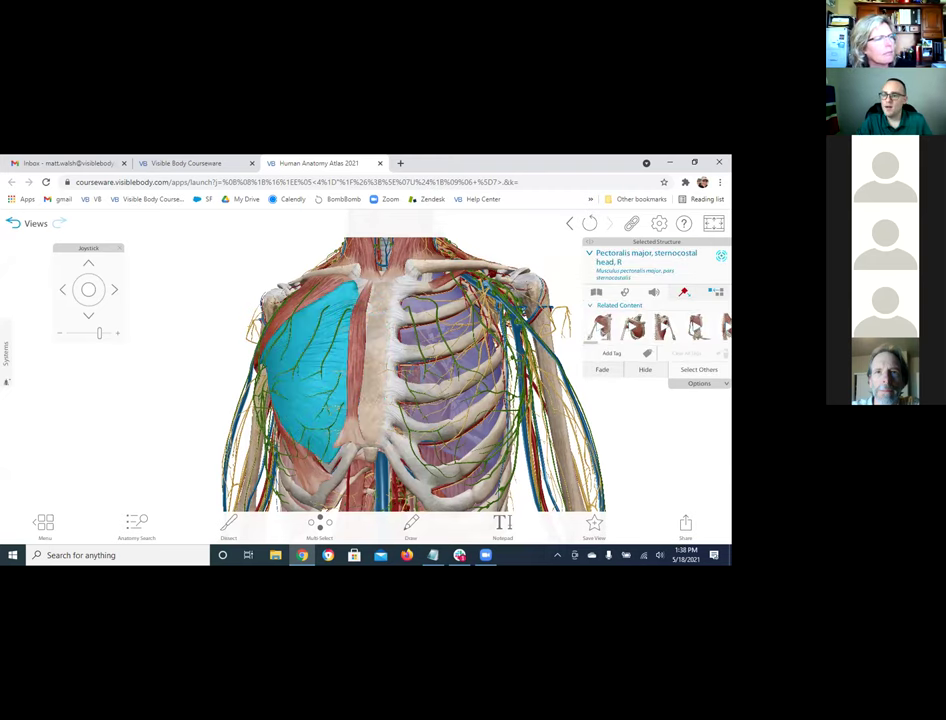
click(679, 291)
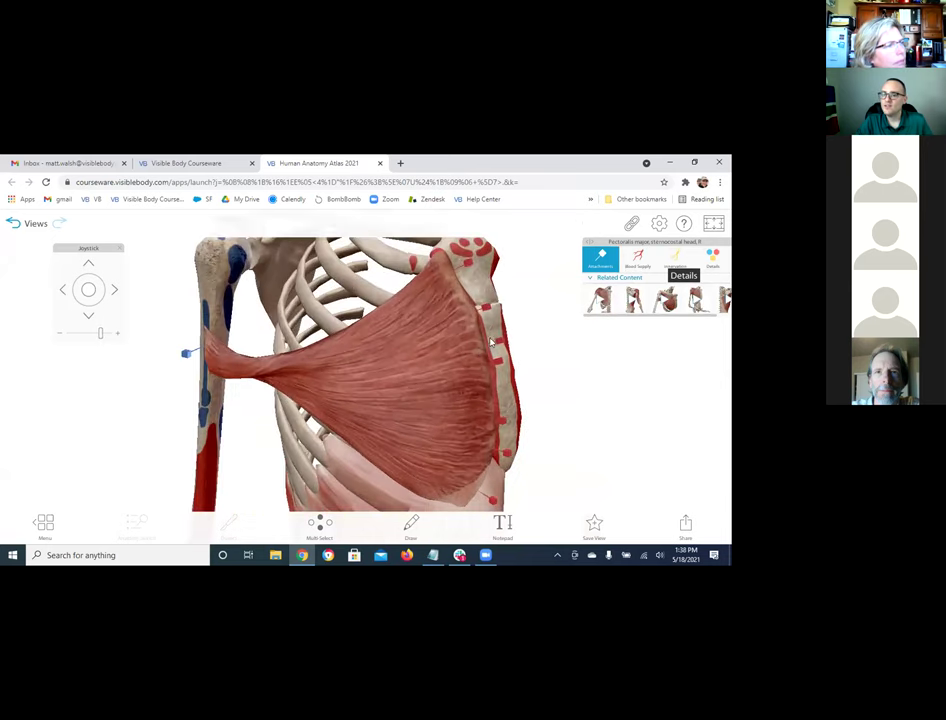
click(484, 316)
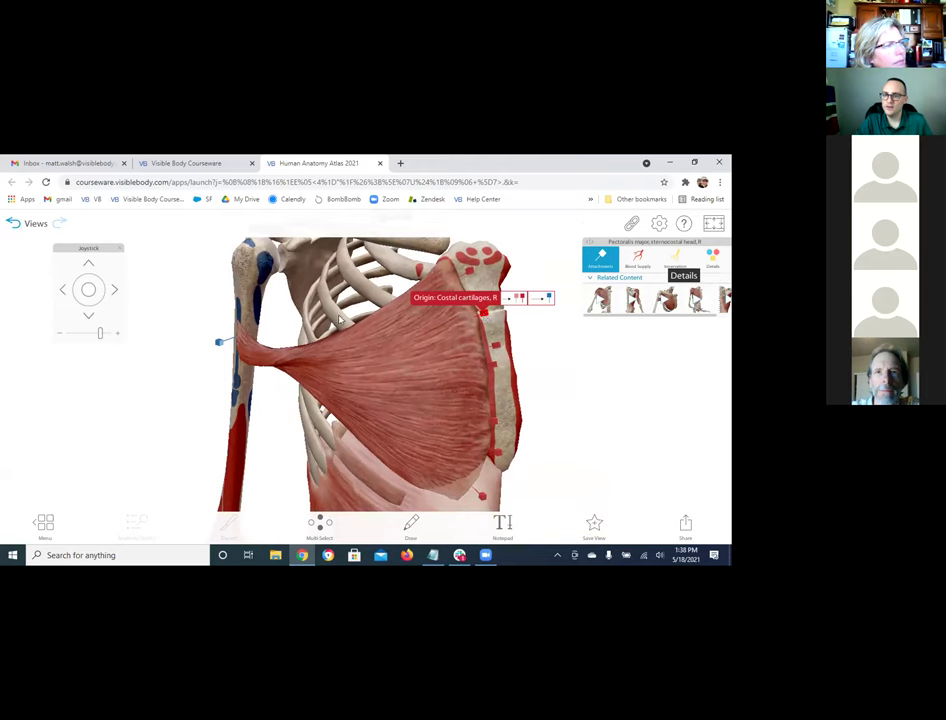
click(640, 262)
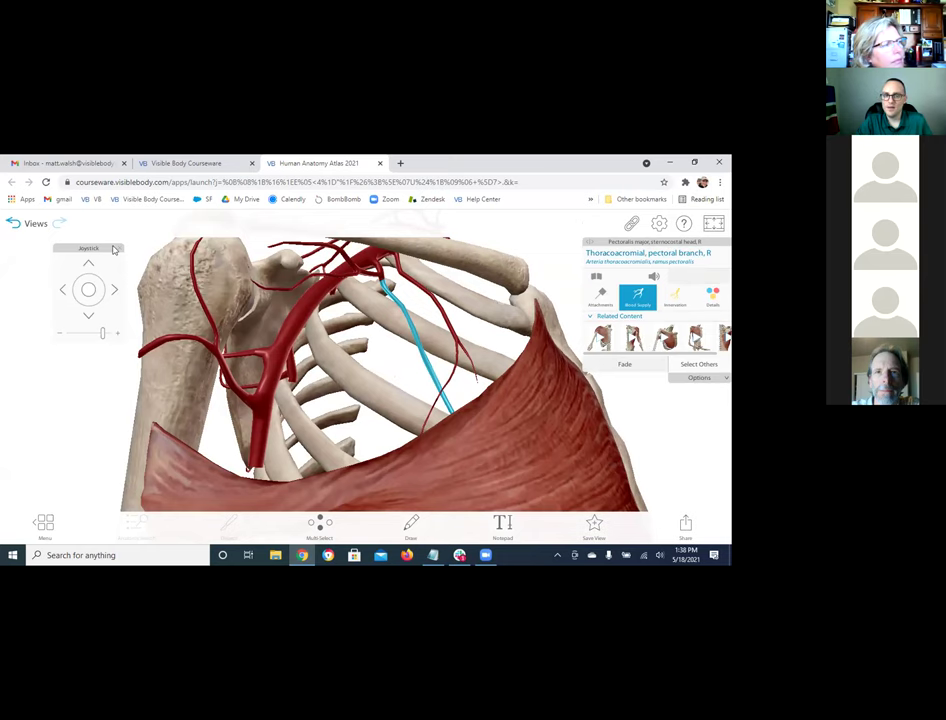
click(313, 258)
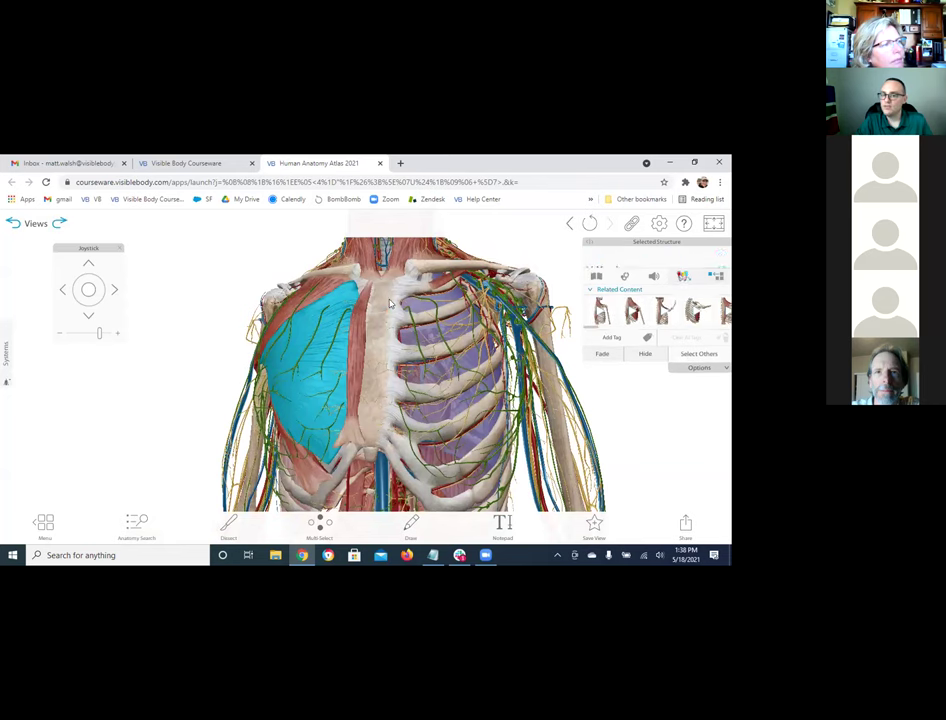
- Open the body of sternum's details from the chest view and identify its third and fourth costal notches among the bony landmarks
click(389, 300)
click(383, 357)
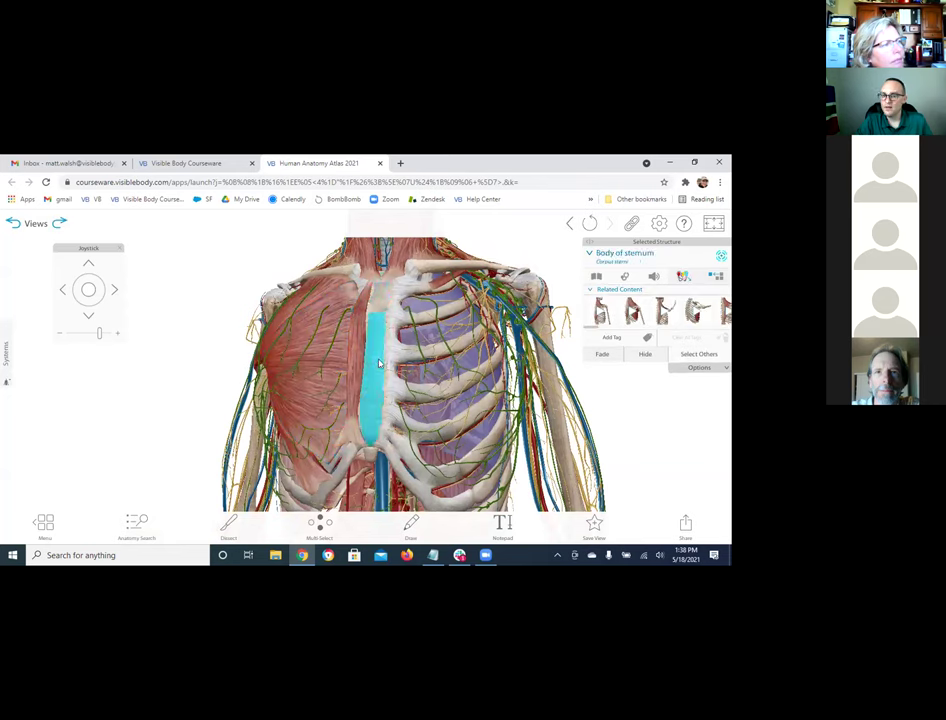
click(683, 277)
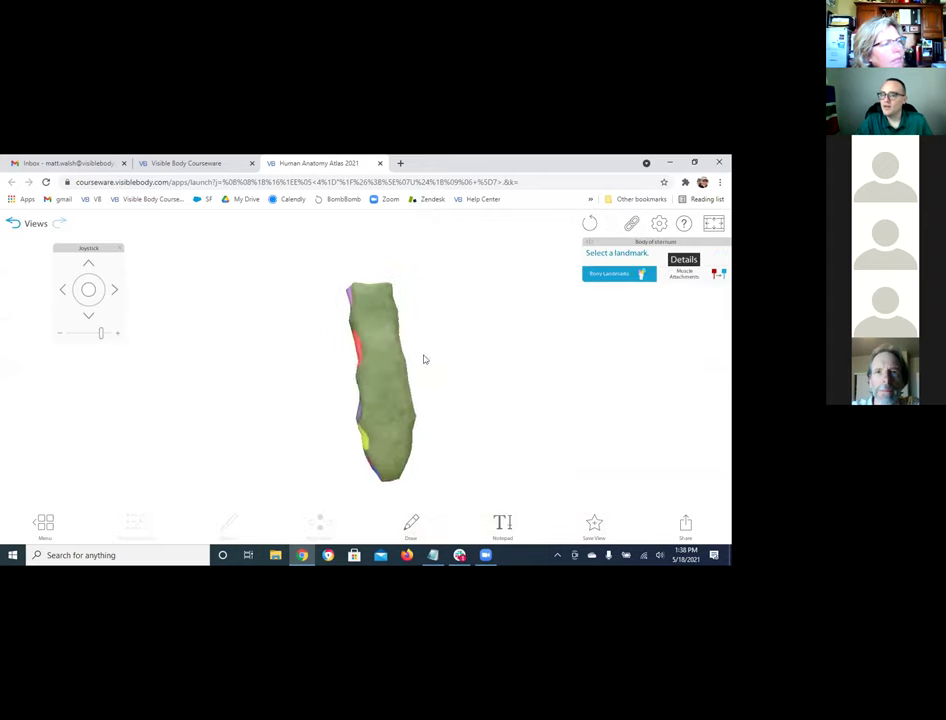
click(369, 347)
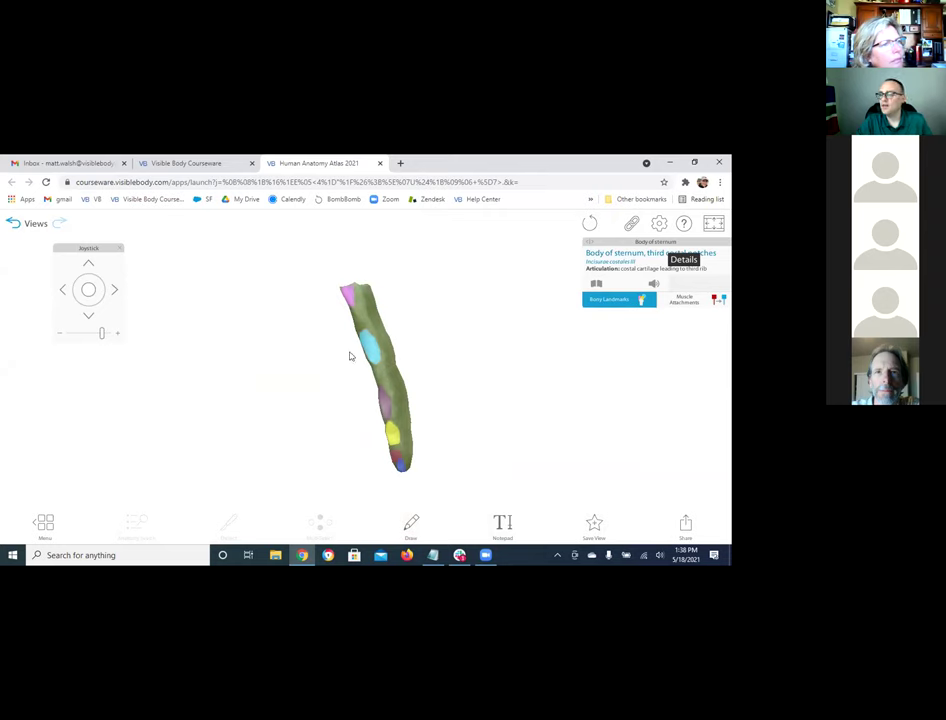
click(377, 352)
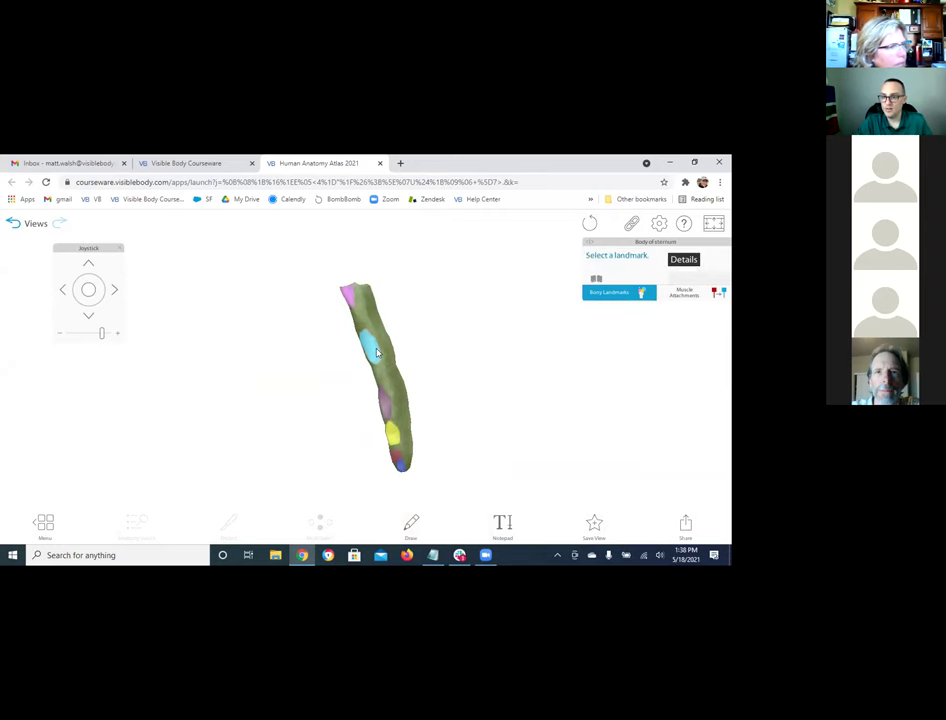
click(381, 400)
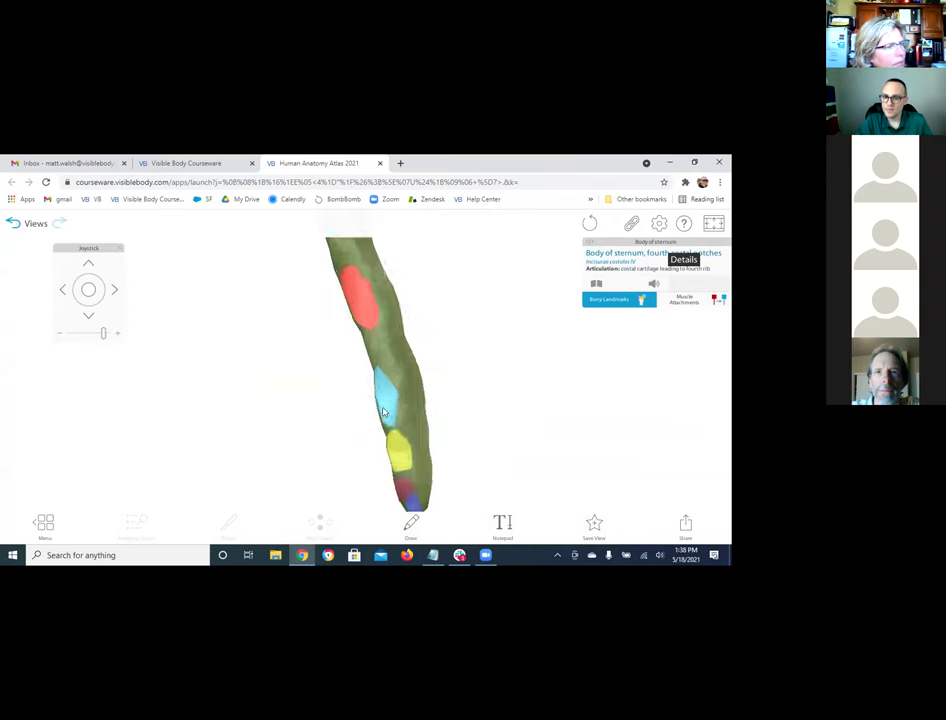
scroll(403, 393, down, 5)
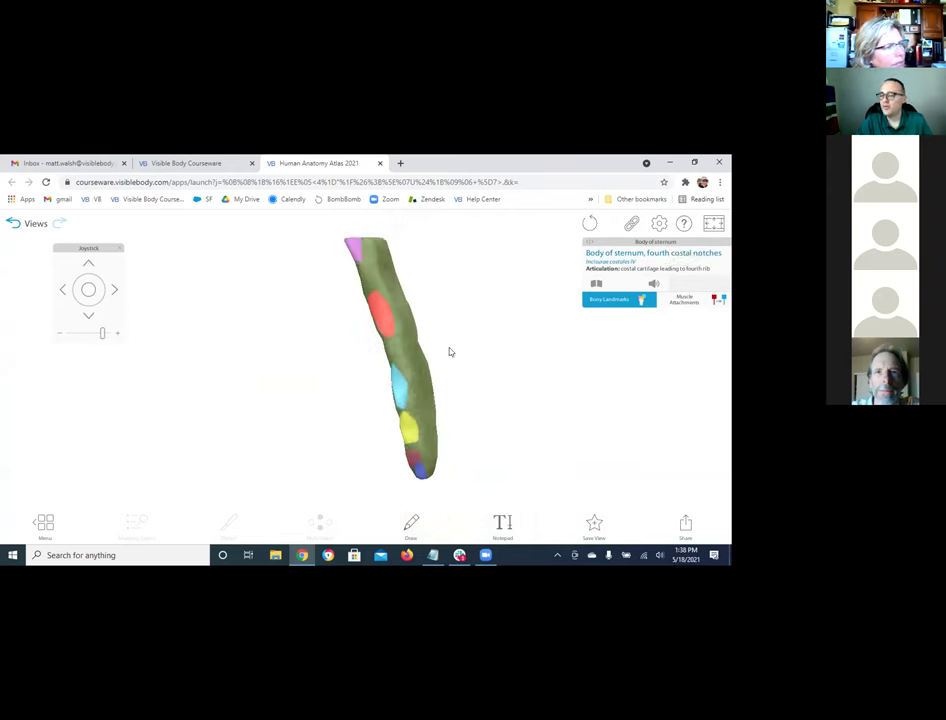
- Switch the sternum to its muscle attachments and show the right and left transversus thoracis at their origin pins
click(685, 299)
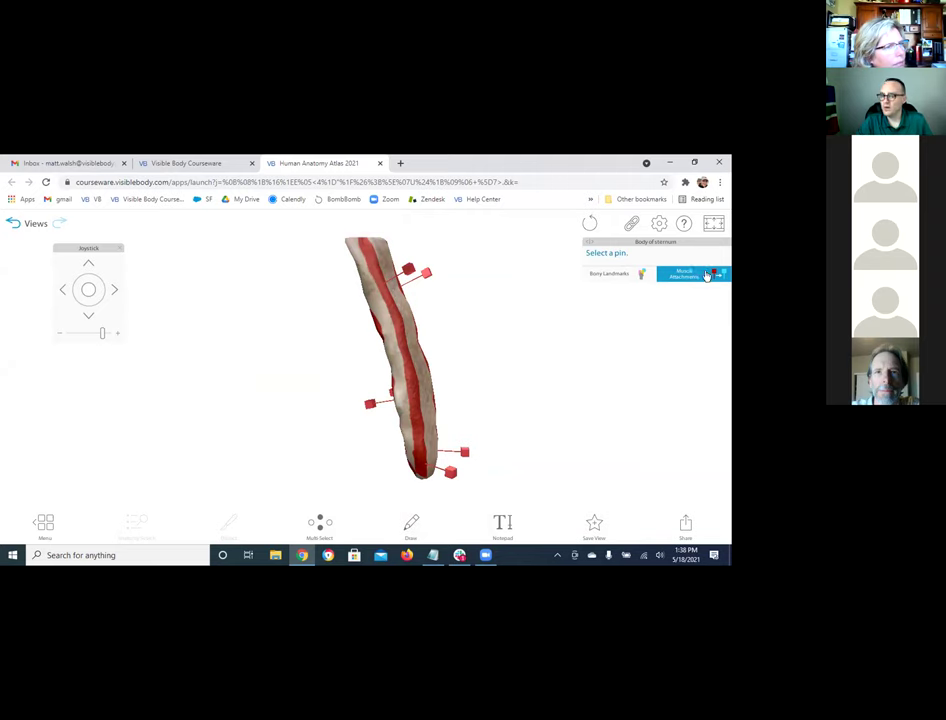
drag(392, 350, 377, 403)
click(377, 403)
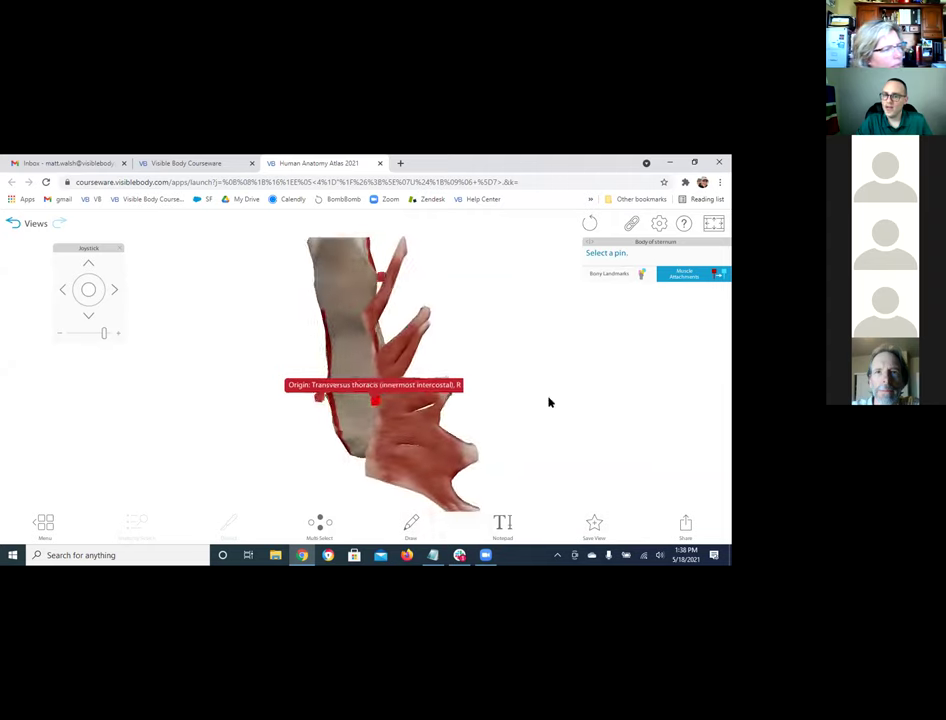
drag(313, 404, 440, 290)
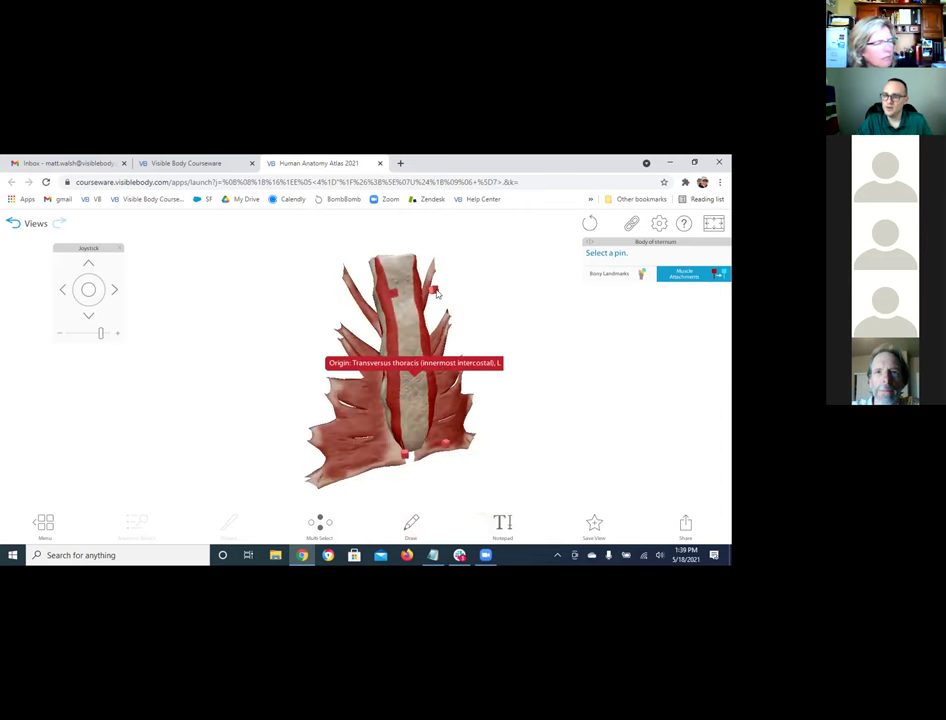
- Show both pectoralis major sternocostal heads and both external obliques at their sternum origin pins, and return to the chest view
click(436, 292)
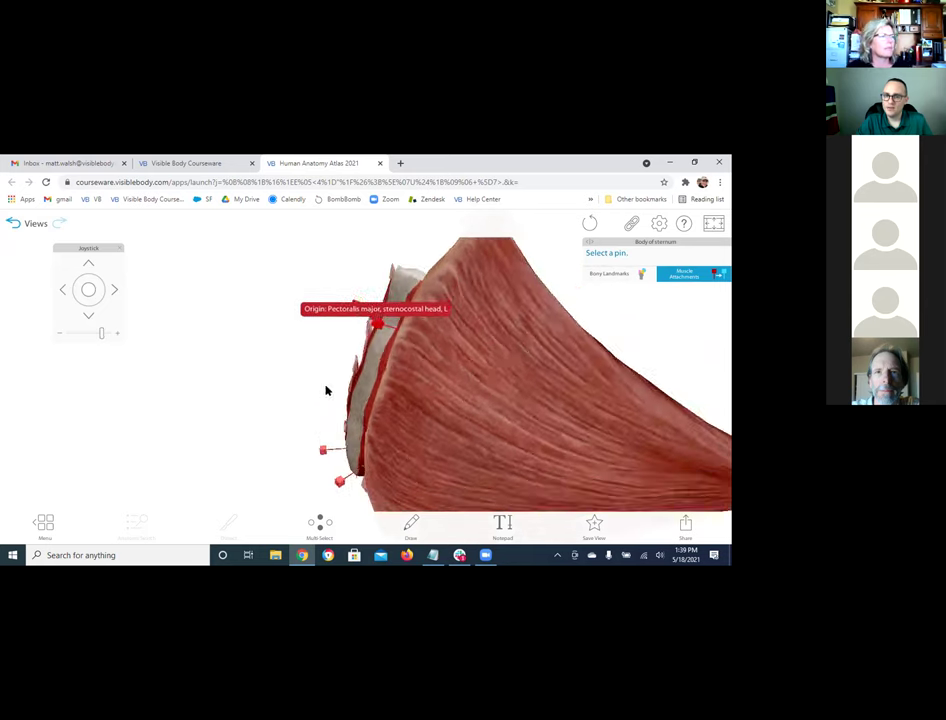
click(362, 290)
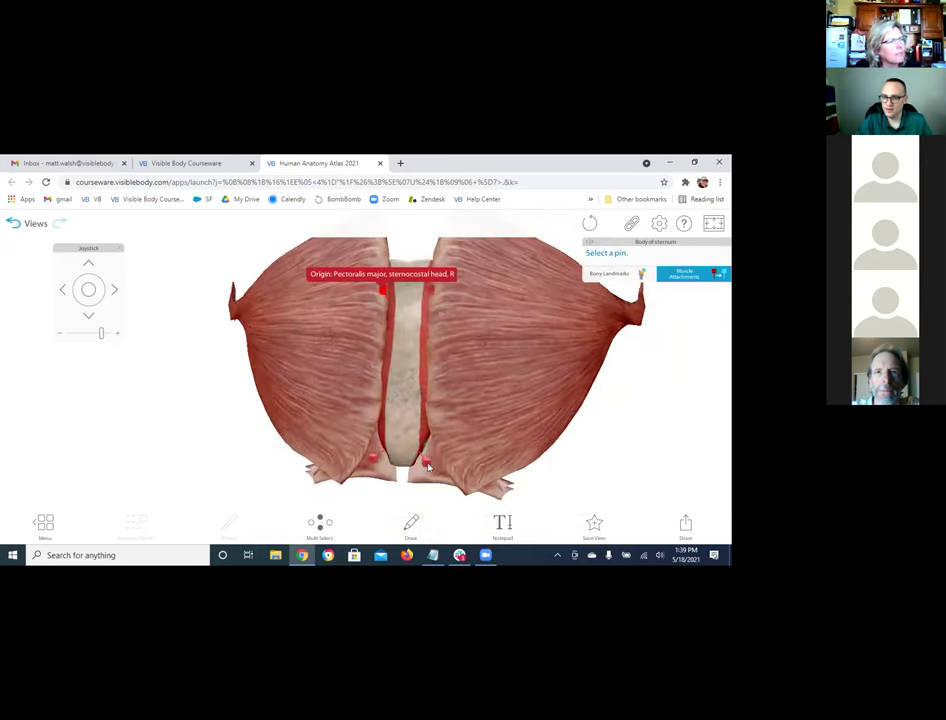
click(426, 463)
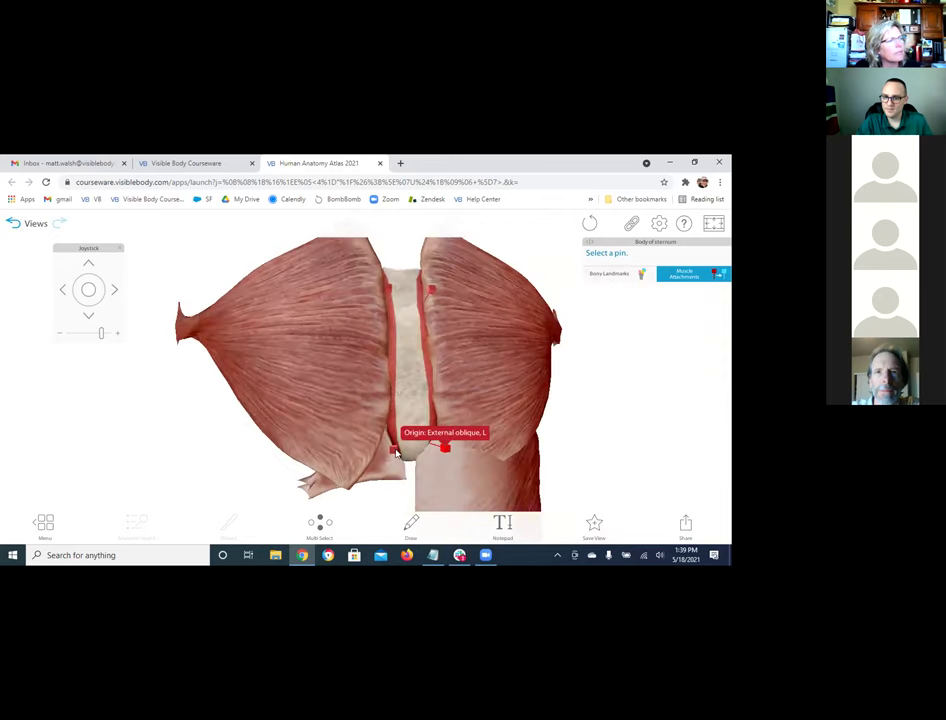
click(444, 447)
drag(447, 449, 478, 434)
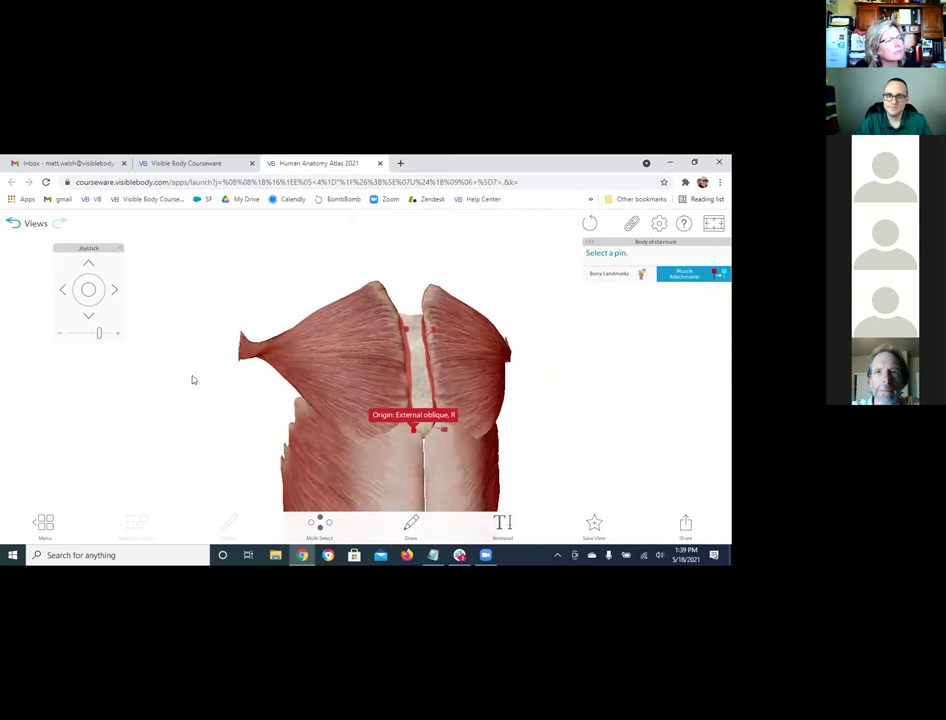
click(15, 224)
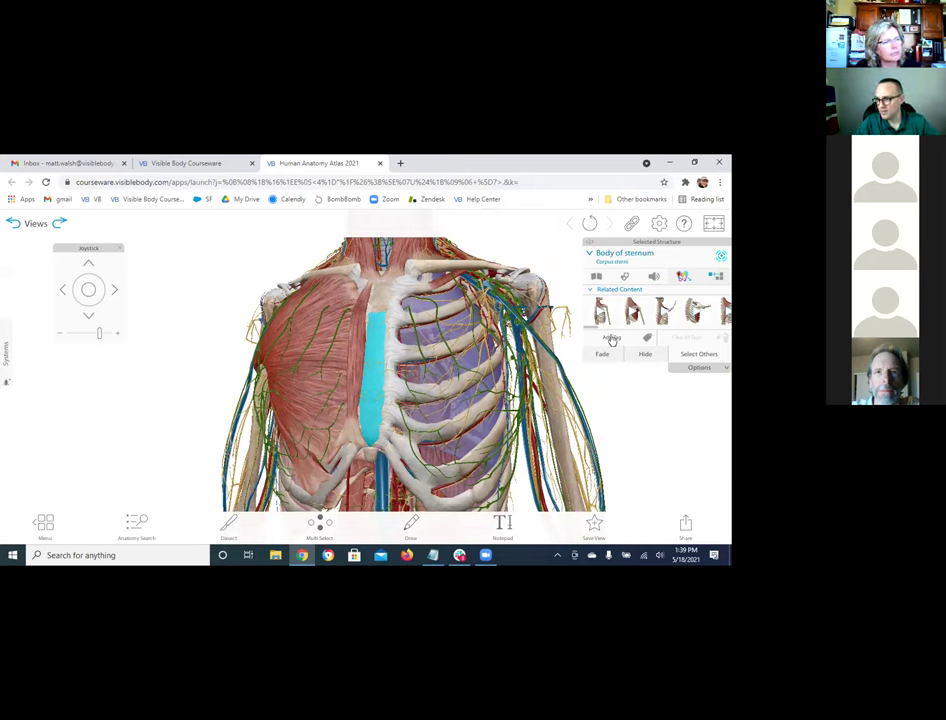
- Add a tag to the right pectoralis major's sternocostal head, move the joystick out of the way, and reposition the tag beside the neck
click(336, 315)
drag(336, 315, 443, 345)
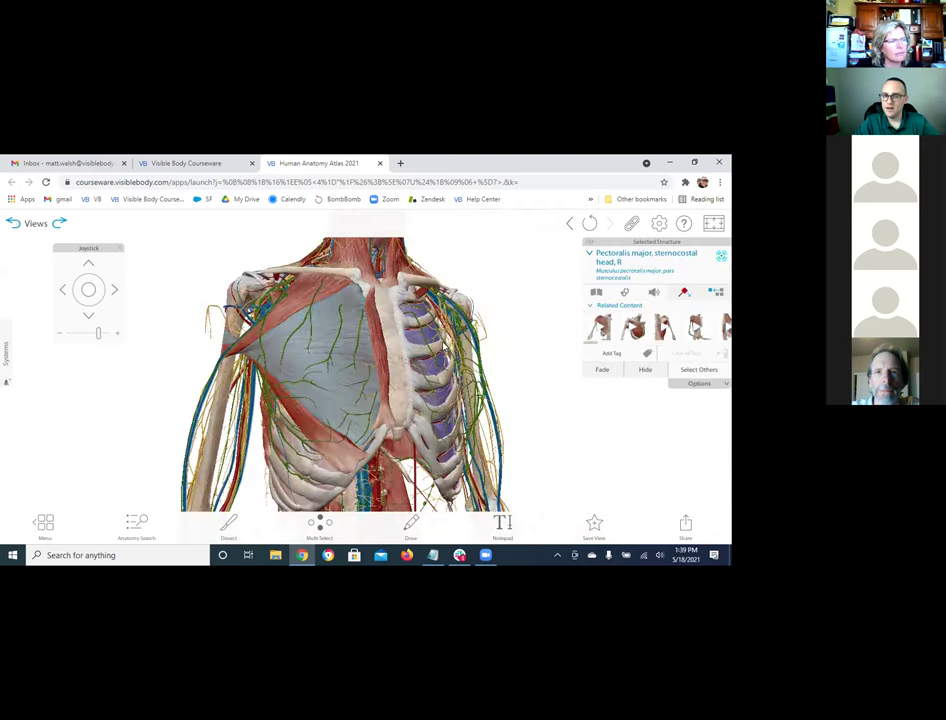
click(612, 354)
drag(97, 245, 56, 411)
drag(88, 265, 145, 258)
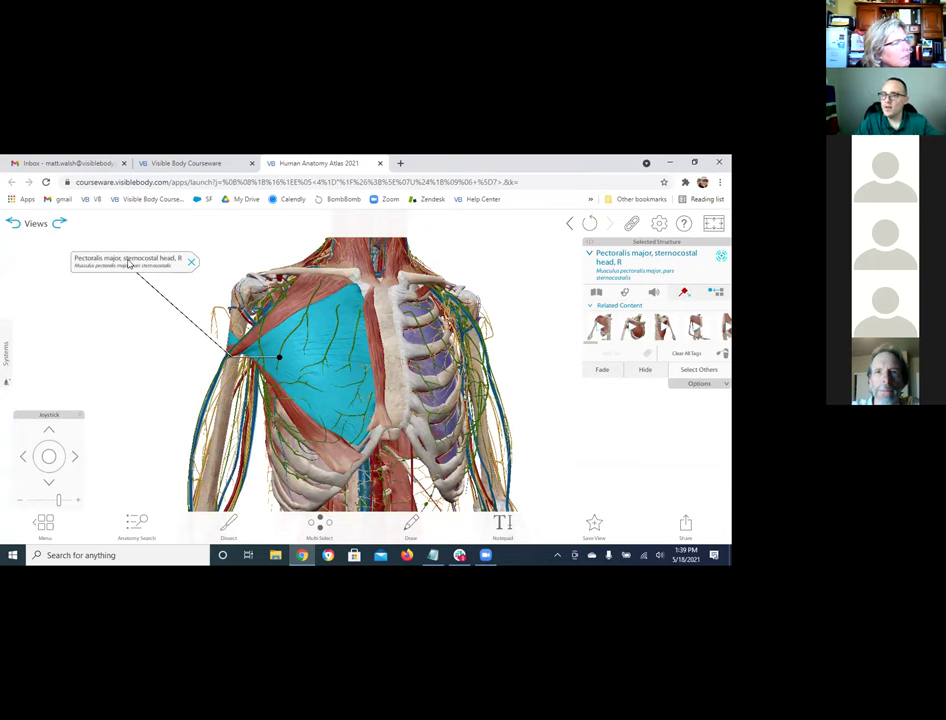
drag(143, 266, 518, 262)
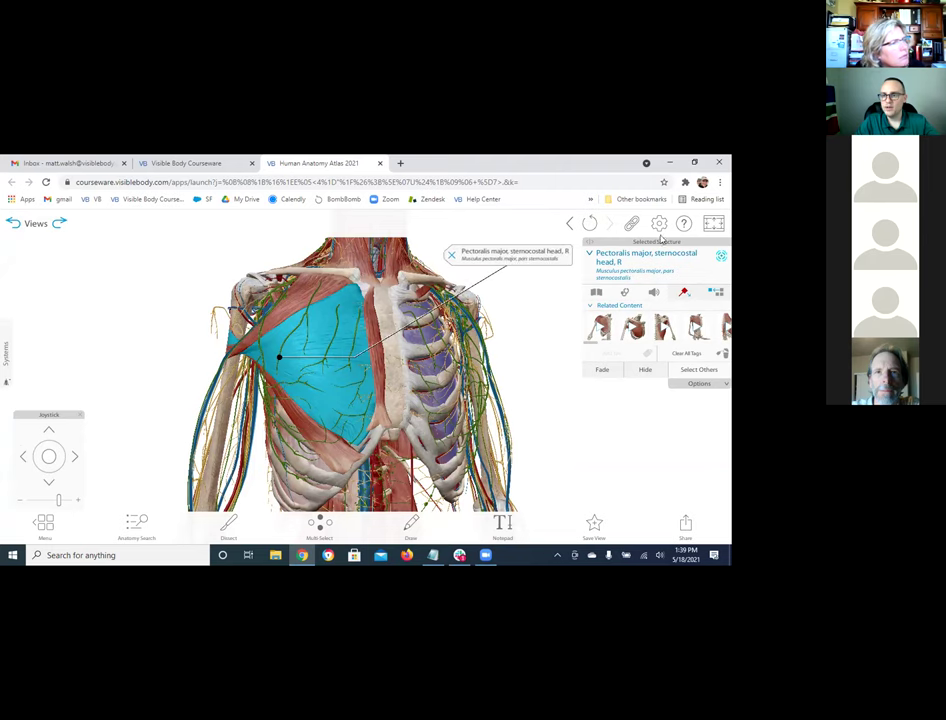
- Turn on Blank Tags in the settings and move the blank pectoralis tag to the empty area beside the right shoulder
click(659, 224)
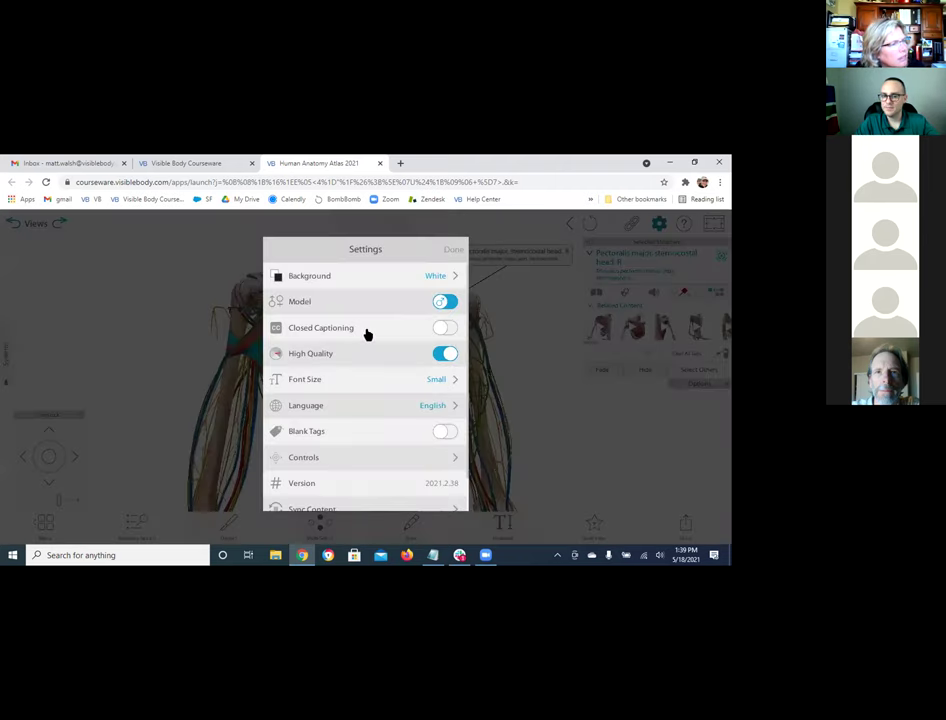
click(446, 434)
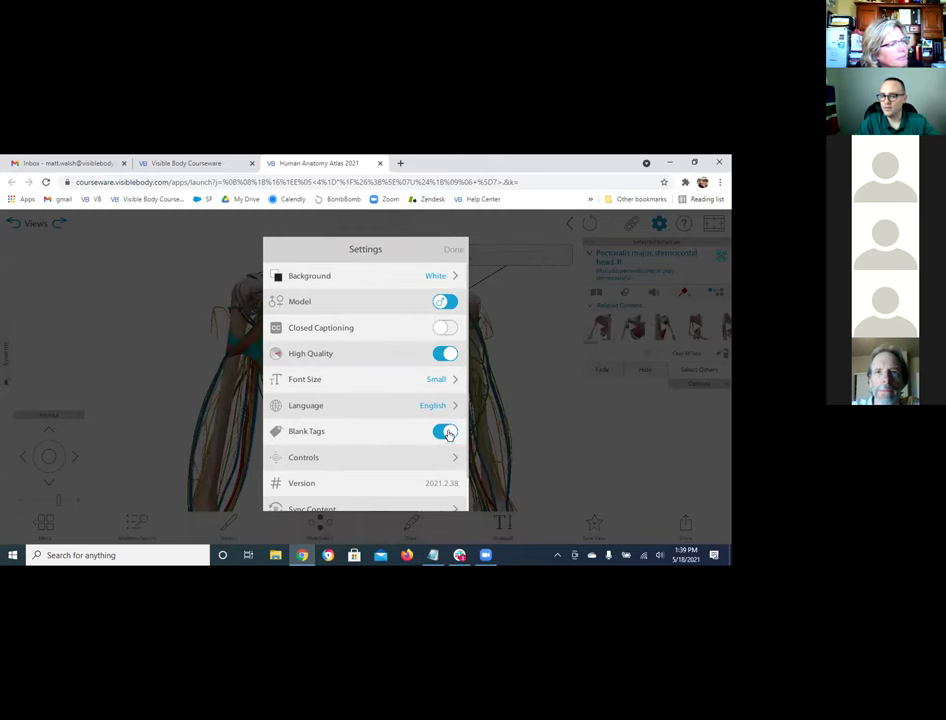
click(203, 269)
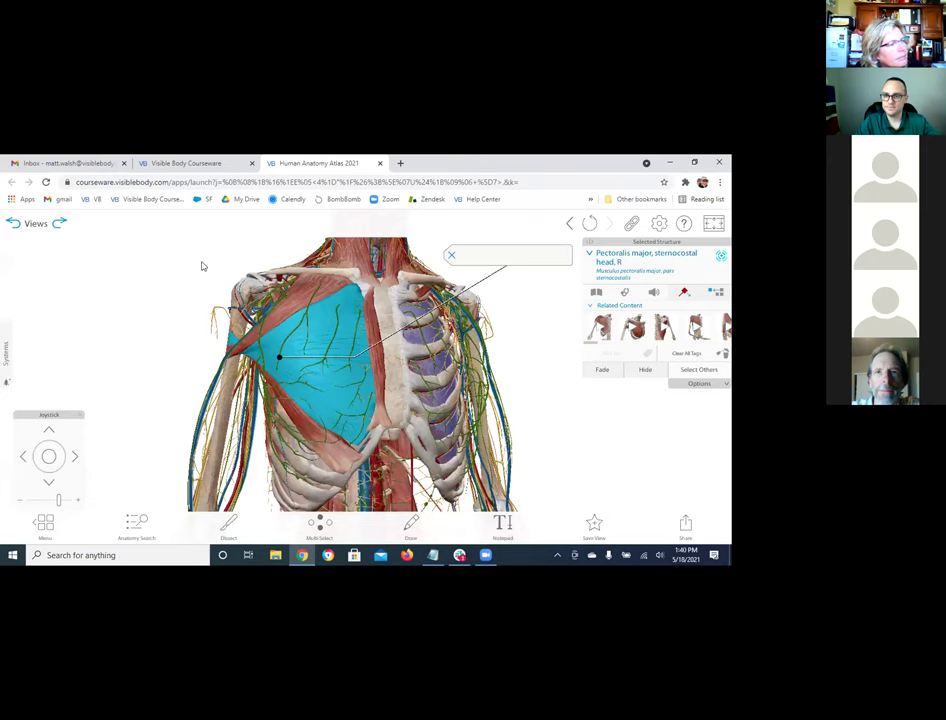
drag(463, 266, 125, 268)
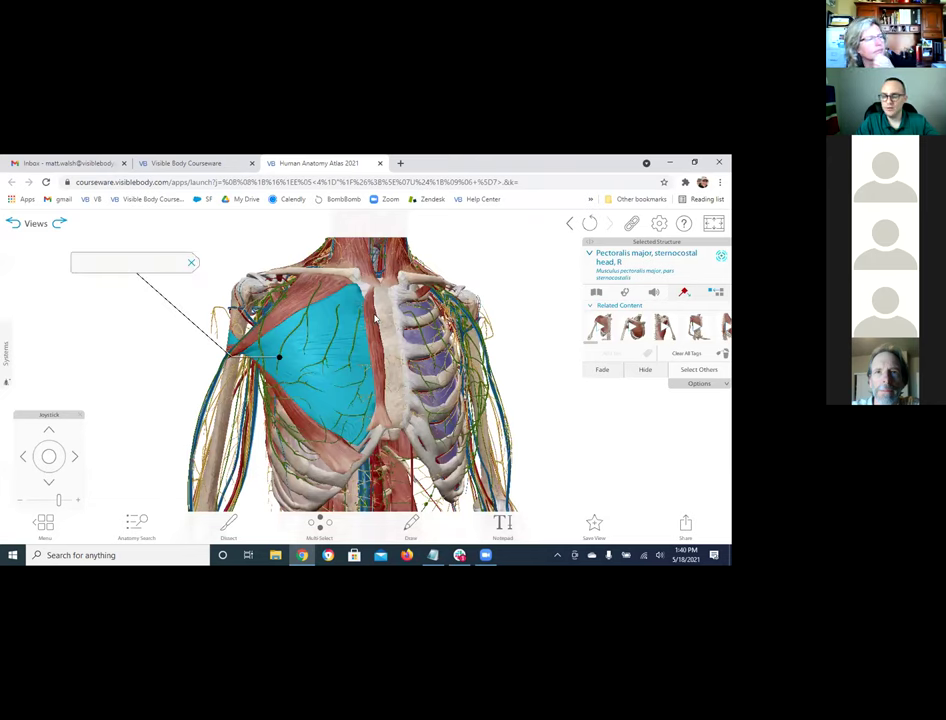
- Return to the main menu and browse the saved Favorites and Tours in My Library
click(45, 523)
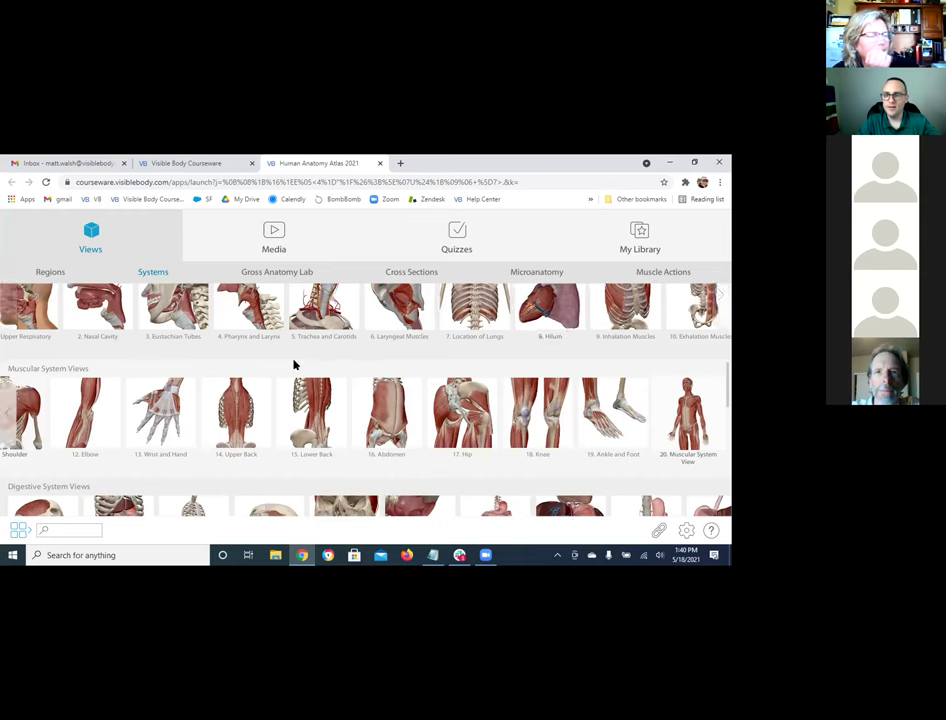
click(643, 233)
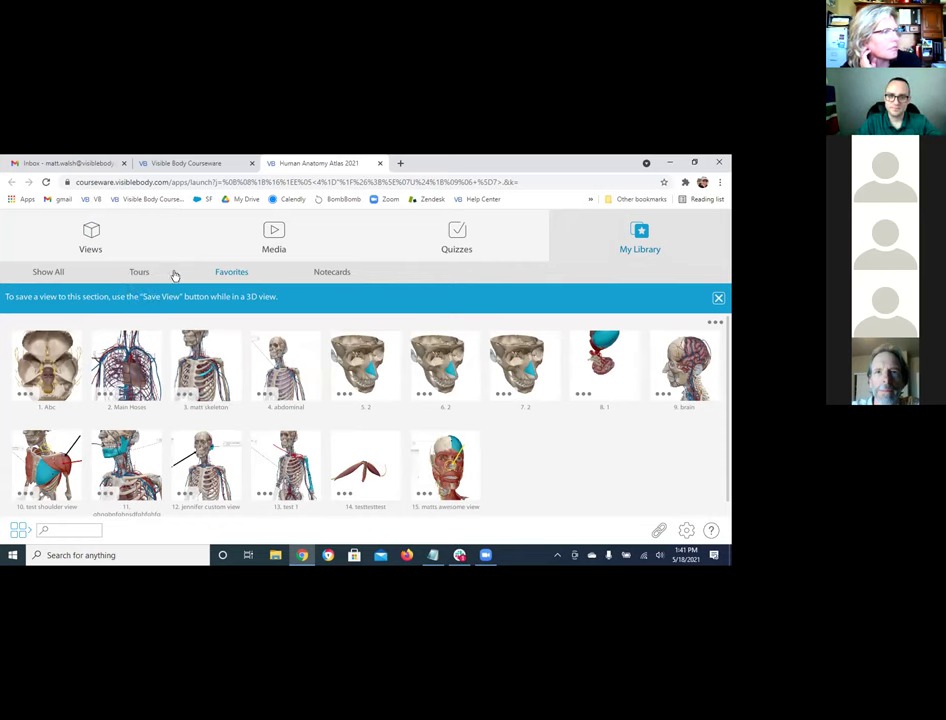
click(148, 276)
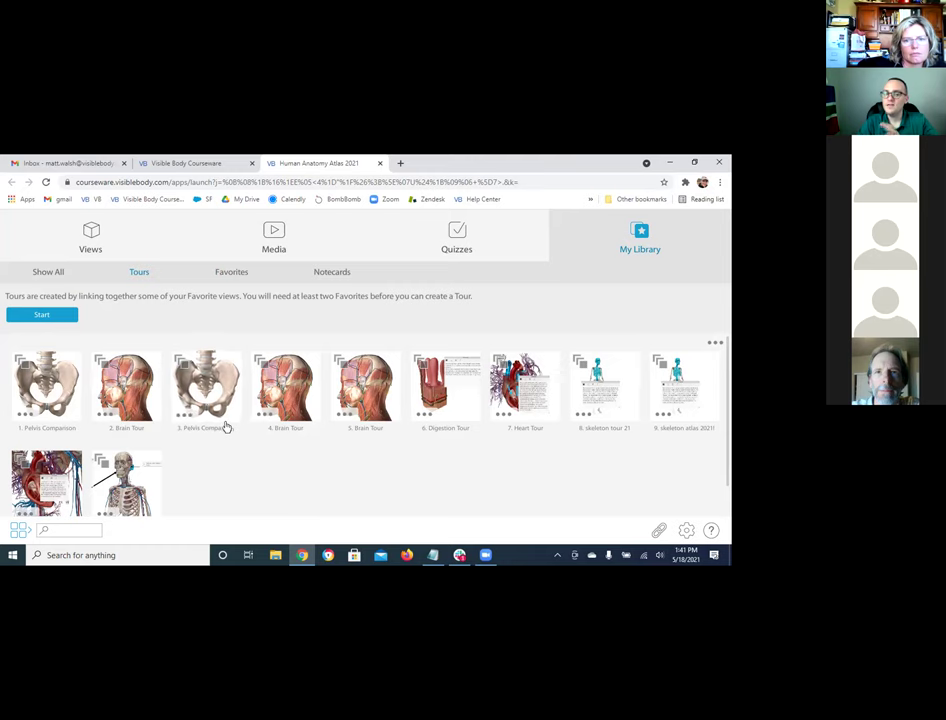
scroll(264, 445, down, 1)
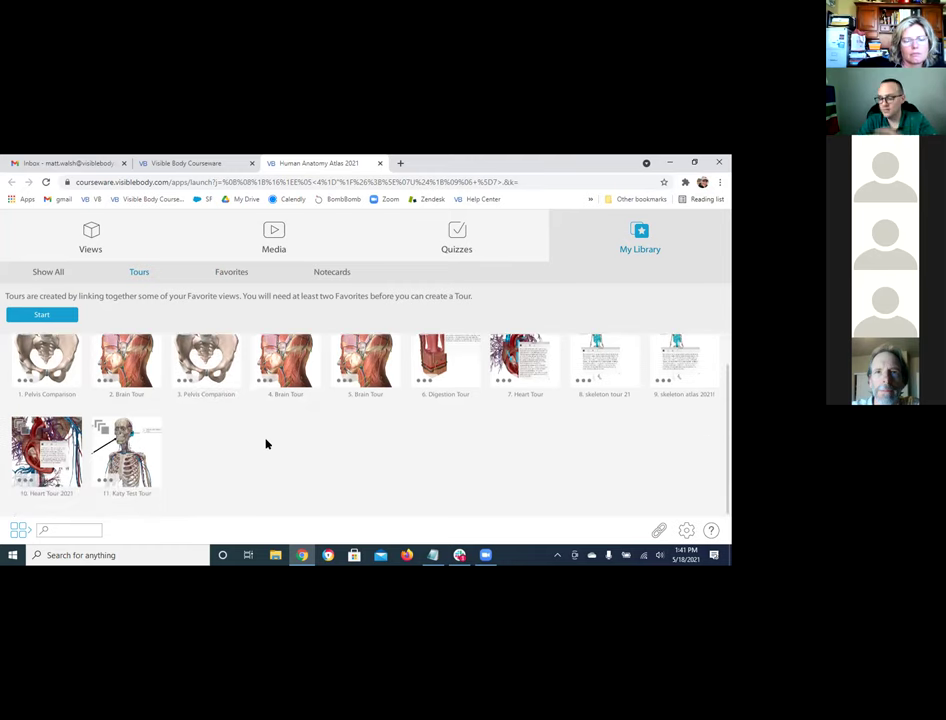
- Open Heart Tour 2021, advance to its second view, and move the notepad clear of the heart model
click(41, 455)
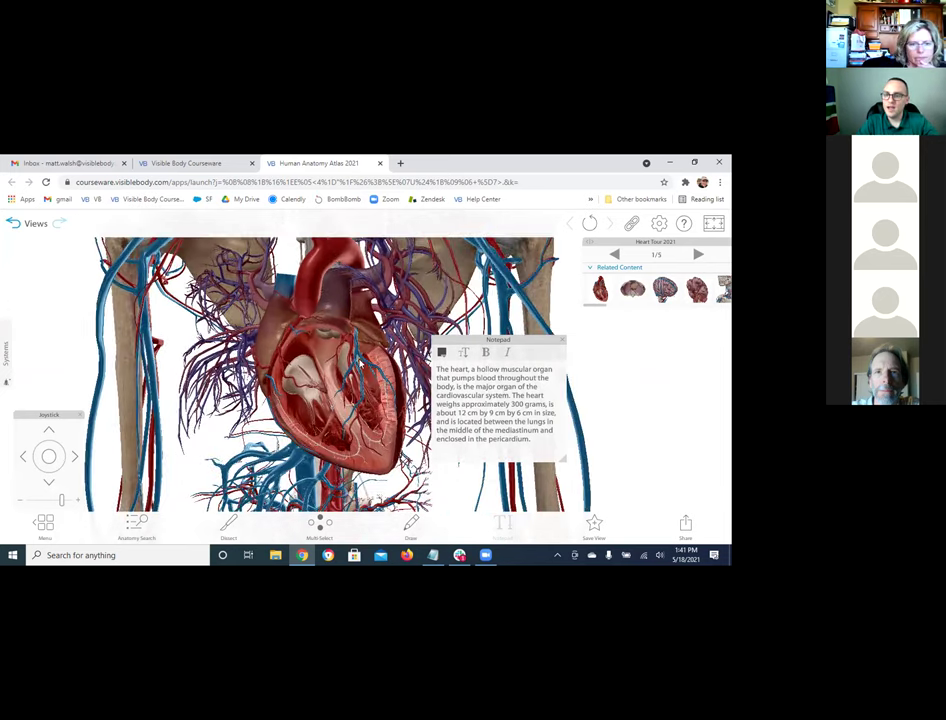
click(698, 256)
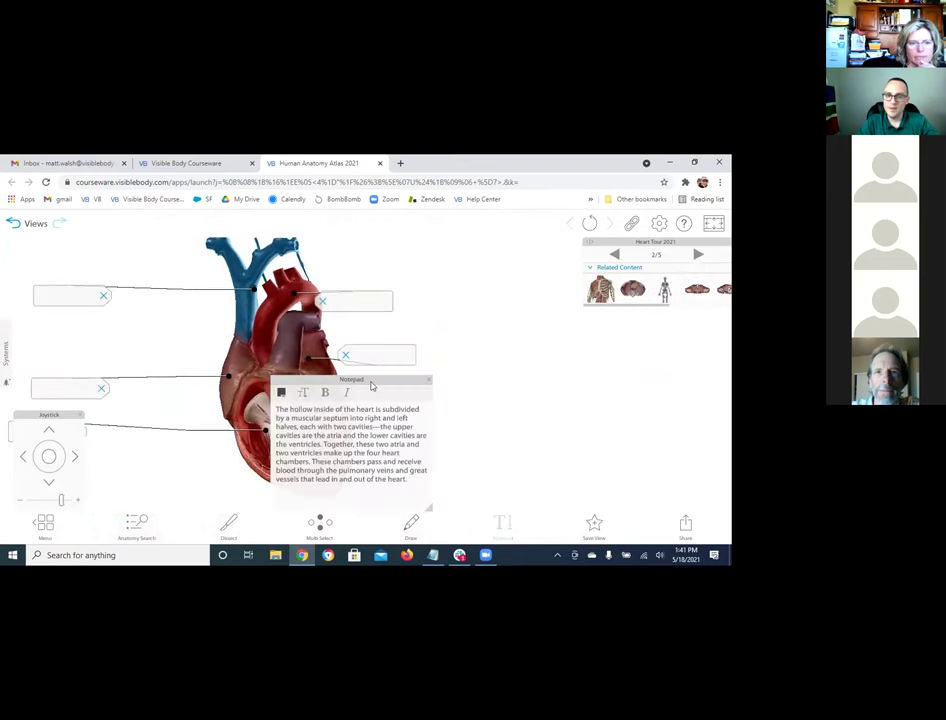
drag(458, 386, 529, 389)
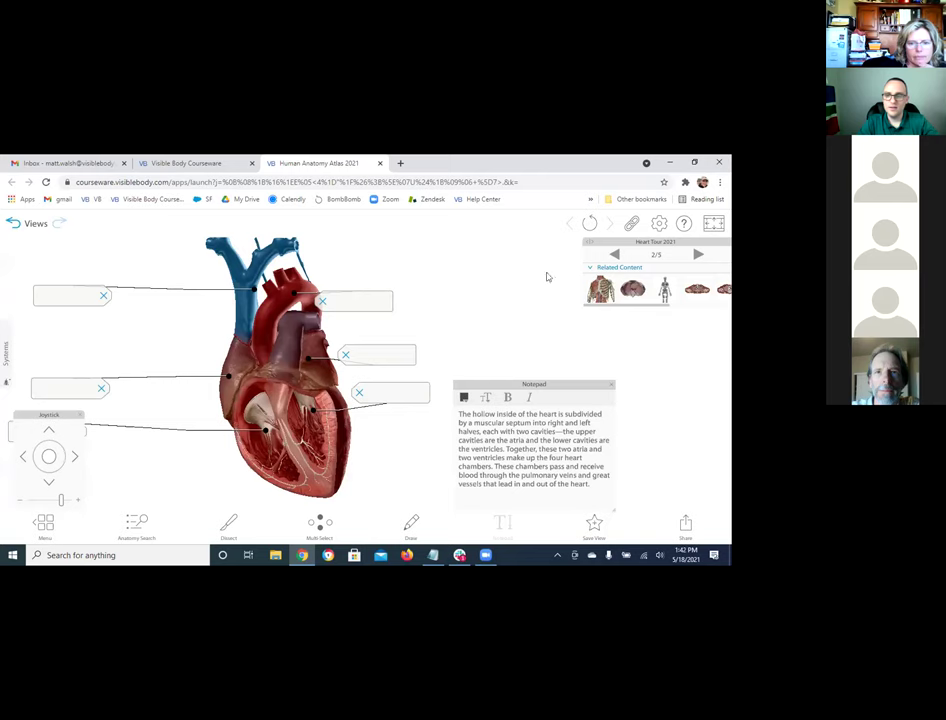
- Turn off Blank Tags in the settings and return to the tagged heart model
click(658, 223)
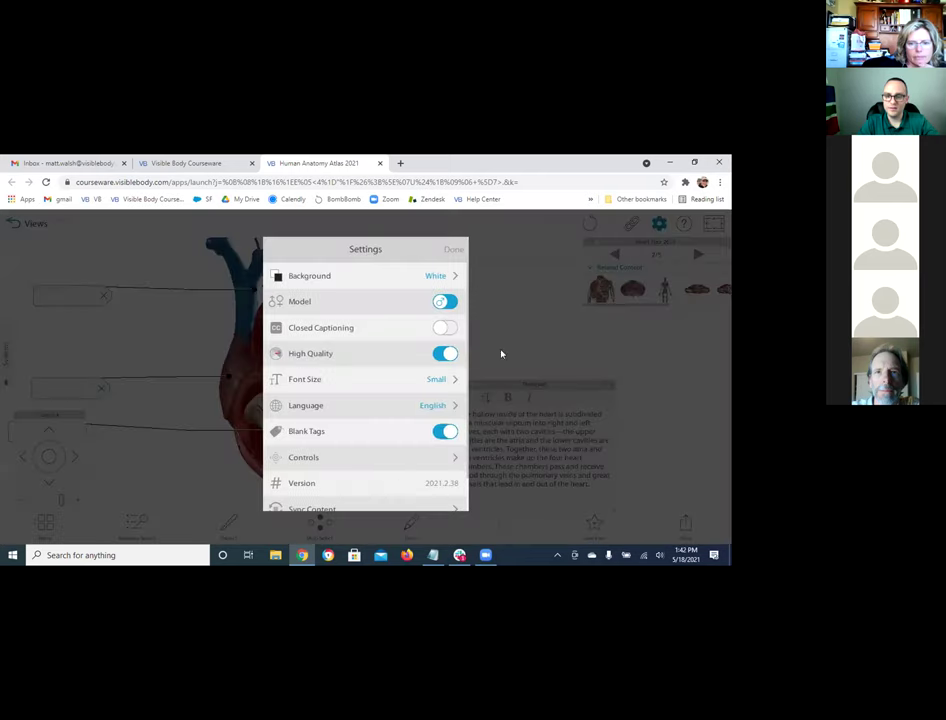
click(446, 433)
click(515, 348)
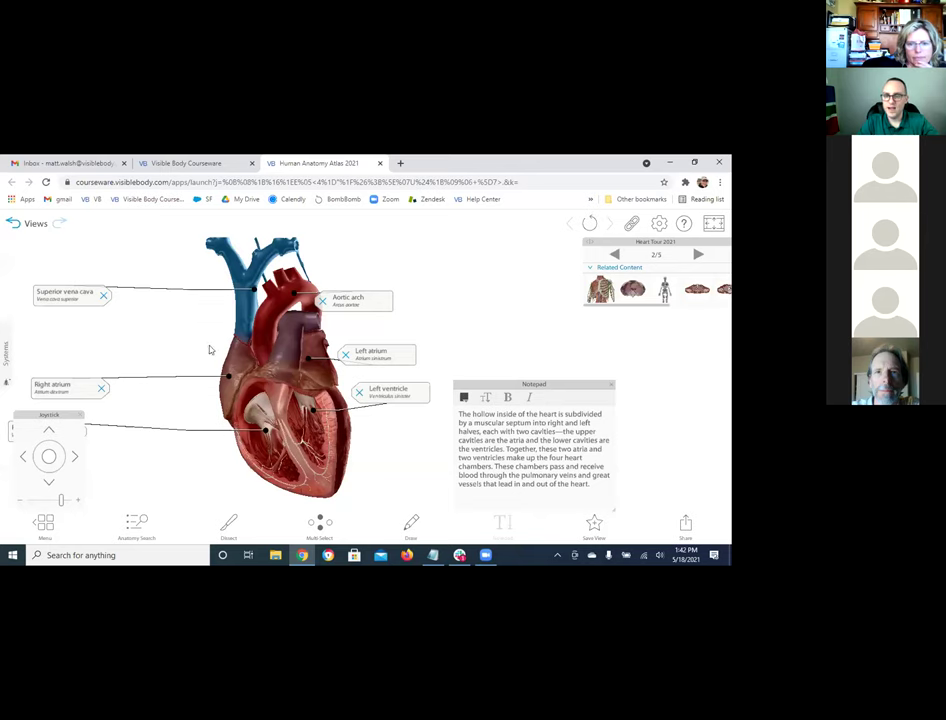
- Advance Heart Tour 2021 to its fifth view and examine the blood-flow arrows on the heart from different angles
click(698, 258)
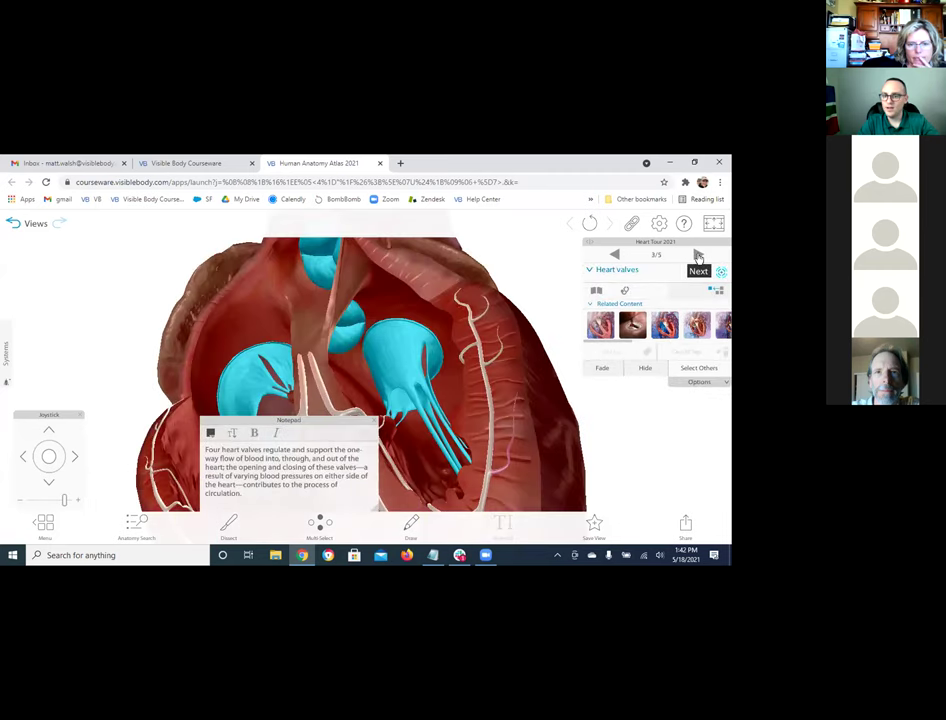
click(698, 257)
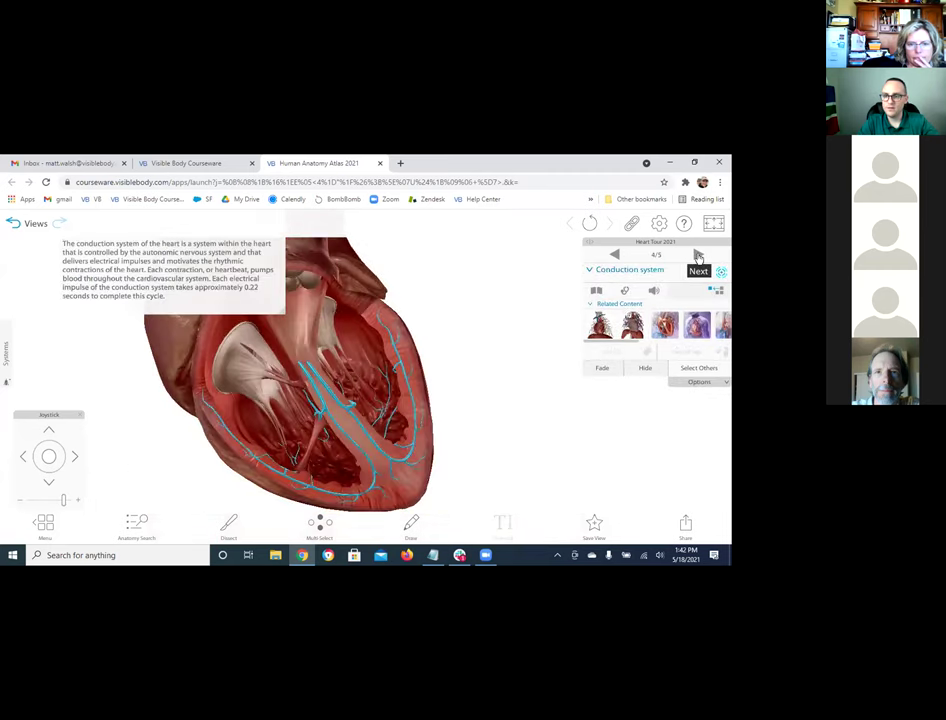
click(698, 256)
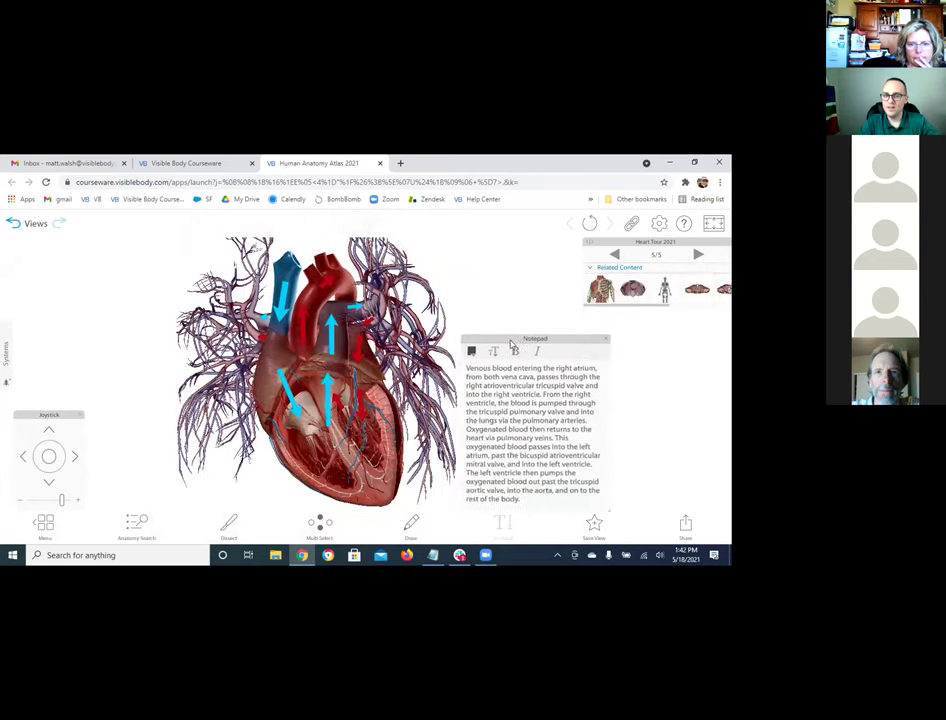
scroll(296, 328, up, 3)
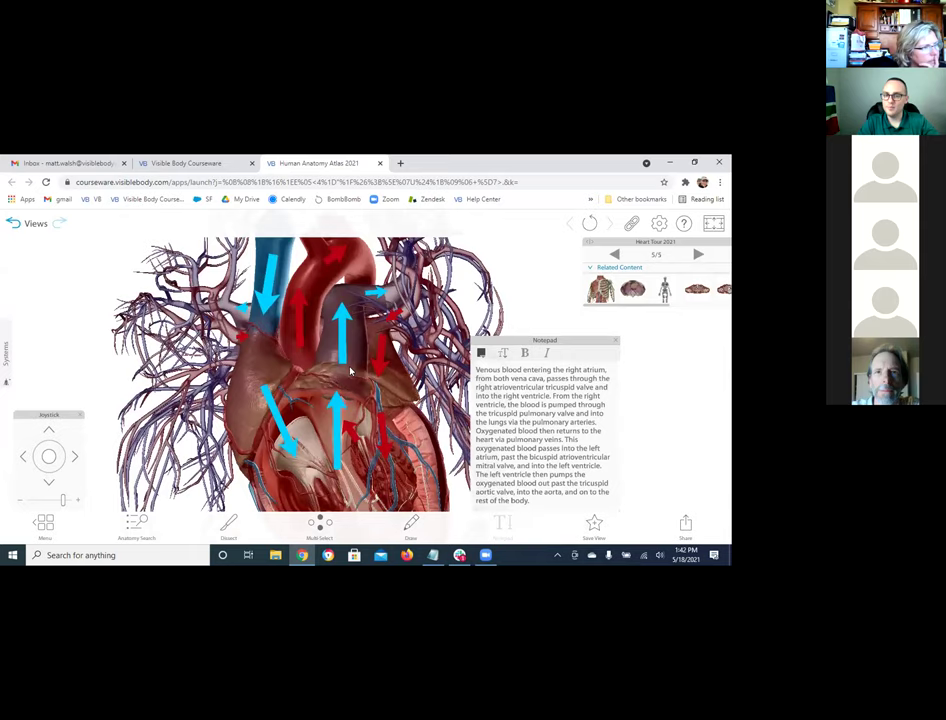
scroll(283, 330, up, 2)
drag(283, 330, 491, 344)
scroll(270, 332, down, 5)
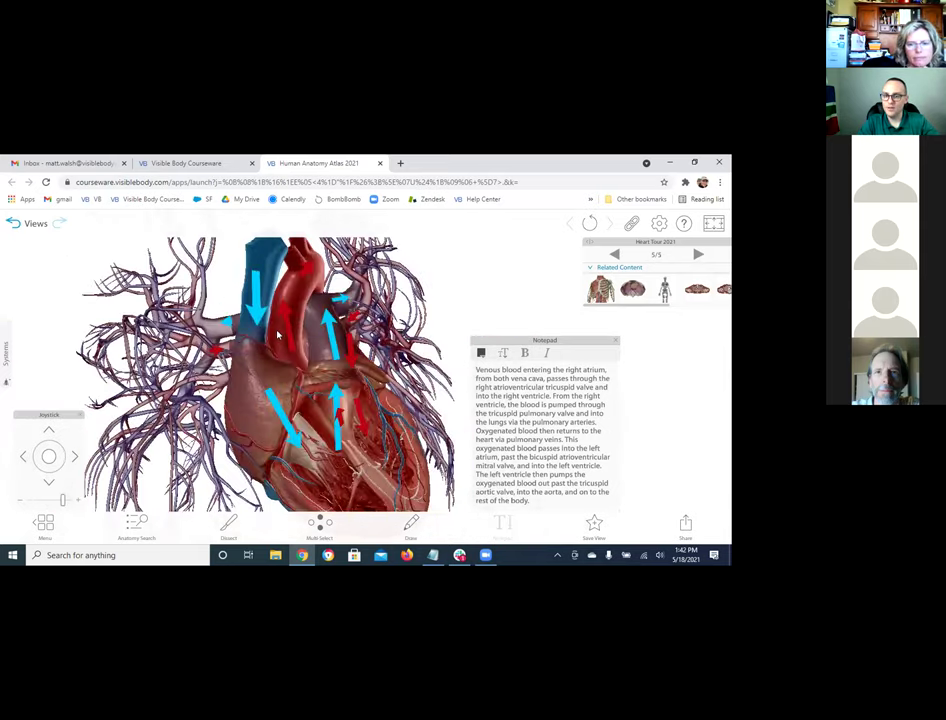
drag(270, 332, 322, 337)
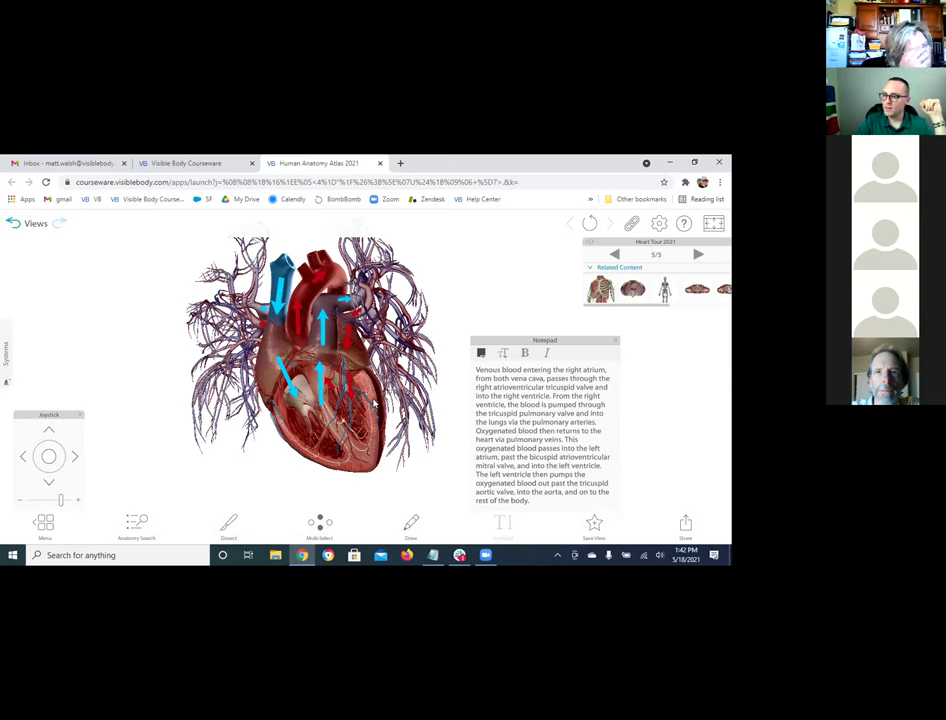
- Go back and forth between the tour's conduction system, heart valves, and tagged chambers views, ending on the heart valves
click(617, 255)
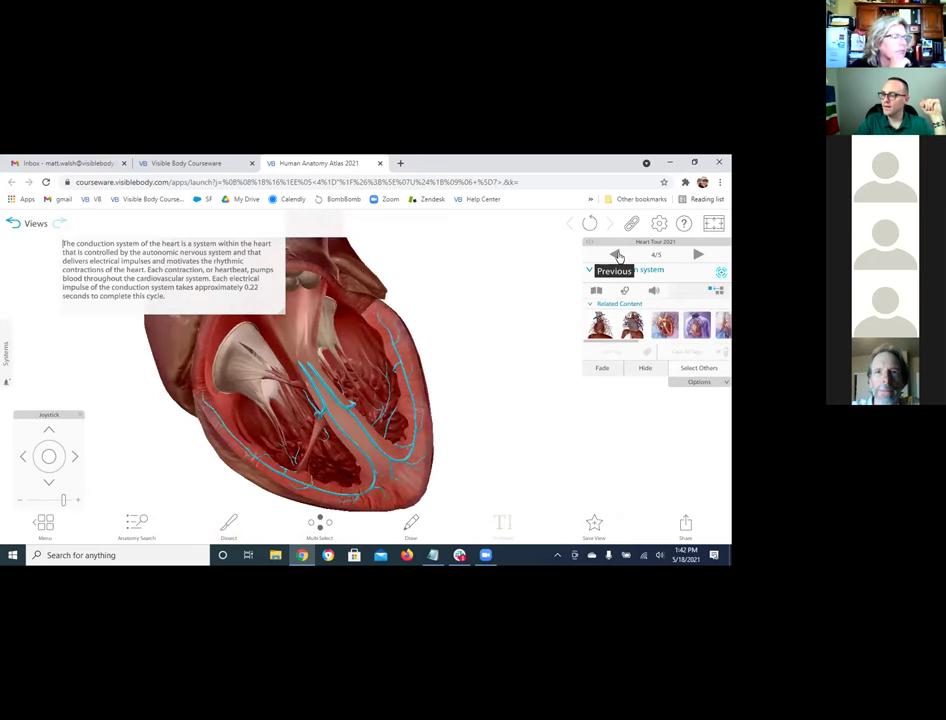
click(617, 256)
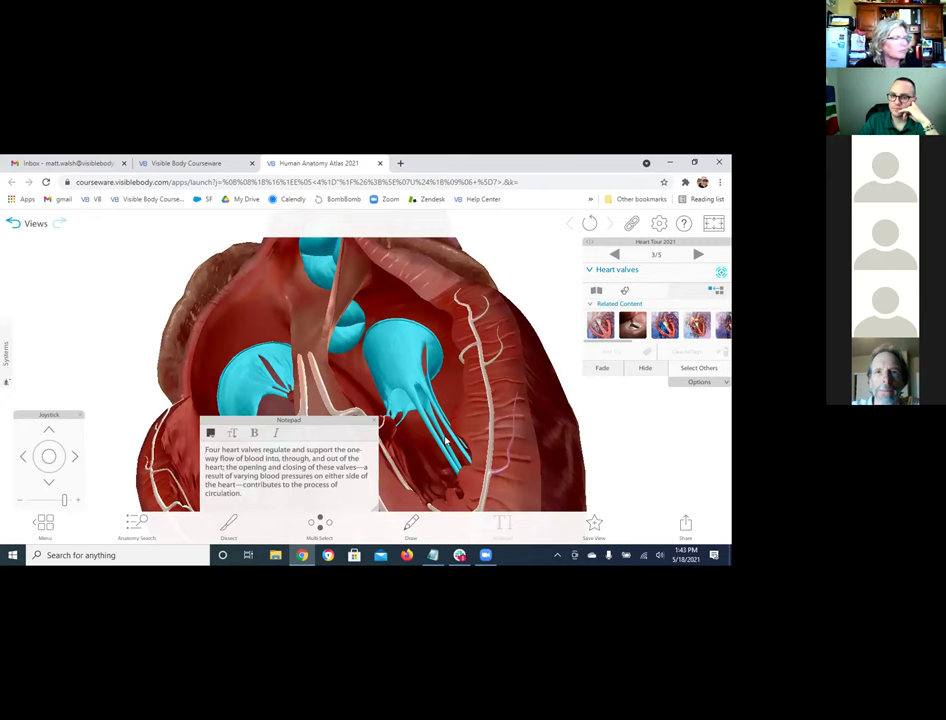
click(698, 256)
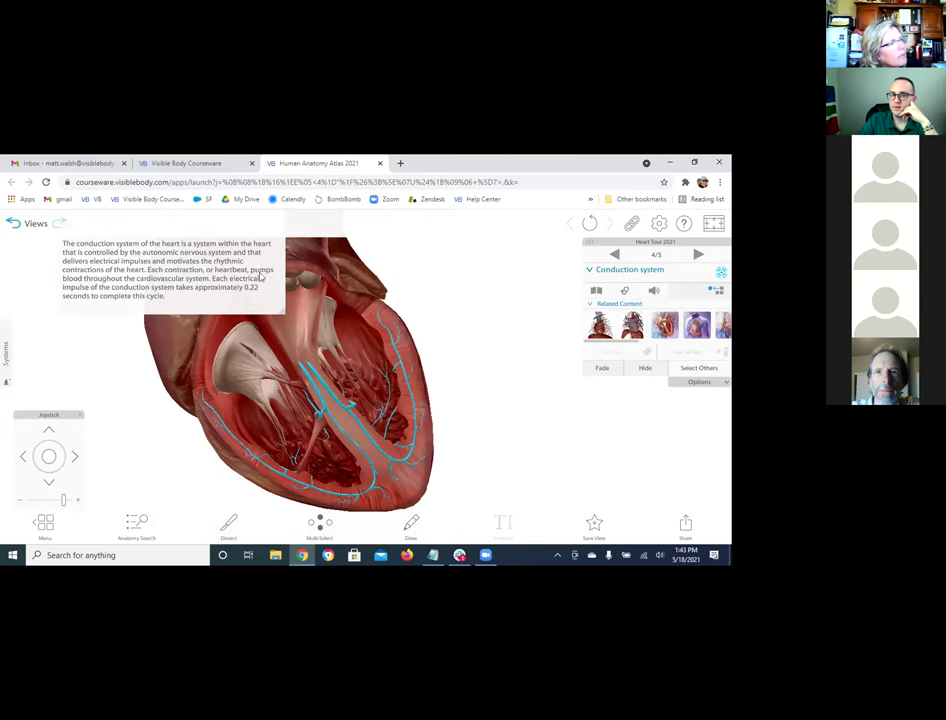
drag(259, 264, 478, 310)
scroll(295, 232, down, 3)
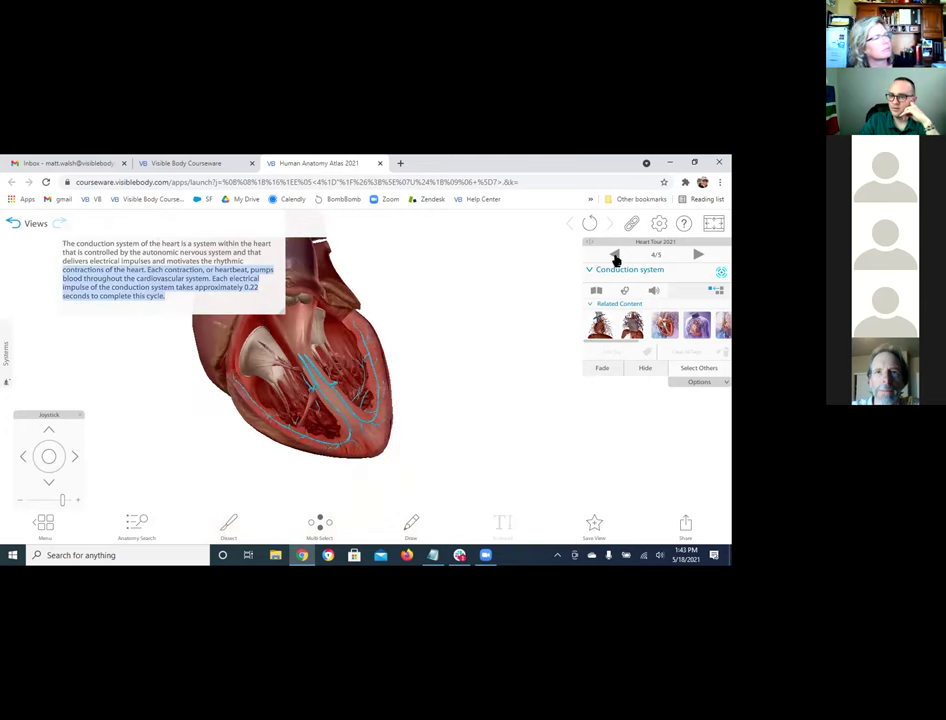
click(615, 255)
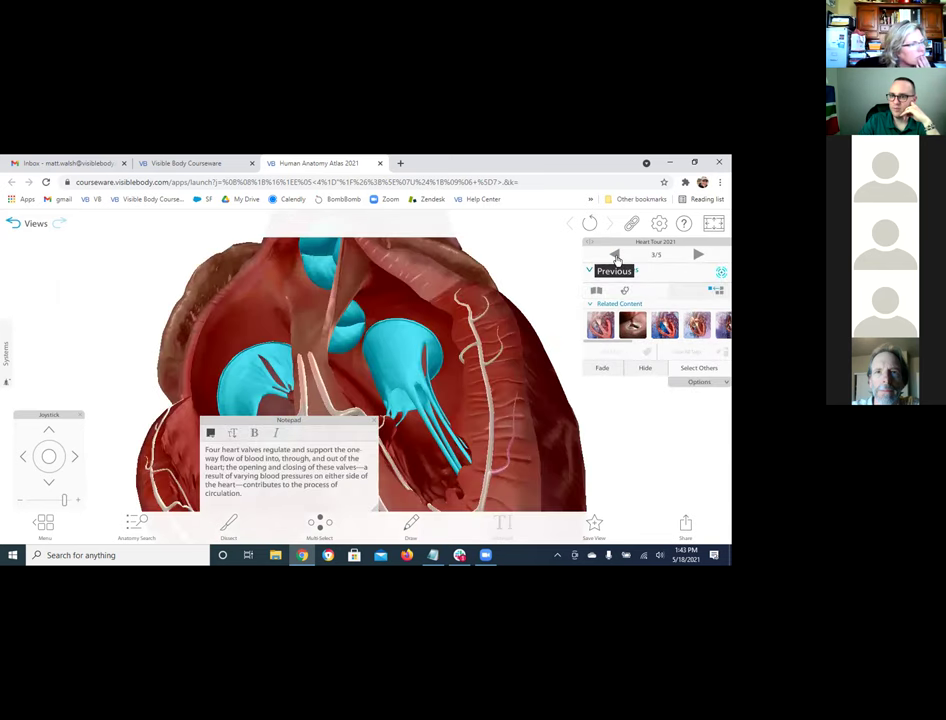
click(615, 255)
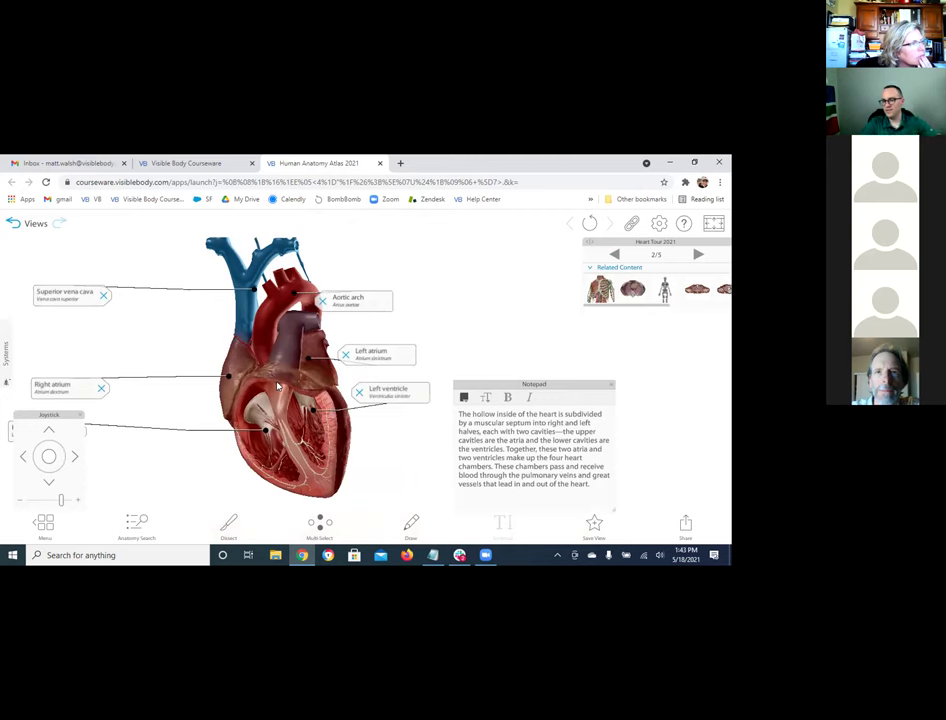
click(698, 256)
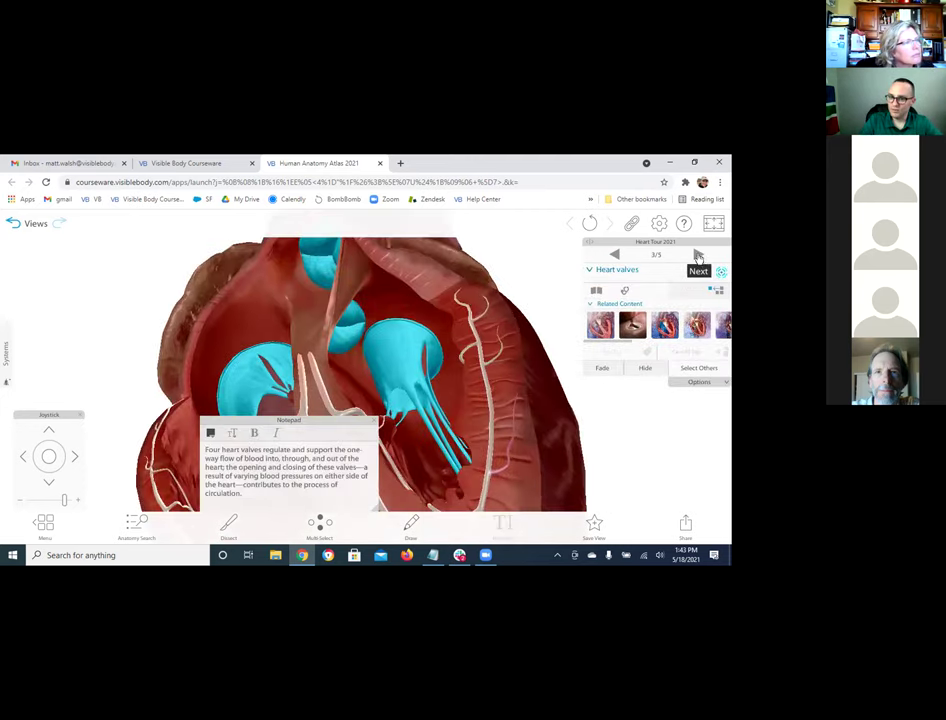
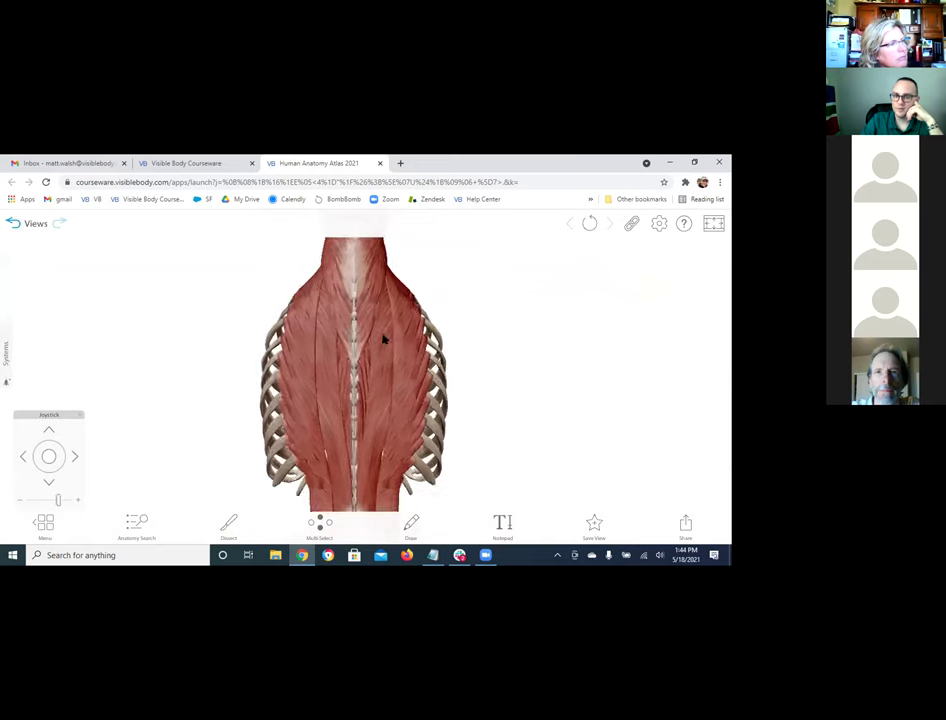
- Examine the upper back muscles and their rib attachments up close, and return to the Systems views to look through them
scroll(389, 281, up, 5)
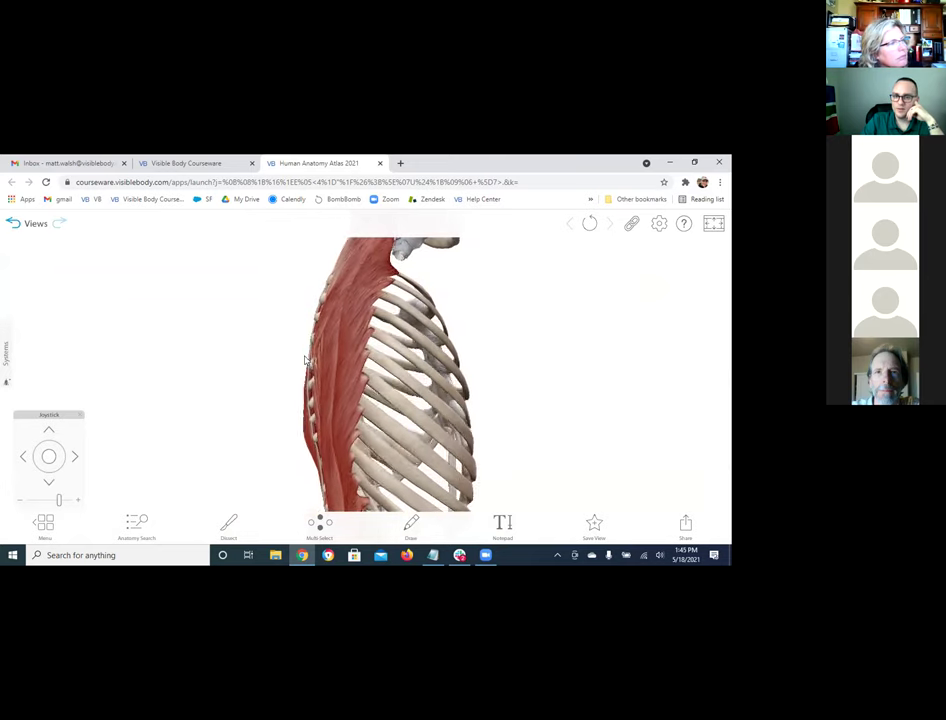
scroll(380, 288, up, 3)
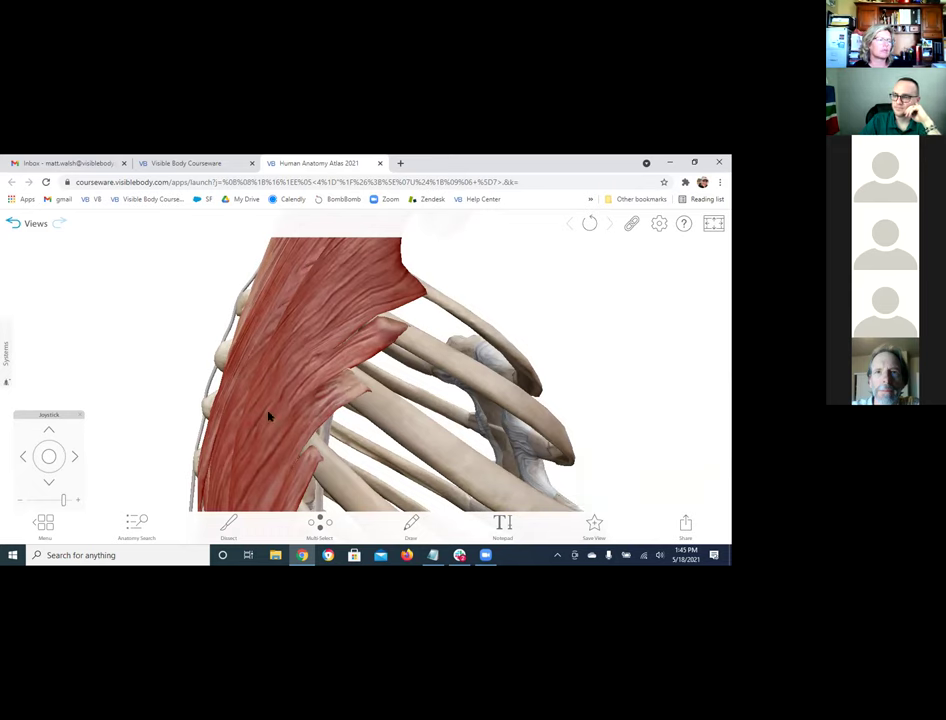
click(44, 524)
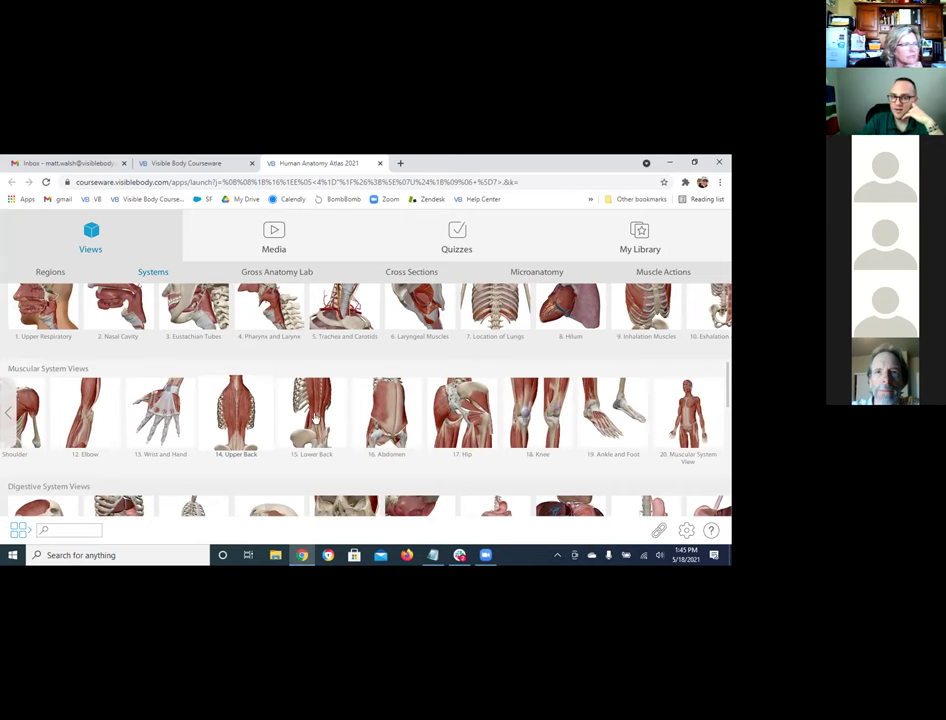
scroll(315, 418, up, 5)
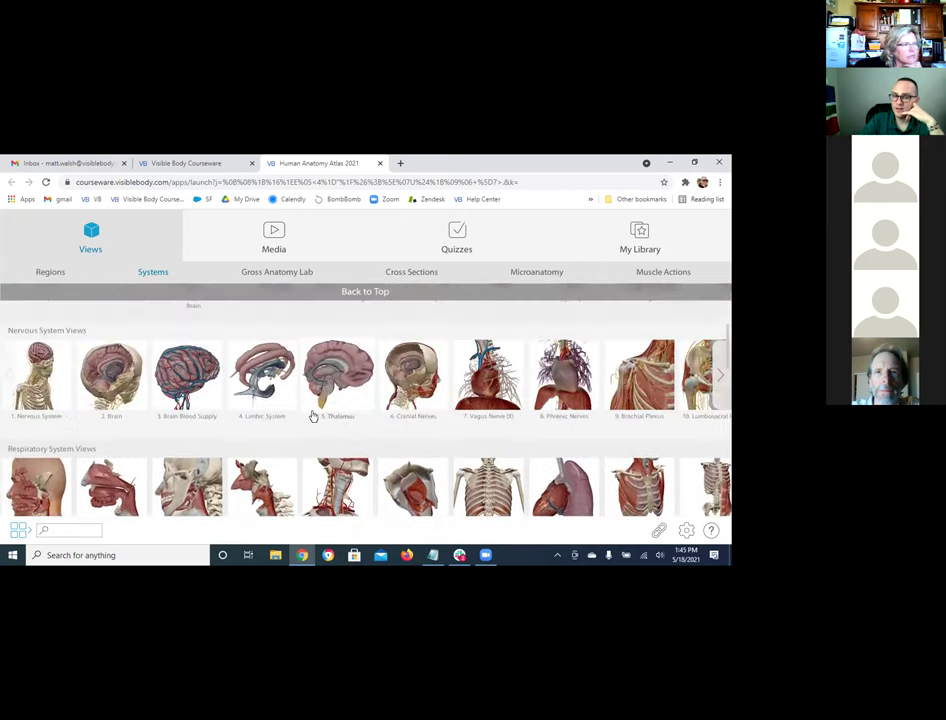
scroll(313, 416, up, 1)
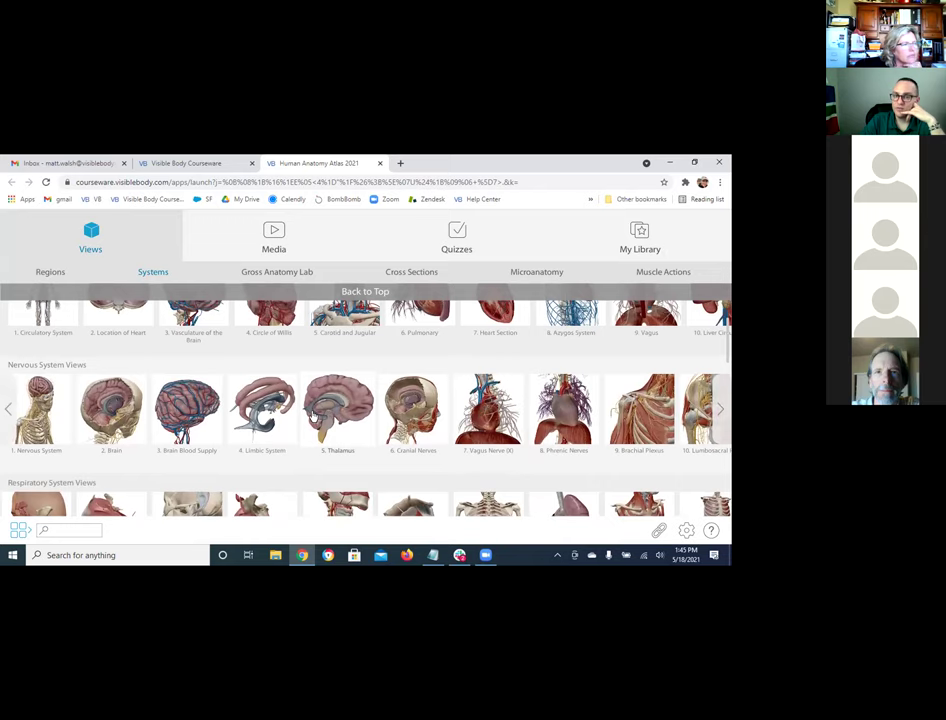
- Check the Patient Education Animations and browse the saved Tours in My Library
click(274, 238)
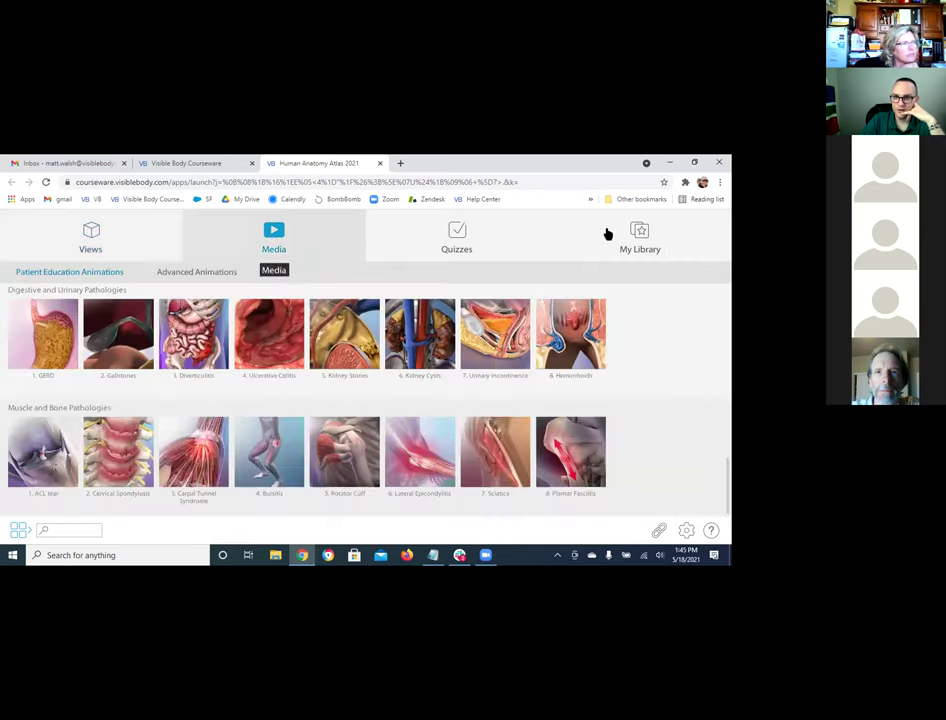
click(640, 232)
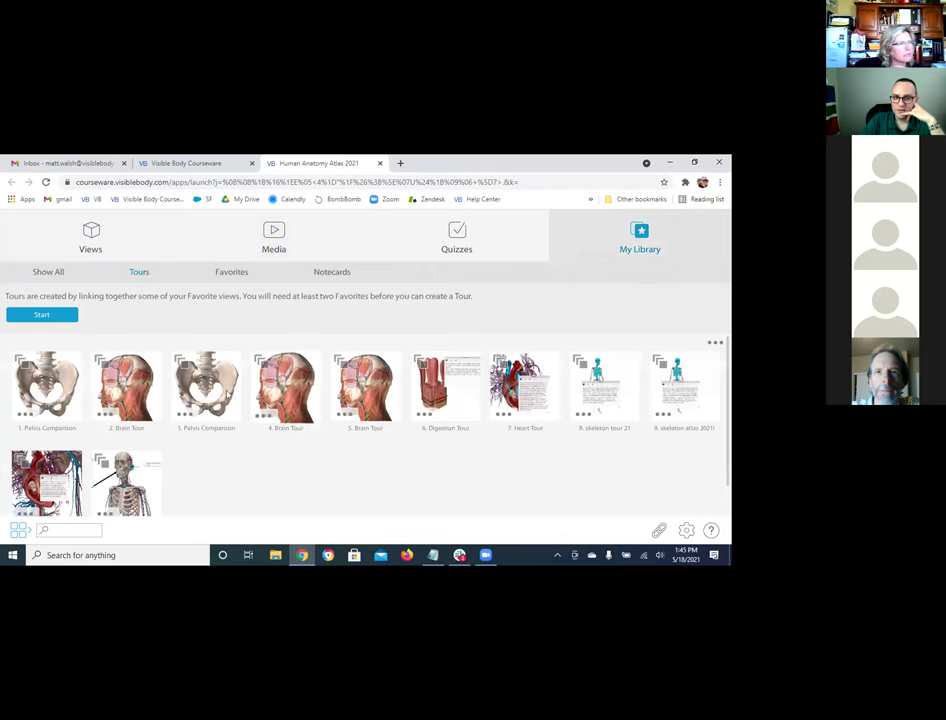
scroll(158, 395, down, 1)
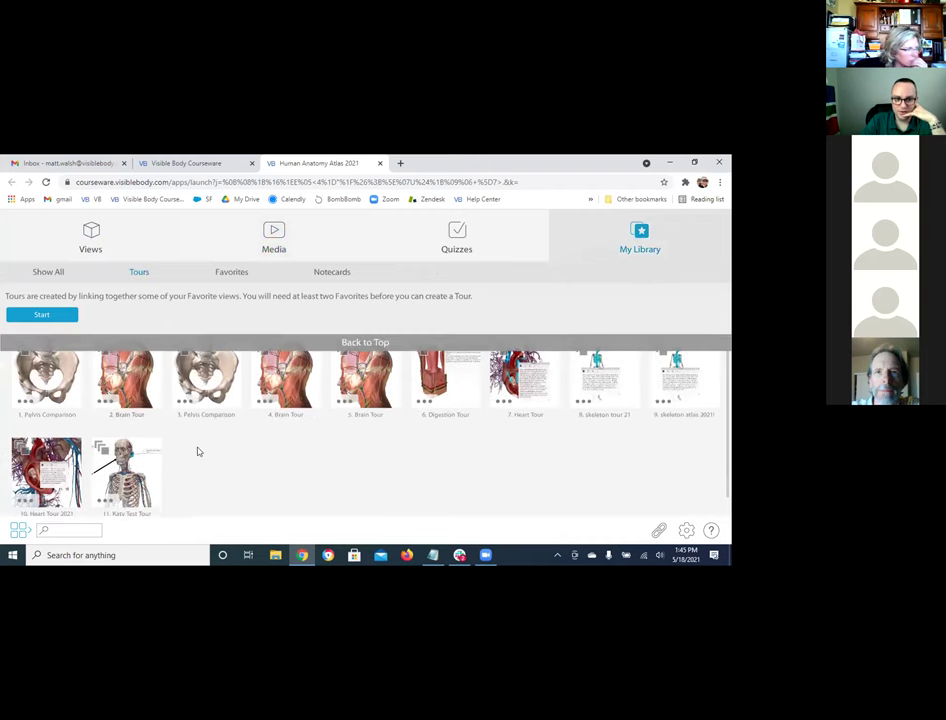
scroll(198, 452, down, 1)
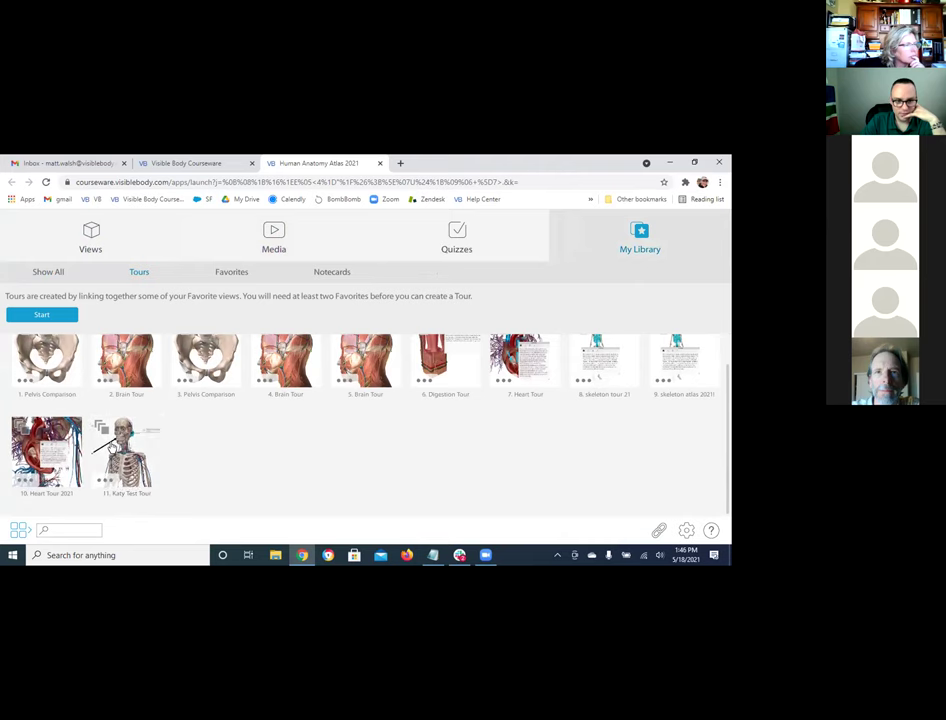
- Open the test tour, number 11 in the list, and go back and forth through its first three views, ending on the third
click(112, 447)
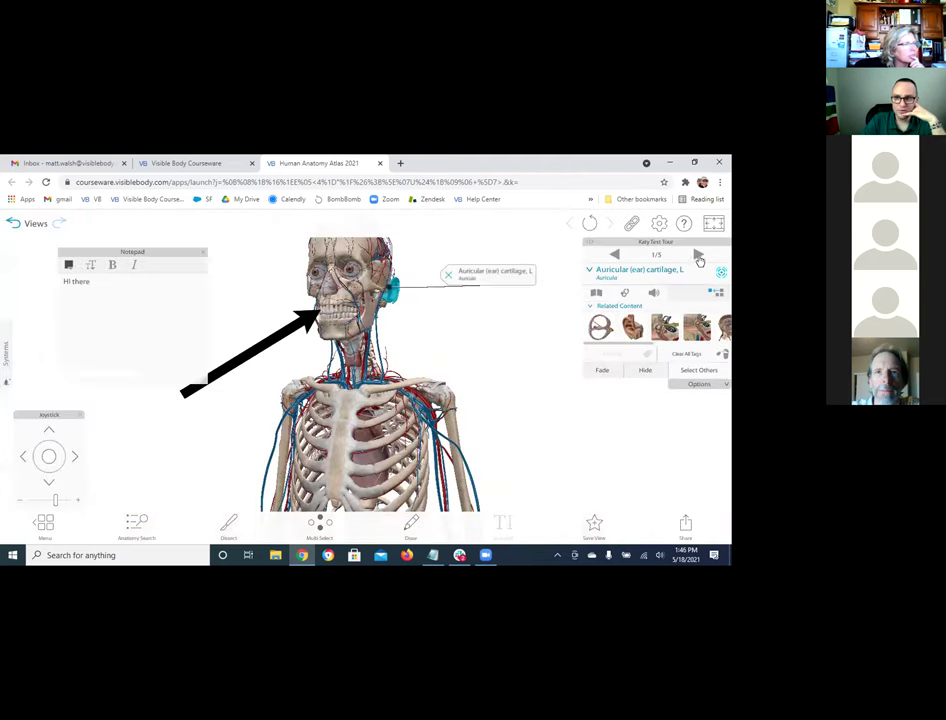
click(699, 257)
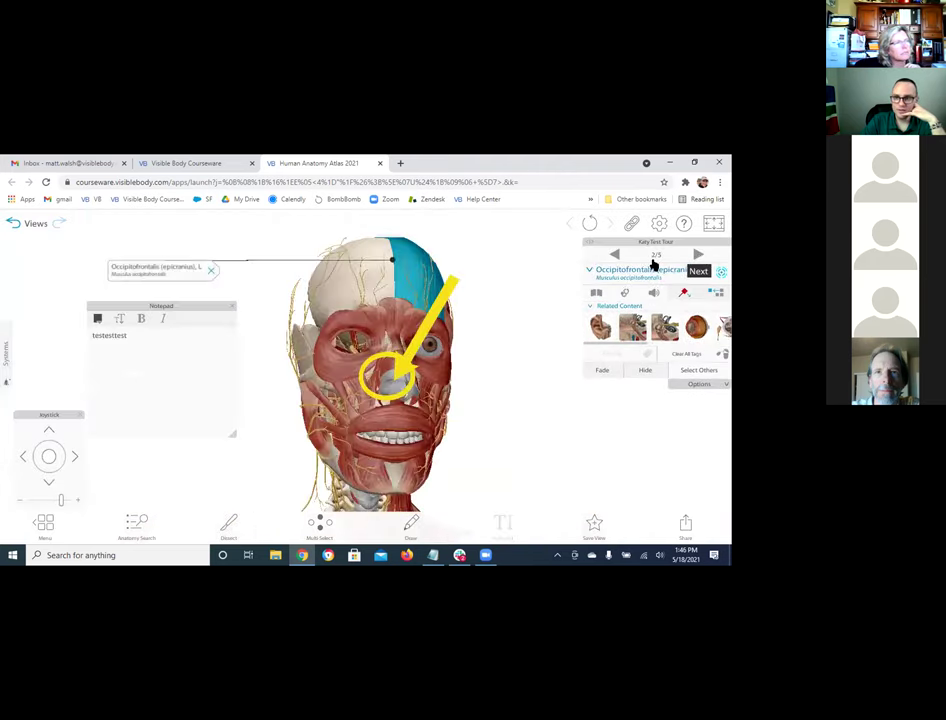
click(615, 255)
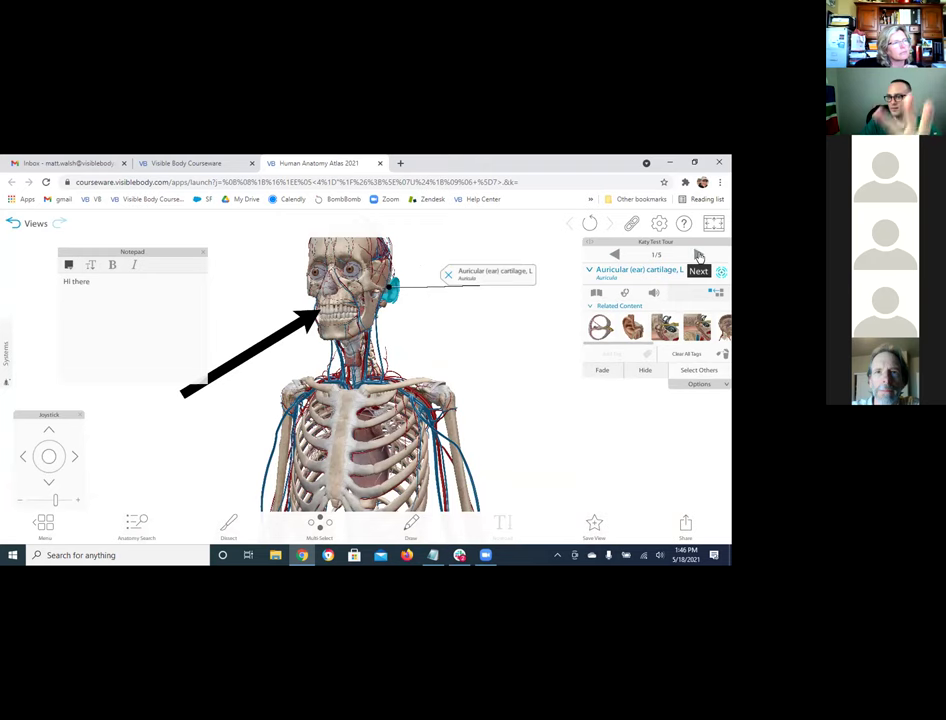
click(699, 257)
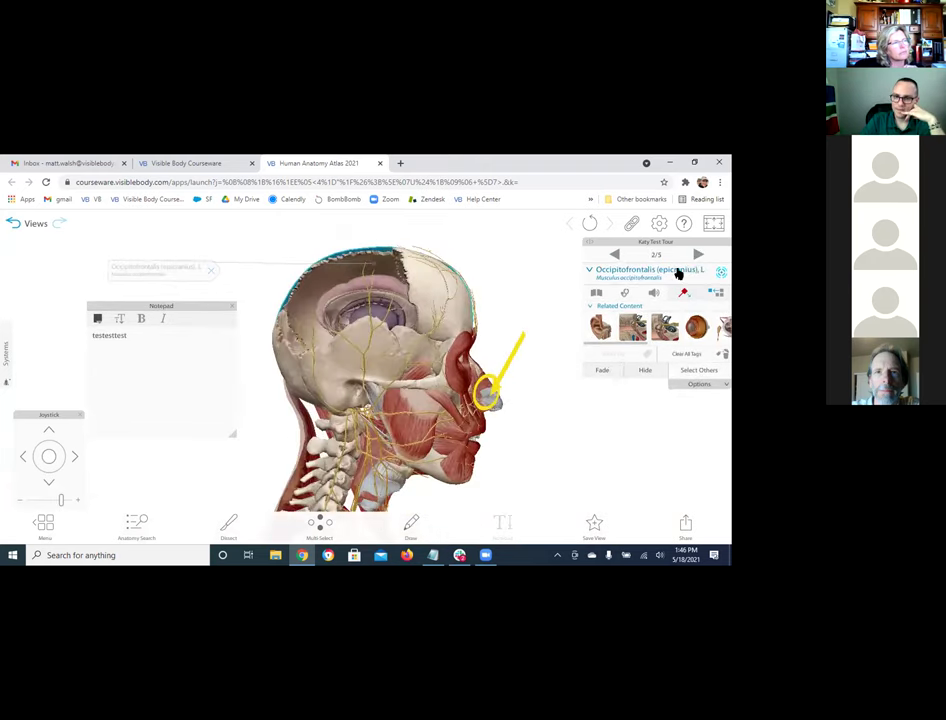
click(699, 257)
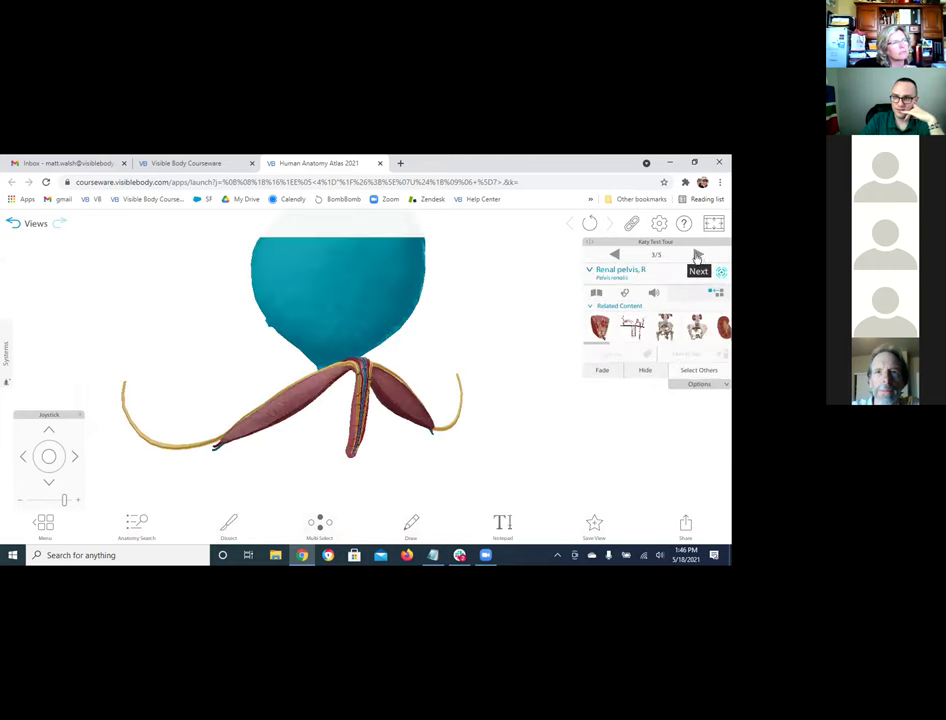
click(614, 254)
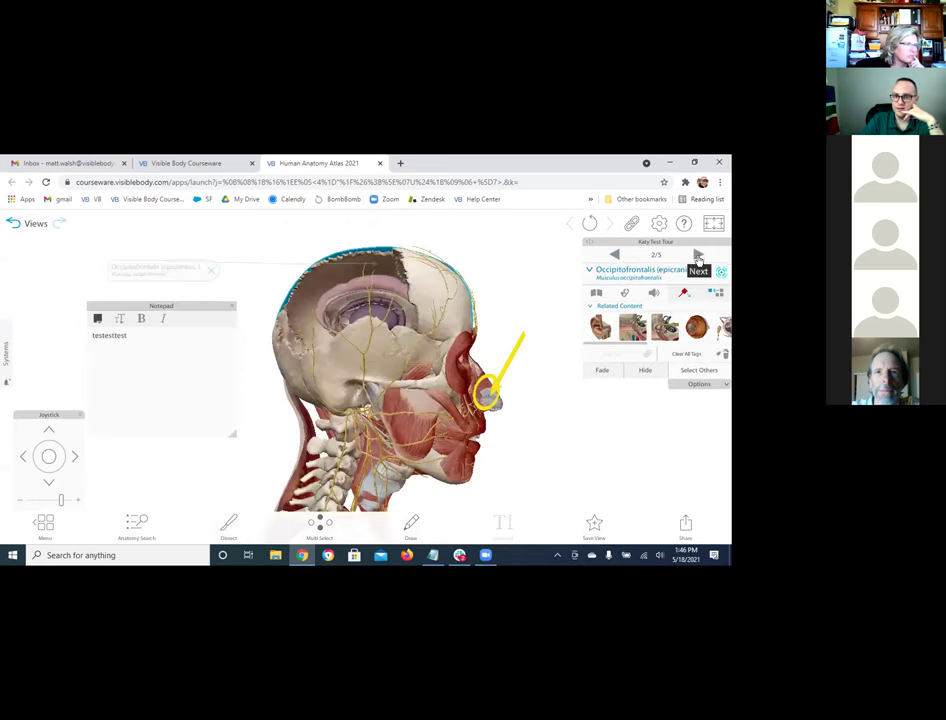
click(698, 256)
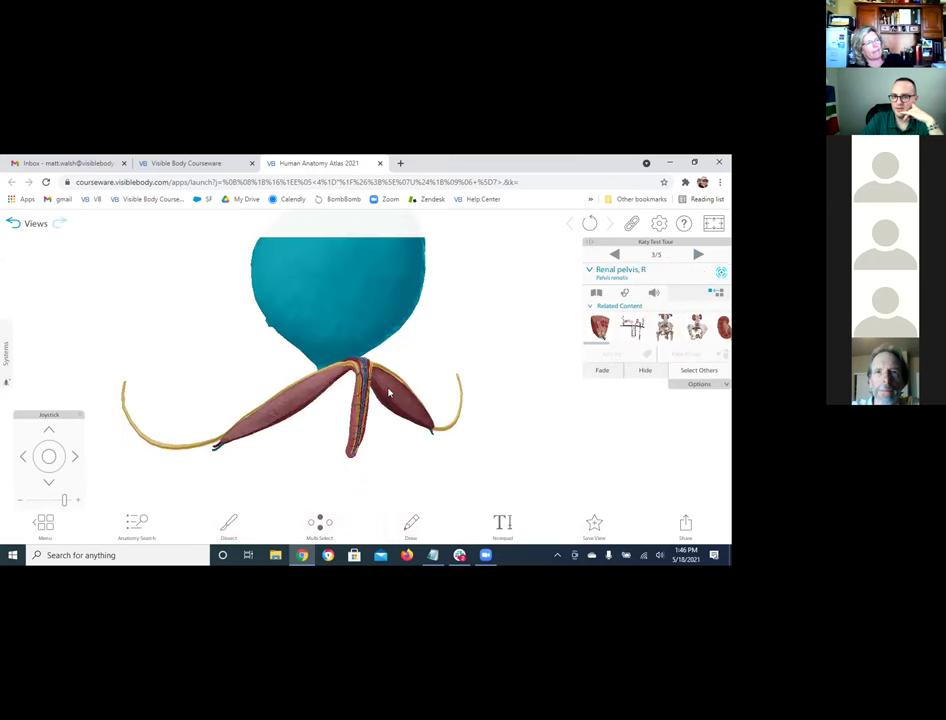
mouse_move(418, 378)
mouse_down()
mouse_move(249, 376)
mouse_move(416, 382)
mouse_up()
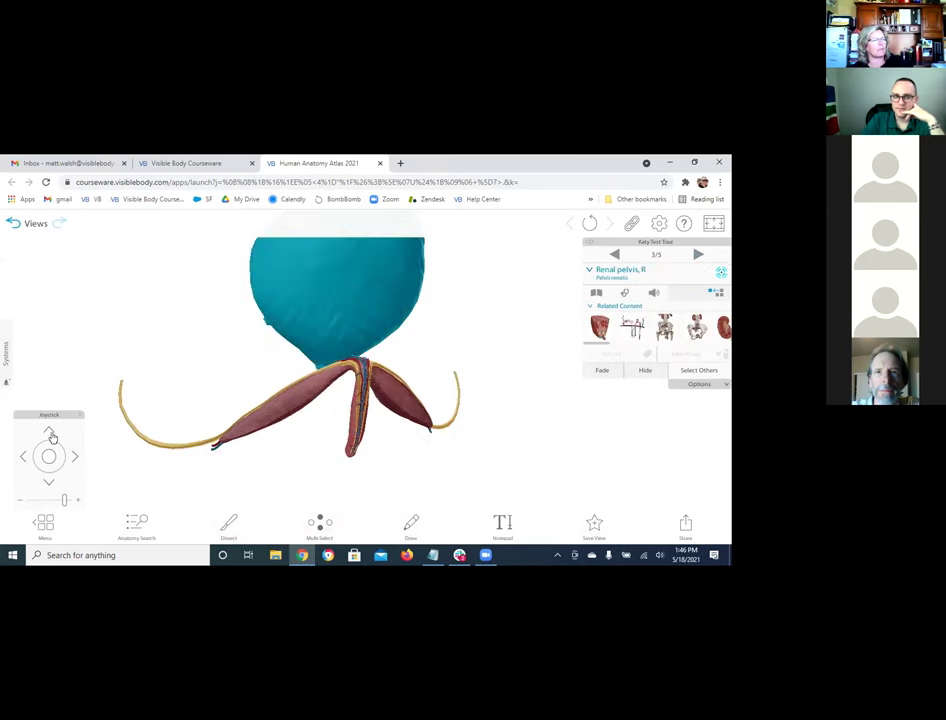
- Leave the test tour for the main menu and show the Systems views again
click(45, 524)
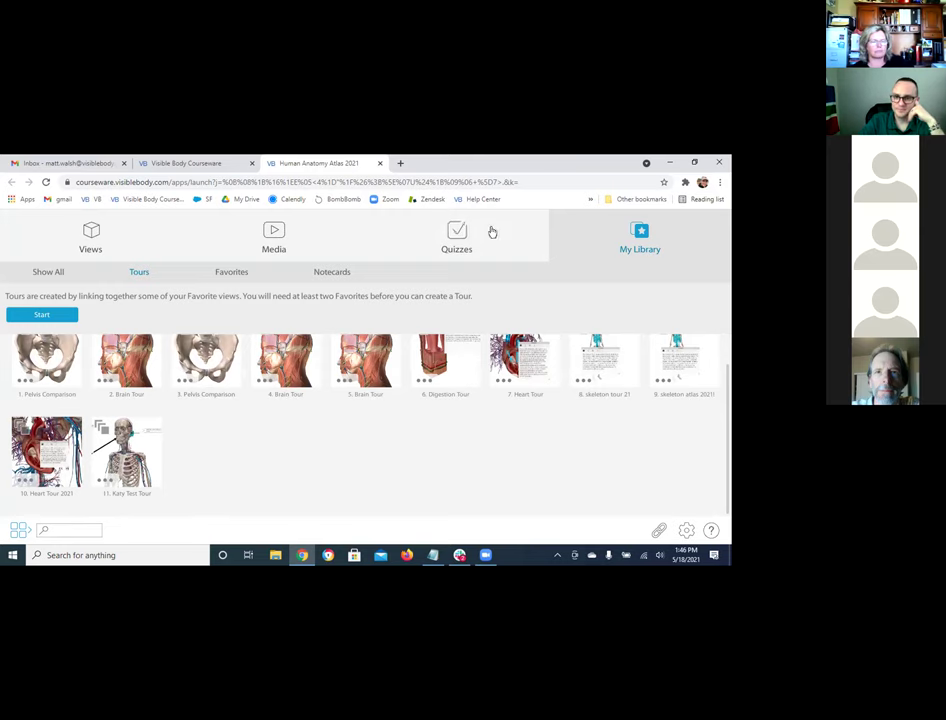
click(89, 240)
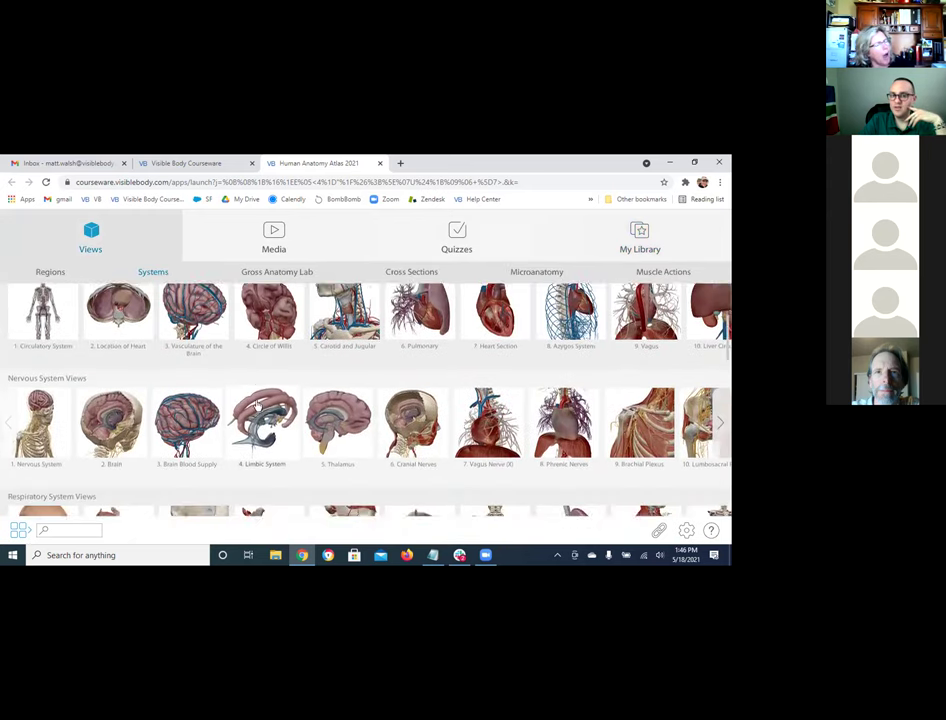
- Open the first Circulatory System view and bring its skull and rib cage up close
scroll(43, 381, up, 3)
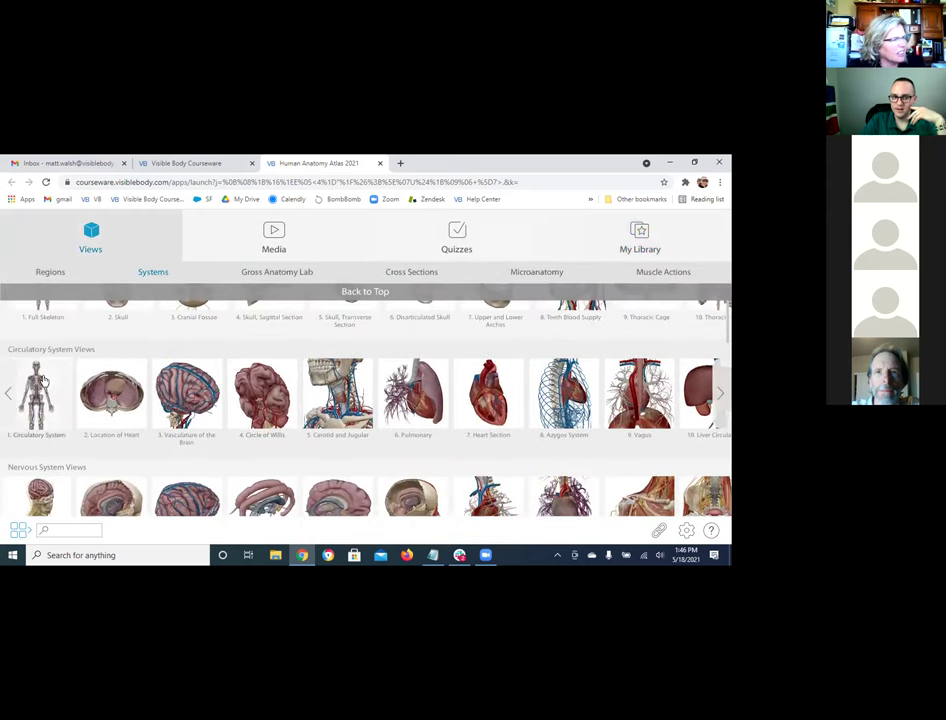
click(42, 383)
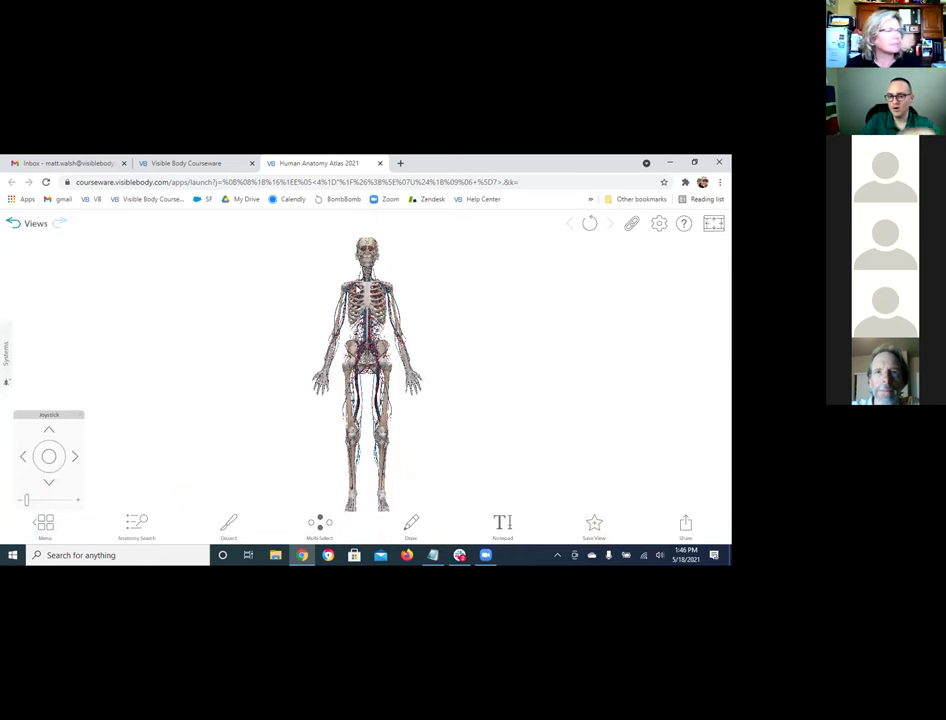
scroll(360, 293, up, 5)
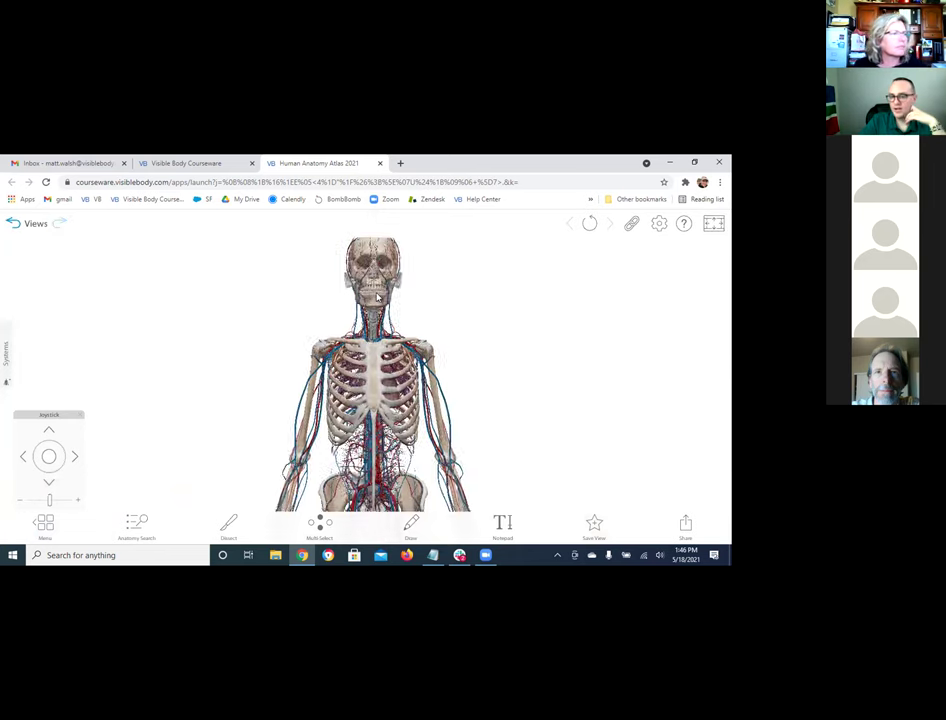
scroll(378, 297, up, 2)
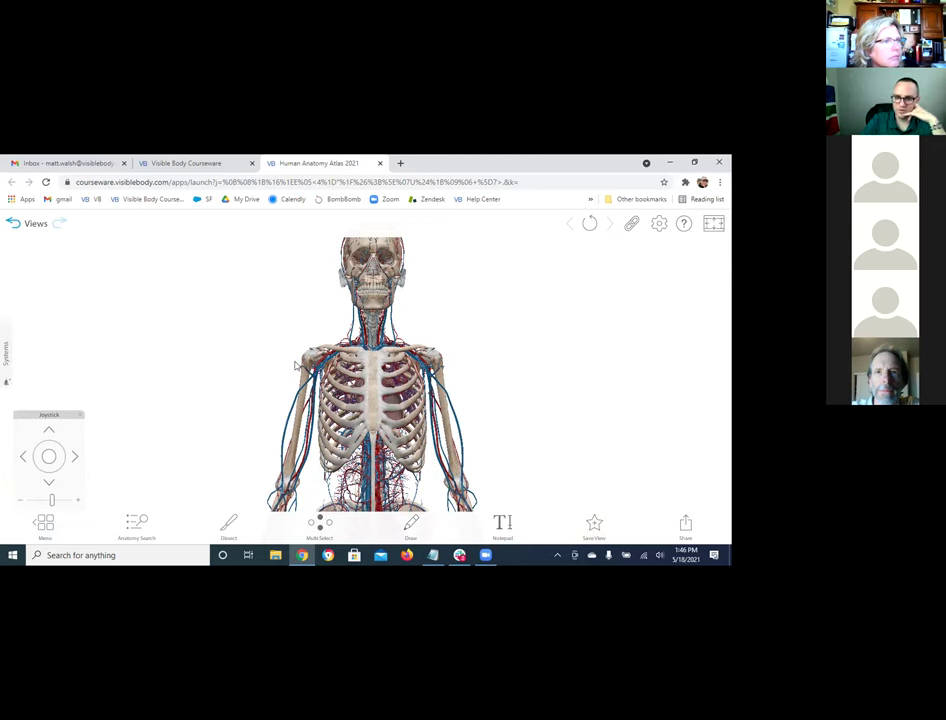
drag(364, 368, 378, 414)
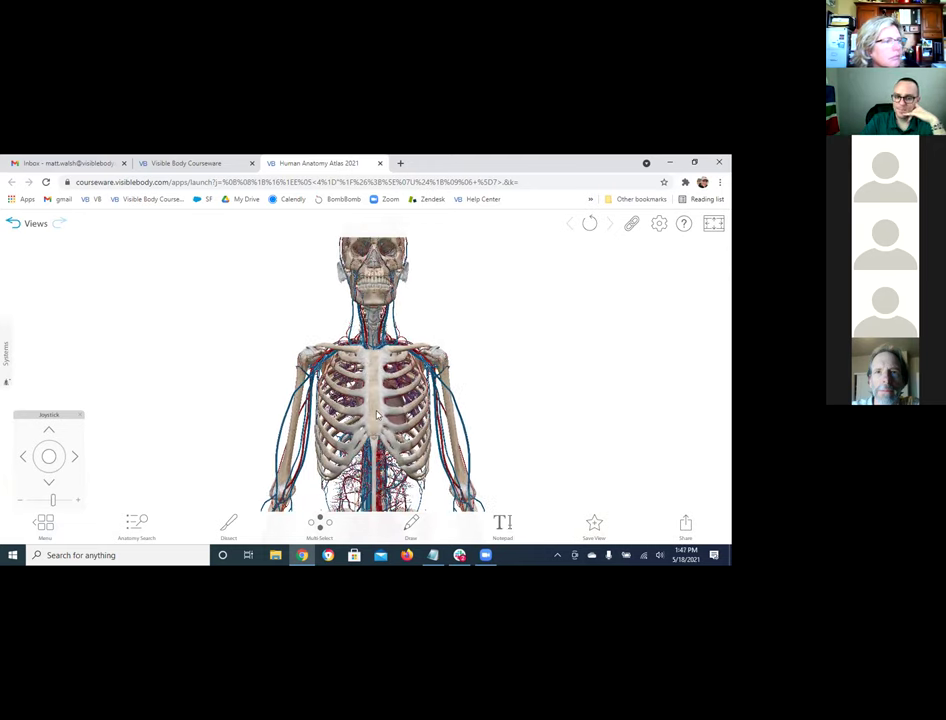
- Set the depth of the 3D drawing canvas at the front of the chest and start drawing
click(410, 528)
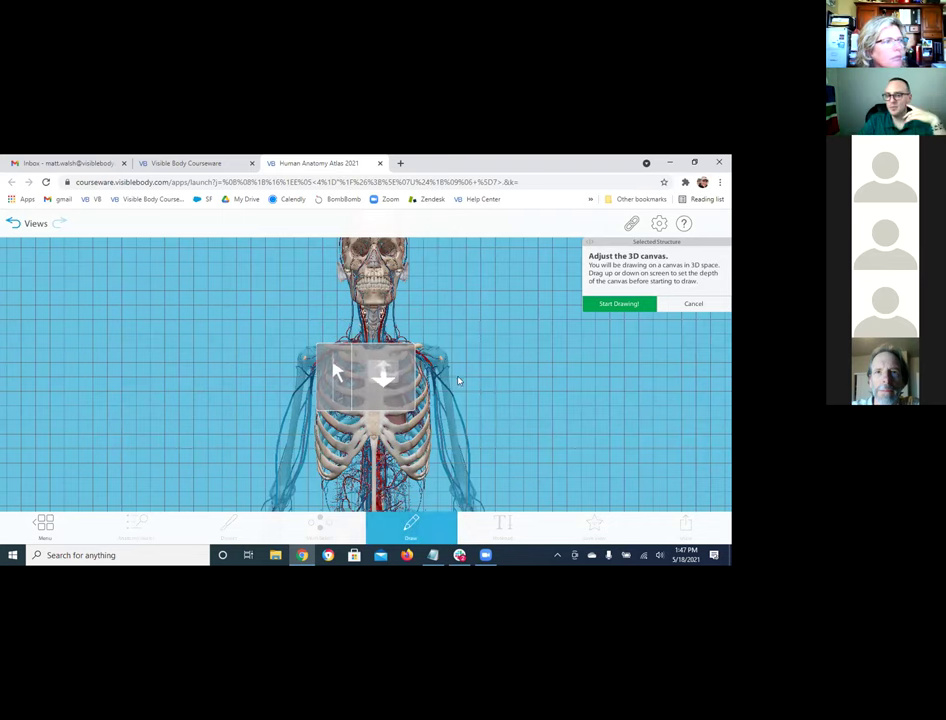
drag(465, 340, 460, 384)
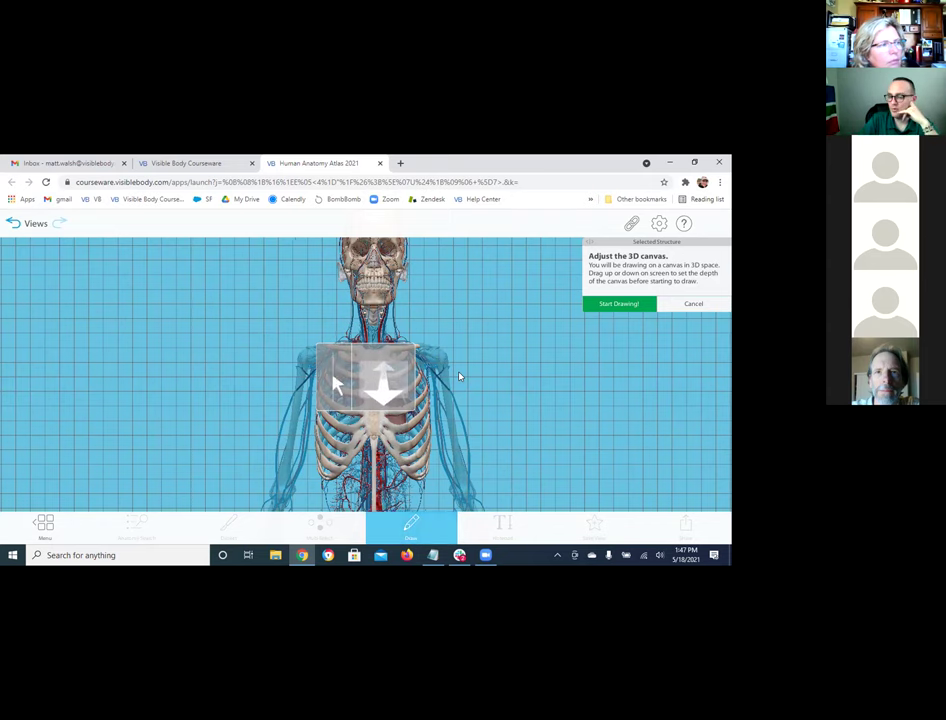
drag(449, 384, 441, 266)
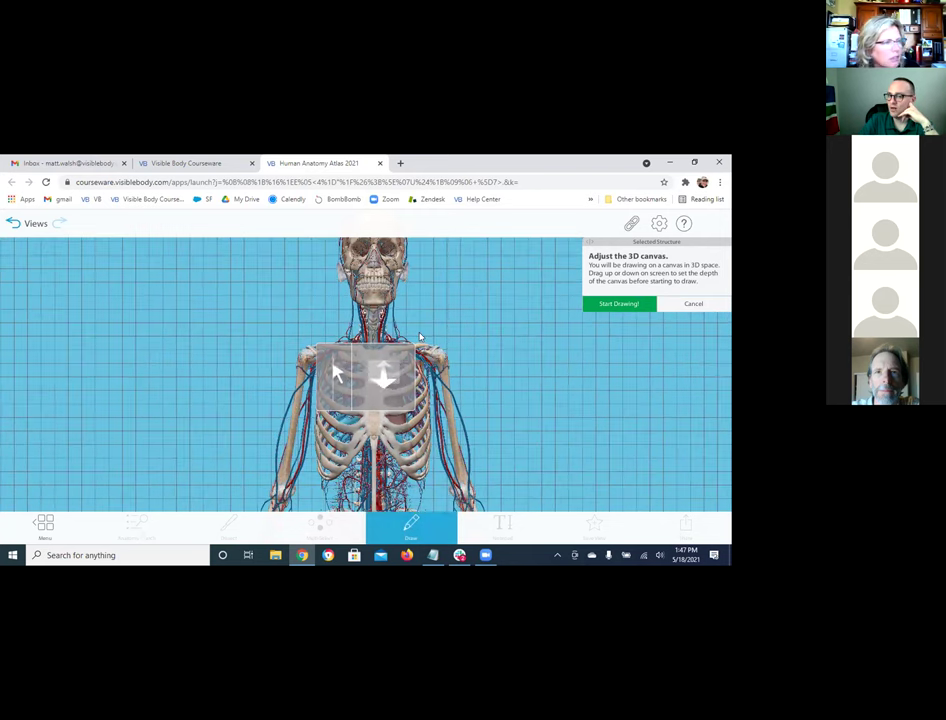
mouse_move(447, 397)
mouse_down()
mouse_move(473, 503)
mouse_move(460, 395)
mouse_move(475, 422)
mouse_move(448, 331)
mouse_move(452, 431)
mouse_move(468, 461)
mouse_move(479, 450)
mouse_move(498, 477)
mouse_move(477, 416)
mouse_move(503, 459)
mouse_up()
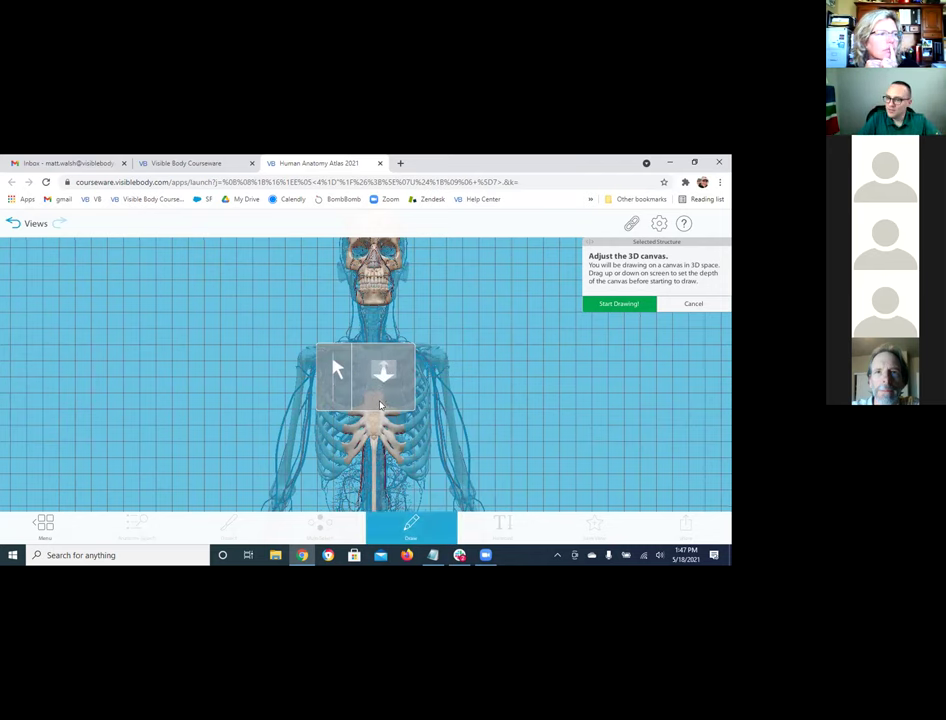
click(622, 306)
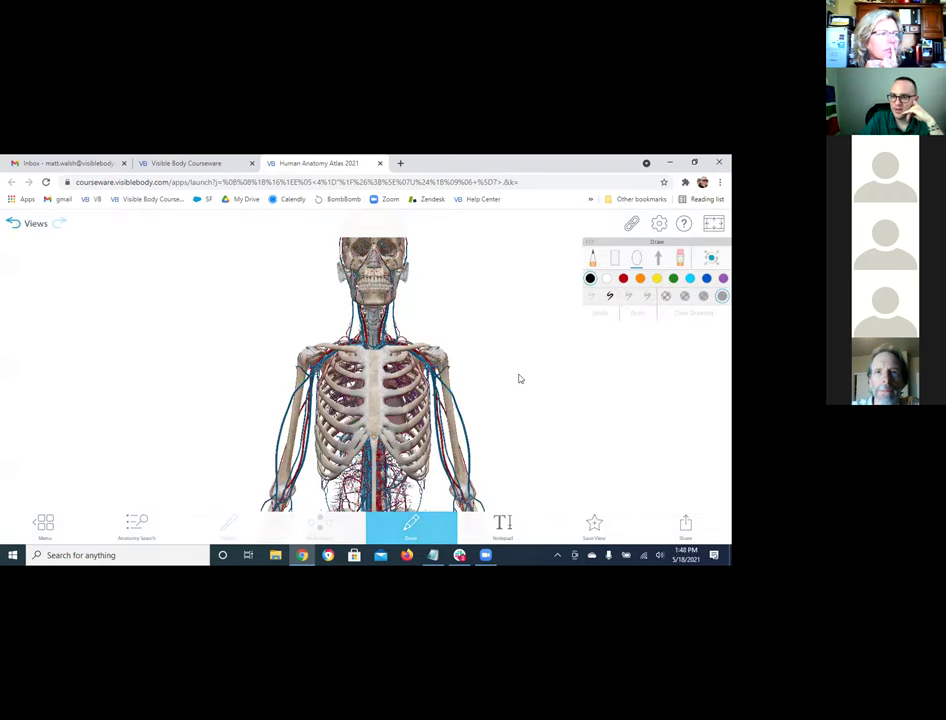
- Draw a red arrow pointing at the sternum and a yellow ellipse around the adjoining ribs, and finish drawing
click(623, 278)
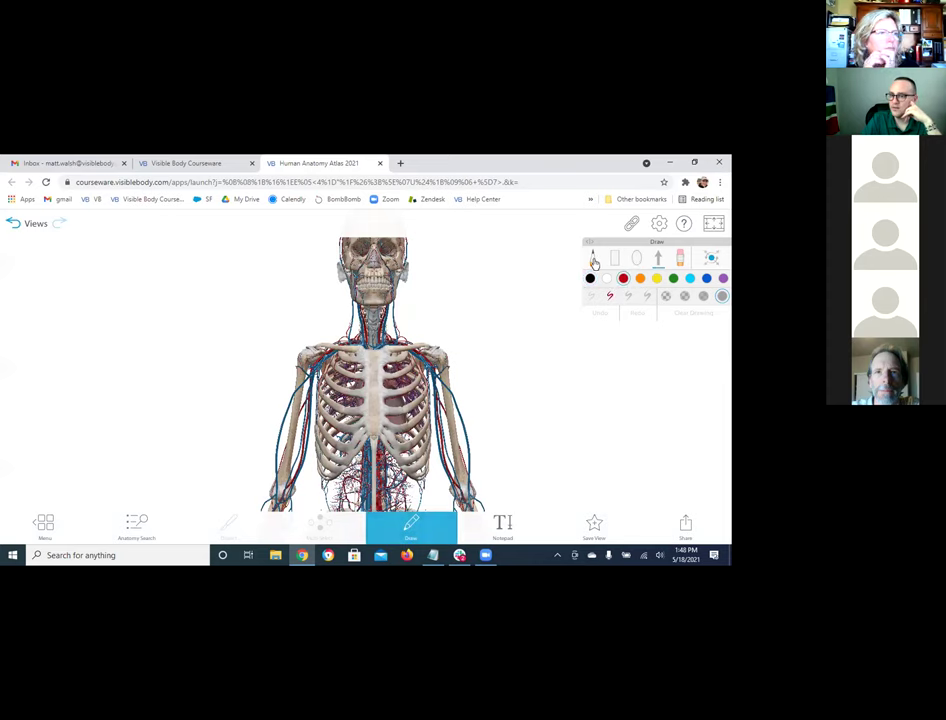
mouse_move(374, 416)
mouse_down()
mouse_move(477, 376)
mouse_move(507, 341)
mouse_up()
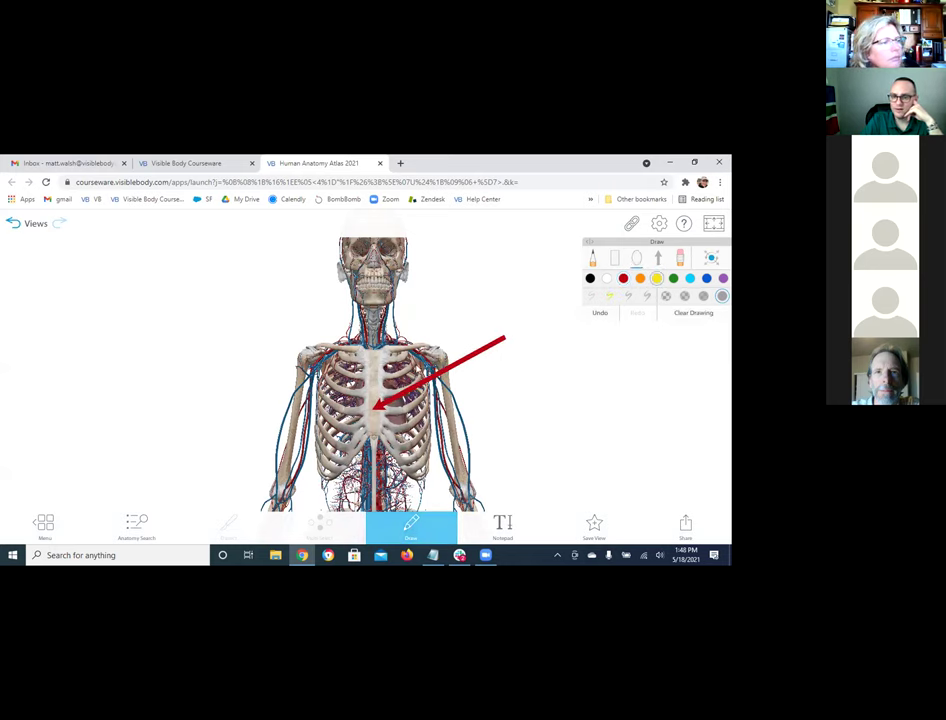
mouse_move(380, 406)
mouse_down()
mouse_move(336, 392)
mouse_move(378, 405)
mouse_up()
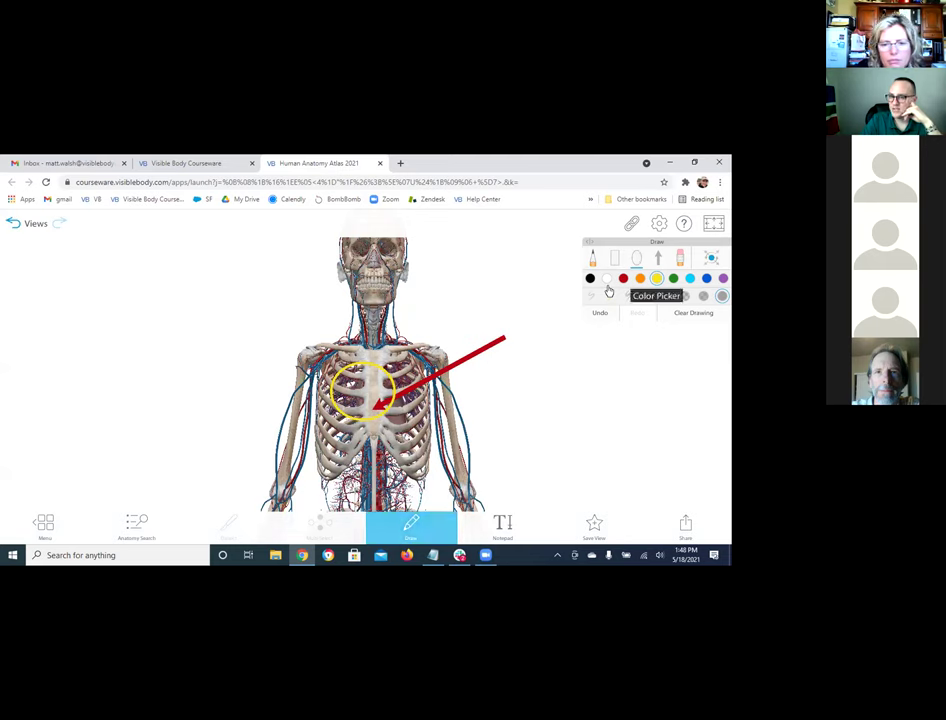
click(410, 524)
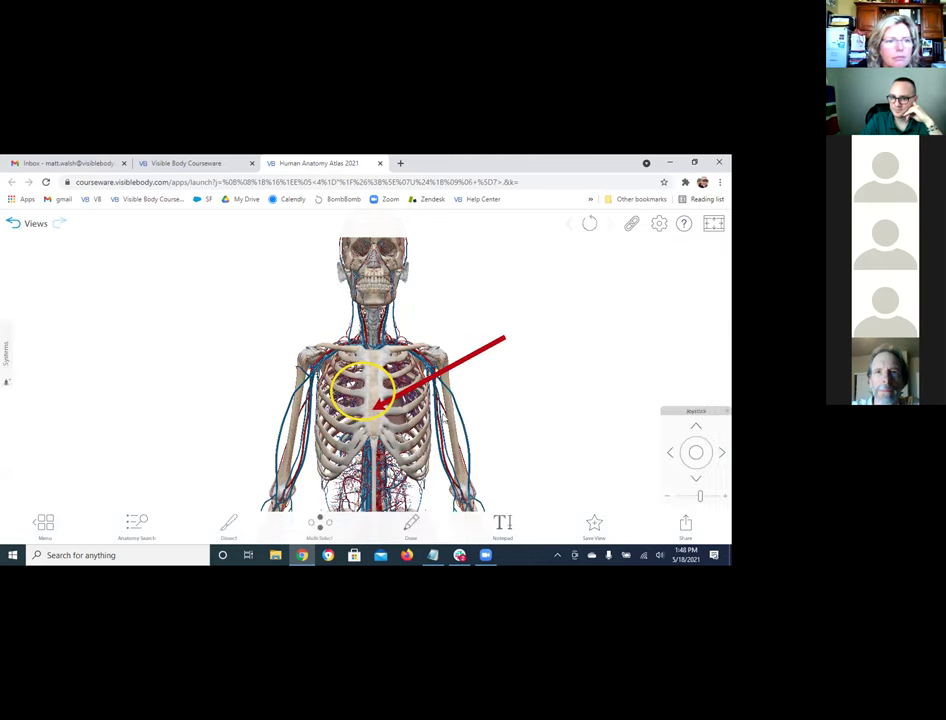
- Add an empty notepad to the view and place it beside the skeleton, clear of the shoulder
mouse_move(507, 408)
mouse_down()
mouse_move(440, 410)
mouse_move(574, 410)
mouse_move(521, 411)
mouse_move(610, 400)
mouse_move(560, 360)
mouse_move(518, 305)
mouse_move(484, 361)
mouse_move(528, 422)
mouse_move(572, 431)
mouse_move(455, 420)
mouse_move(520, 416)
mouse_move(503, 397)
mouse_move(484, 401)
mouse_up()
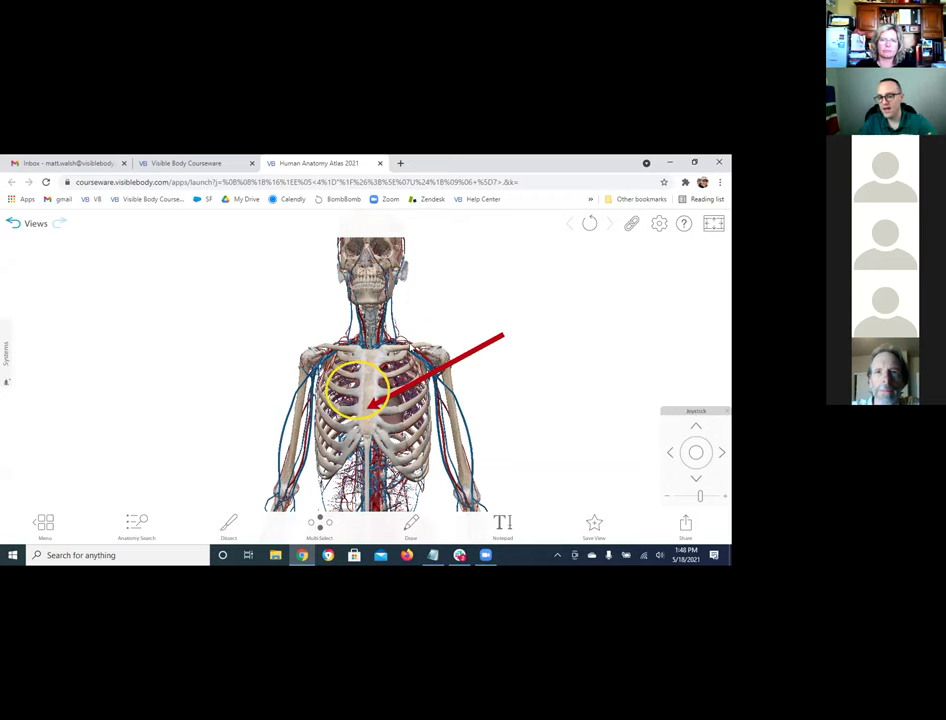
click(502, 524)
drag(353, 316, 194, 280)
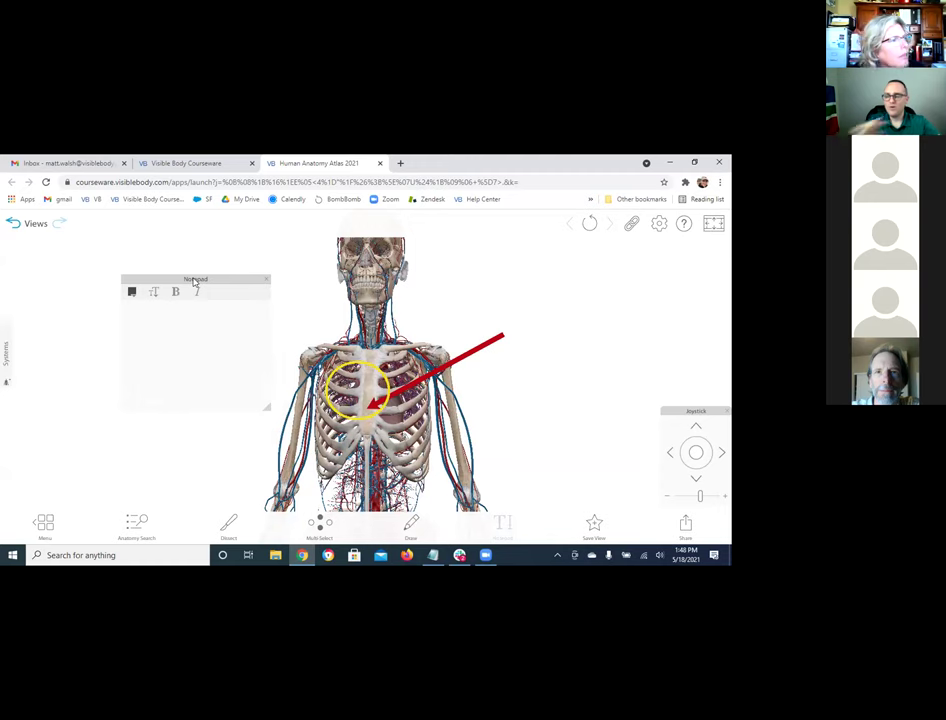
- Copy a share link for the annotated circulatory view and close the sharing dialog
click(685, 528)
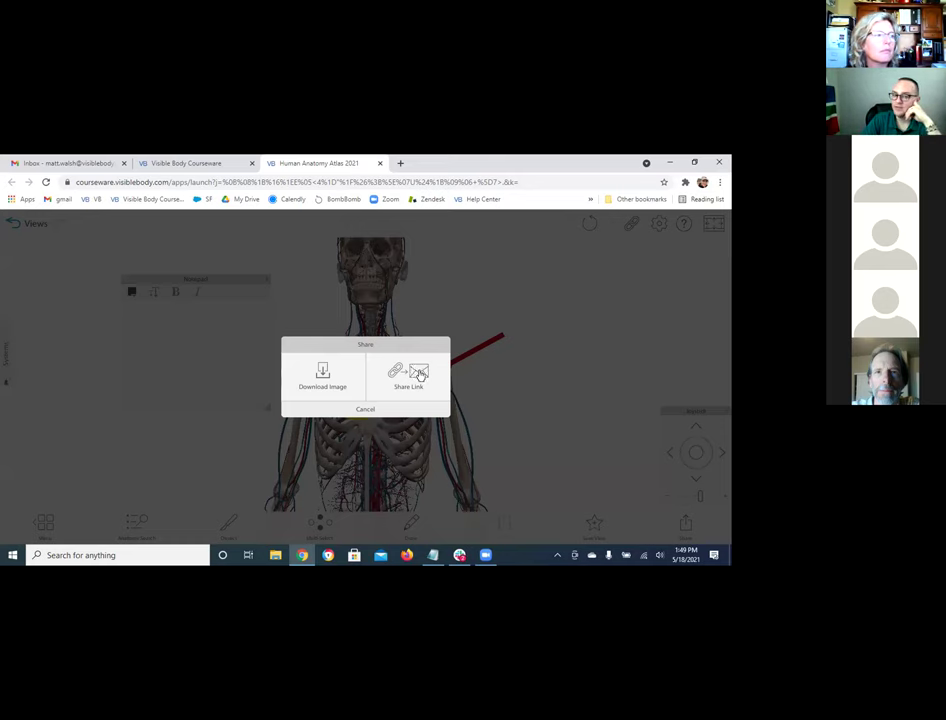
click(417, 376)
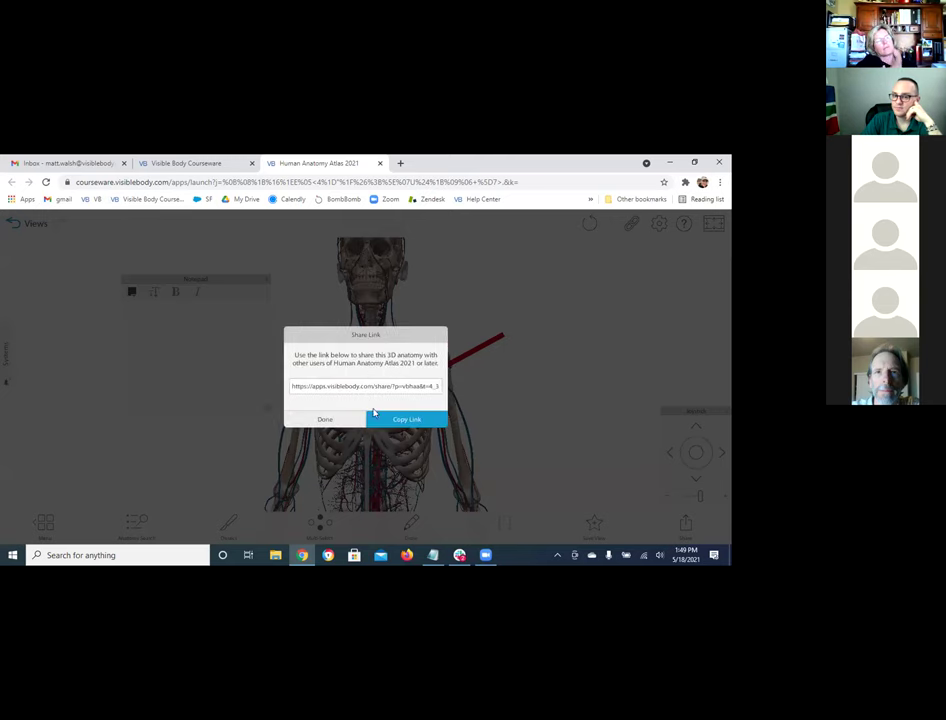
click(407, 418)
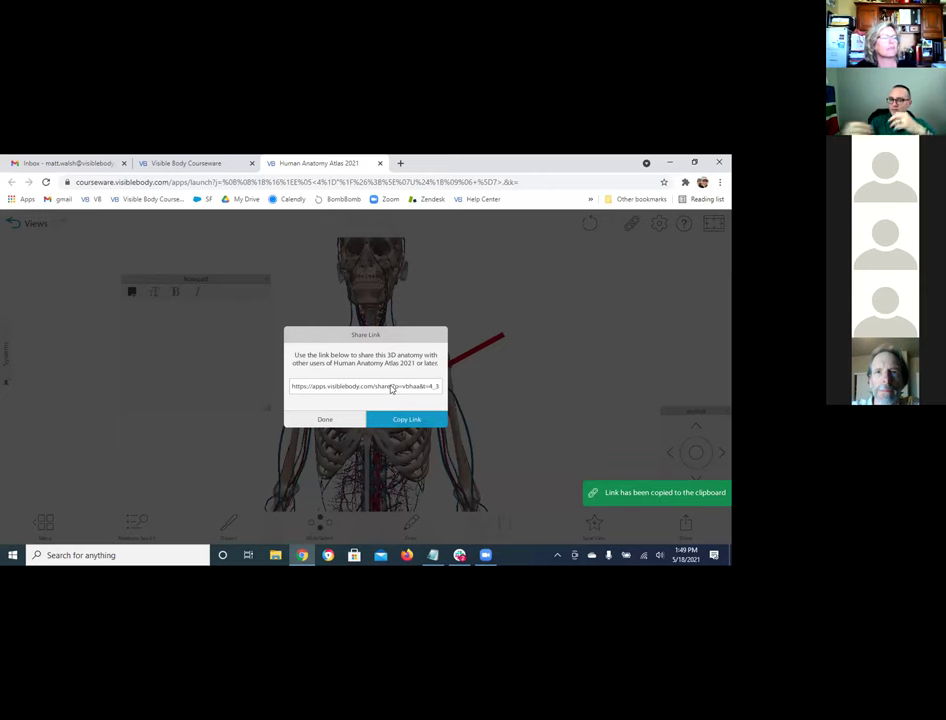
click(438, 306)
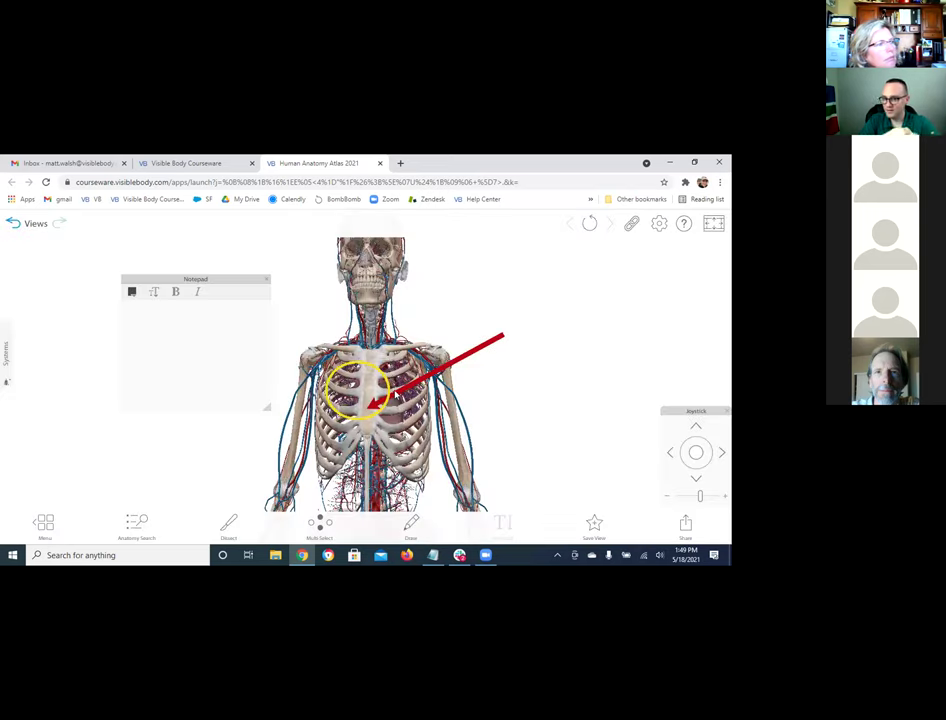
- Inspect the annotated rib cage from several angles, and return to the saved Tours in My Library
mouse_move(278, 308)
mouse_down()
mouse_move(316, 398)
mouse_move(463, 429)
mouse_up()
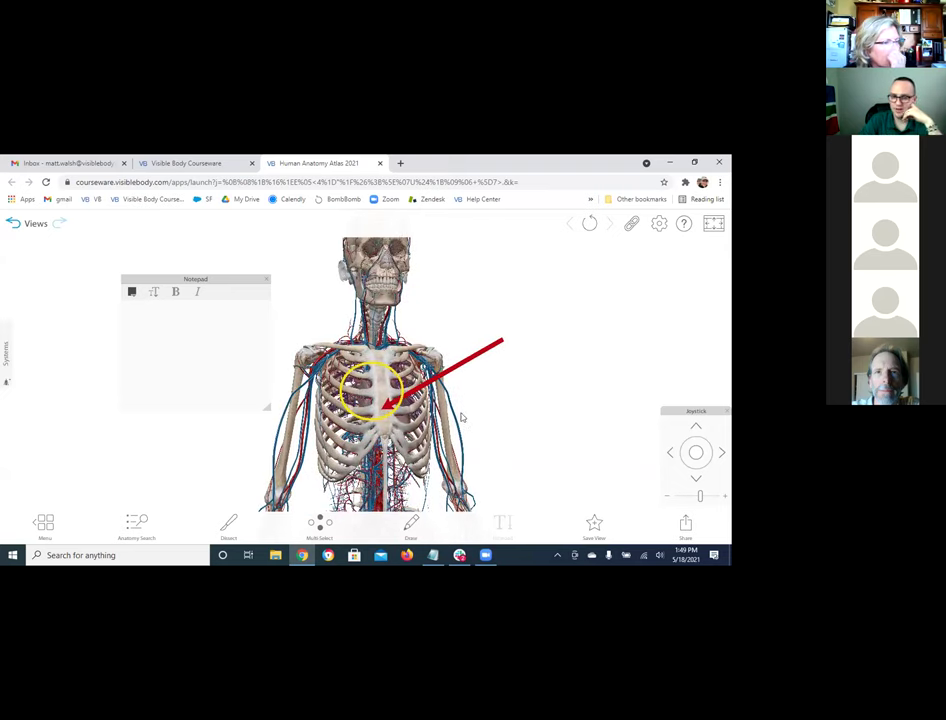
mouse_move(445, 380)
mouse_down()
mouse_move(420, 326)
mouse_move(405, 327)
mouse_move(462, 394)
mouse_move(400, 400)
mouse_up()
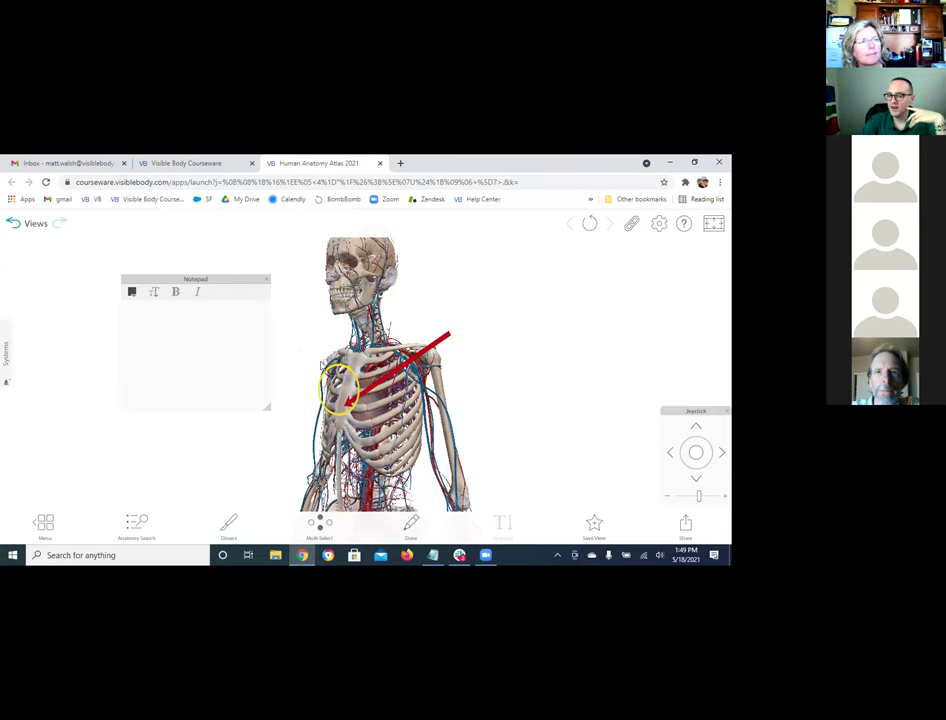
mouse_move(357, 367)
mouse_down()
mouse_move(396, 378)
mouse_move(513, 361)
mouse_move(381, 380)
mouse_move(340, 410)
mouse_move(368, 412)
mouse_up()
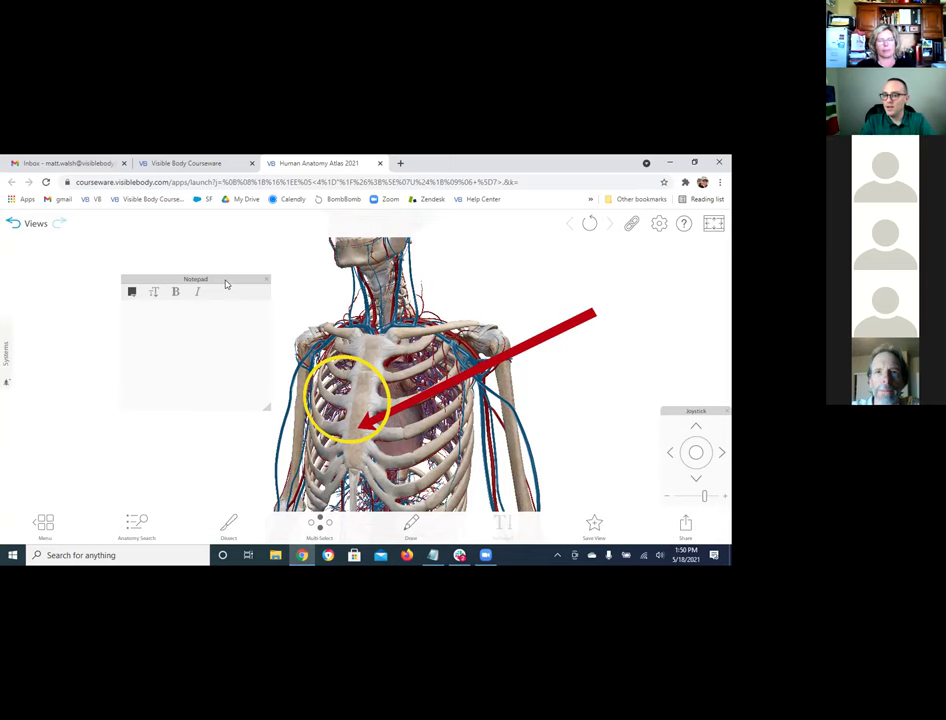
click(47, 523)
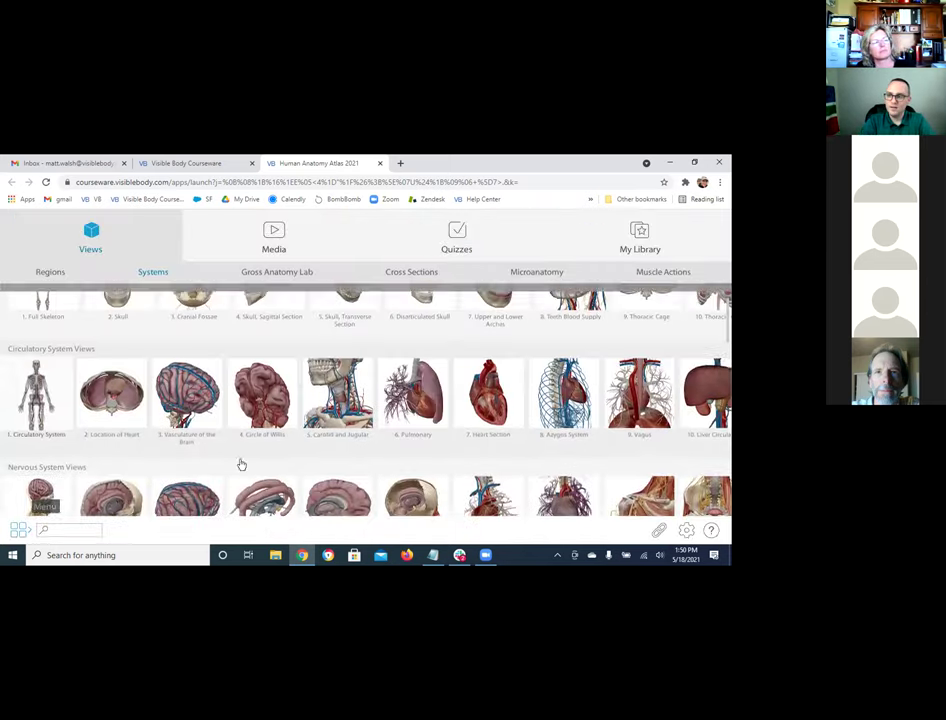
click(645, 231)
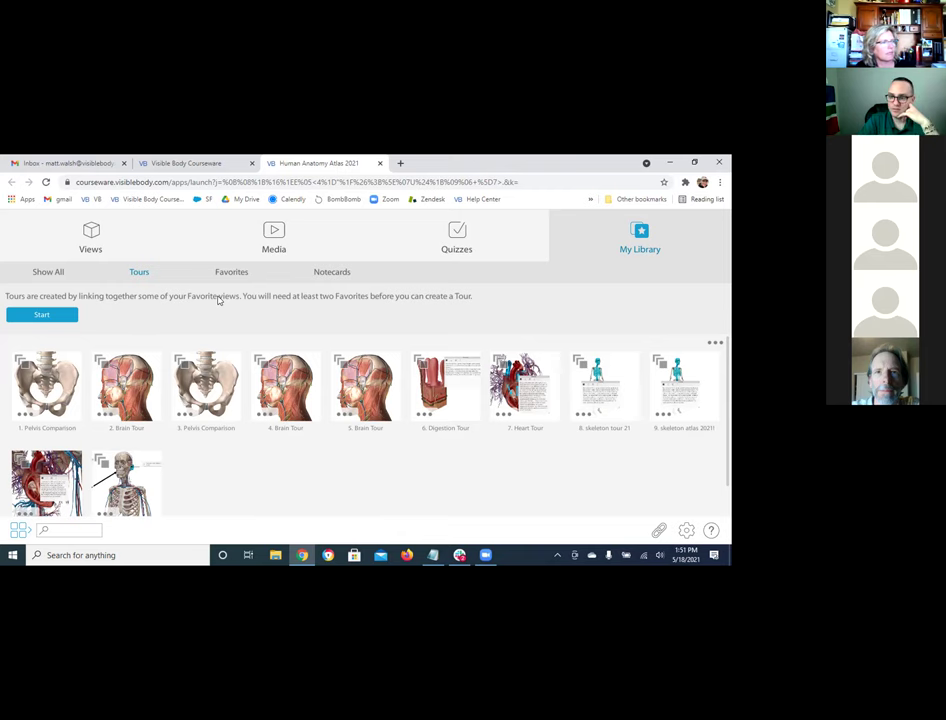
- View the Heart Section from the circulatory views, and go back to the saved Tours in My Library
click(101, 232)
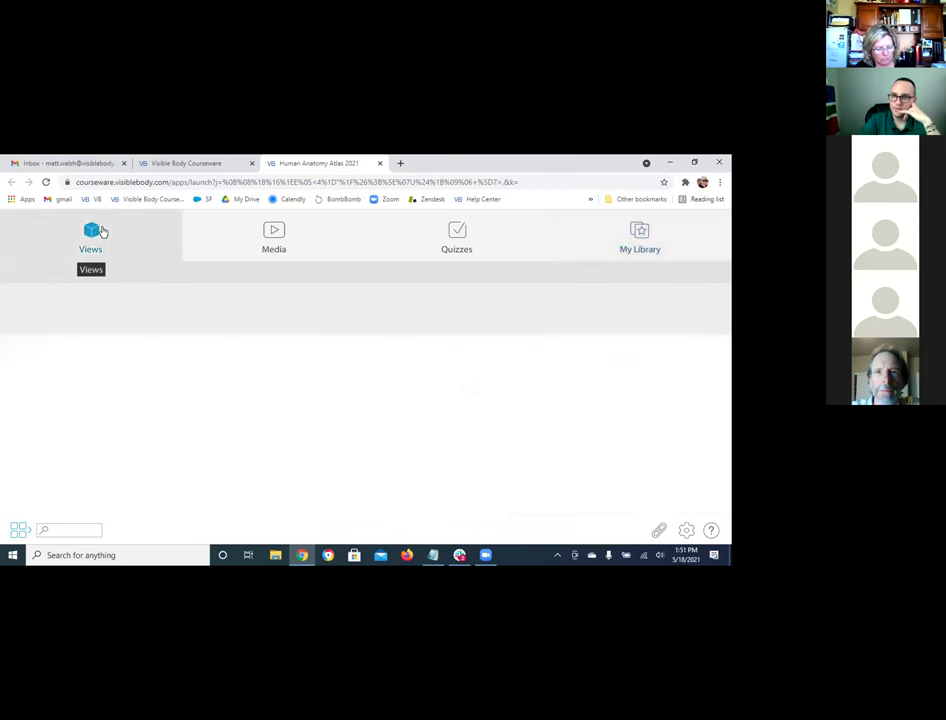
scroll(512, 320, down, 2)
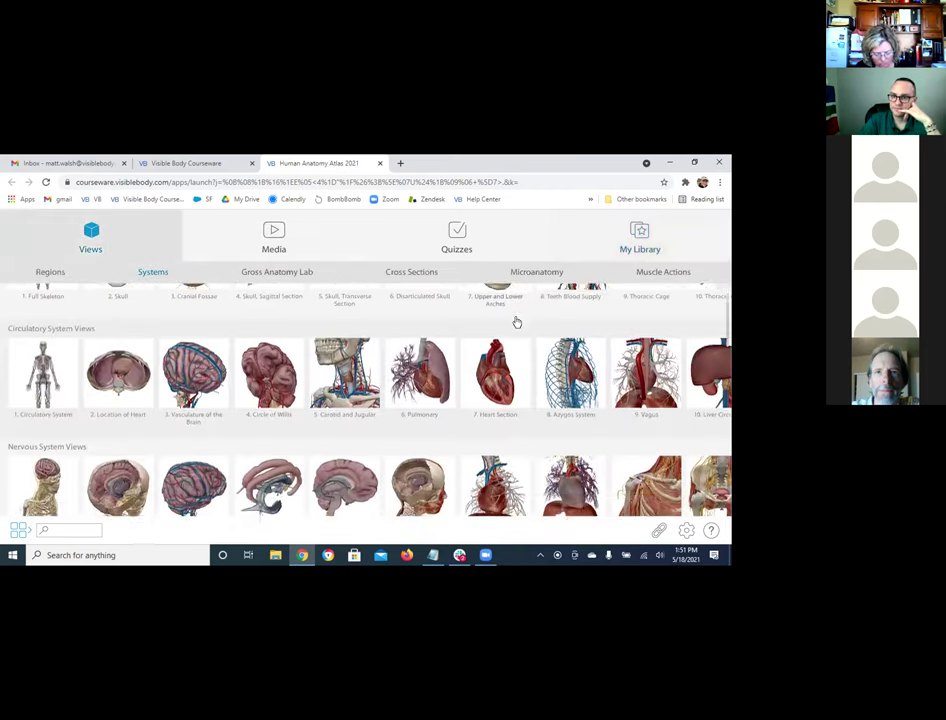
click(507, 422)
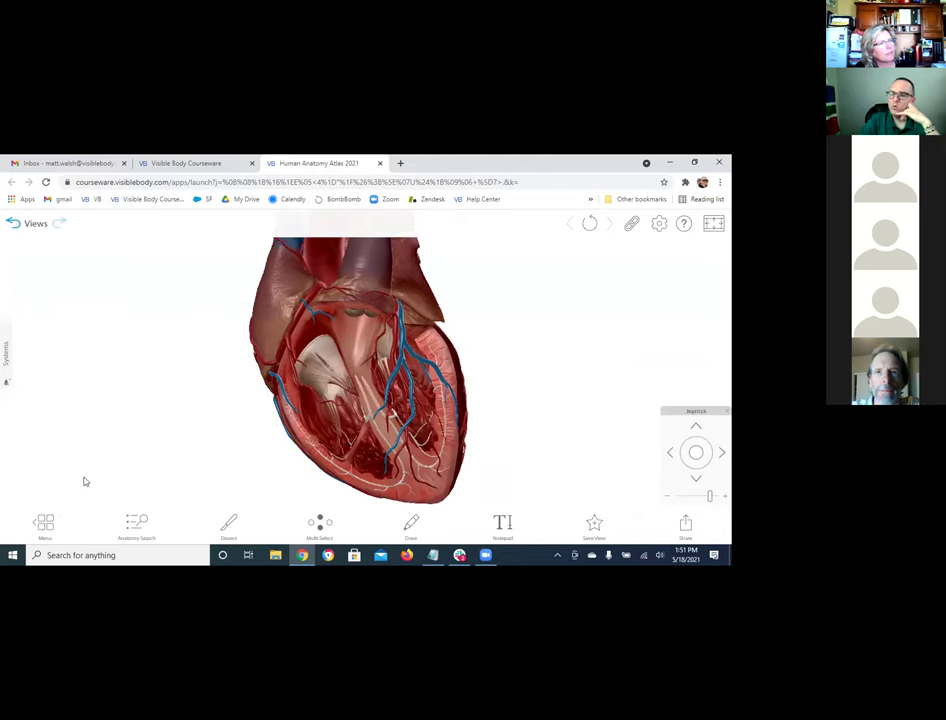
click(45, 522)
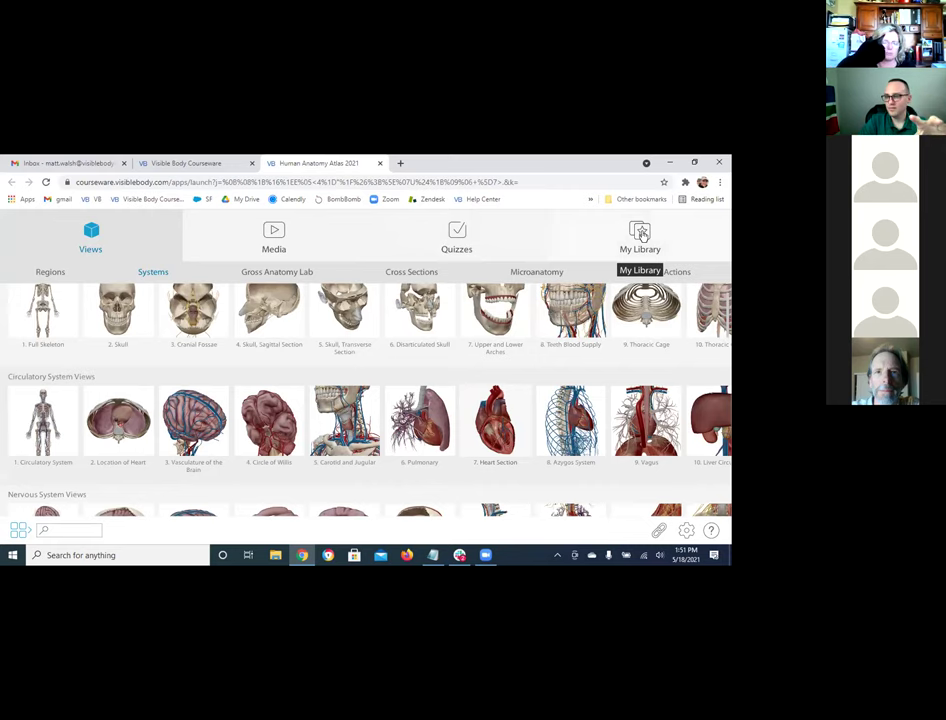
click(642, 234)
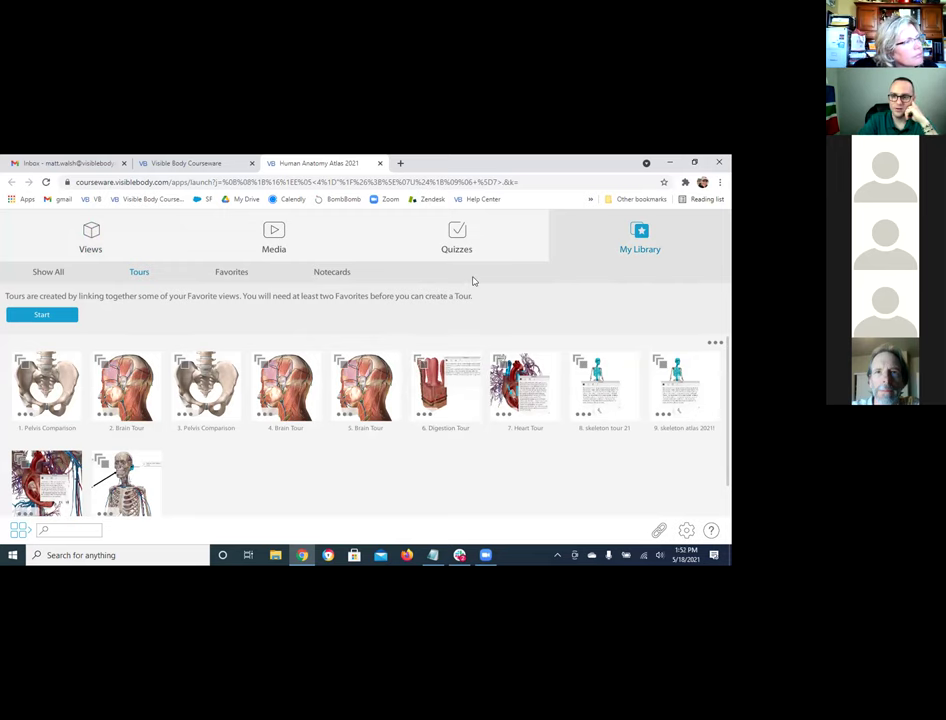
- Open the Vasculature of the Brain view and check the Launch Share Link dialog twice, dismissing it without a link
click(91, 231)
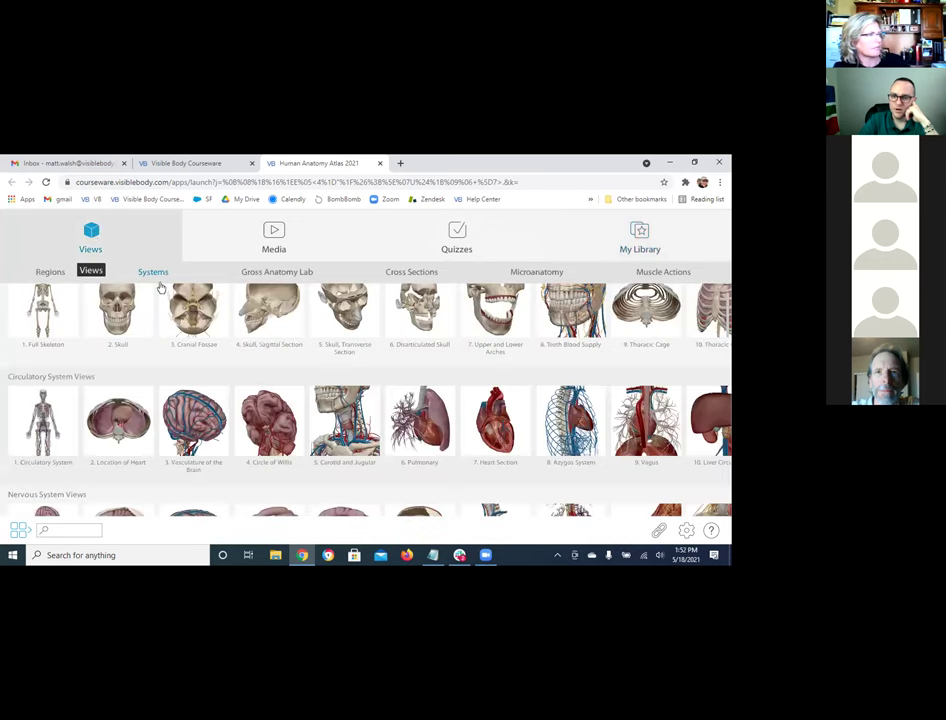
click(203, 424)
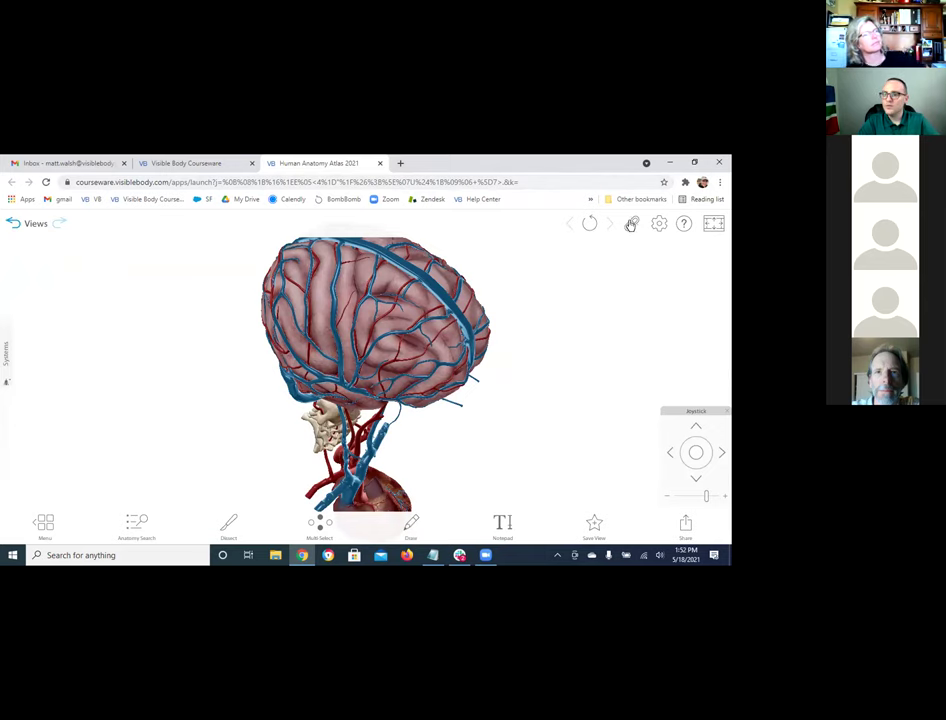
click(631, 224)
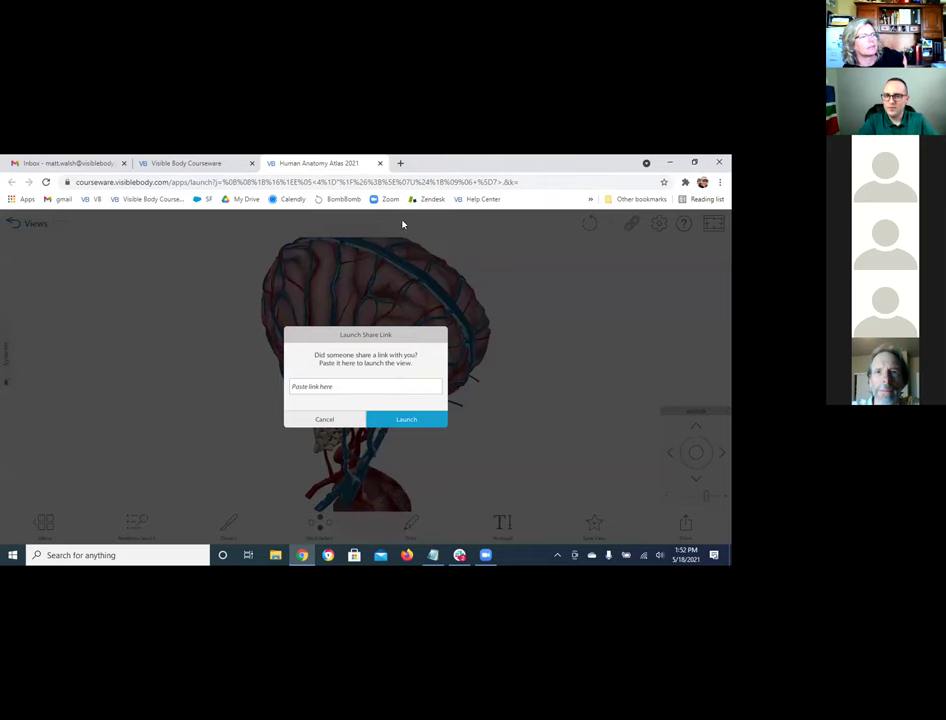
click(447, 255)
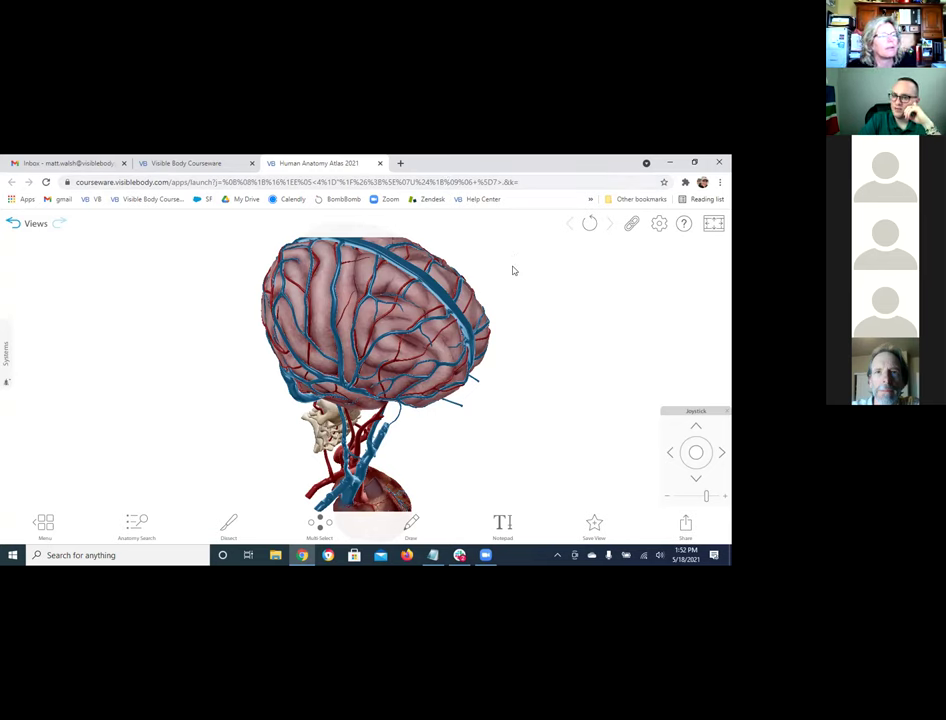
click(631, 224)
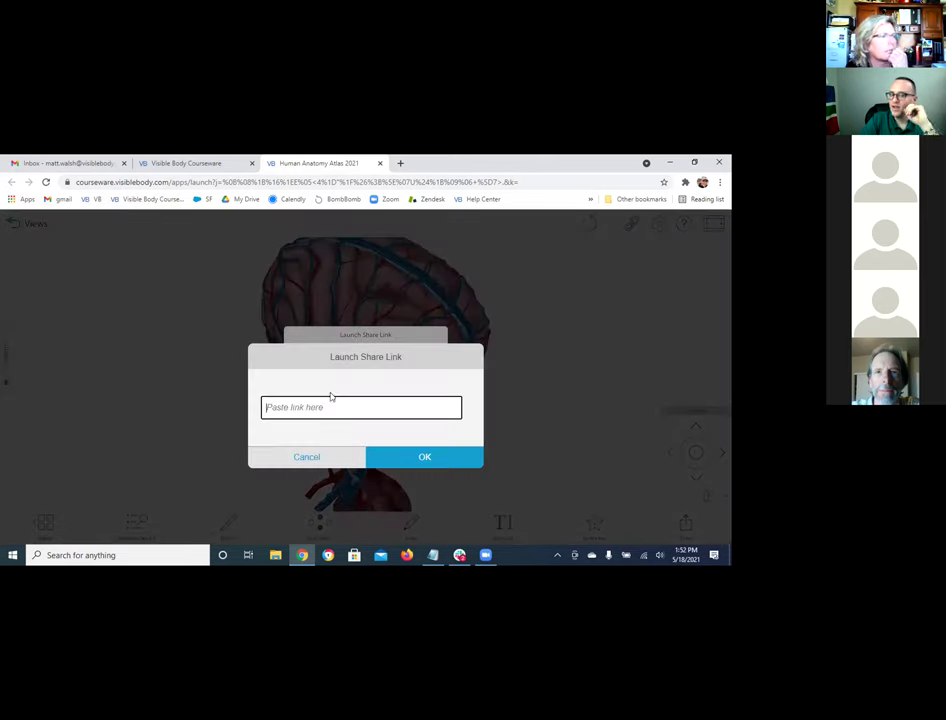
click(342, 455)
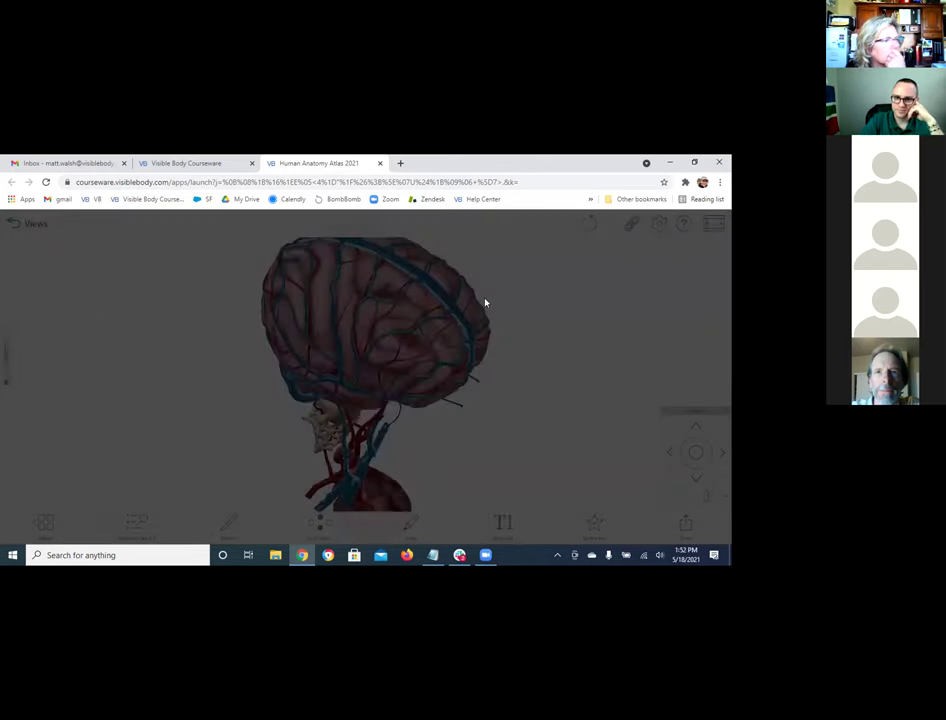
- Examine the brain's blood vessels from different angles and return to the Systems views
drag(519, 279, 473, 281)
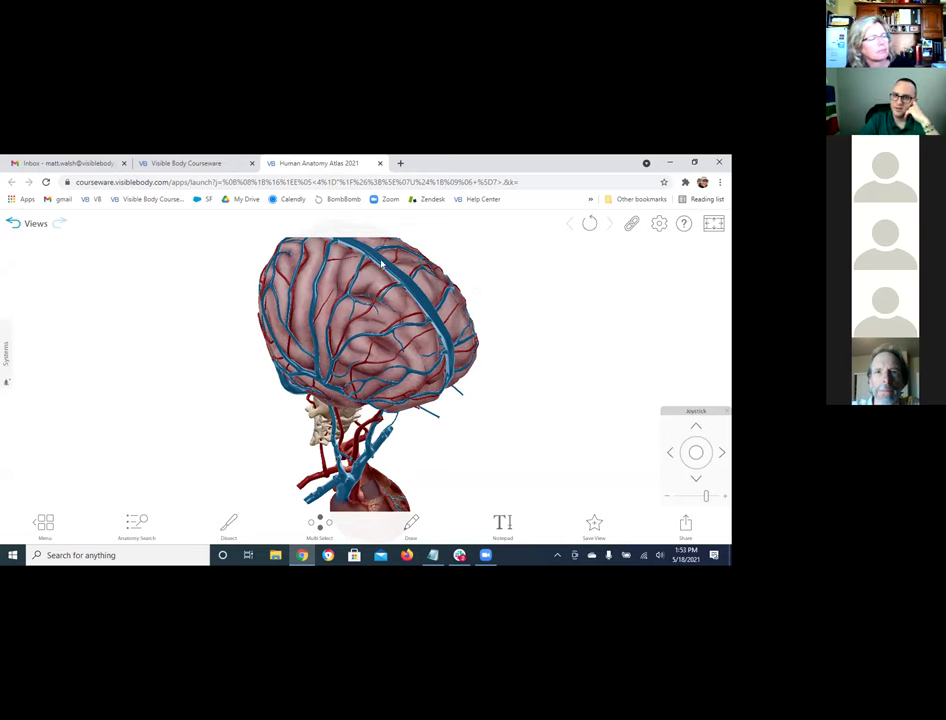
mouse_move(398, 283)
mouse_down()
mouse_move(380, 277)
mouse_move(327, 306)
mouse_move(406, 291)
mouse_up()
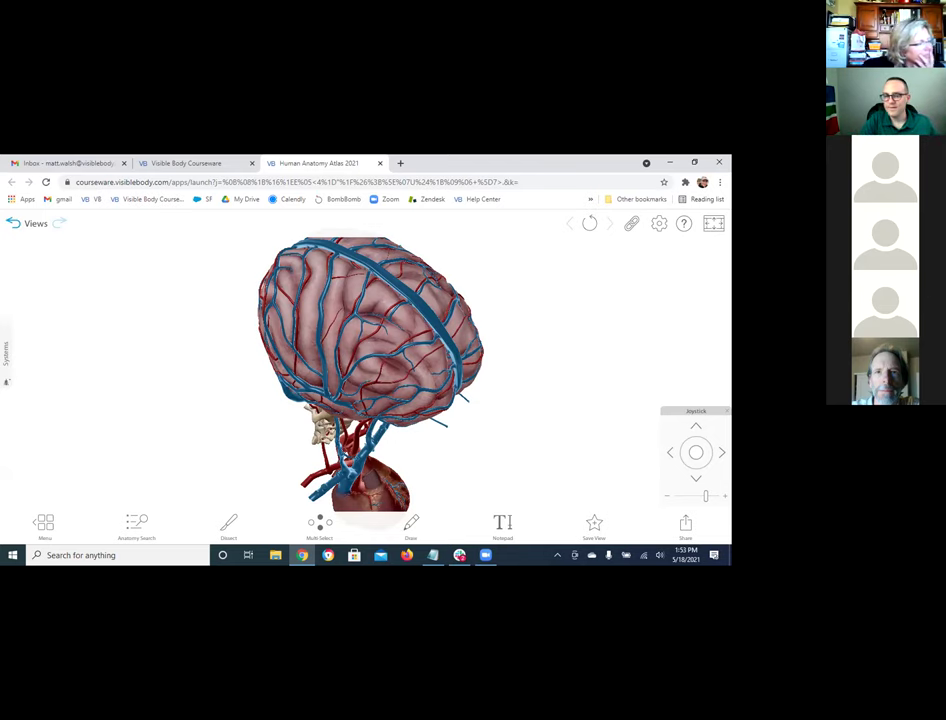
mouse_move(421, 342)
mouse_down()
mouse_move(410, 342)
mouse_move(422, 343)
mouse_up()
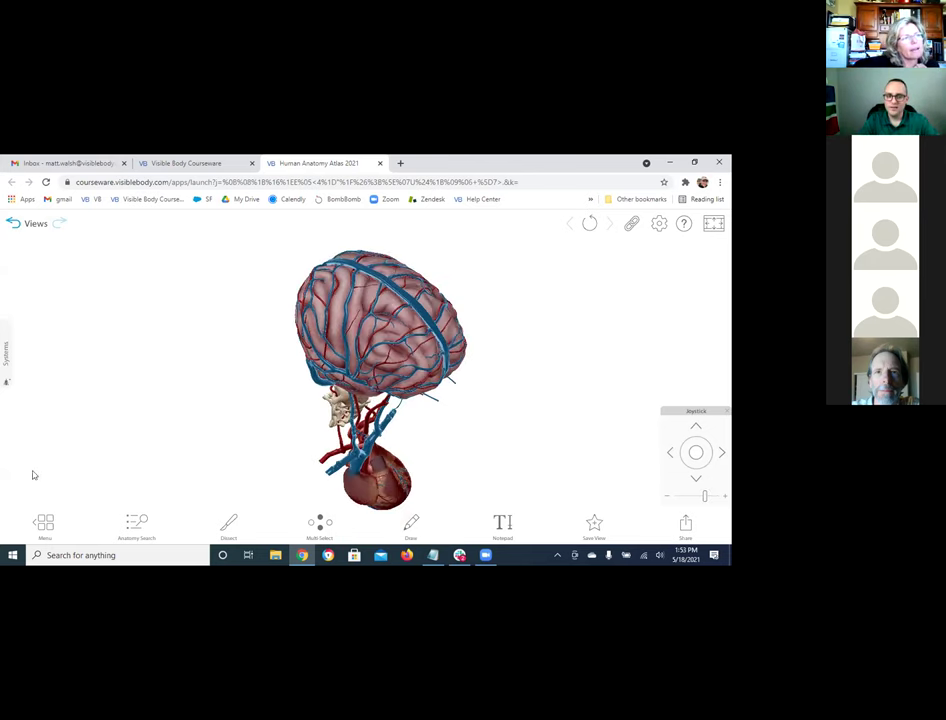
click(44, 522)
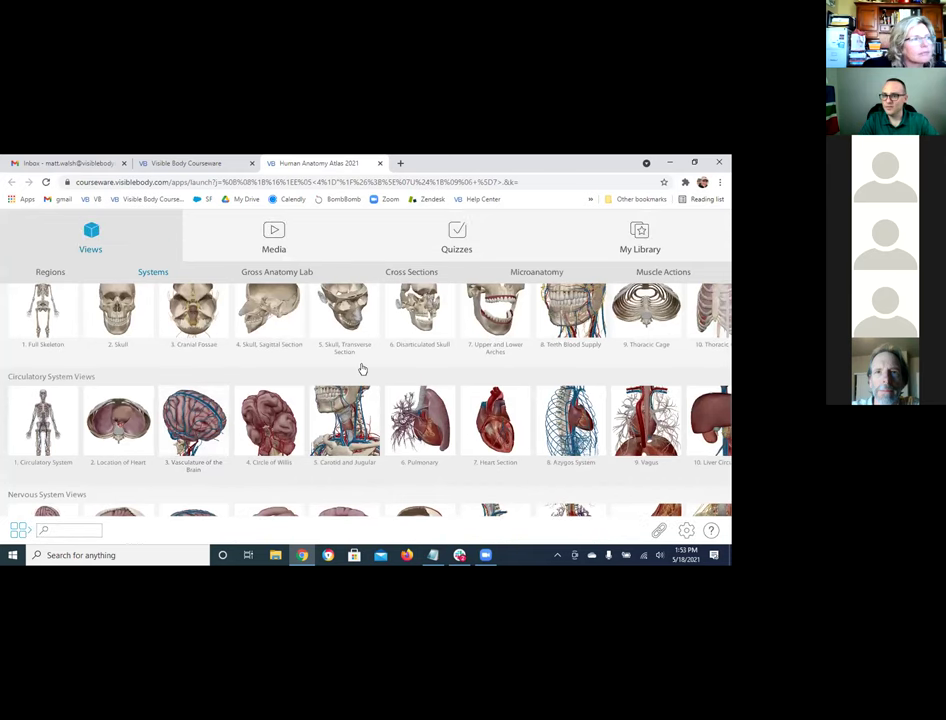